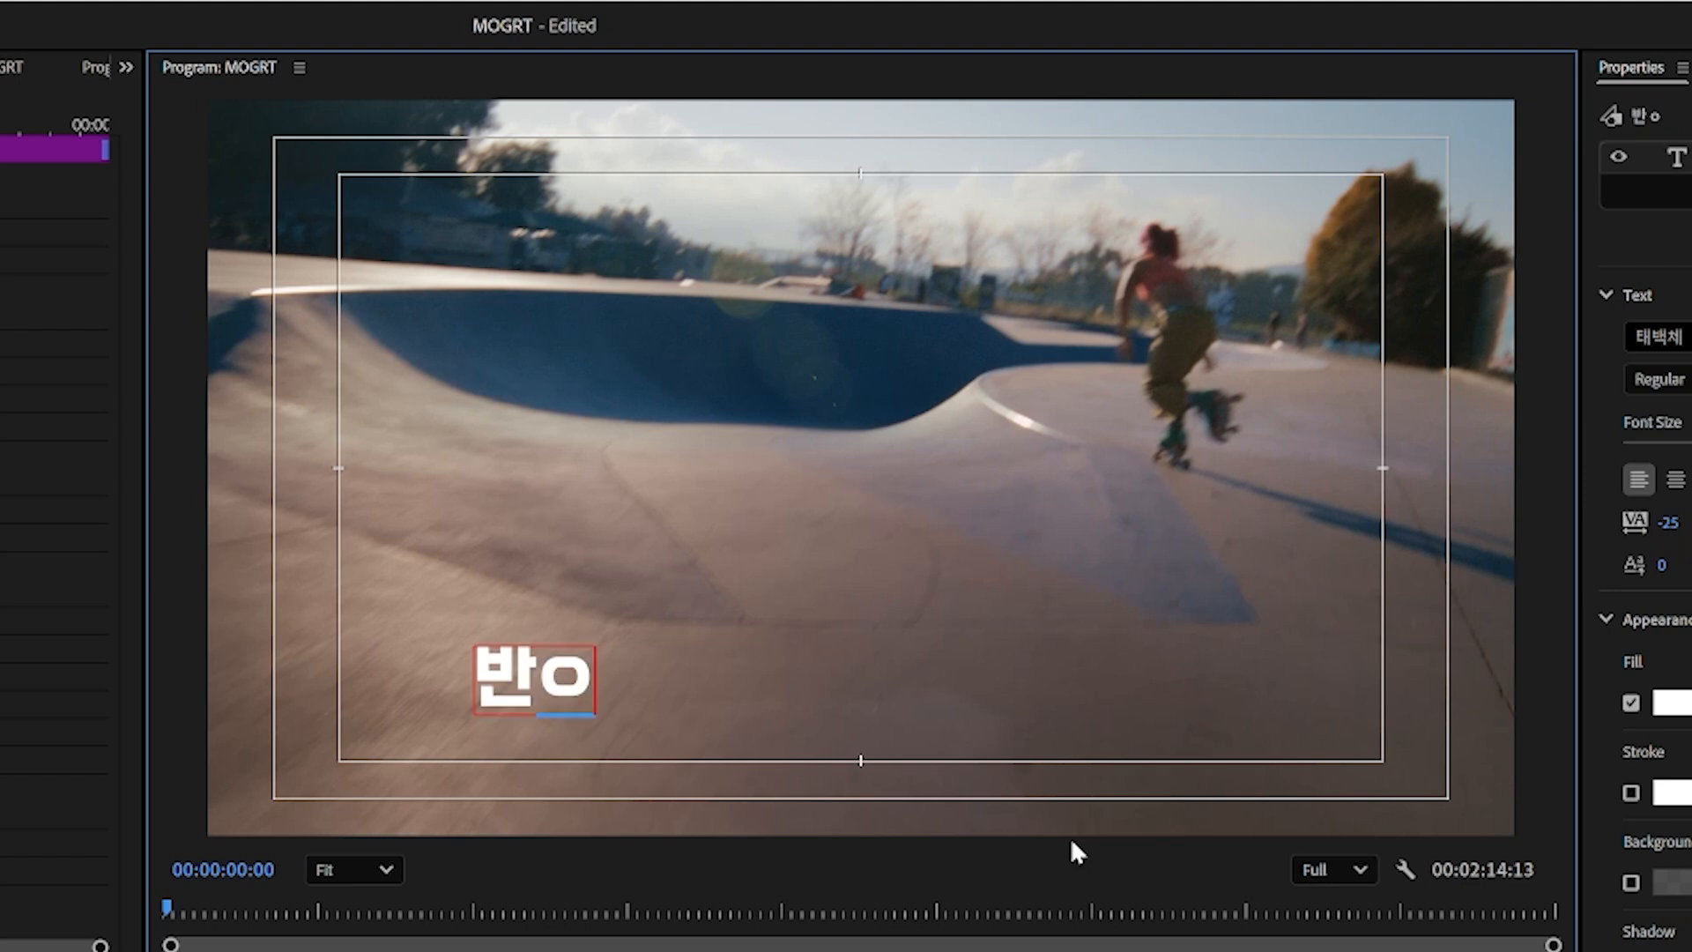
# Finish the caption text as "반응형 자막입니다." and move it to the lower centre of the frame.
pyautogui.write('응형 잠막입니다.')
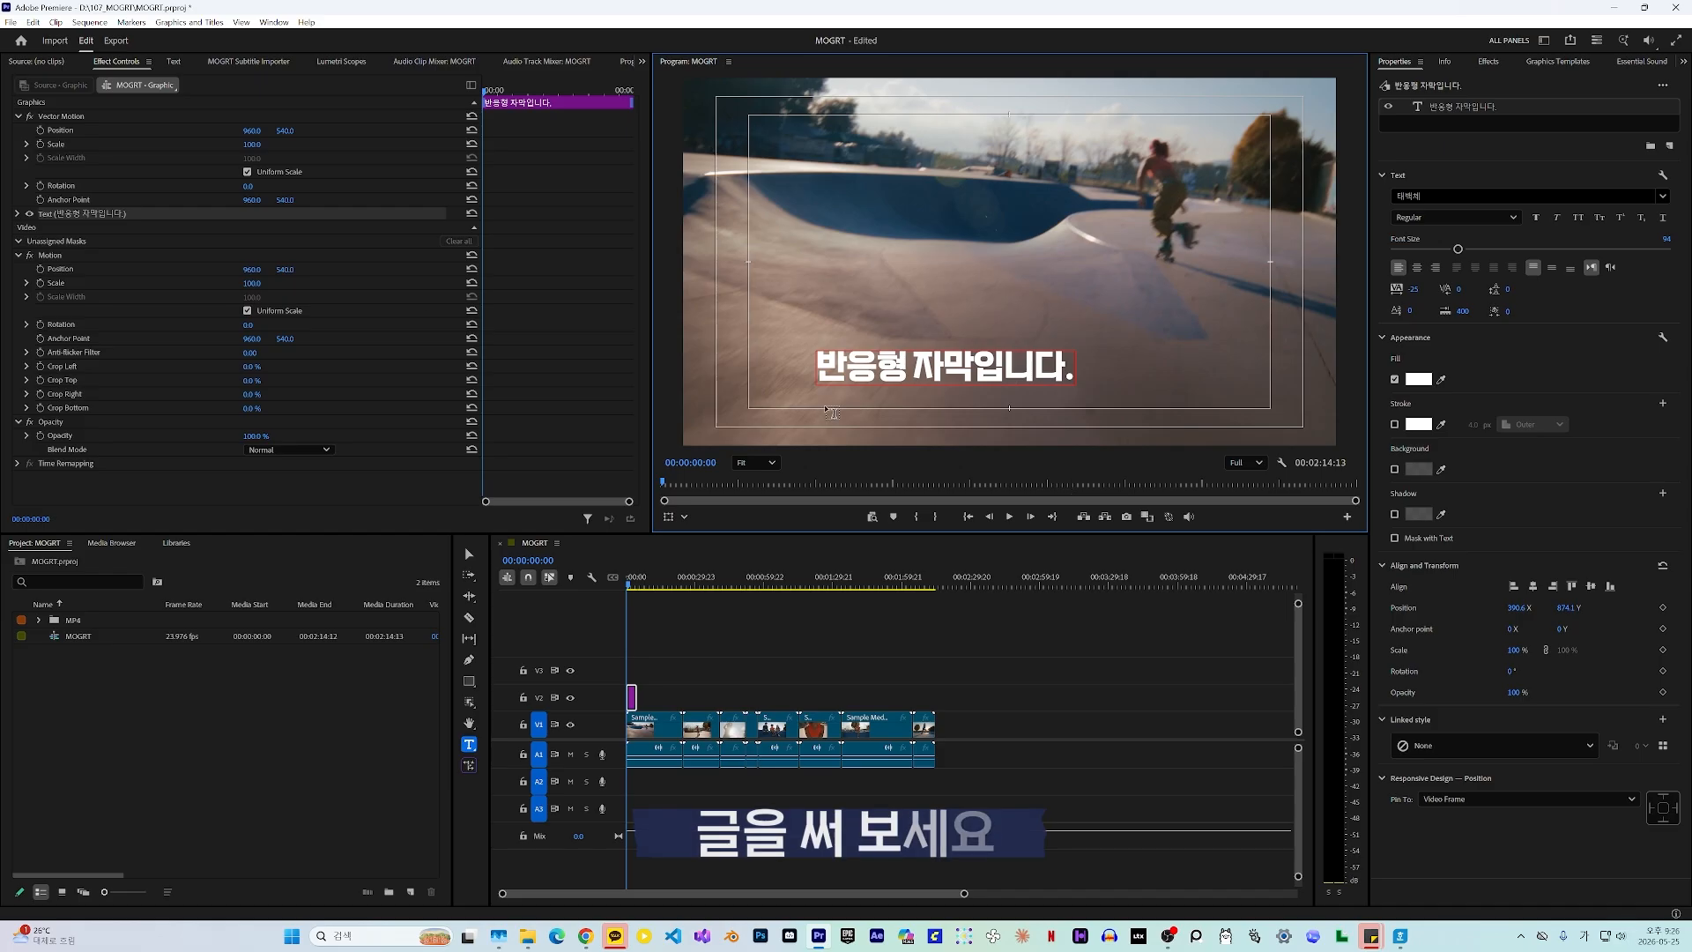
pyautogui.press('Escape')
pyautogui.moveTo(920, 365); pyautogui.dragTo(982, 388)
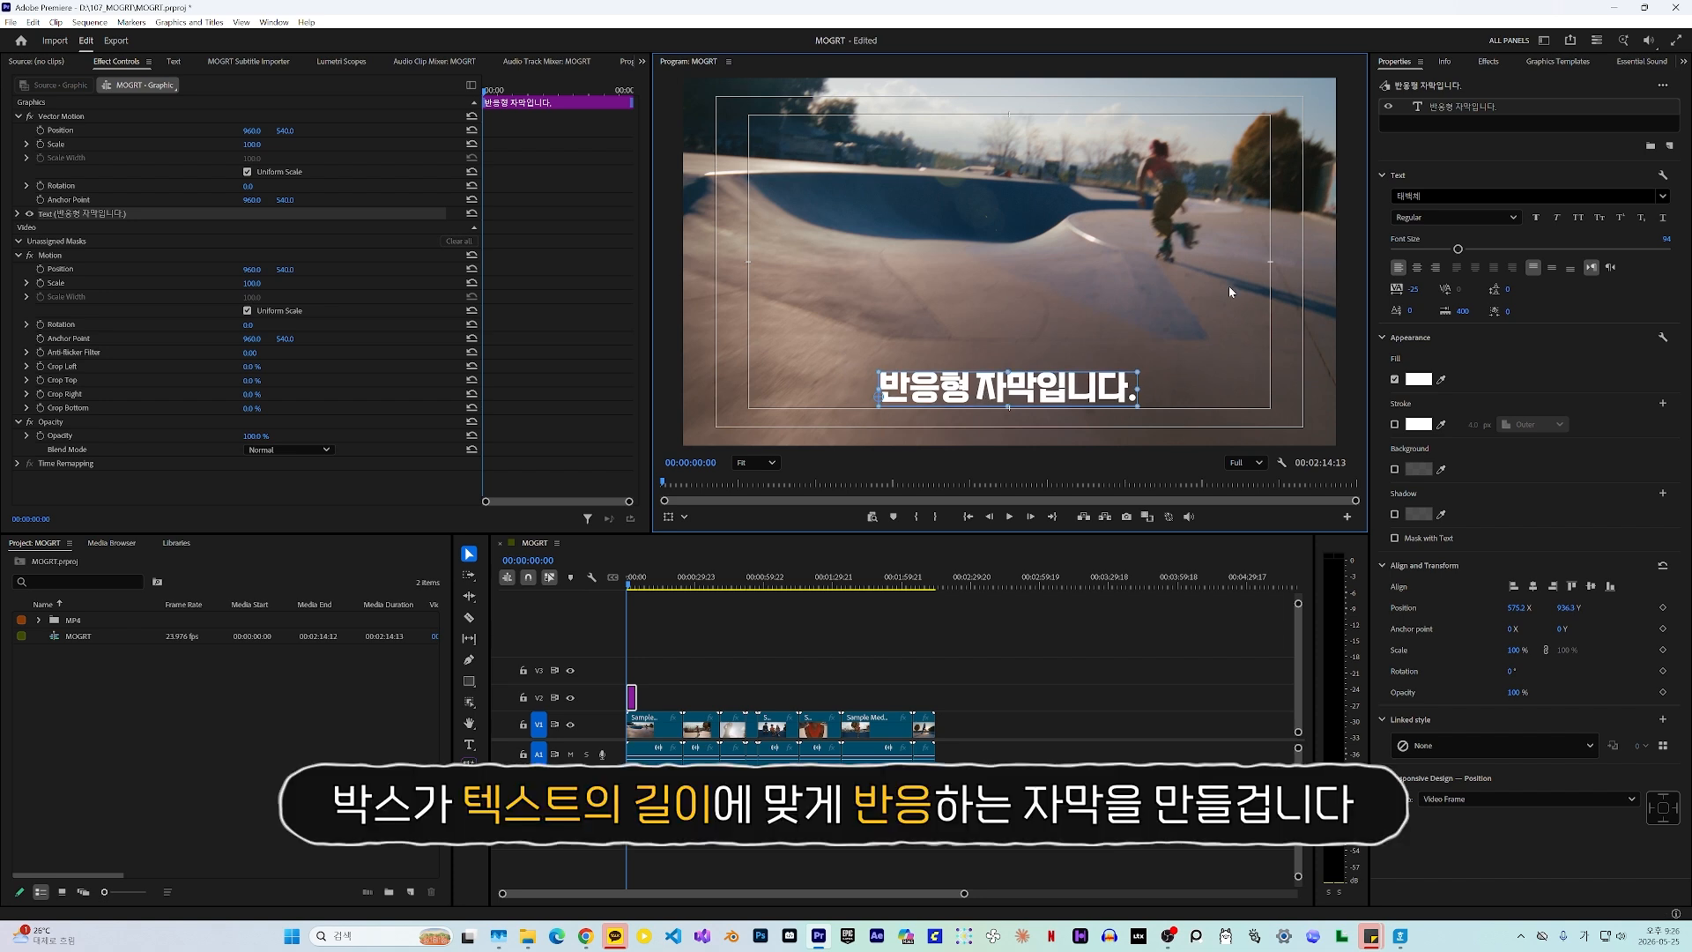
# Add a rectangle shape over the caption in the lower frame, with its layer placed beneath the text layer.
pyautogui.click(1669, 146)
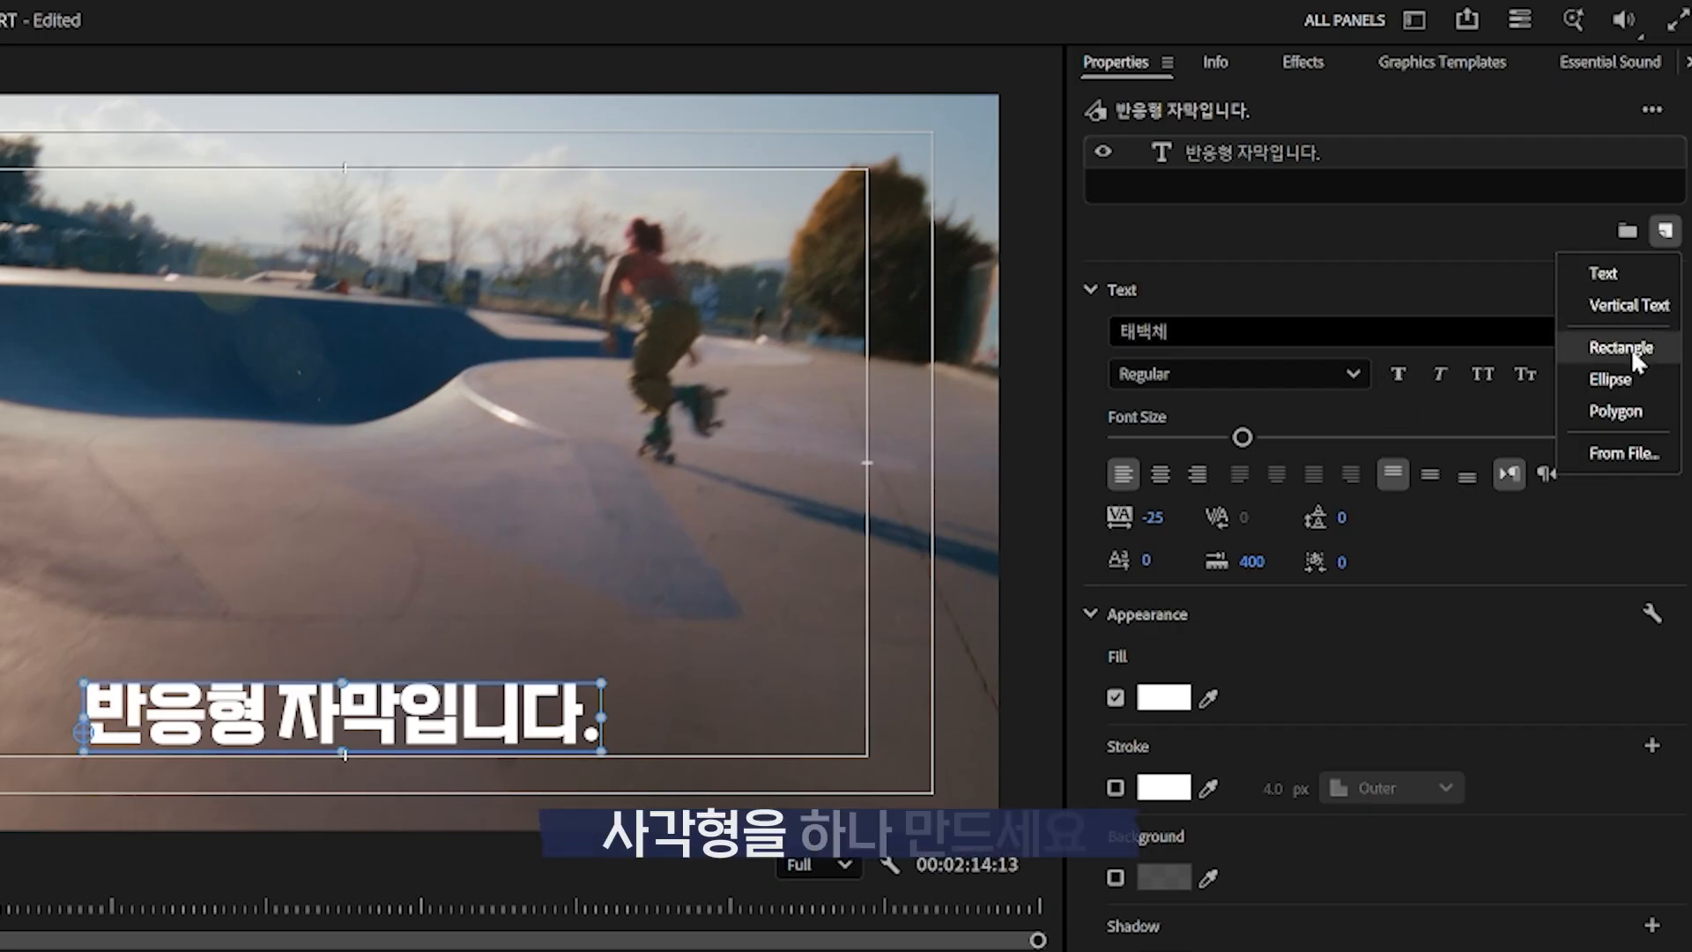
pyautogui.click(1652, 205)
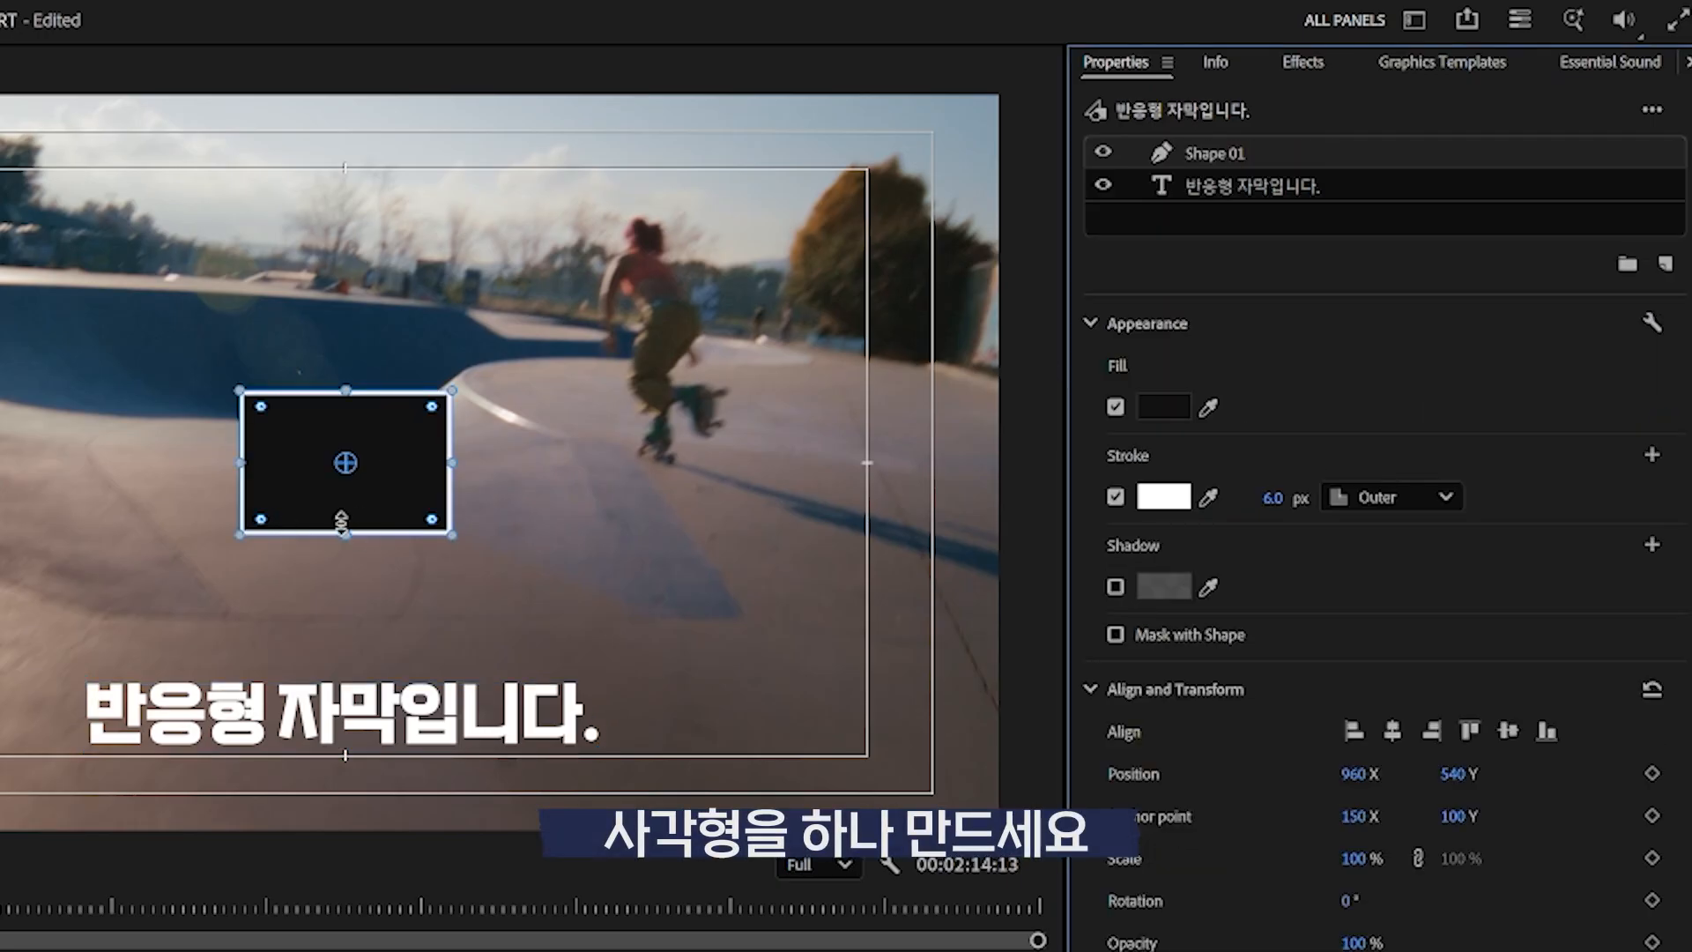
pyautogui.moveTo(319, 497); pyautogui.dragTo(329, 742)
pyautogui.moveTo(1209, 165); pyautogui.dragTo(1225, 220)
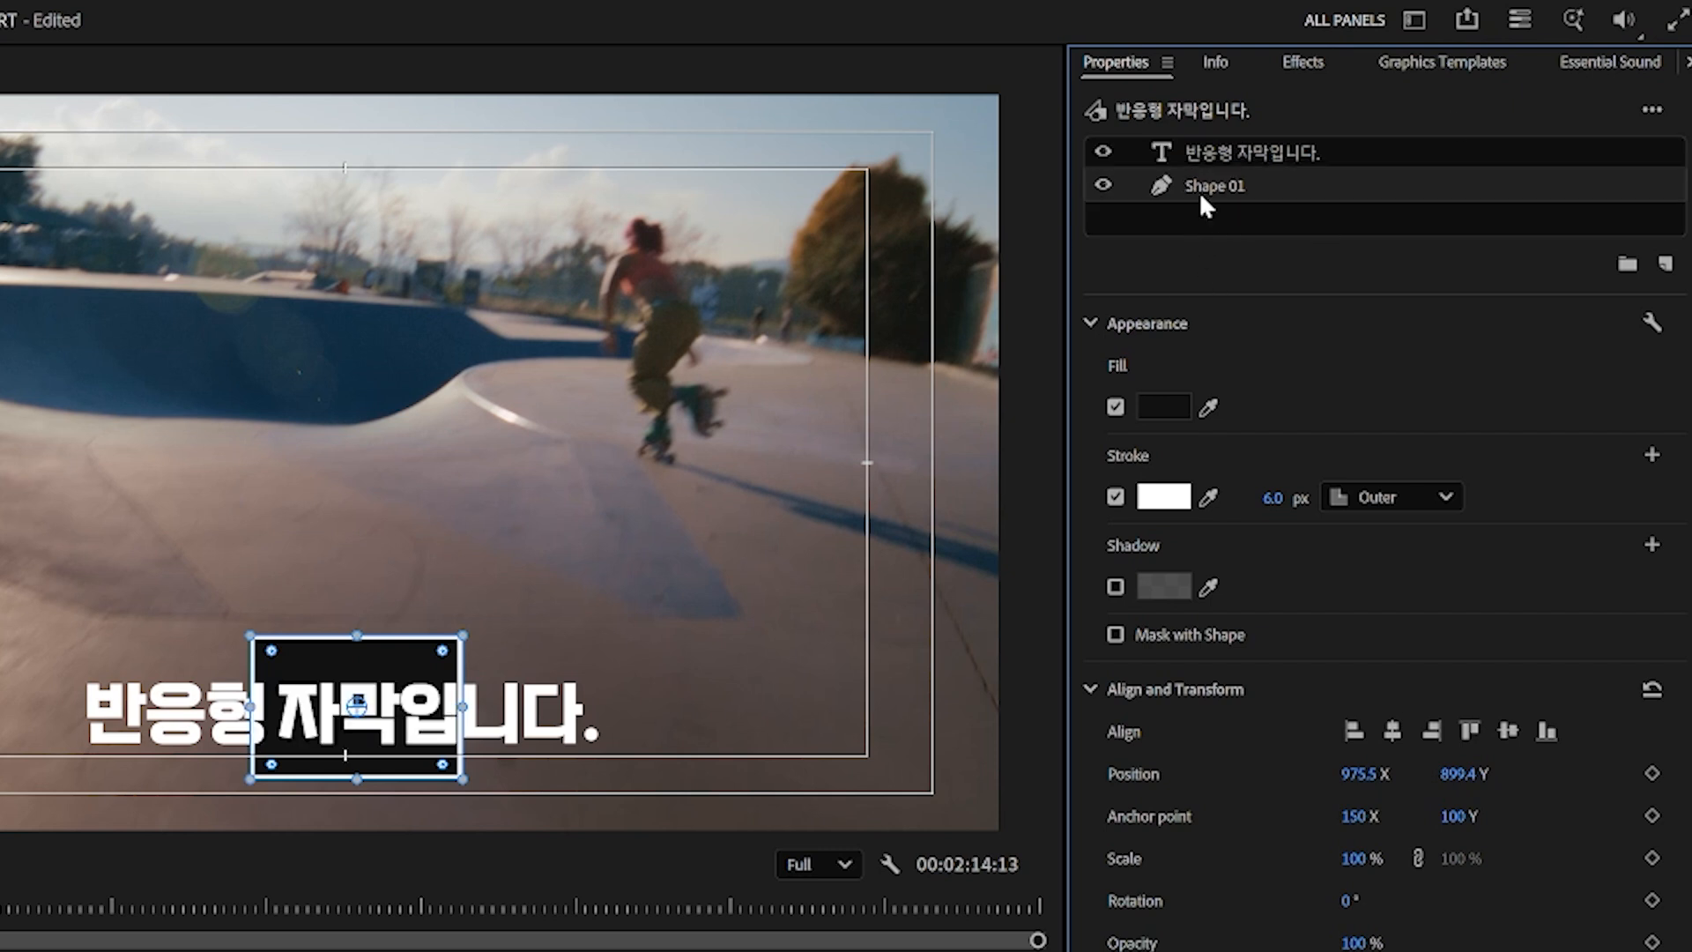
pyautogui.moveTo(328, 732); pyautogui.dragTo(328, 736)
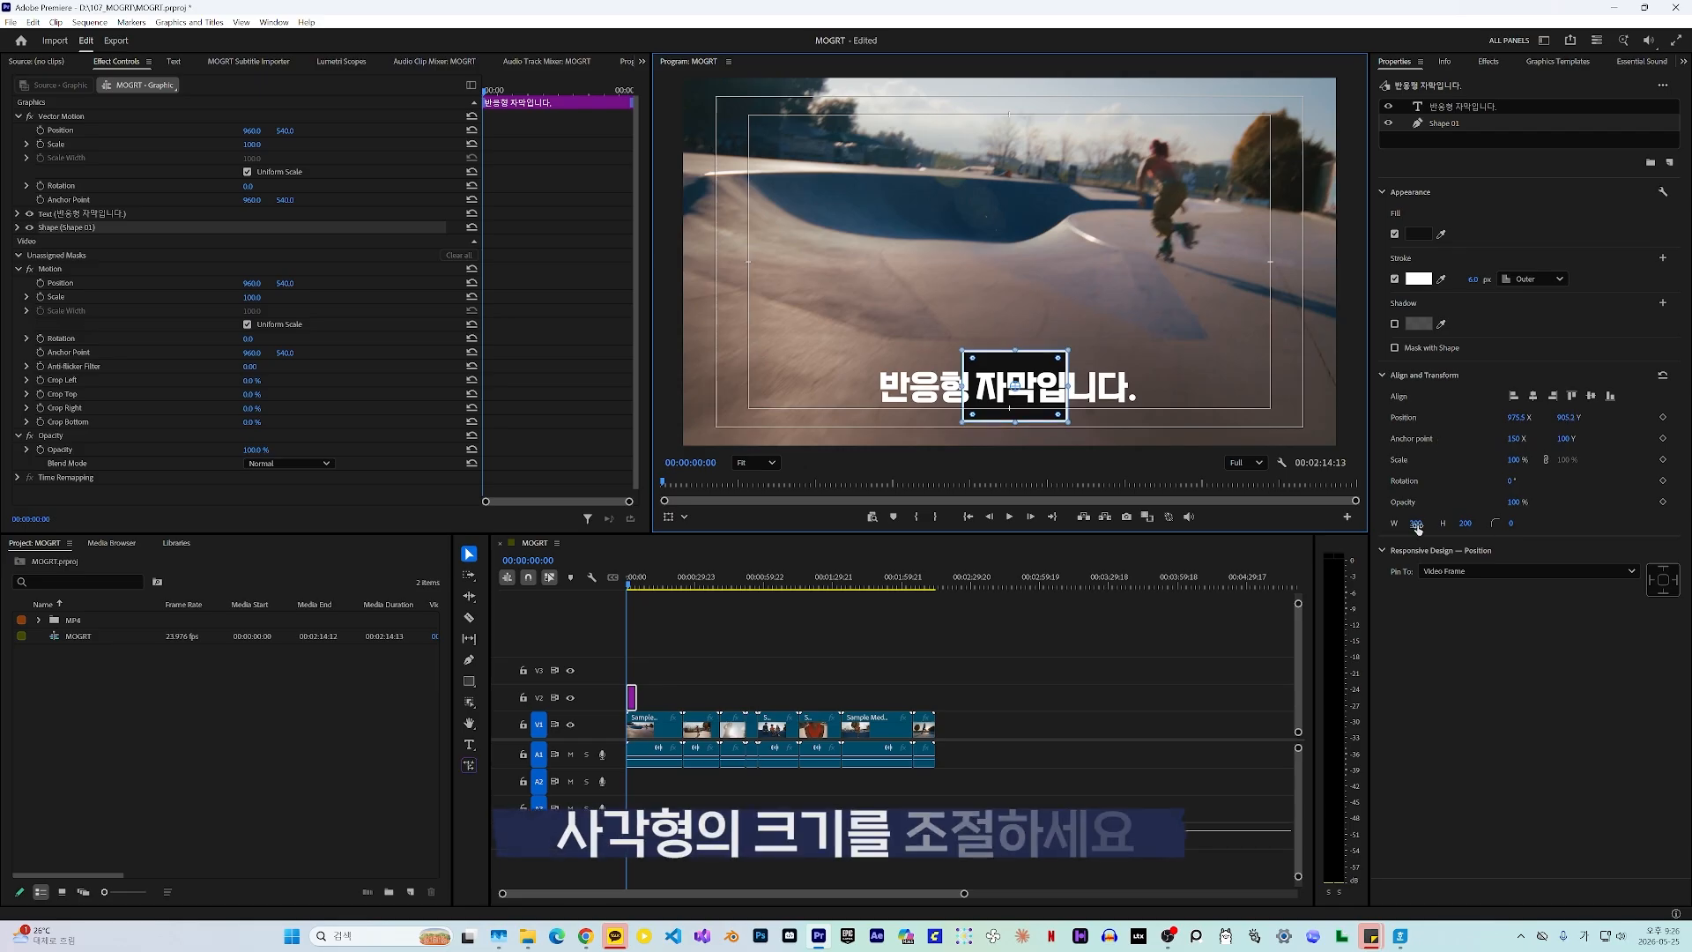
# Resize the rectangle to about 806 by 127 so it fits around the caption, and turn off its stroke.
pyautogui.moveTo(1416, 526); pyautogui.dragTo(1691, 523)
pyautogui.moveTo(961, 386); pyautogui.dragTo(866, 384)
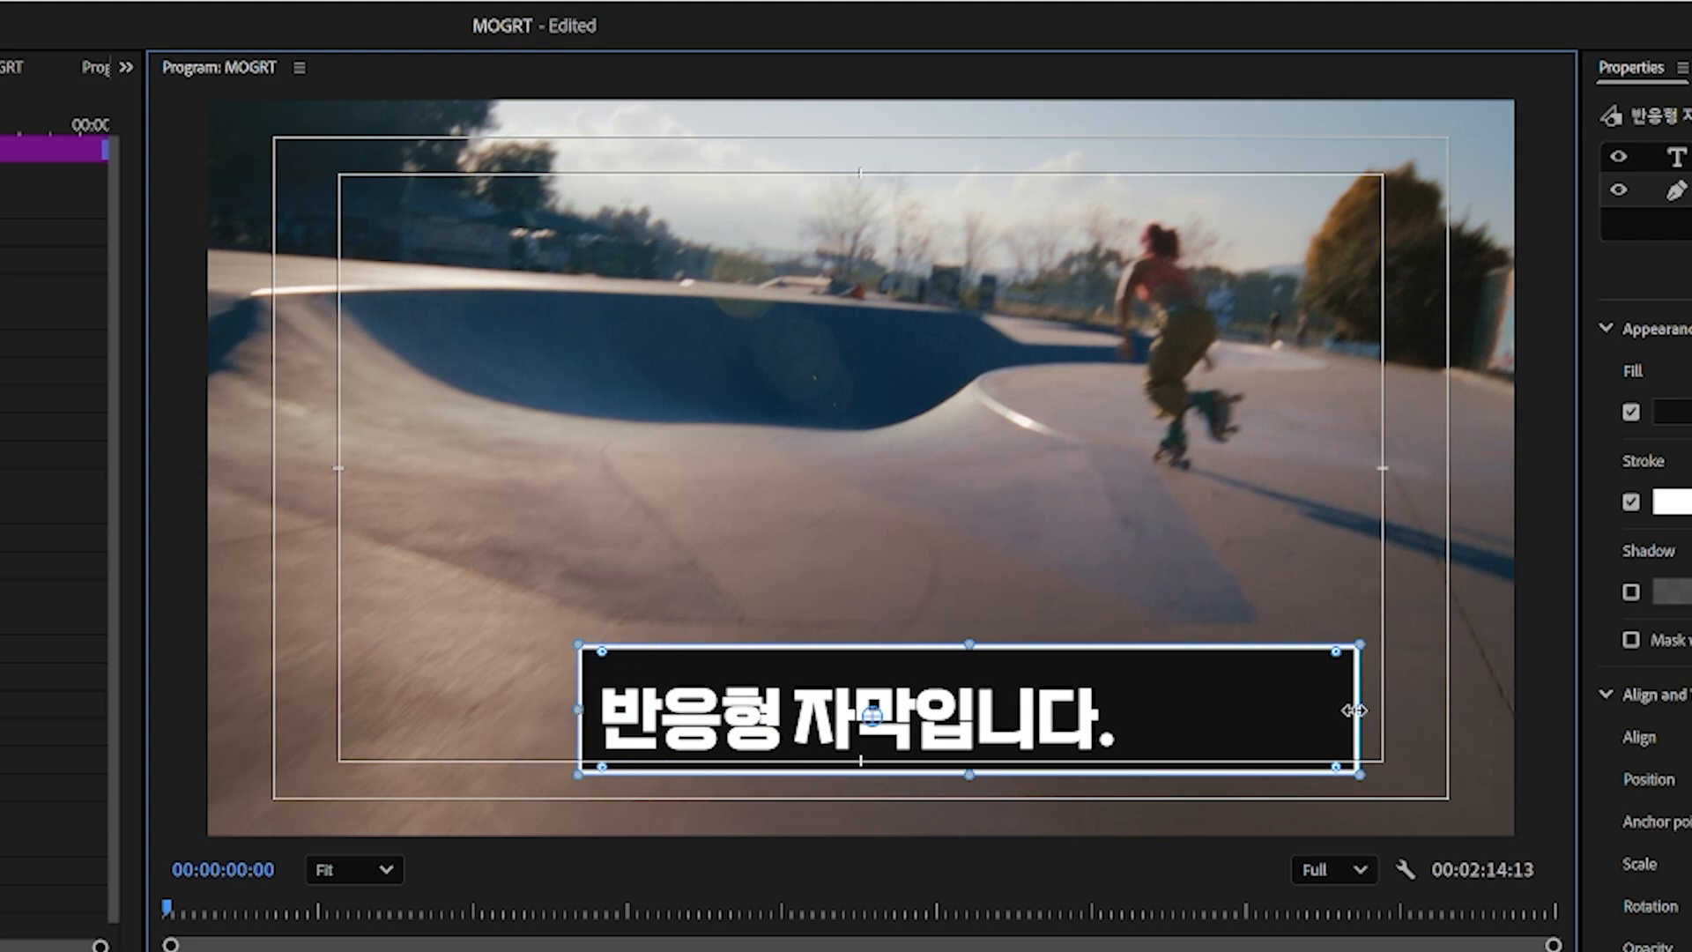
pyautogui.moveTo(1355, 710); pyautogui.dragTo(1134, 715)
pyautogui.moveTo(855, 644); pyautogui.dragTo(854, 671)
pyautogui.moveTo(856, 774); pyautogui.dragTo(856, 764)
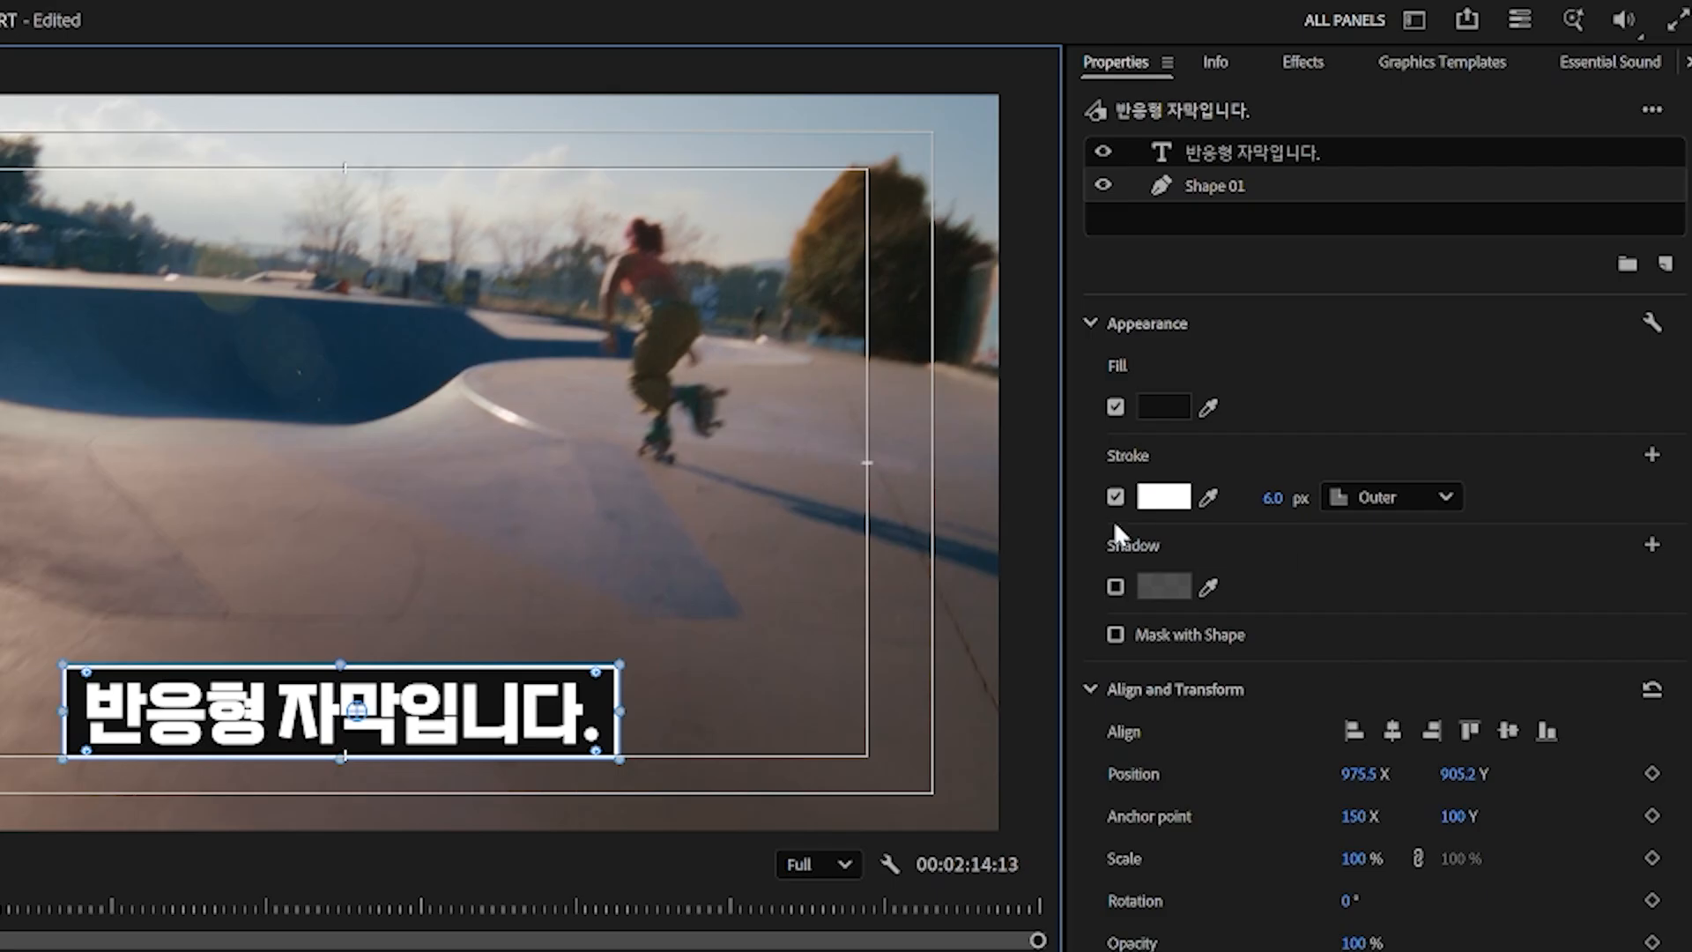
pyautogui.click(1114, 496)
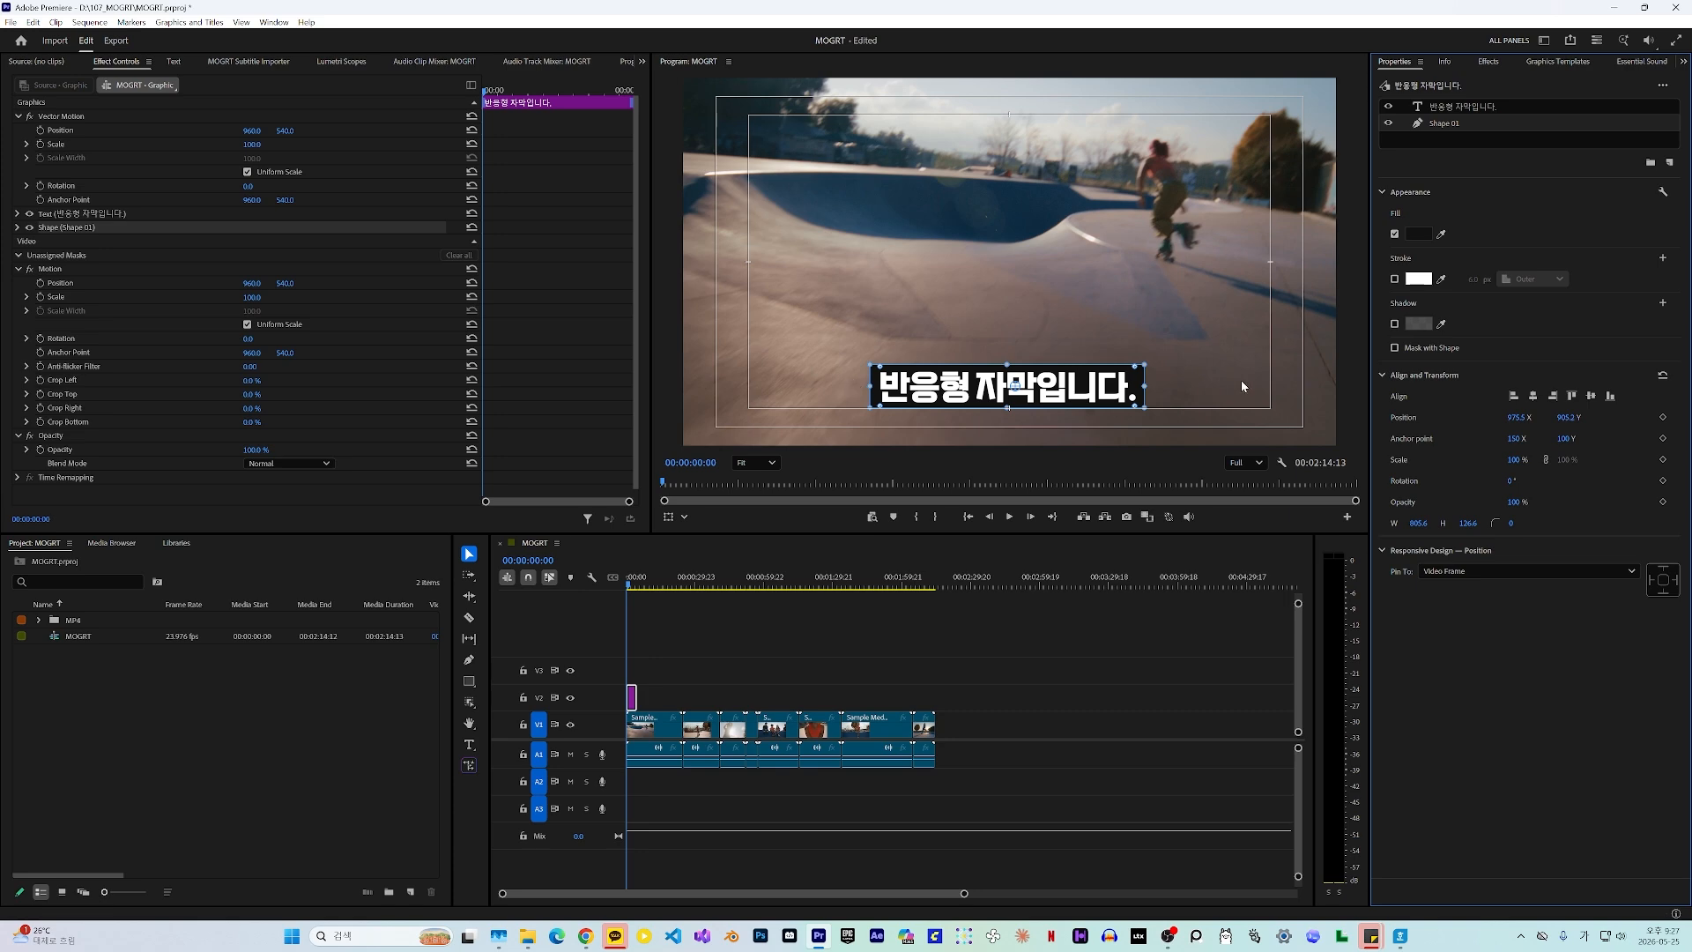
# Align the caption text and the rectangle together to the horizontal centre of the video frame.
pyautogui.keyDown('shift'); pyautogui.click(1456, 108); pyautogui.keyUp('shift')
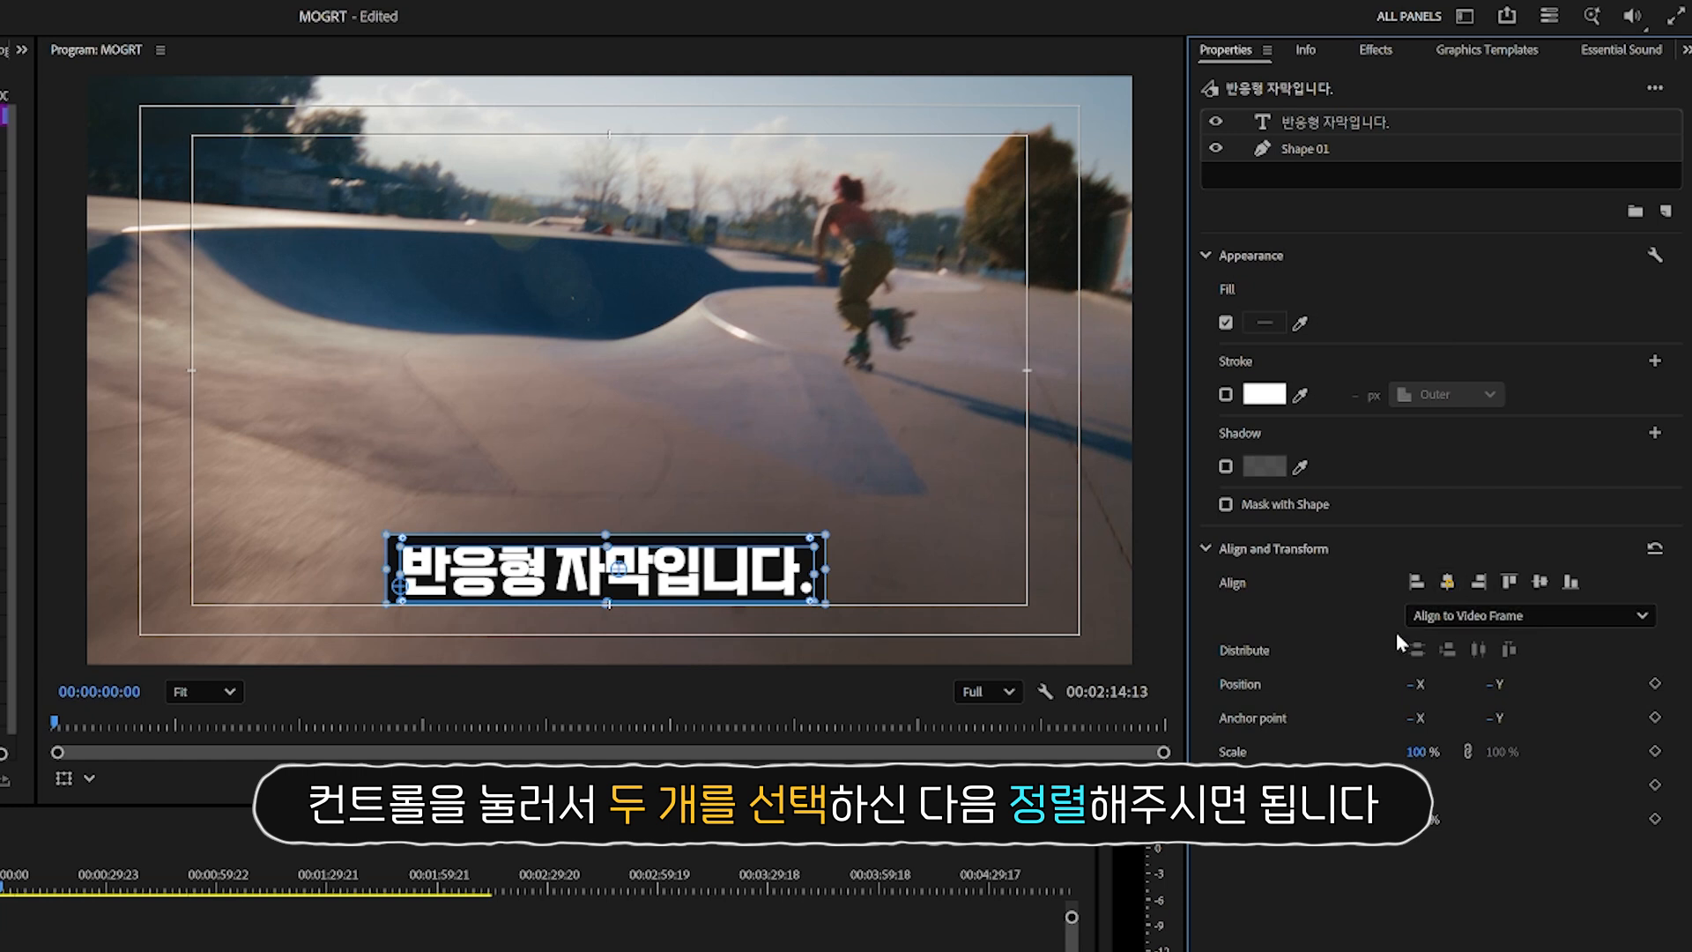
pyautogui.click(1446, 581)
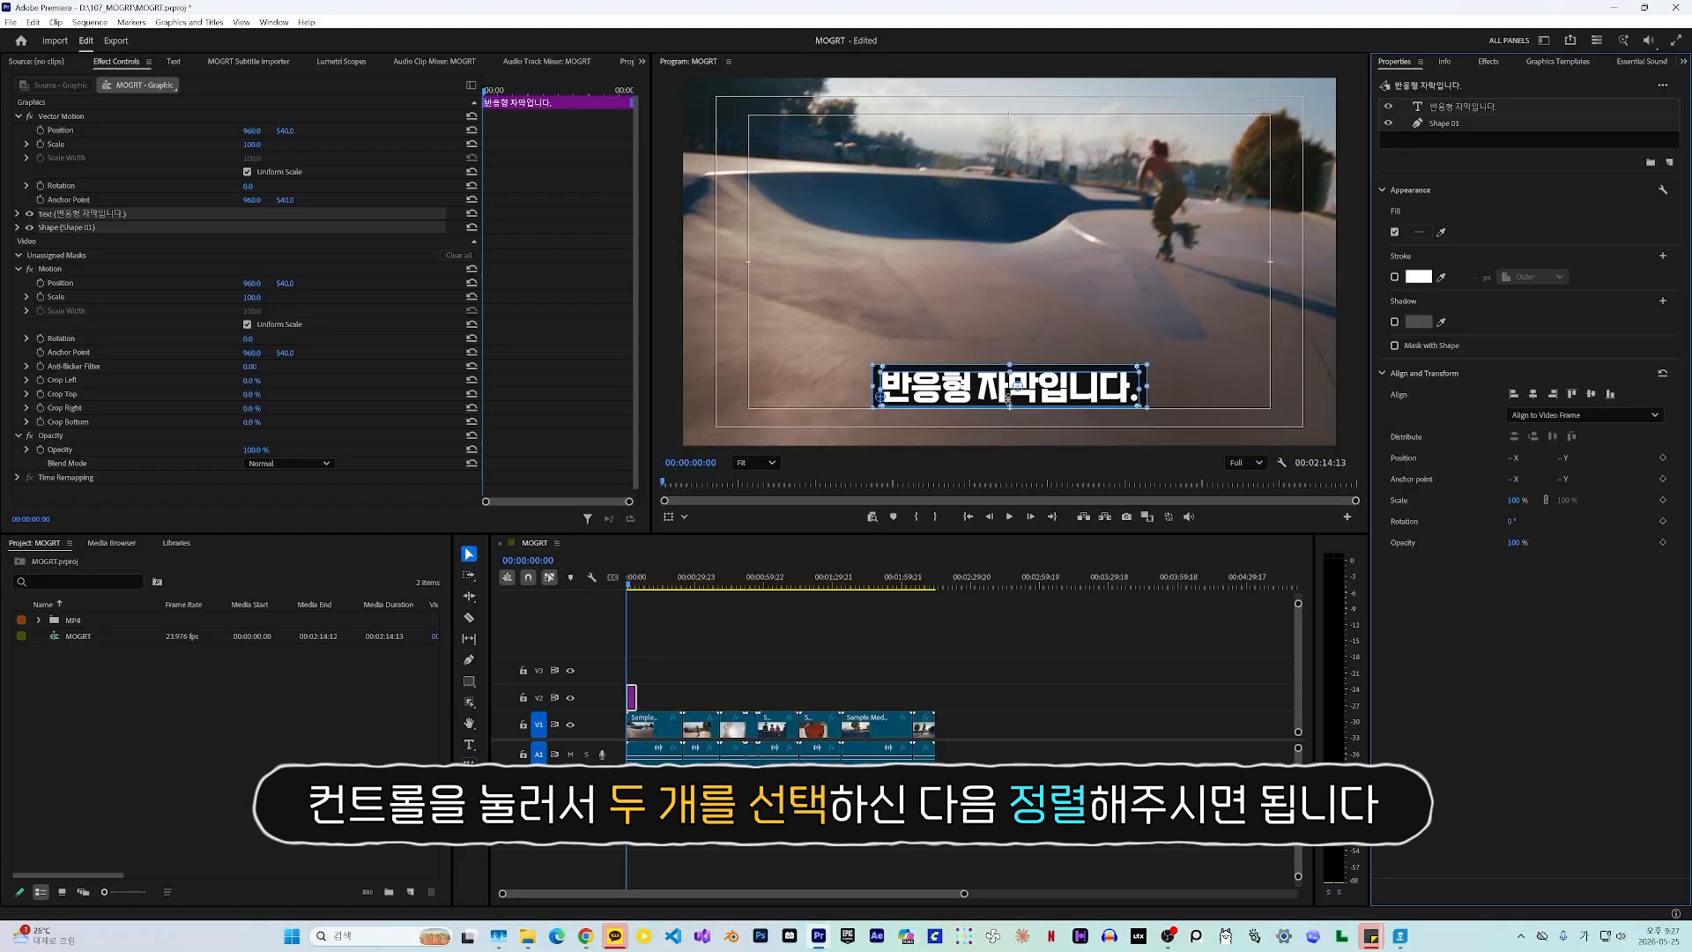
pyautogui.click(1453, 134)
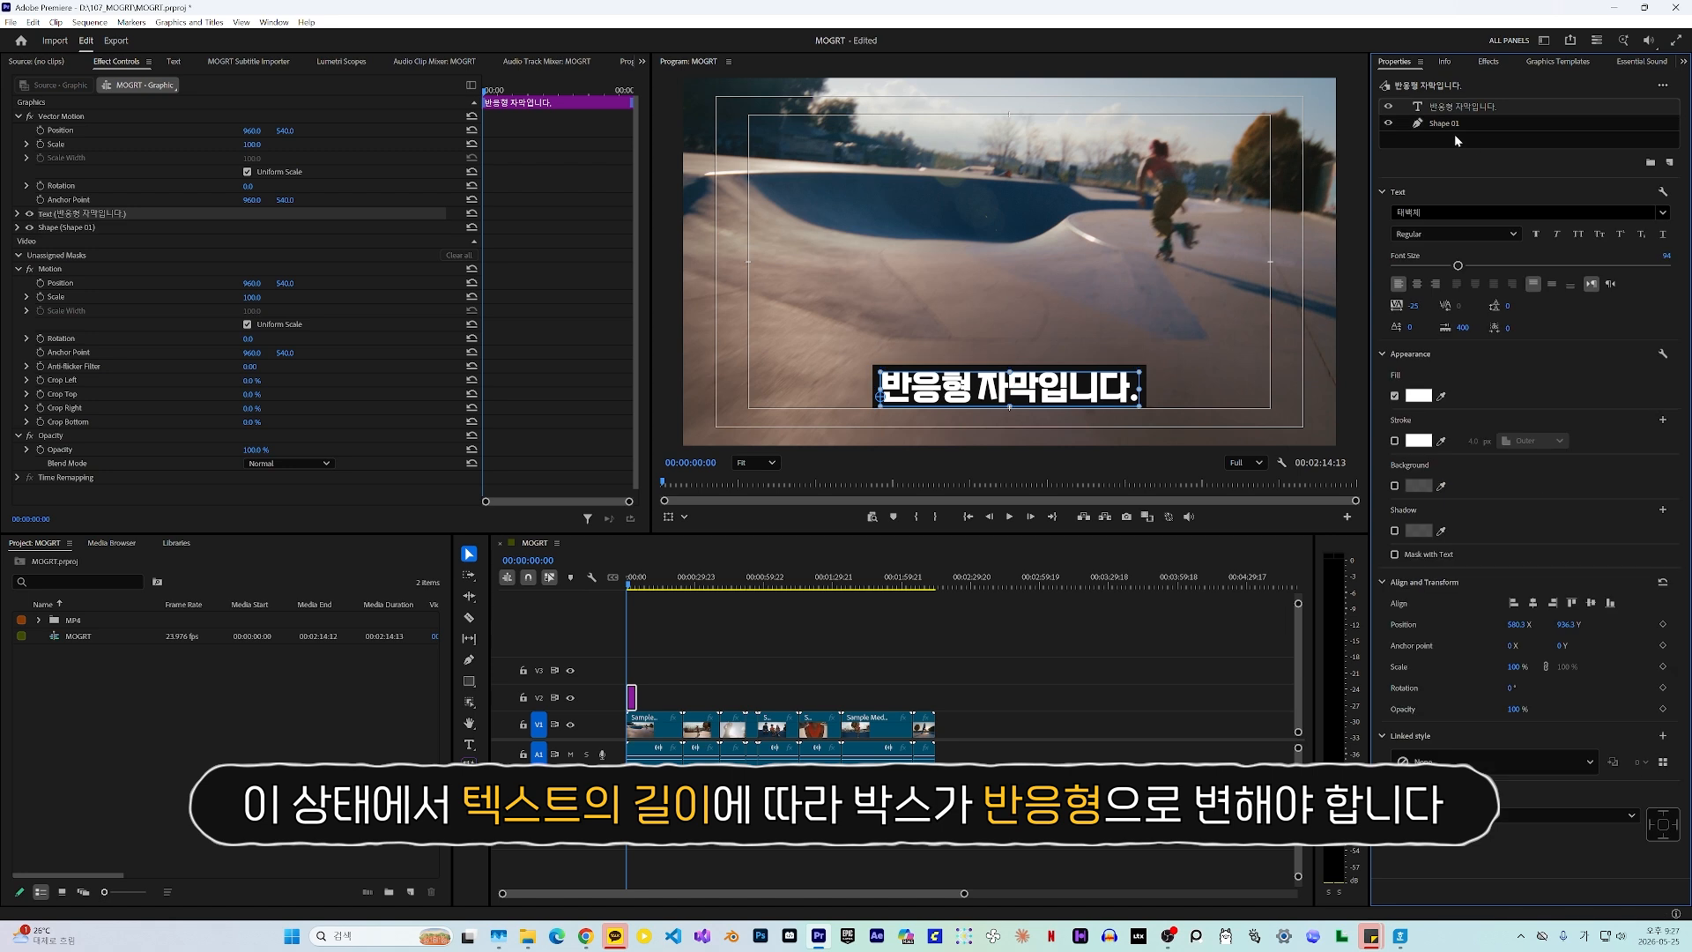
# Rename the rectangle's shape layer as Box.
pyautogui.doubleClick(1438, 123)
pyautogui.press('BackSpace')
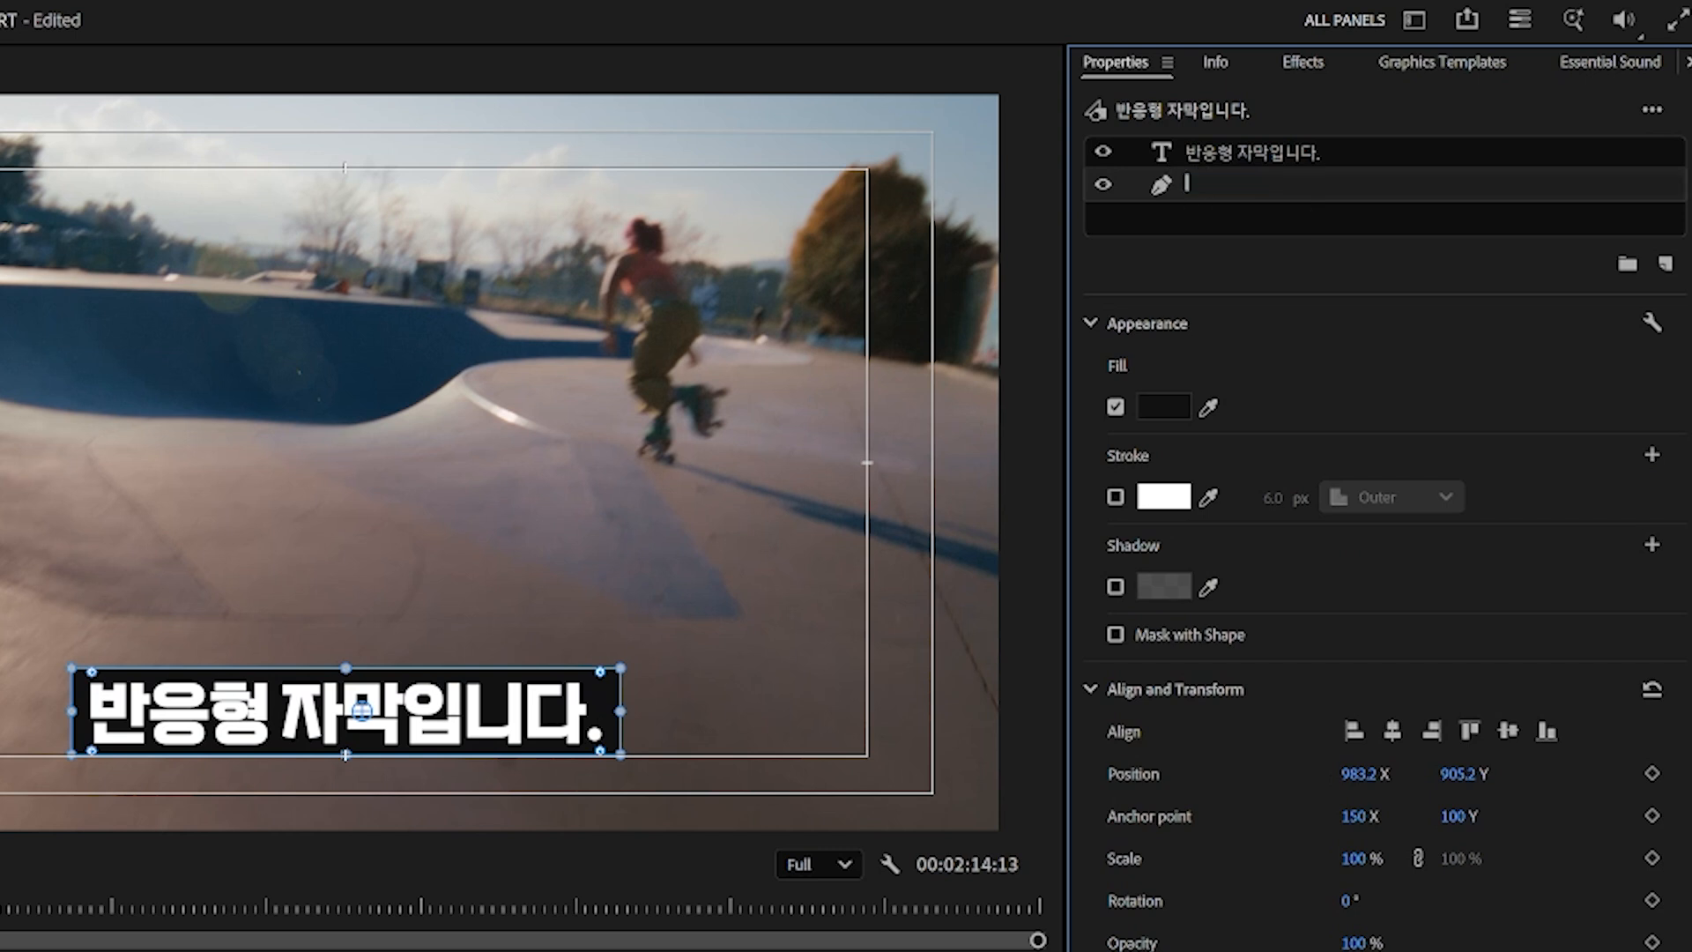
pyautogui.write('Box')
pyautogui.press('Return')
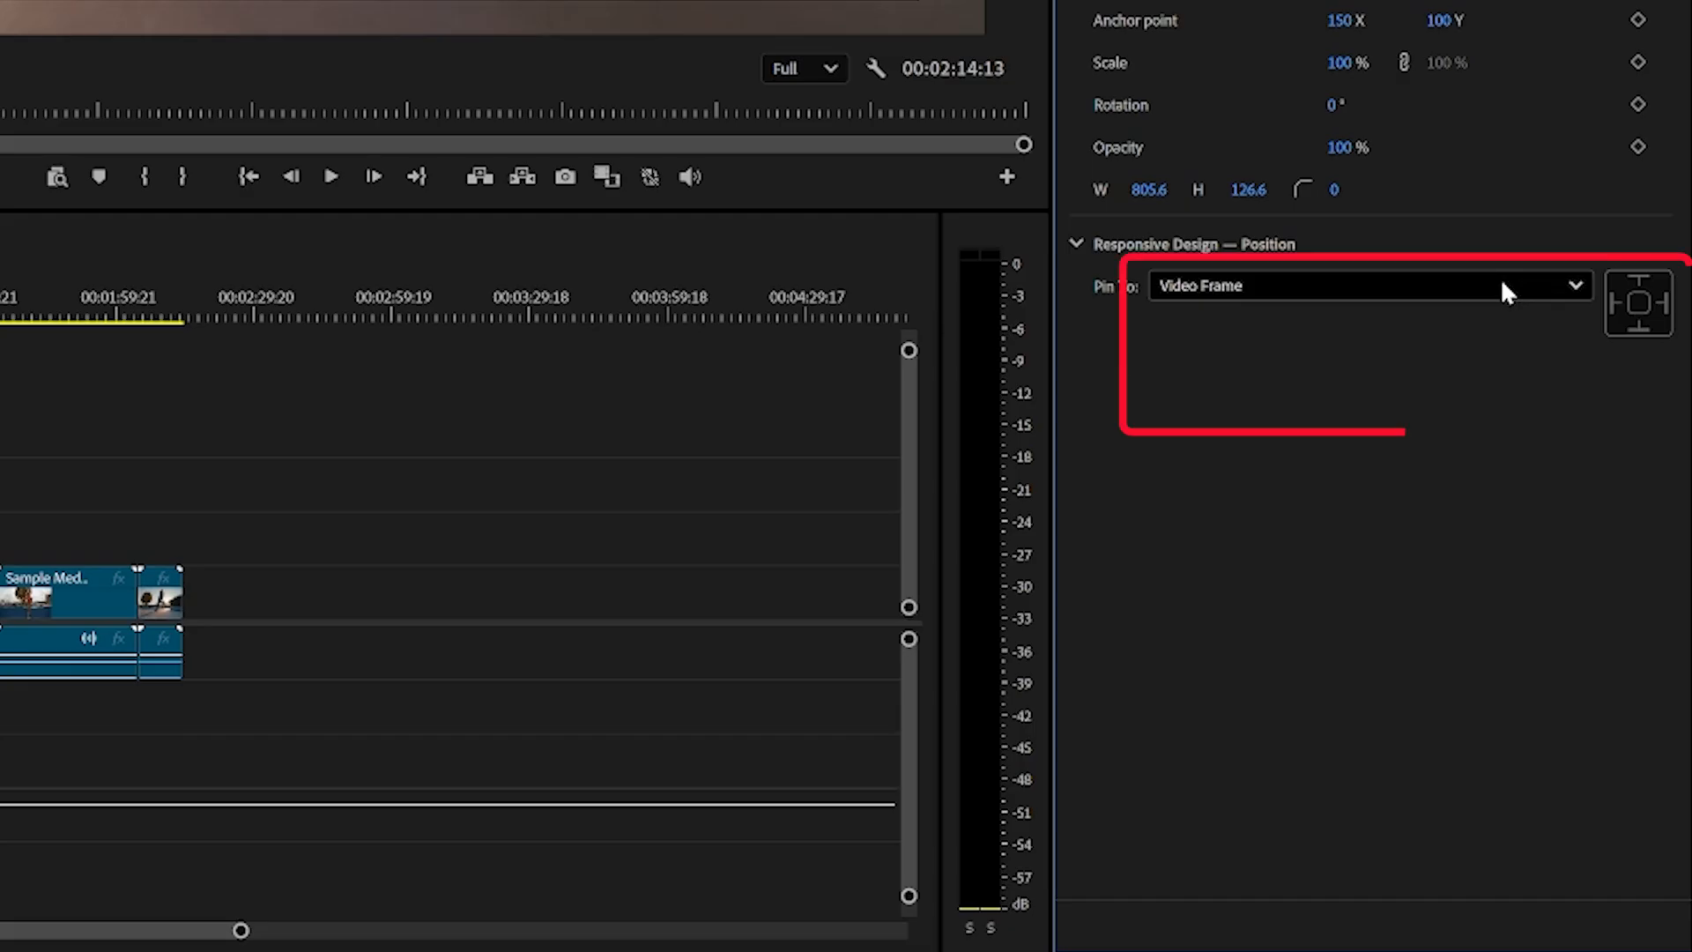
# Pin the Box layer to the caption text layer "반응형 자막입니다." on all four sides.
pyautogui.click(1507, 289)
pyautogui.click(1259, 363)
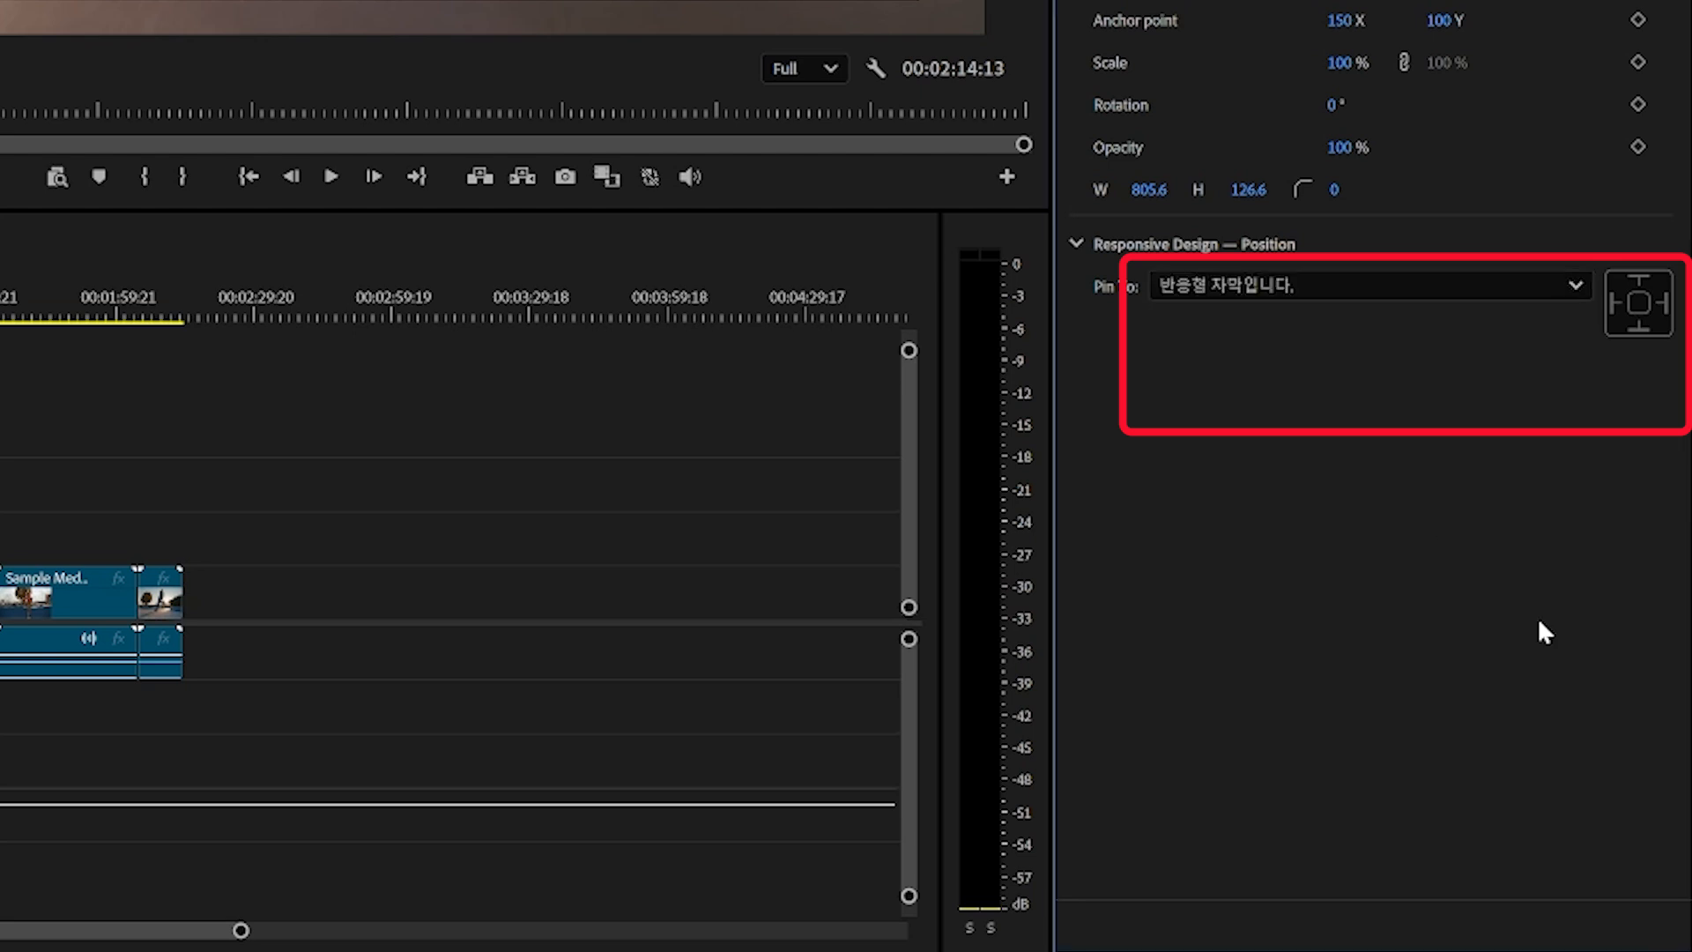
pyautogui.click(1637, 304)
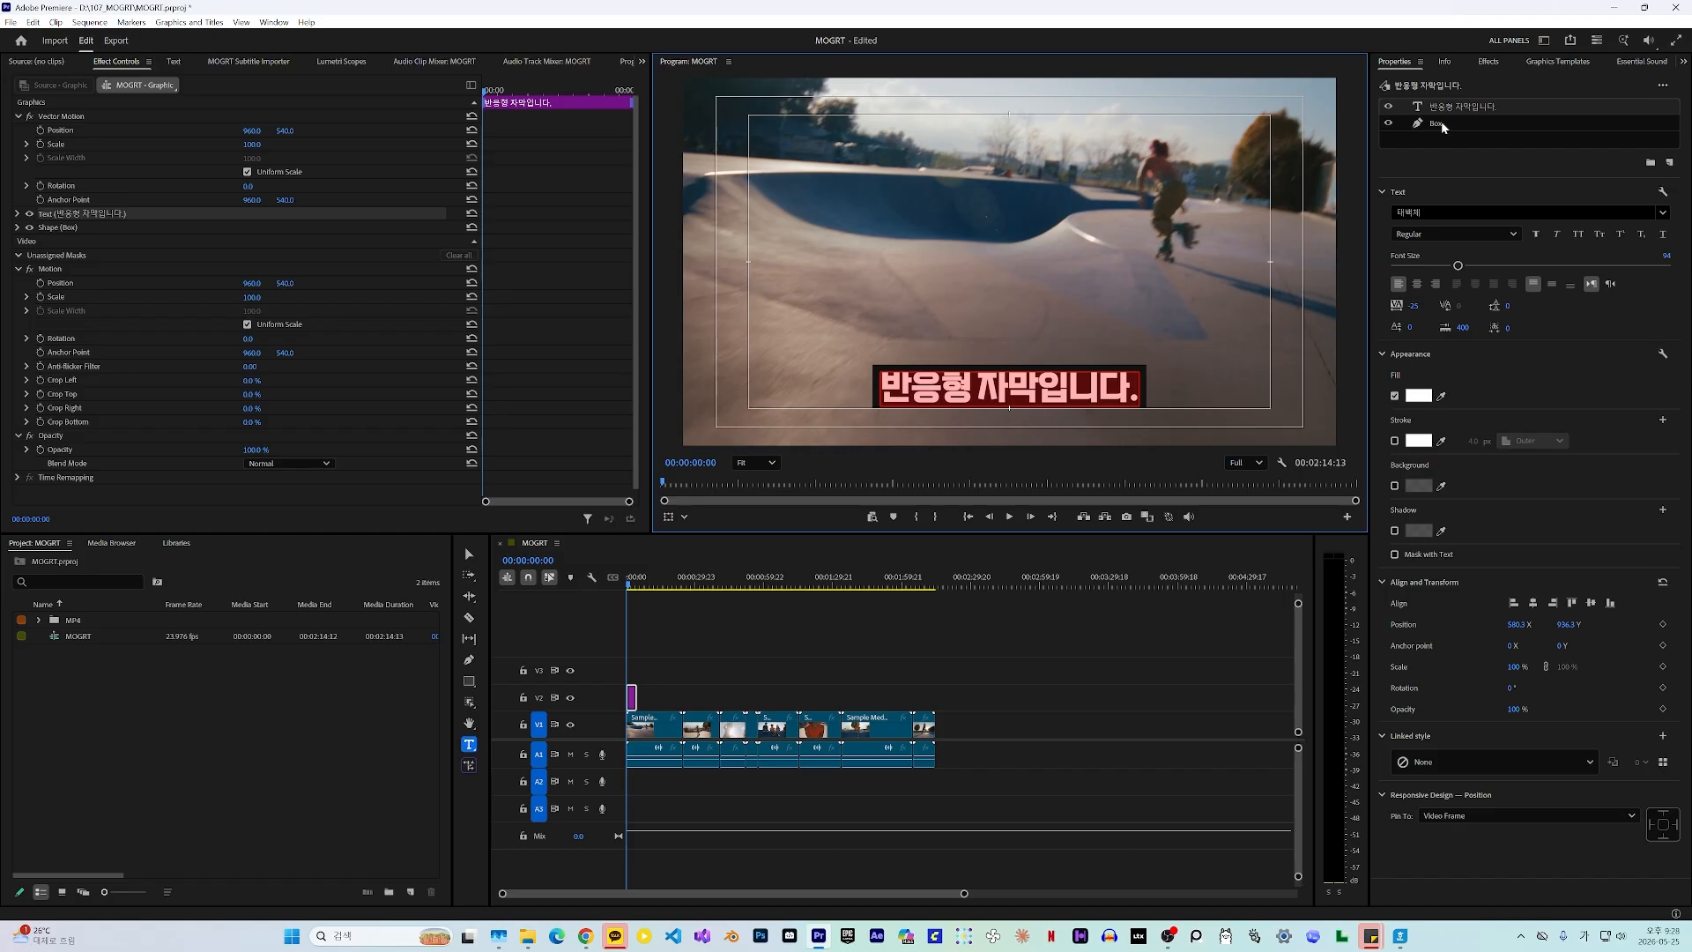
# Replace the caption text with "반응형으로 박스가 길업니다." to test the responsive box.
pyautogui.write('반응형으로 박스가 길업니다.')
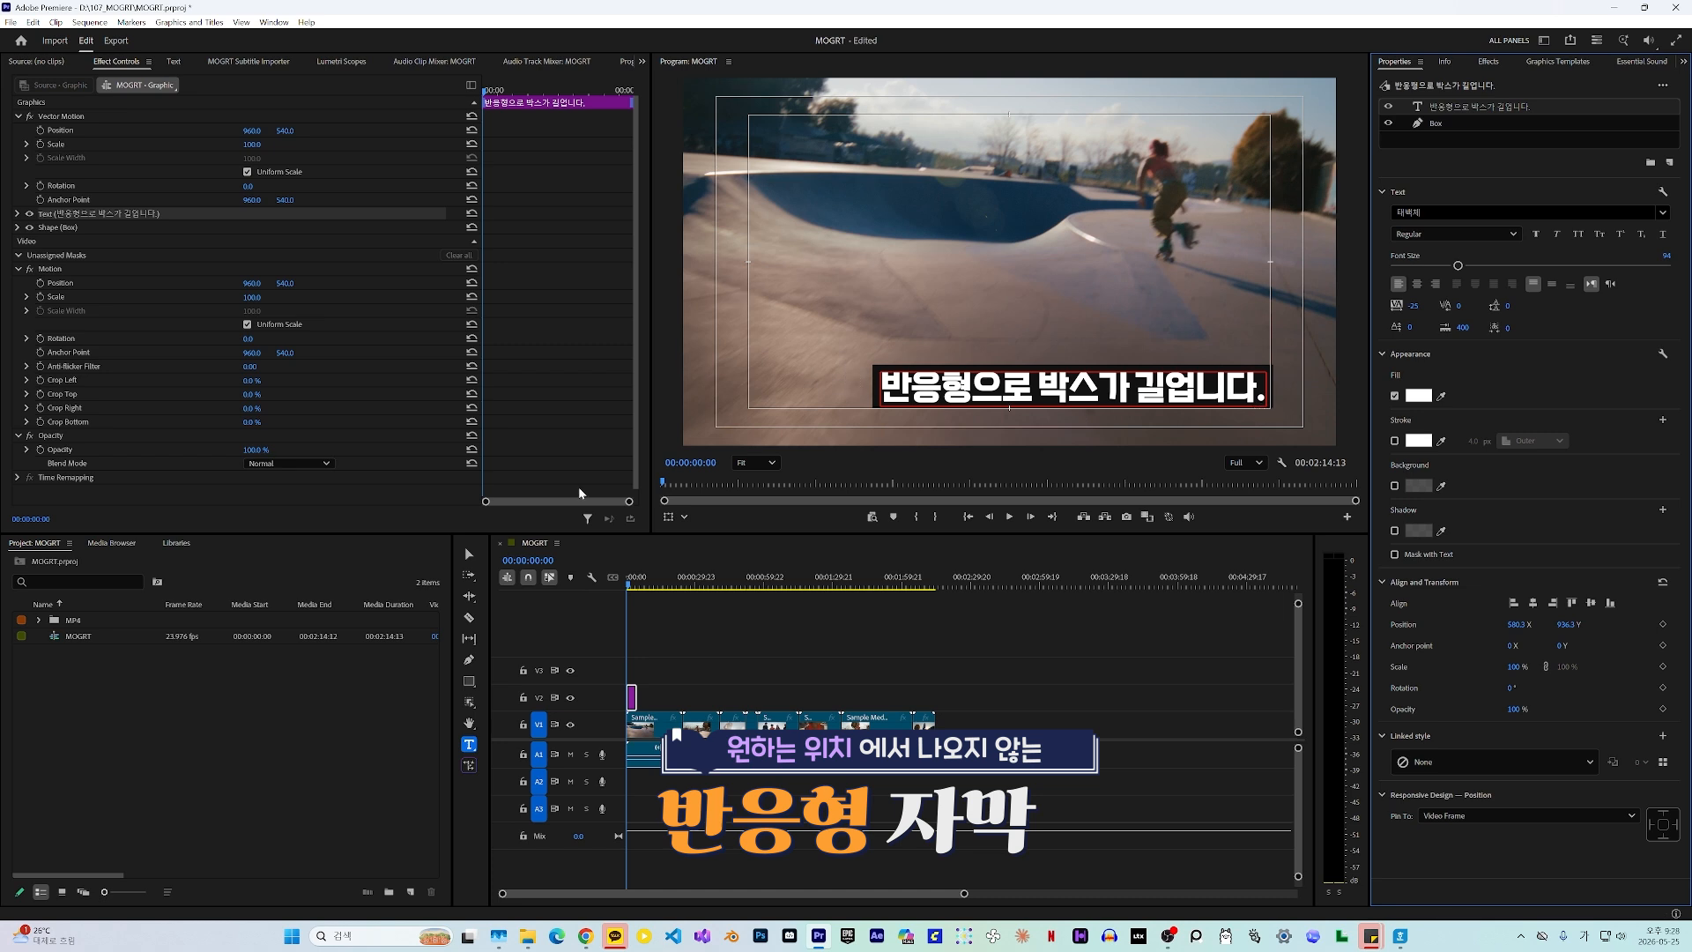
pyautogui.click(467, 551)
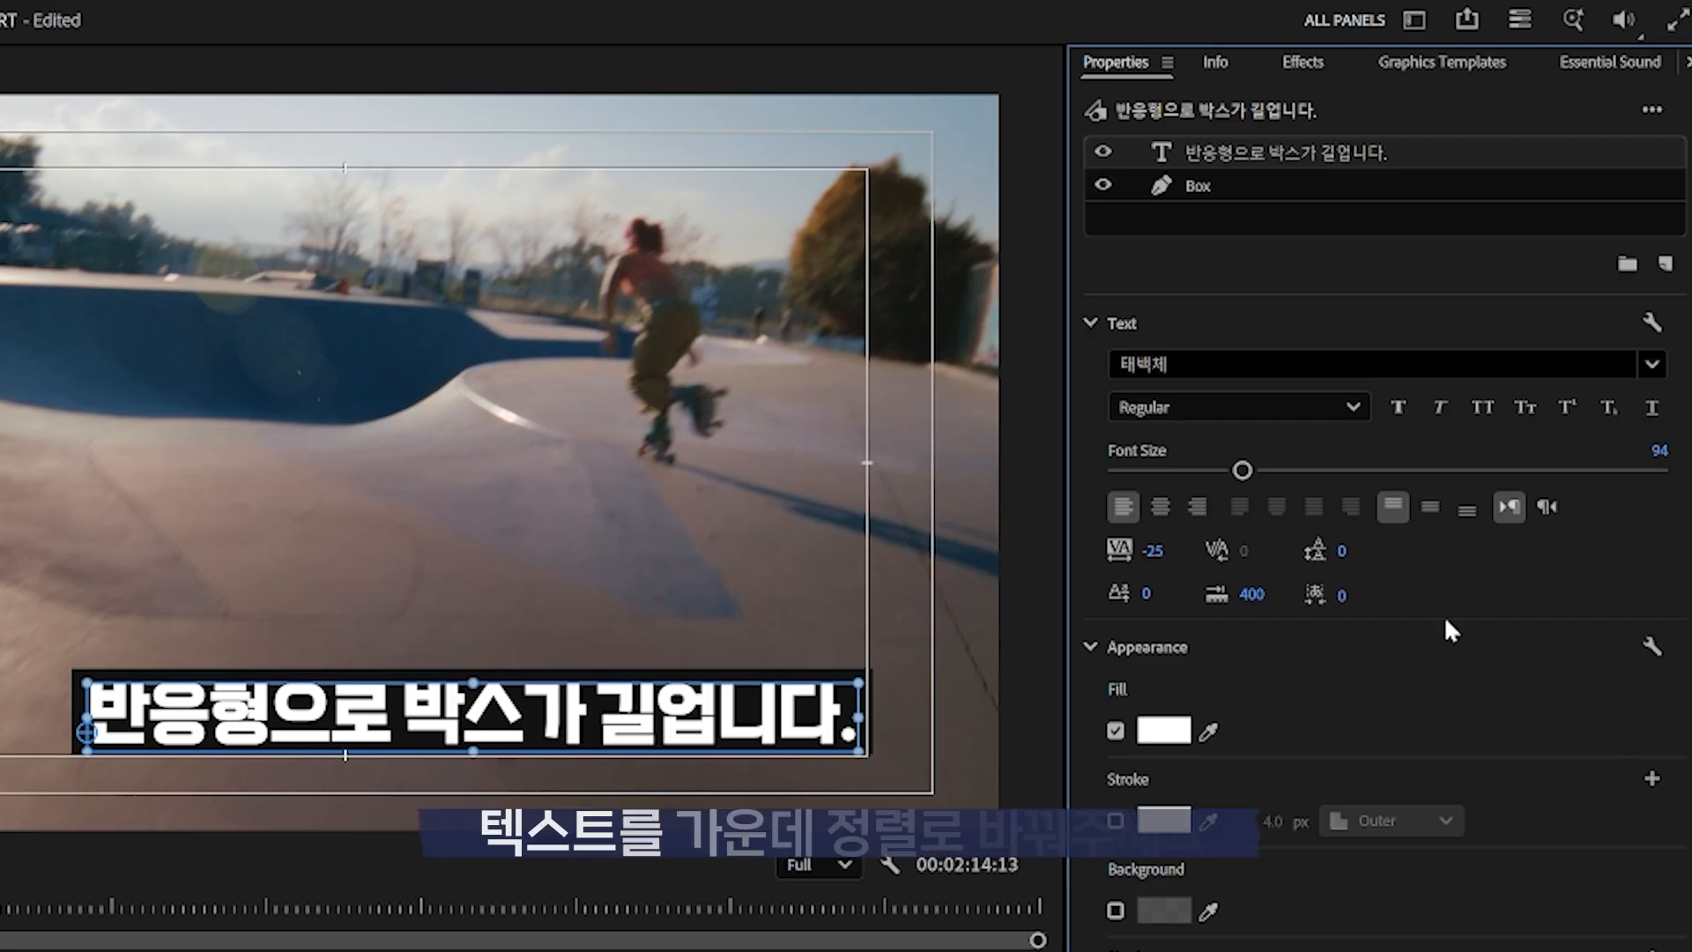
# Set the caption's paragraph alignment to centre and align the text horizontally to the middle of the video frame.
pyautogui.click(1159, 509)
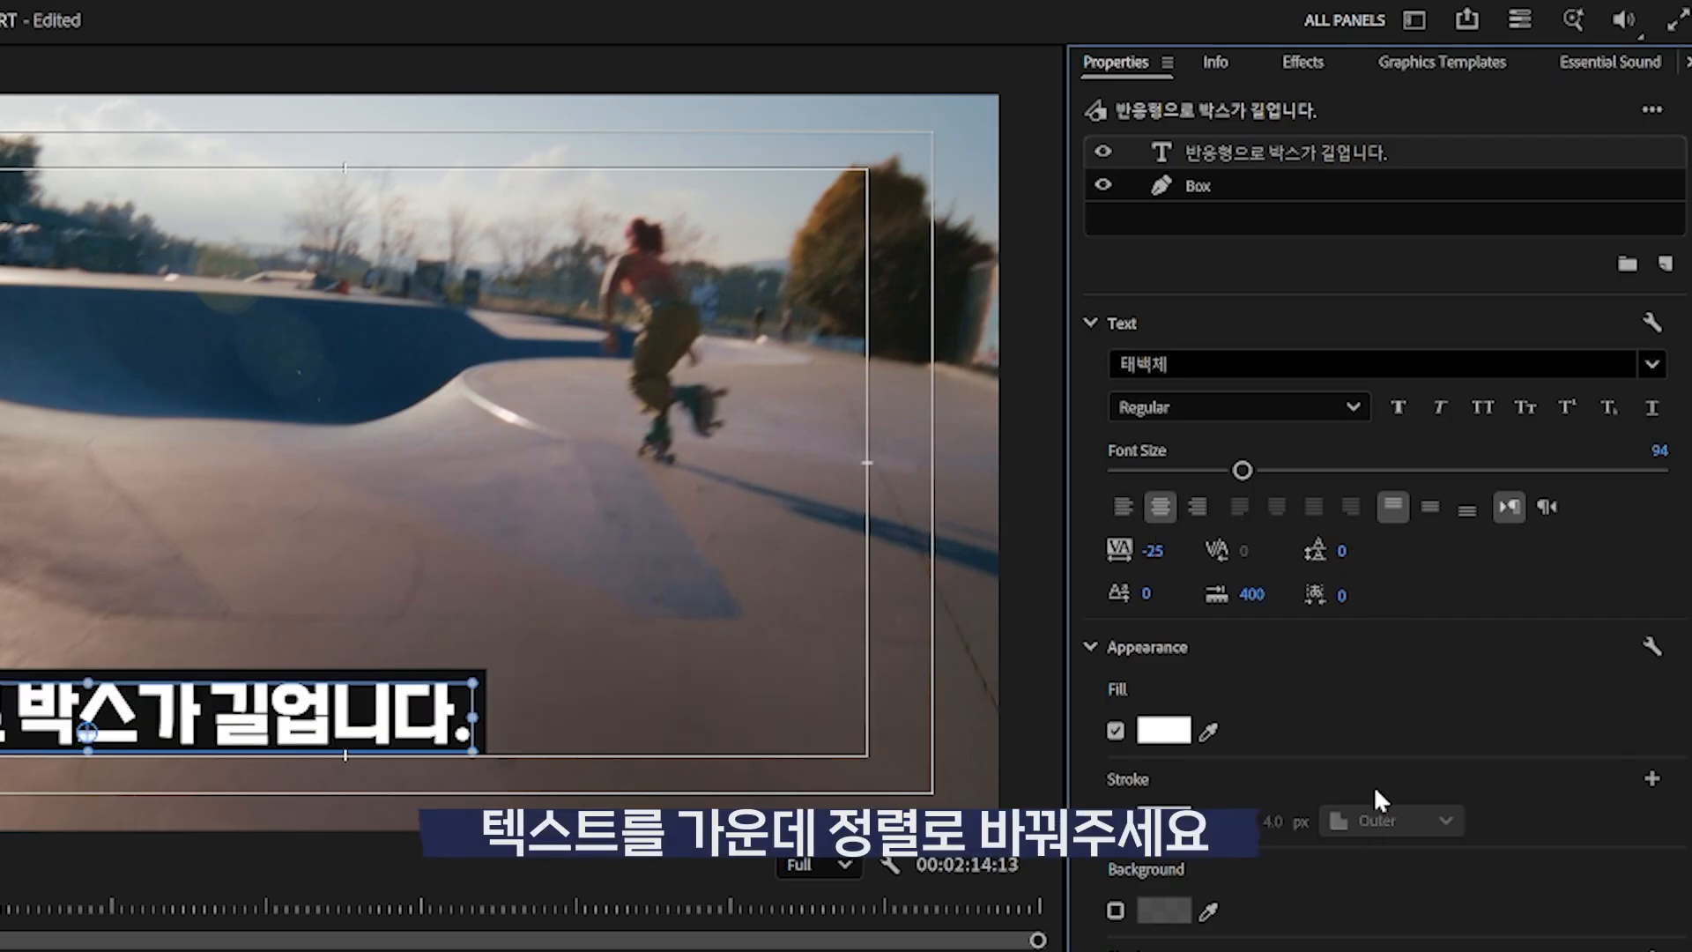
pyautogui.moveTo(1513, 624); pyautogui.dragTo(1691, 624)
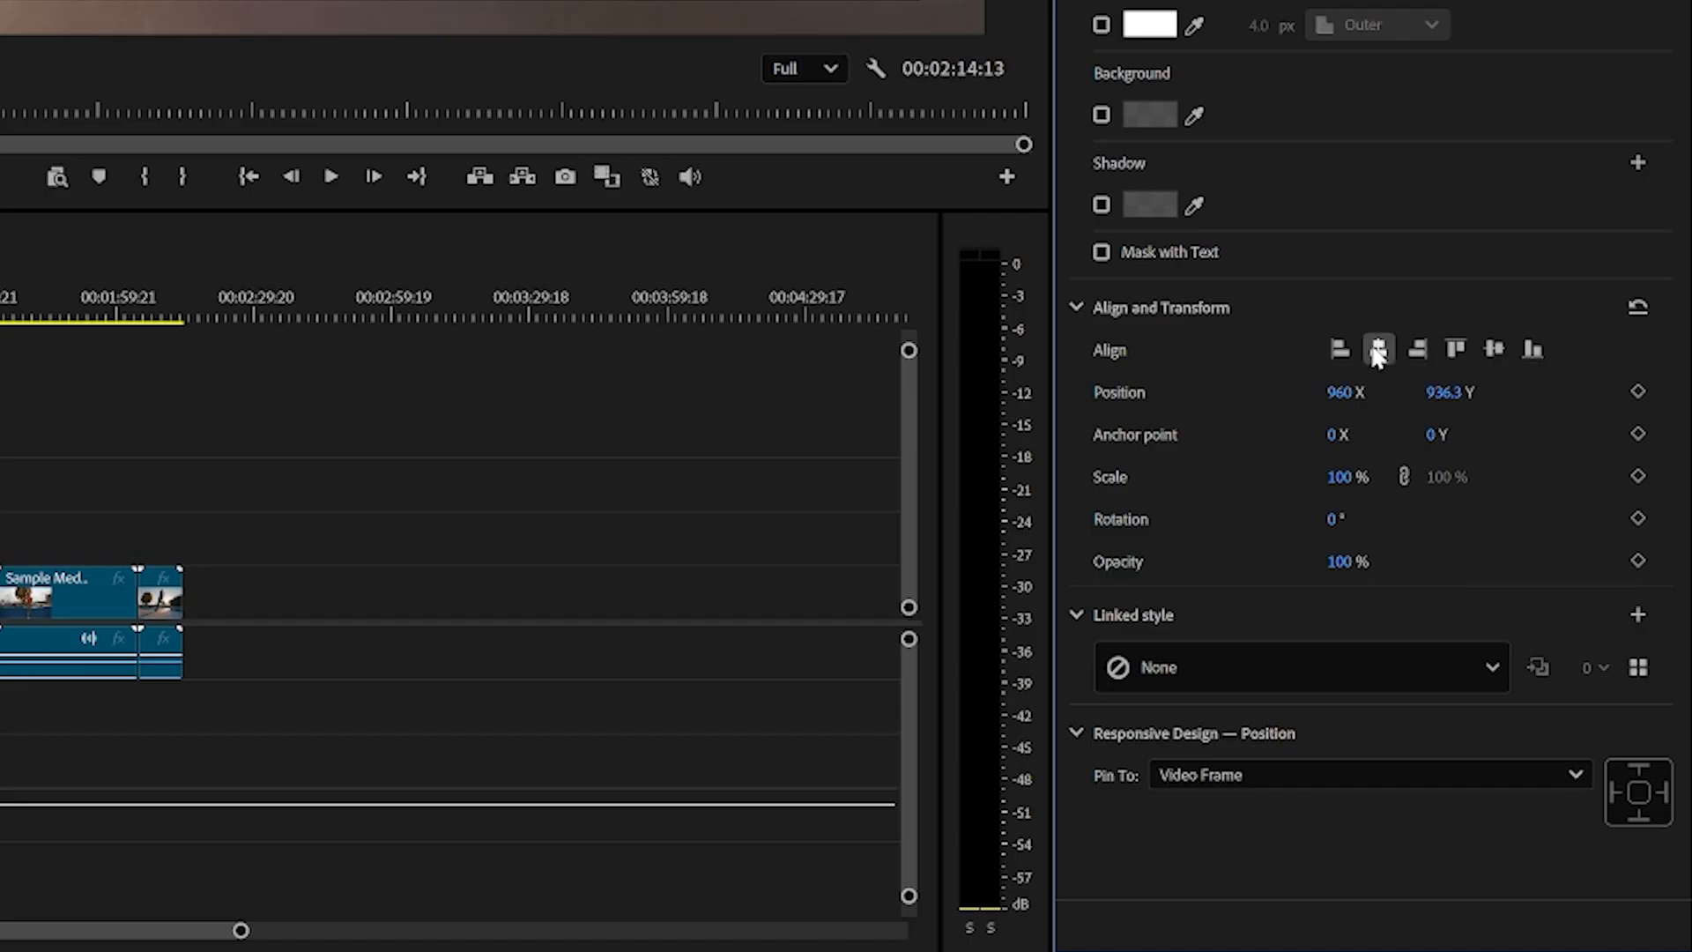
pyautogui.click(1532, 604)
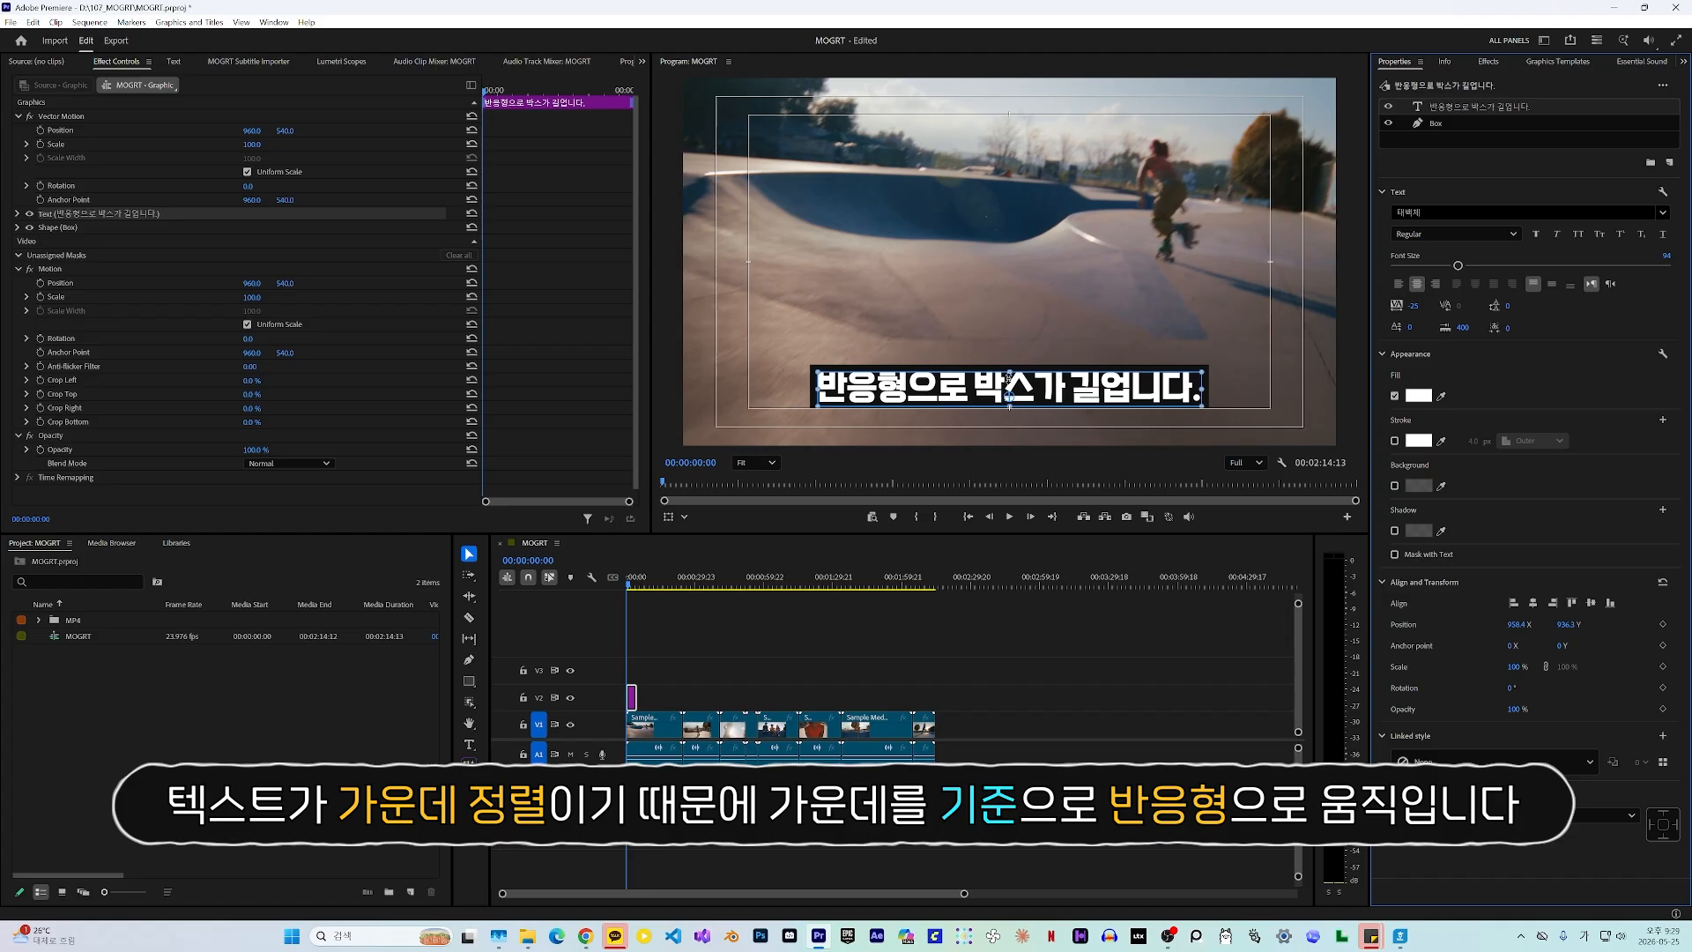
# Replace the whole caption text with "텍스트를 입력해보세요." to test the centred responsive box.
pyautogui.click(468, 744)
pyautogui.click(930, 381)
pyautogui.hotkey('ctrl', 'a')
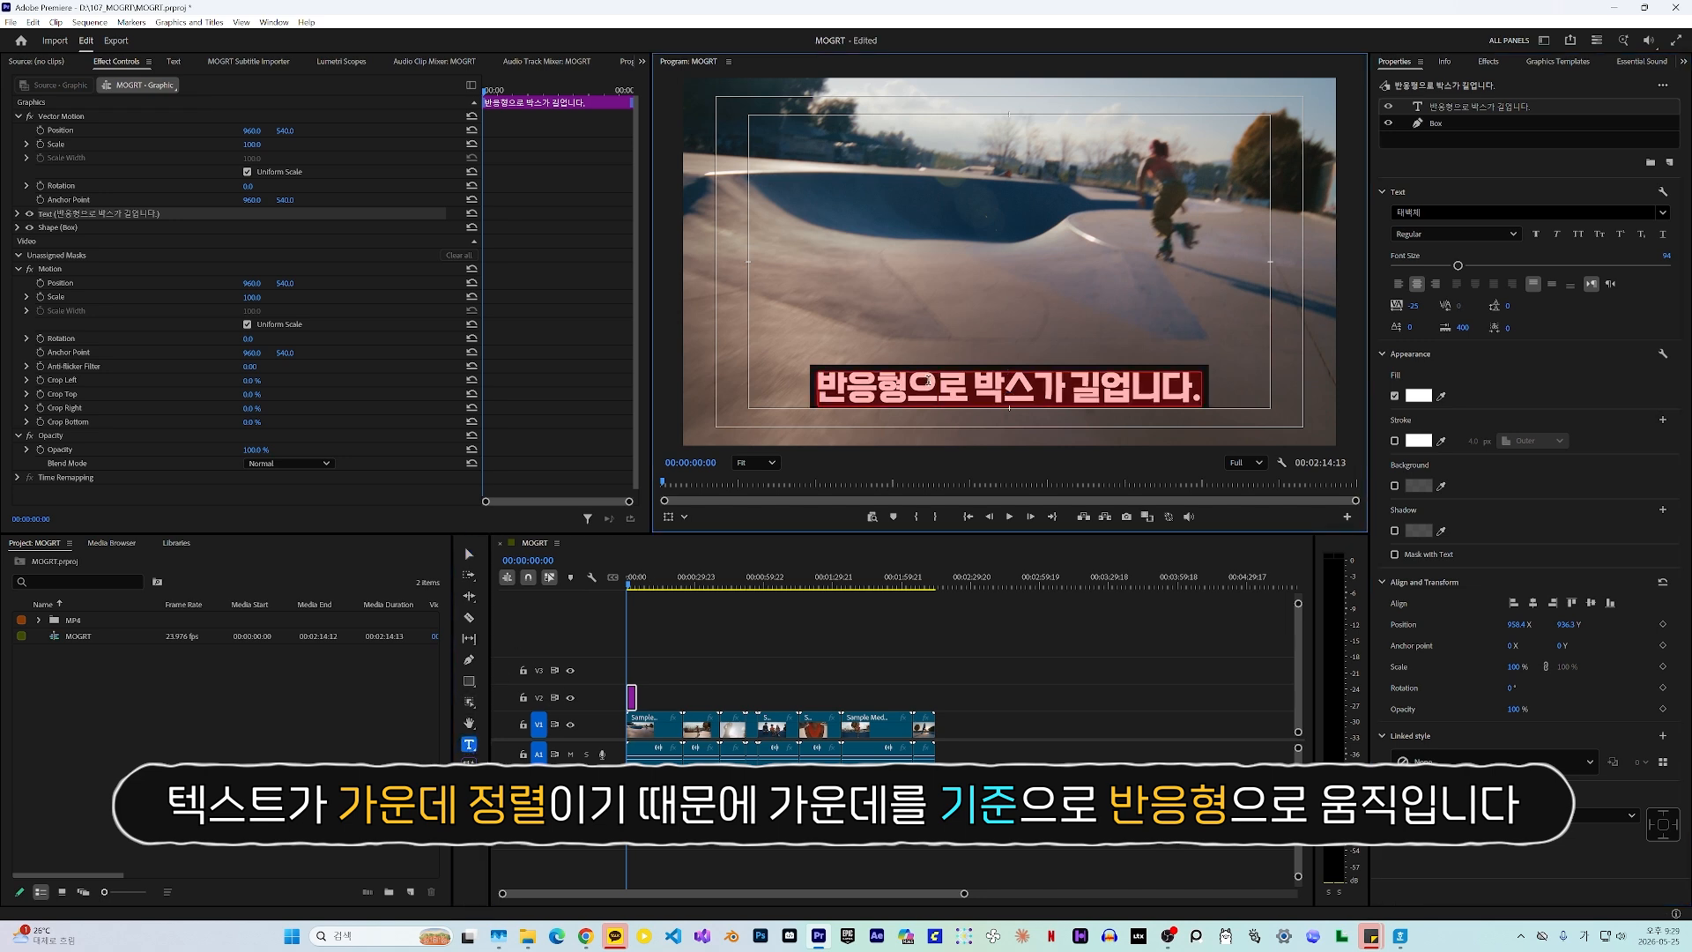
pyautogui.write('텍스트를 입')
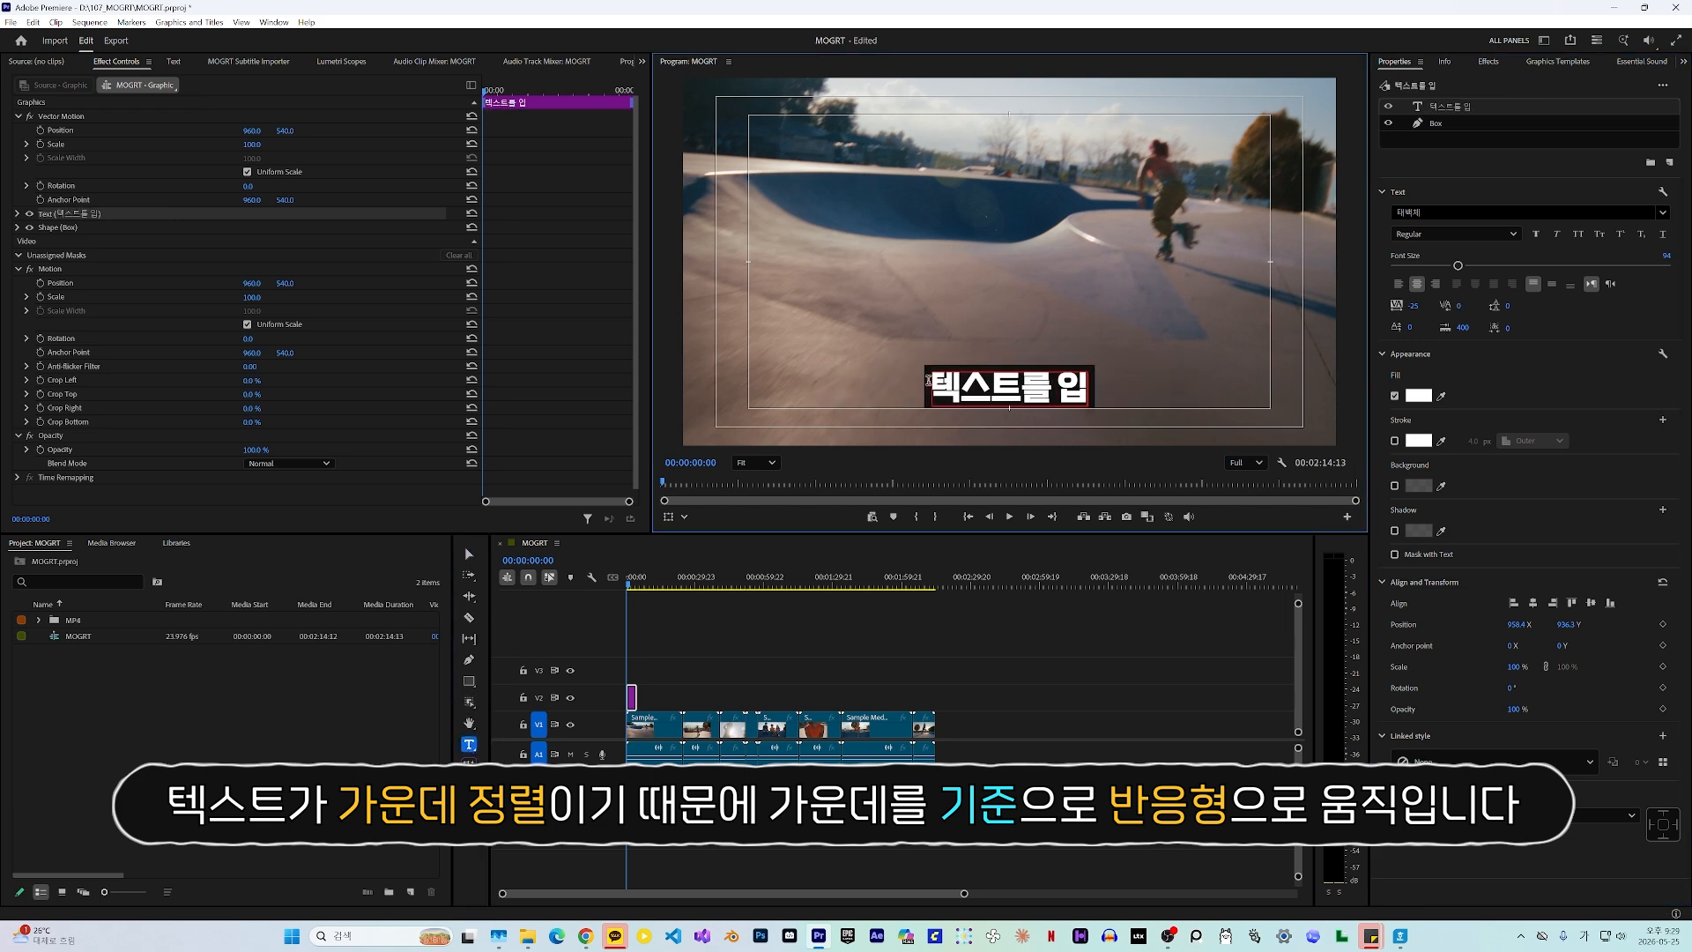
pyautogui.write('력해보세')
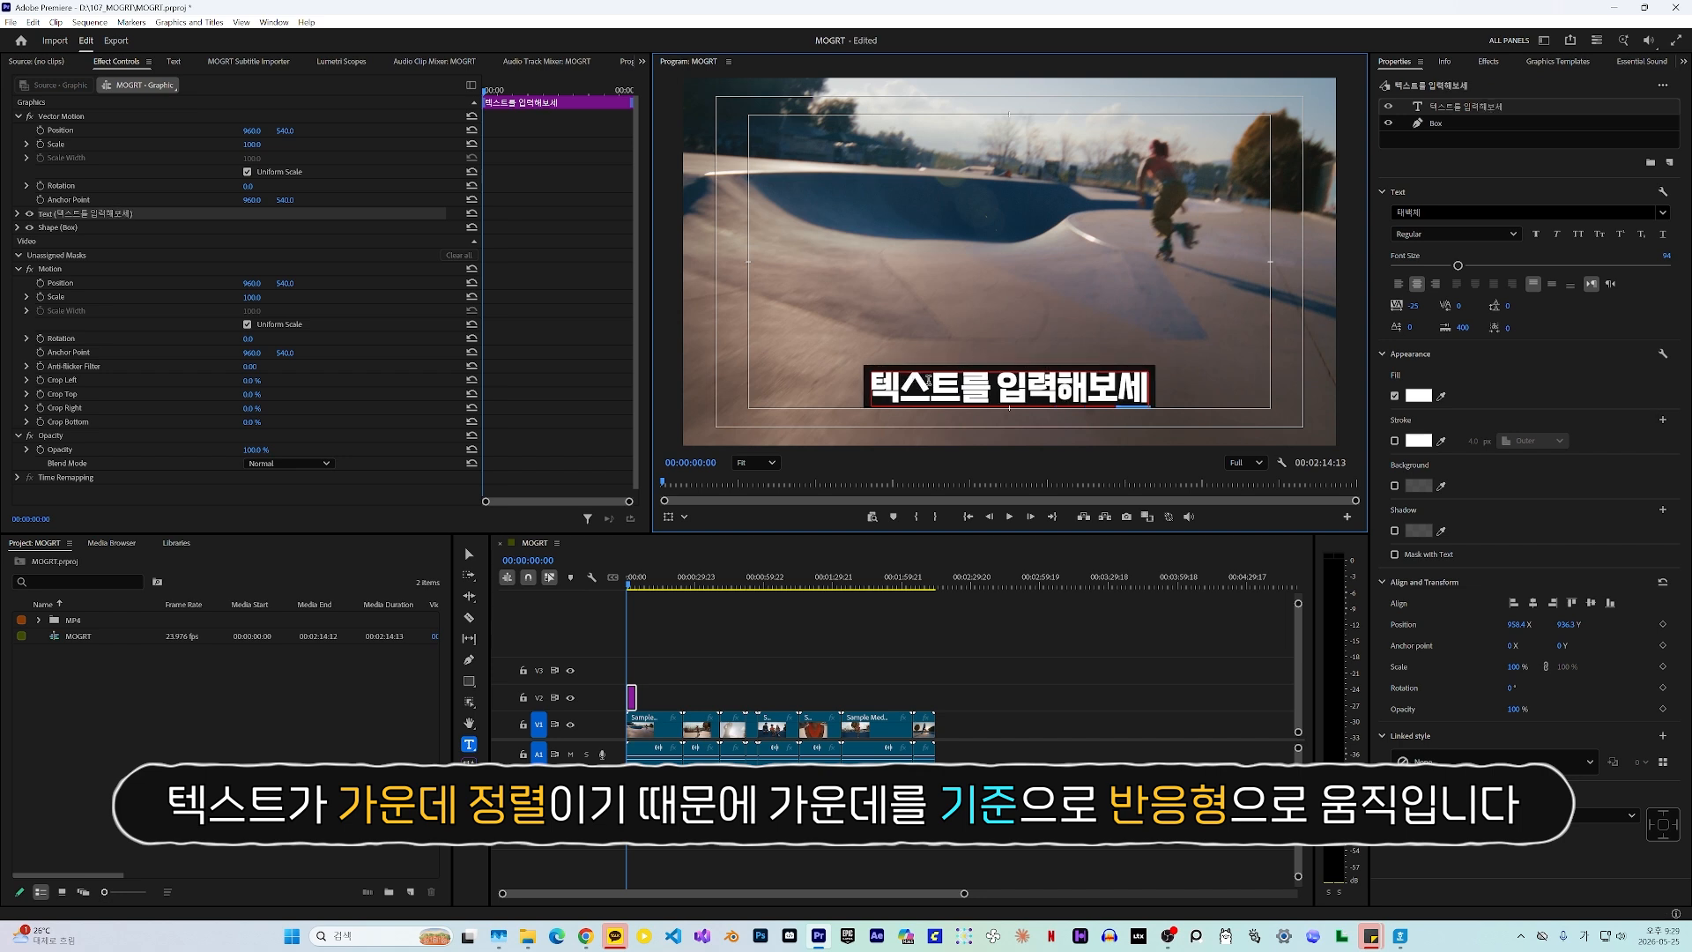
pyautogui.write('요.')
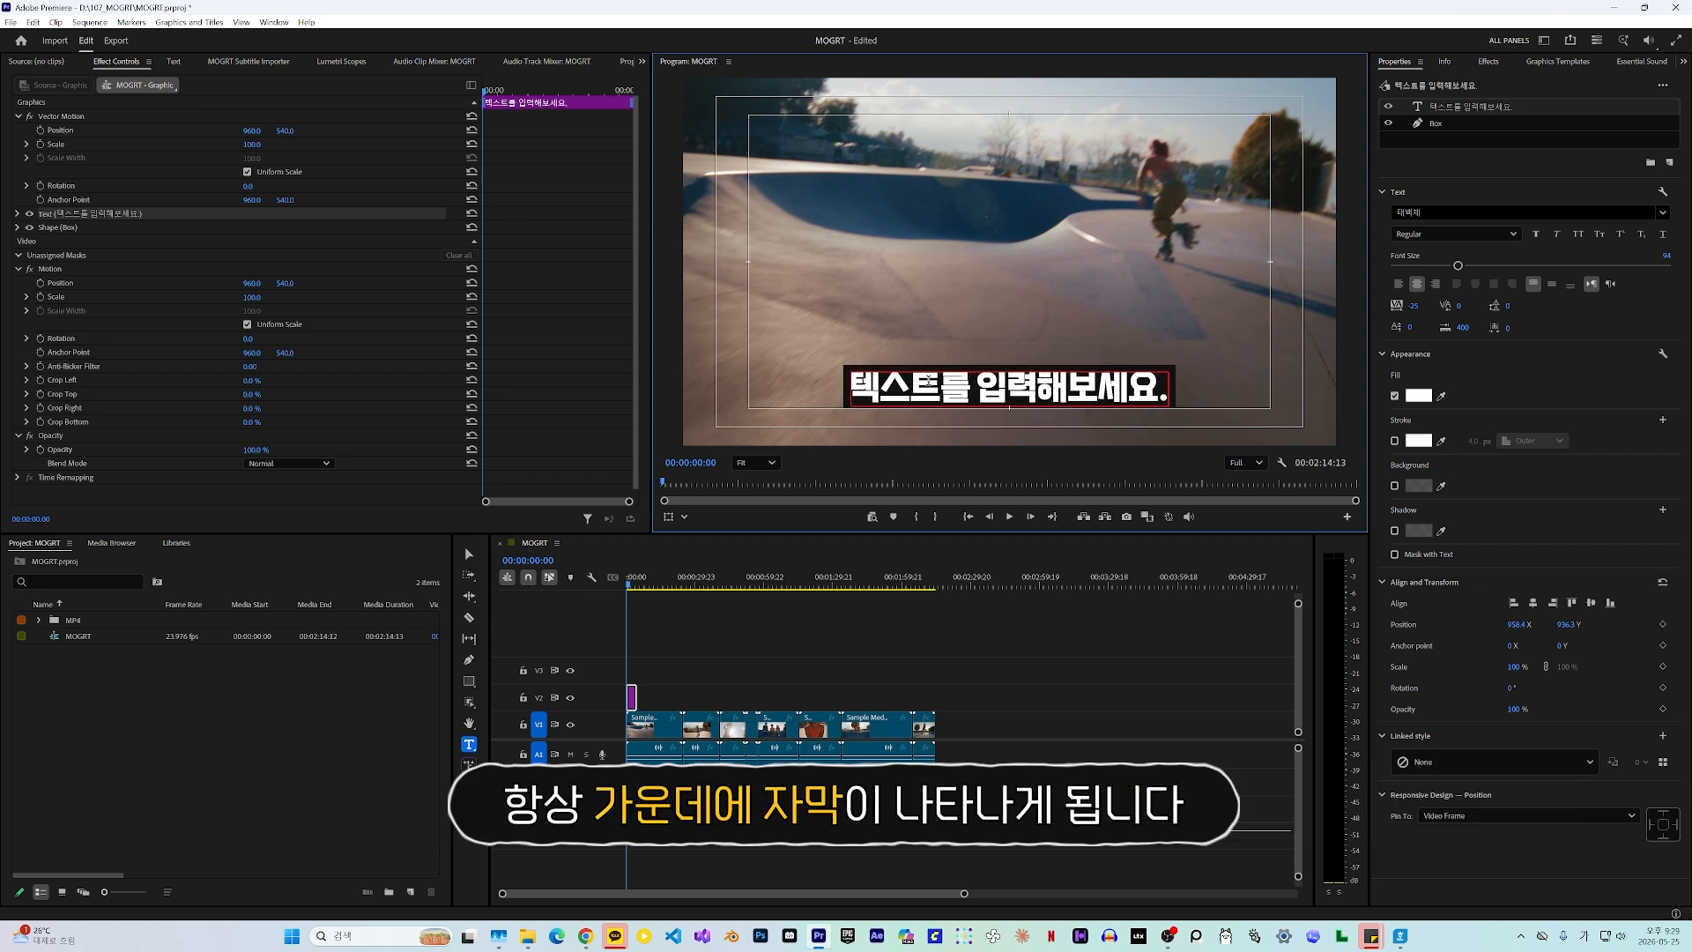
pyautogui.click(370, 793)
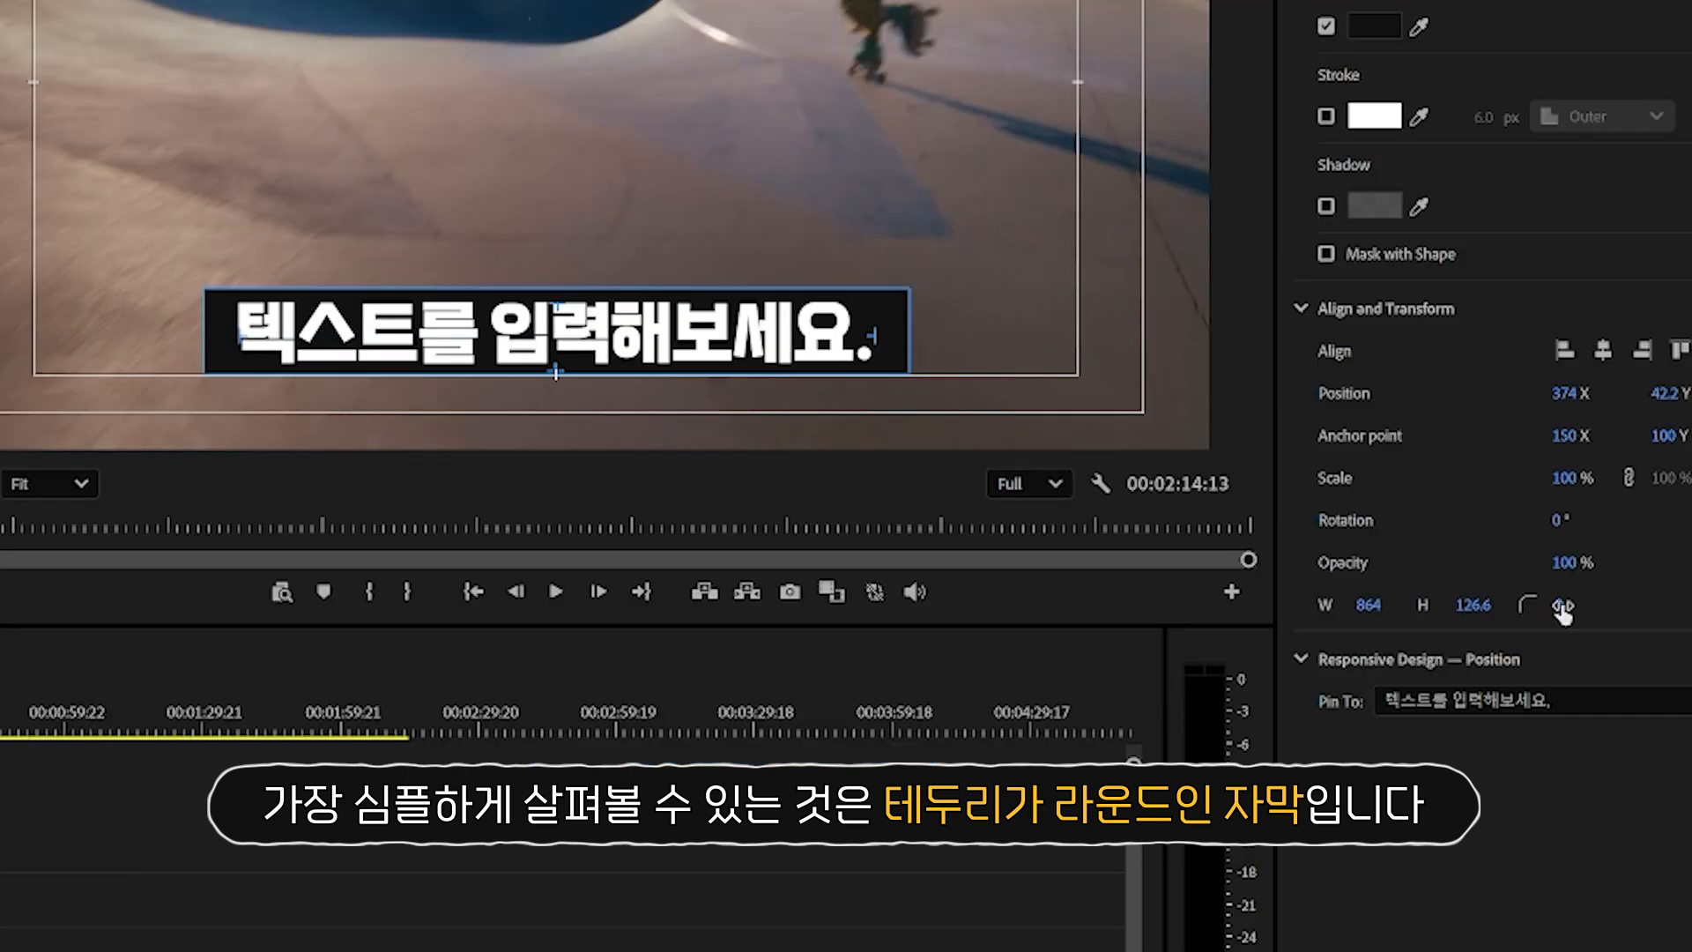
# Round the corners of the Box shape to a radius of about 59.
pyautogui.moveTo(1511, 526); pyautogui.dragTo(1558, 529)
pyautogui.moveTo(1652, 618)
pyautogui.mouseDown()
pyautogui.moveTo(1681, 623)
pyautogui.moveTo(1644, 630)
pyautogui.moveTo(1661, 641)
pyautogui.mouseUp()
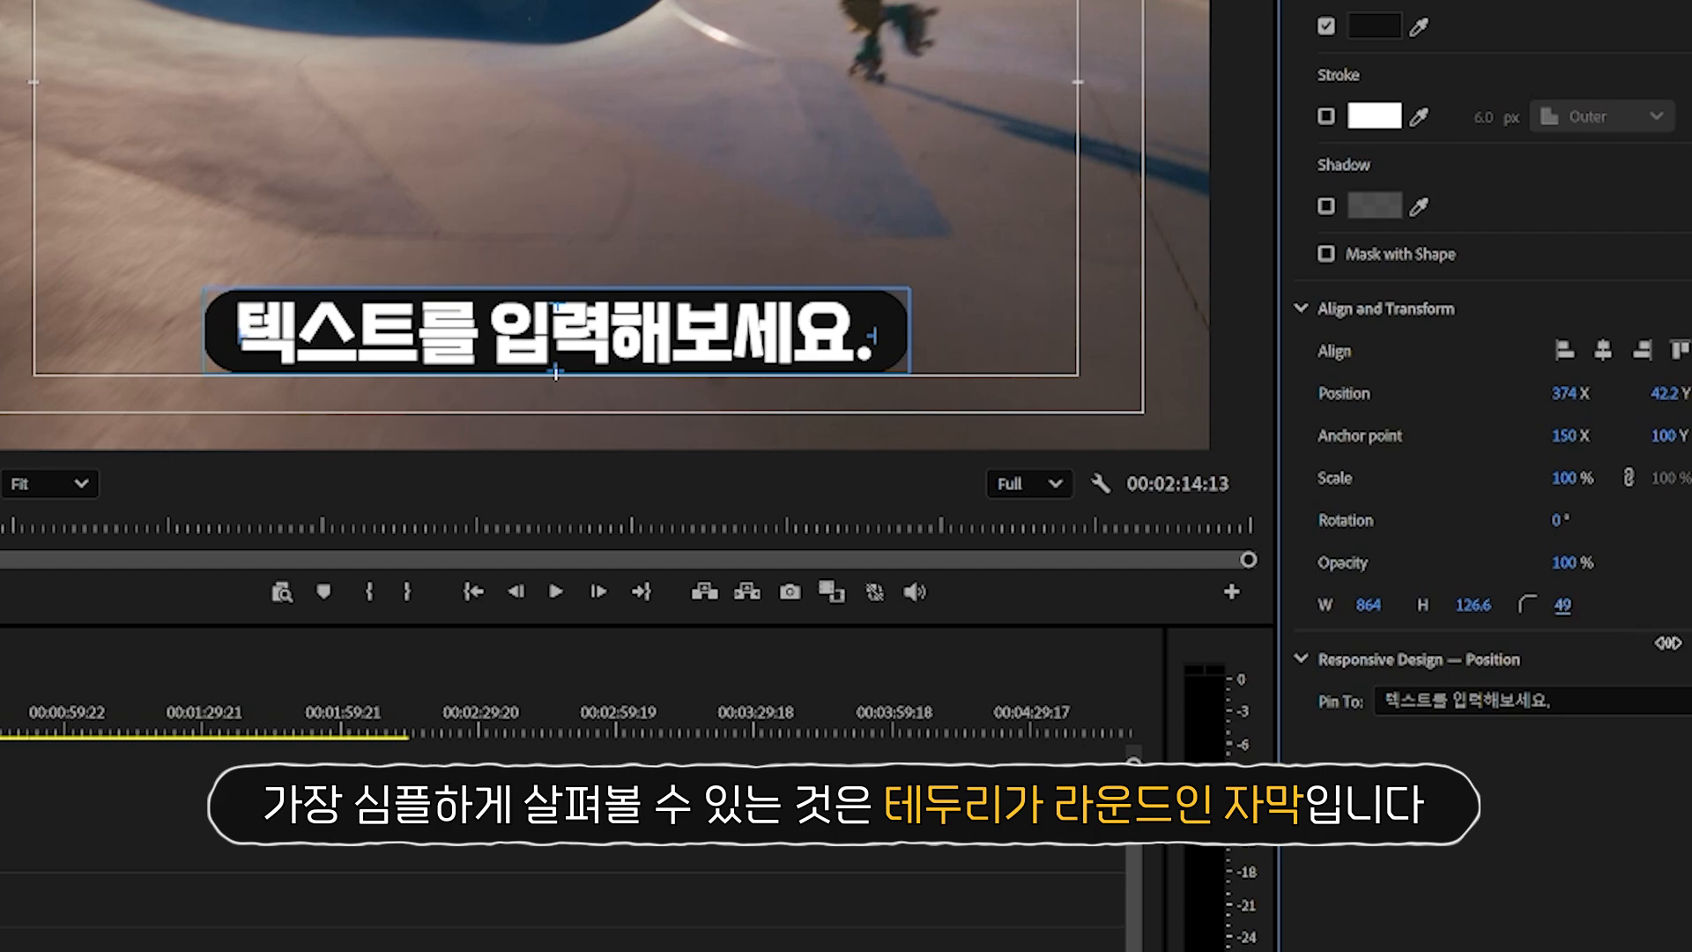
pyautogui.click(684, 808)
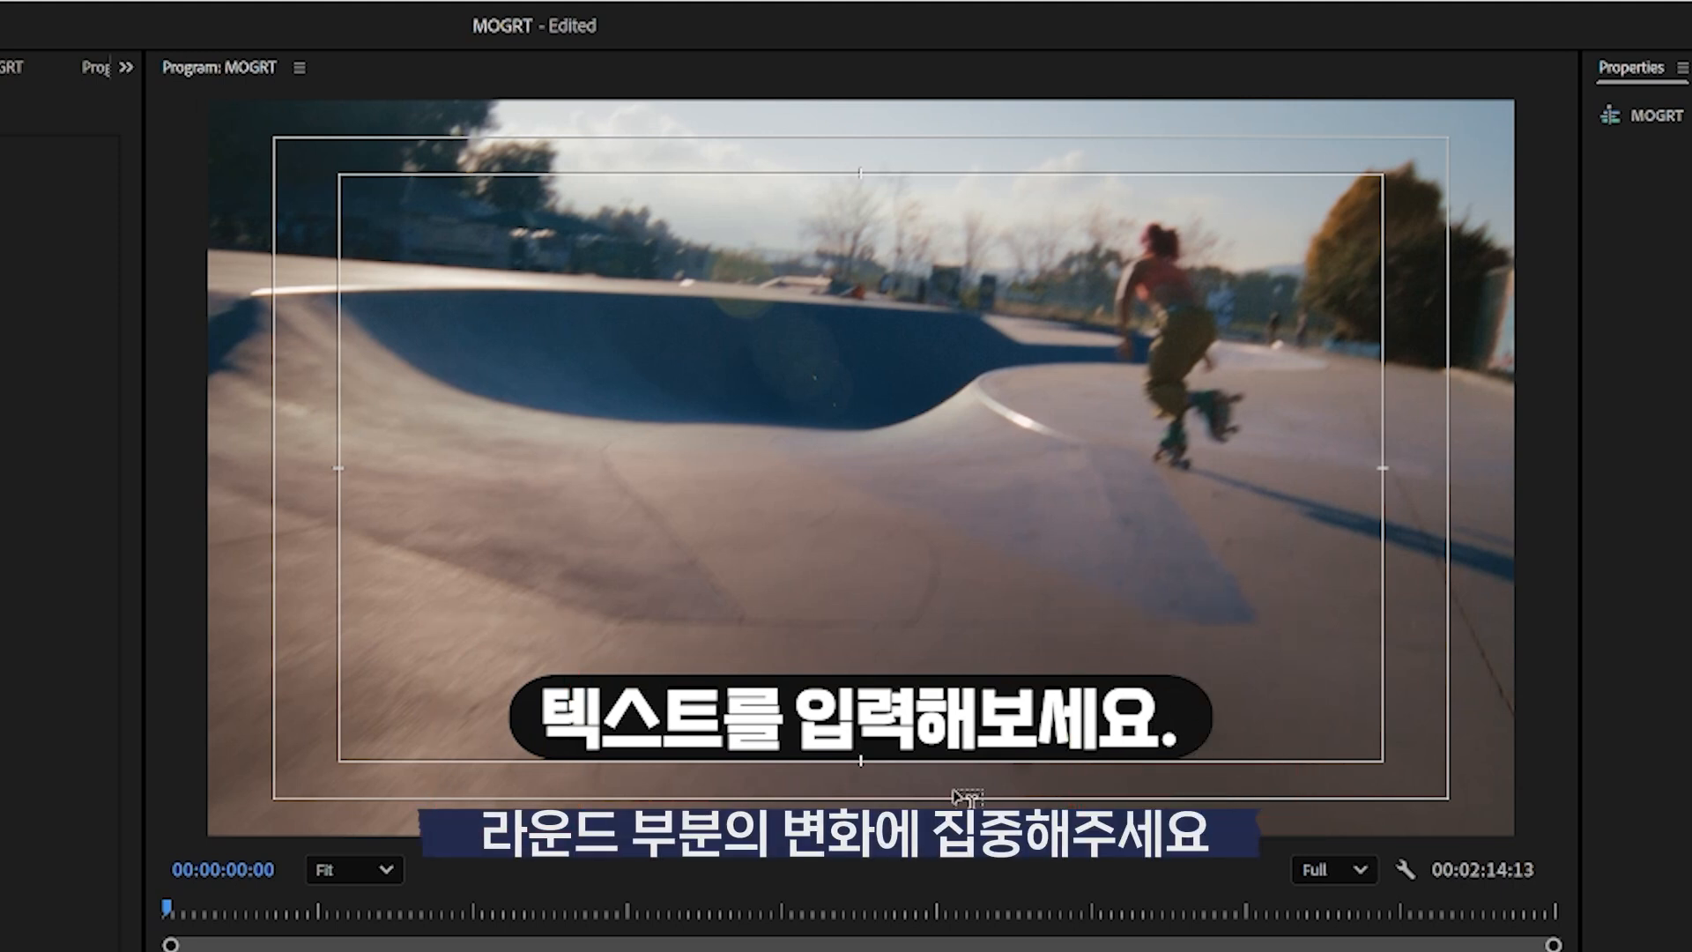
# Test the rounded box with the caption "텍스트가 길어지면 길어질수록 라운드가...", and shorten the text to "텍스트".
pyautogui.doubleClick(892, 763)
pyautogui.write('E텍스트가')
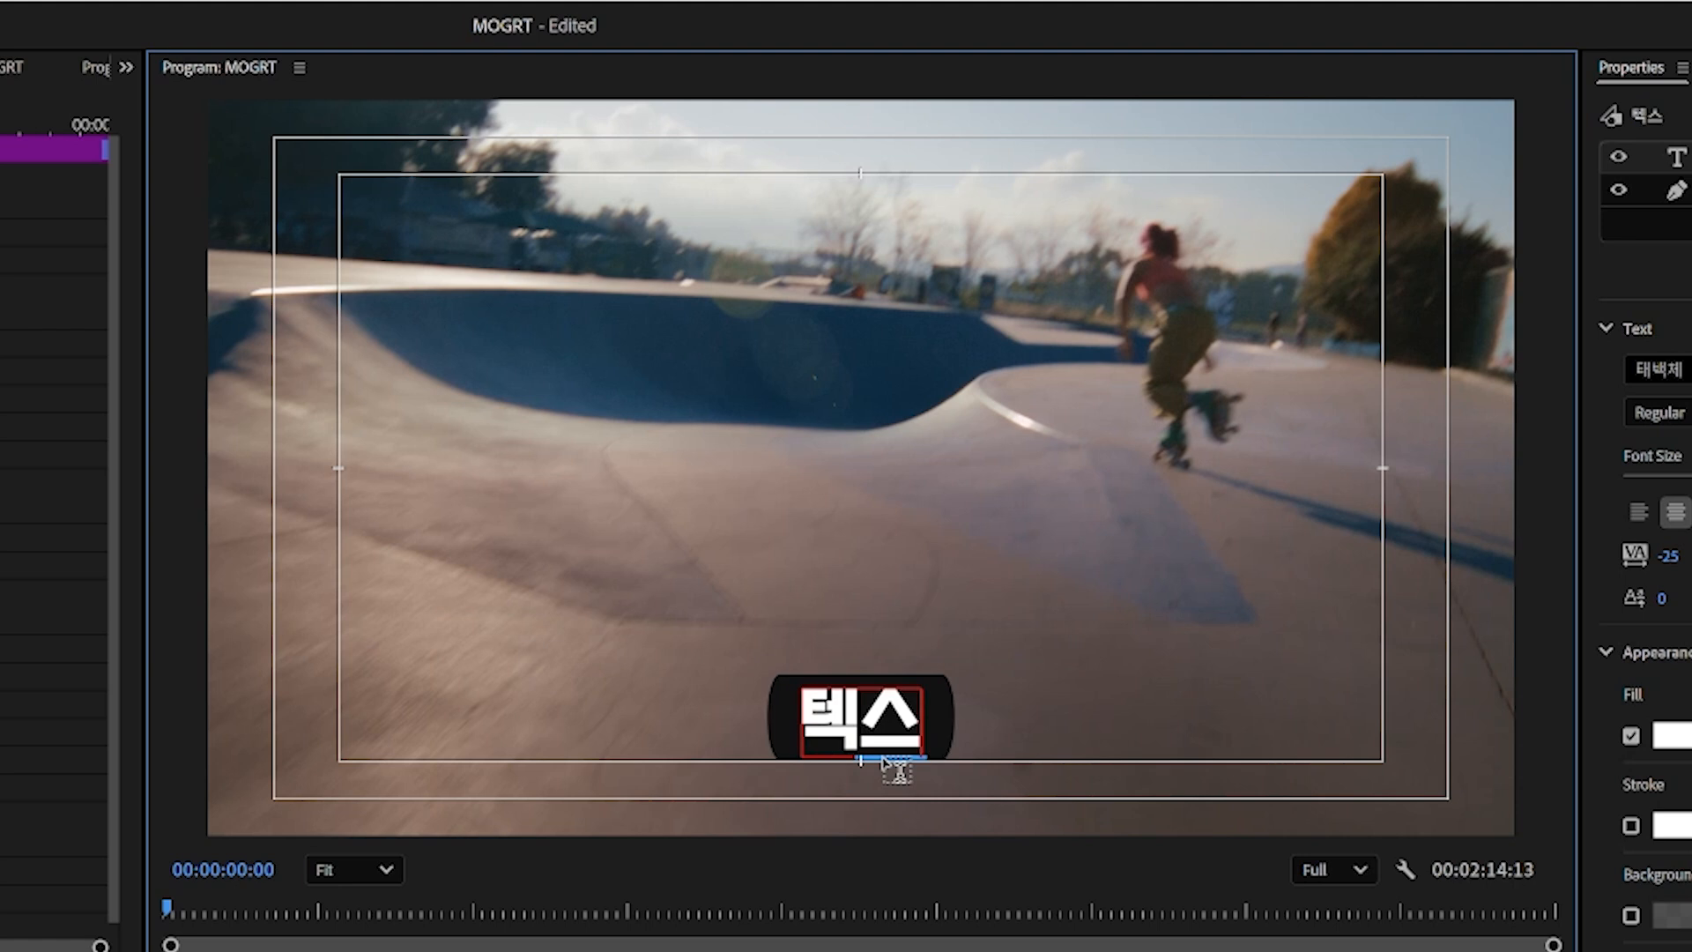
pyautogui.write(' 길어지면 길어질수록')
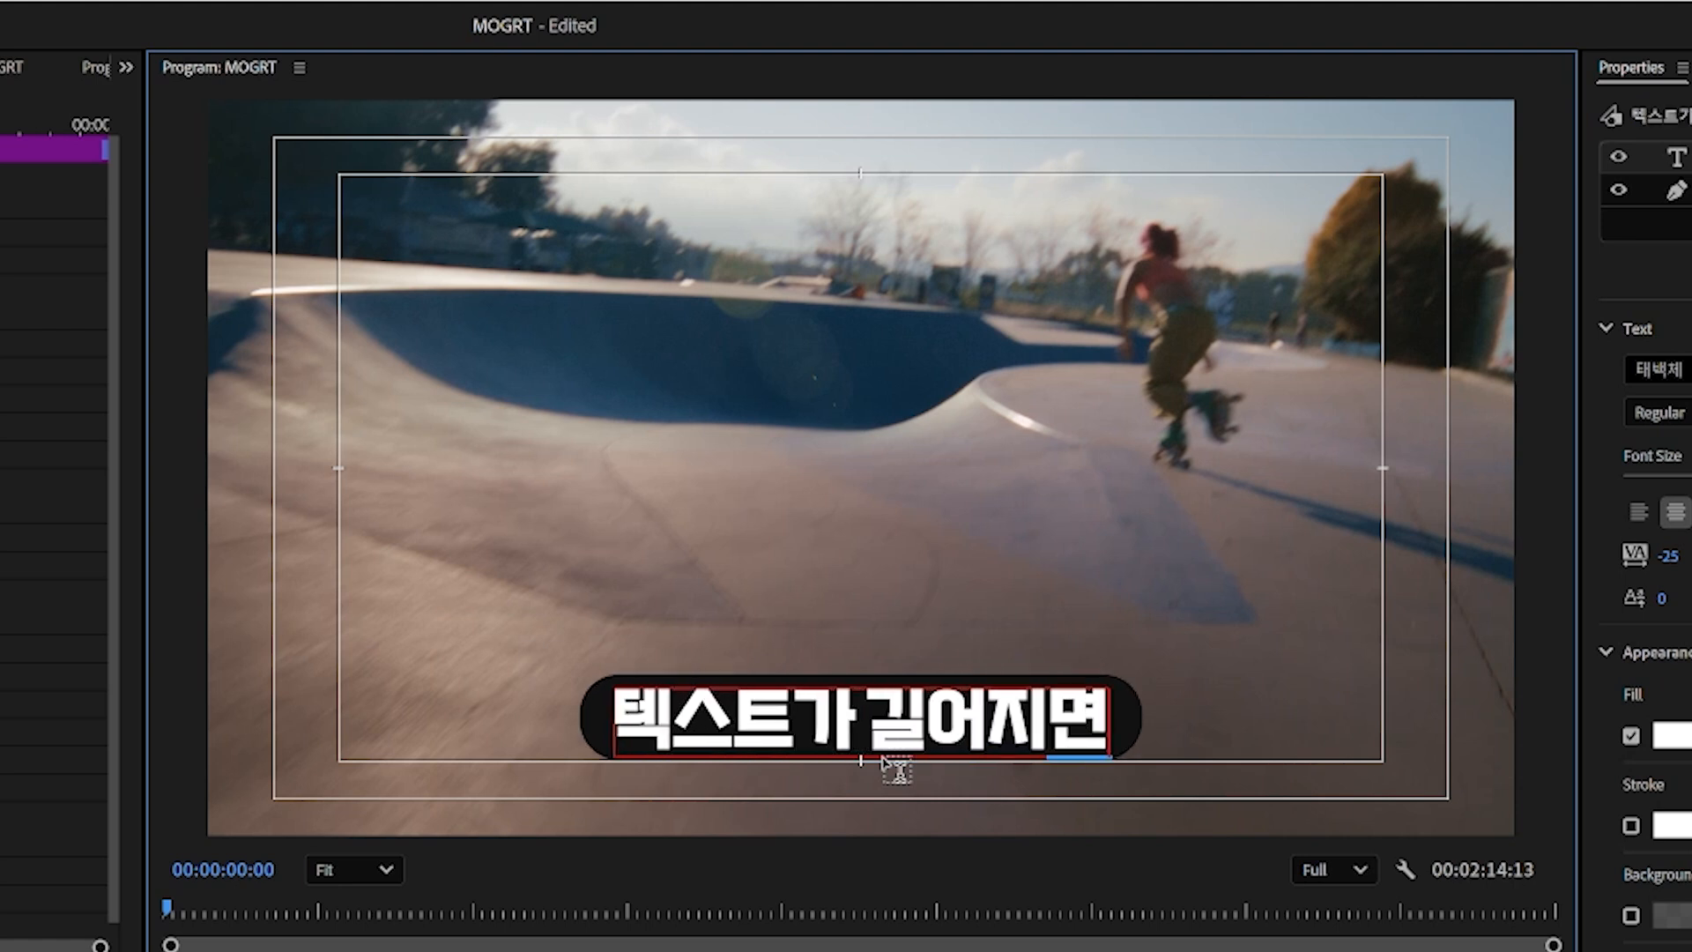
pyautogui.write(' 라운드가...')
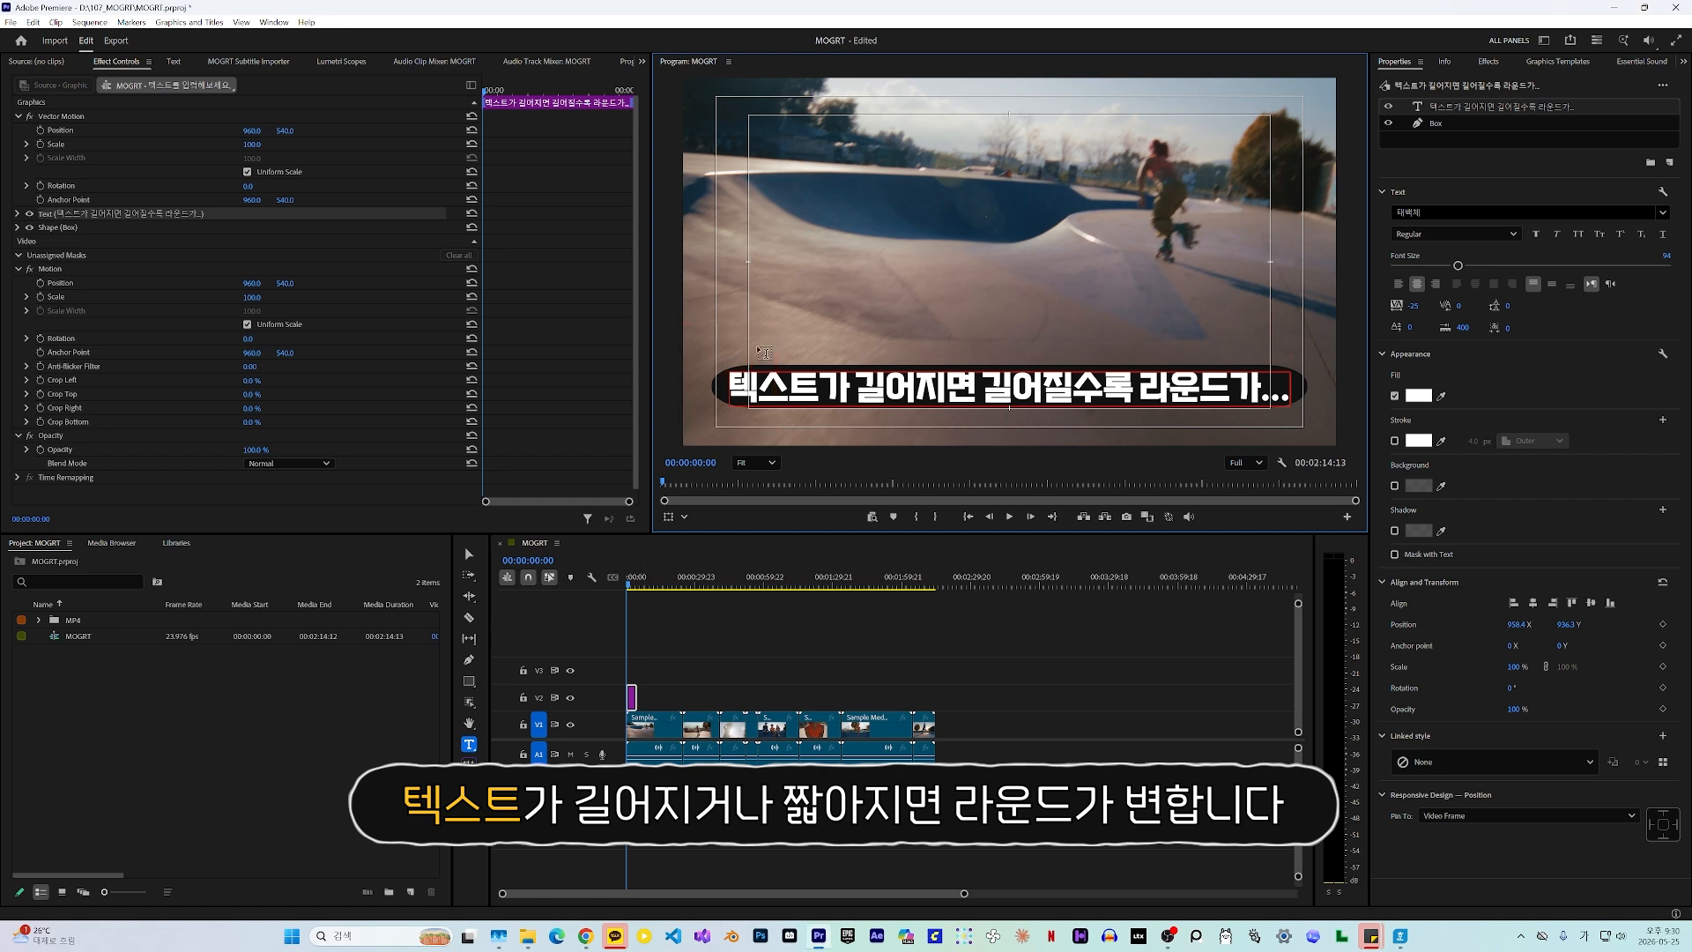
pyautogui.hotkey('shift', 'End')
pyautogui.press('Delete')
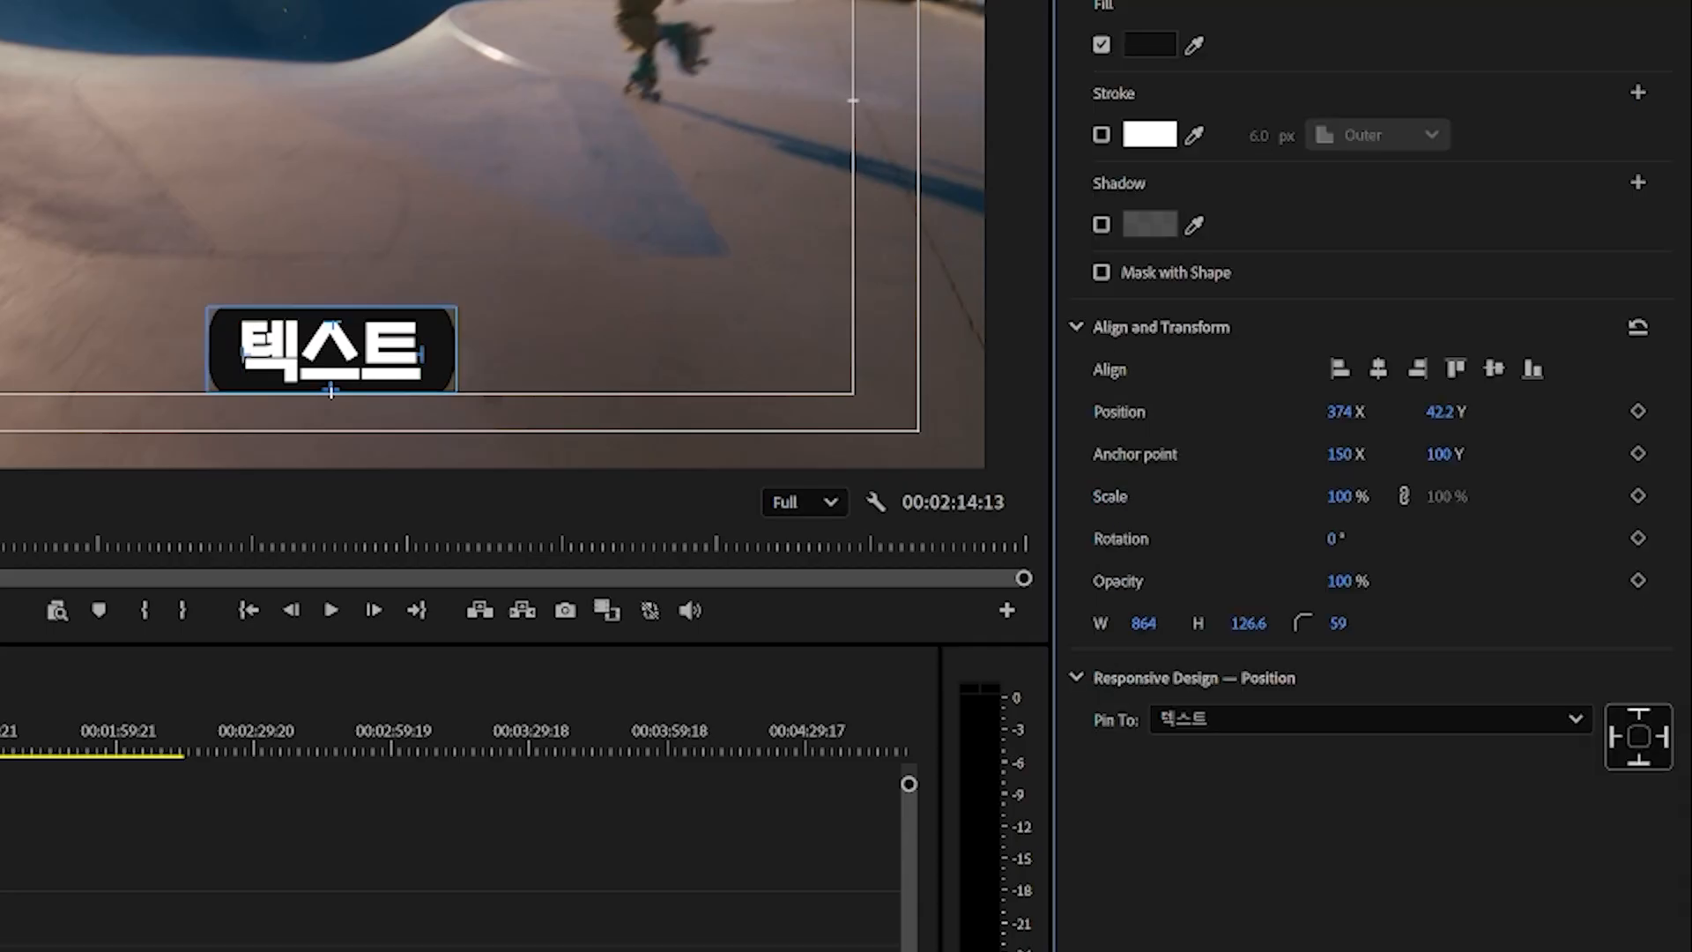
# Set the Box shape's corner radius to 0.
pyautogui.click(1340, 621)
pyautogui.write('0')
pyautogui.press('Return')
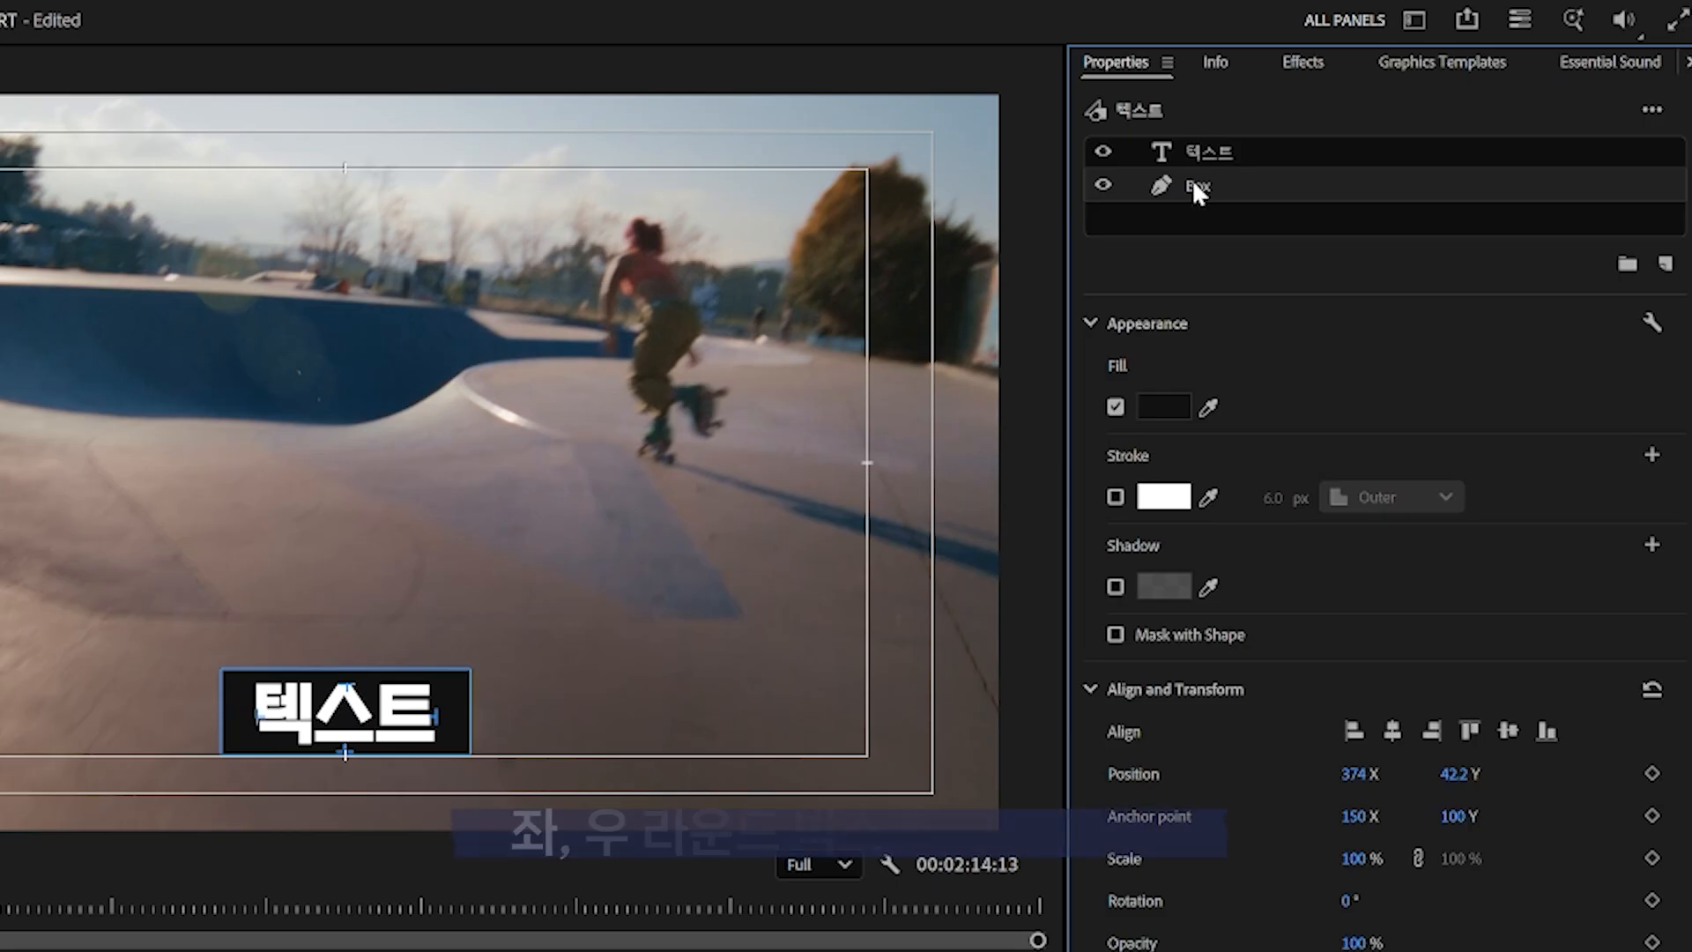
# Make two copies of the Box shape layer within the same graphic.
pyautogui.click(1193, 181)
pyautogui.click(1161, 181)
pyautogui.hotkey('ctrl', 'c')
pyautogui.hotkey('ctrl', 'v')
pyautogui.hotkey('ctrl', 'v')
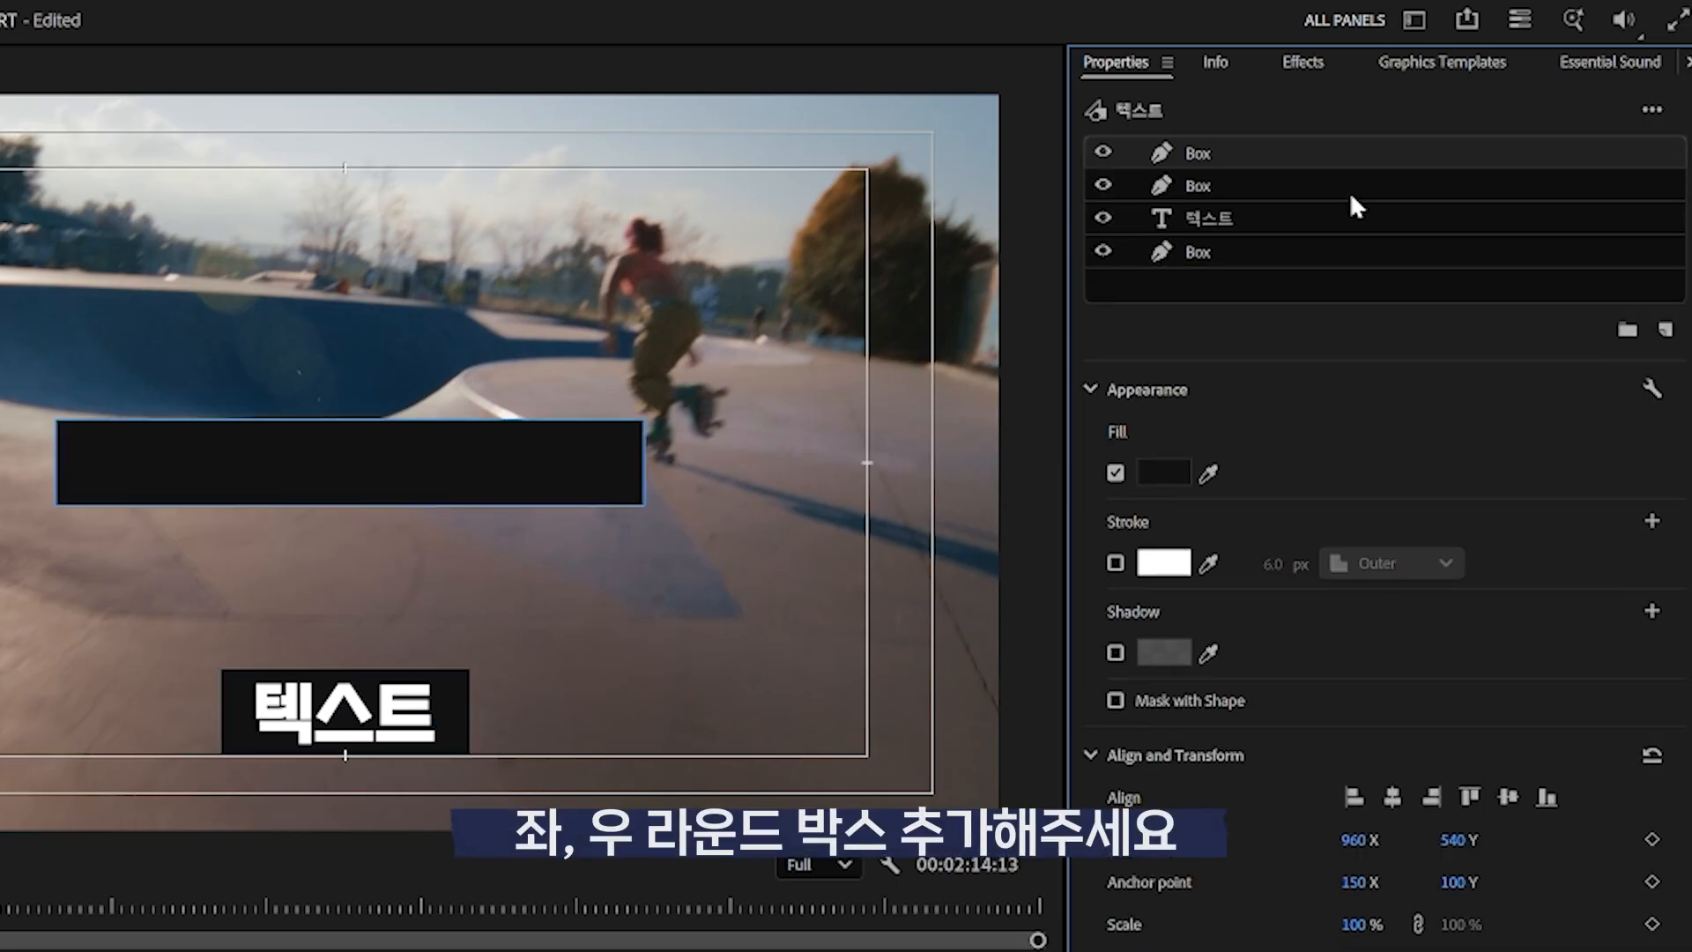
# Rename the two Box copies as Box_L and Box_ R, and move the text layer above them.
pyautogui.doubleClick(1235, 183)
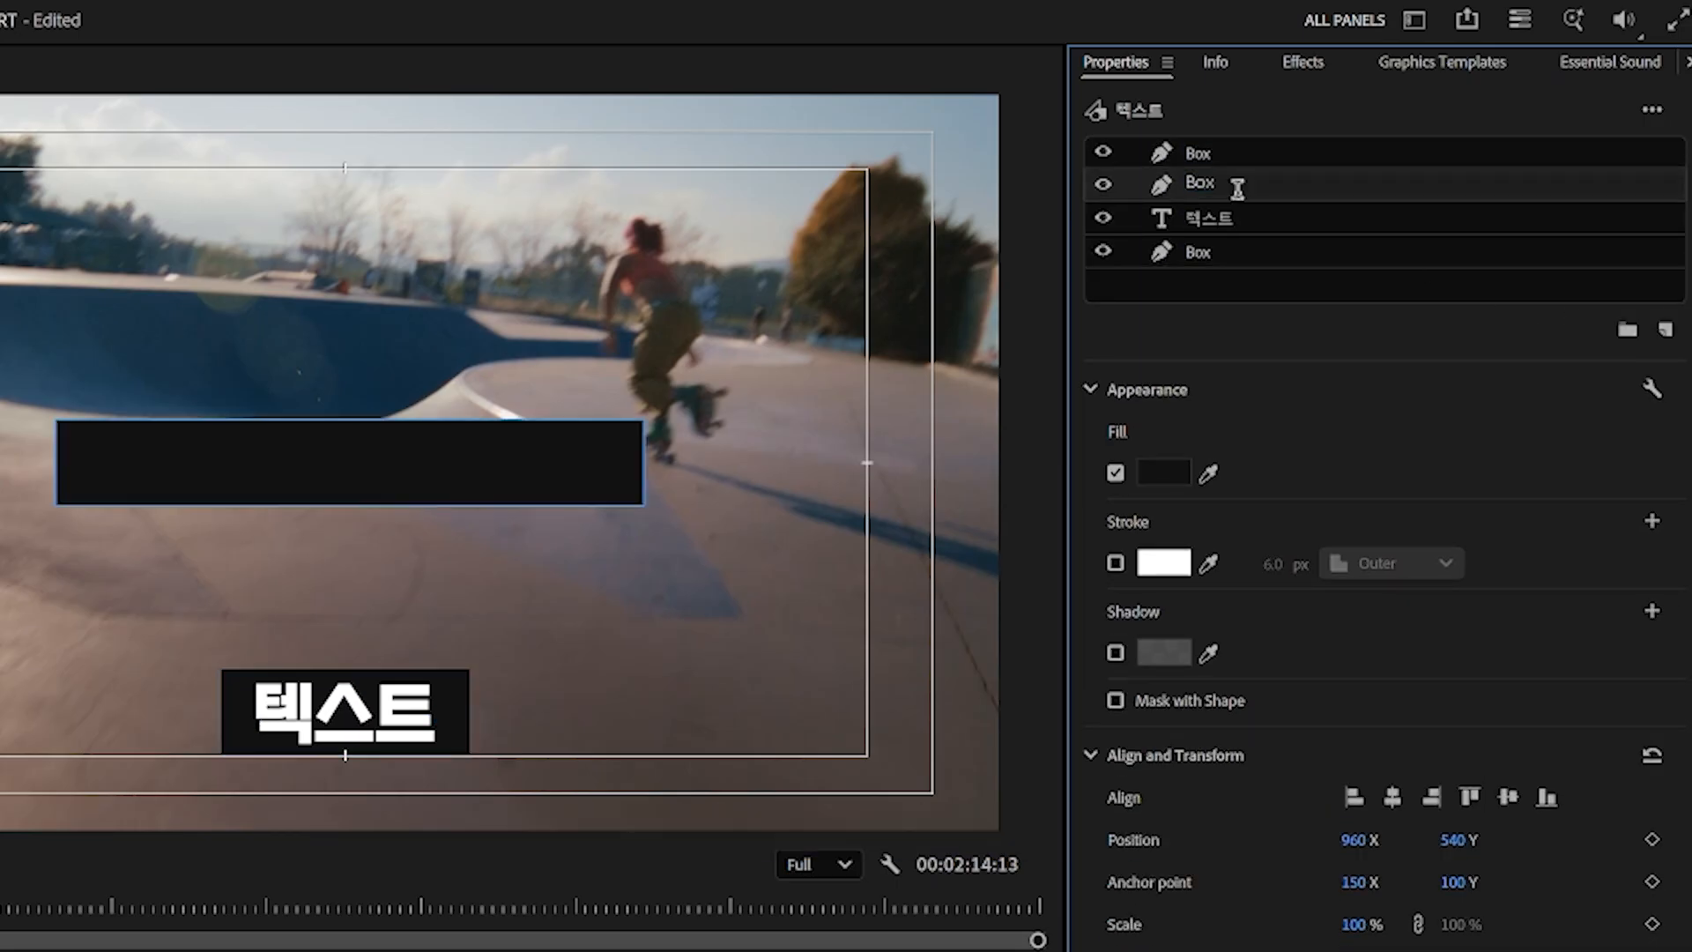
pyautogui.write('_Fi')
pyautogui.doubleClick(1221, 161)
pyautogui.press('End')
pyautogui.write('_L')
pyautogui.moveTo(1233, 219); pyautogui.dragTo(1212, 139)
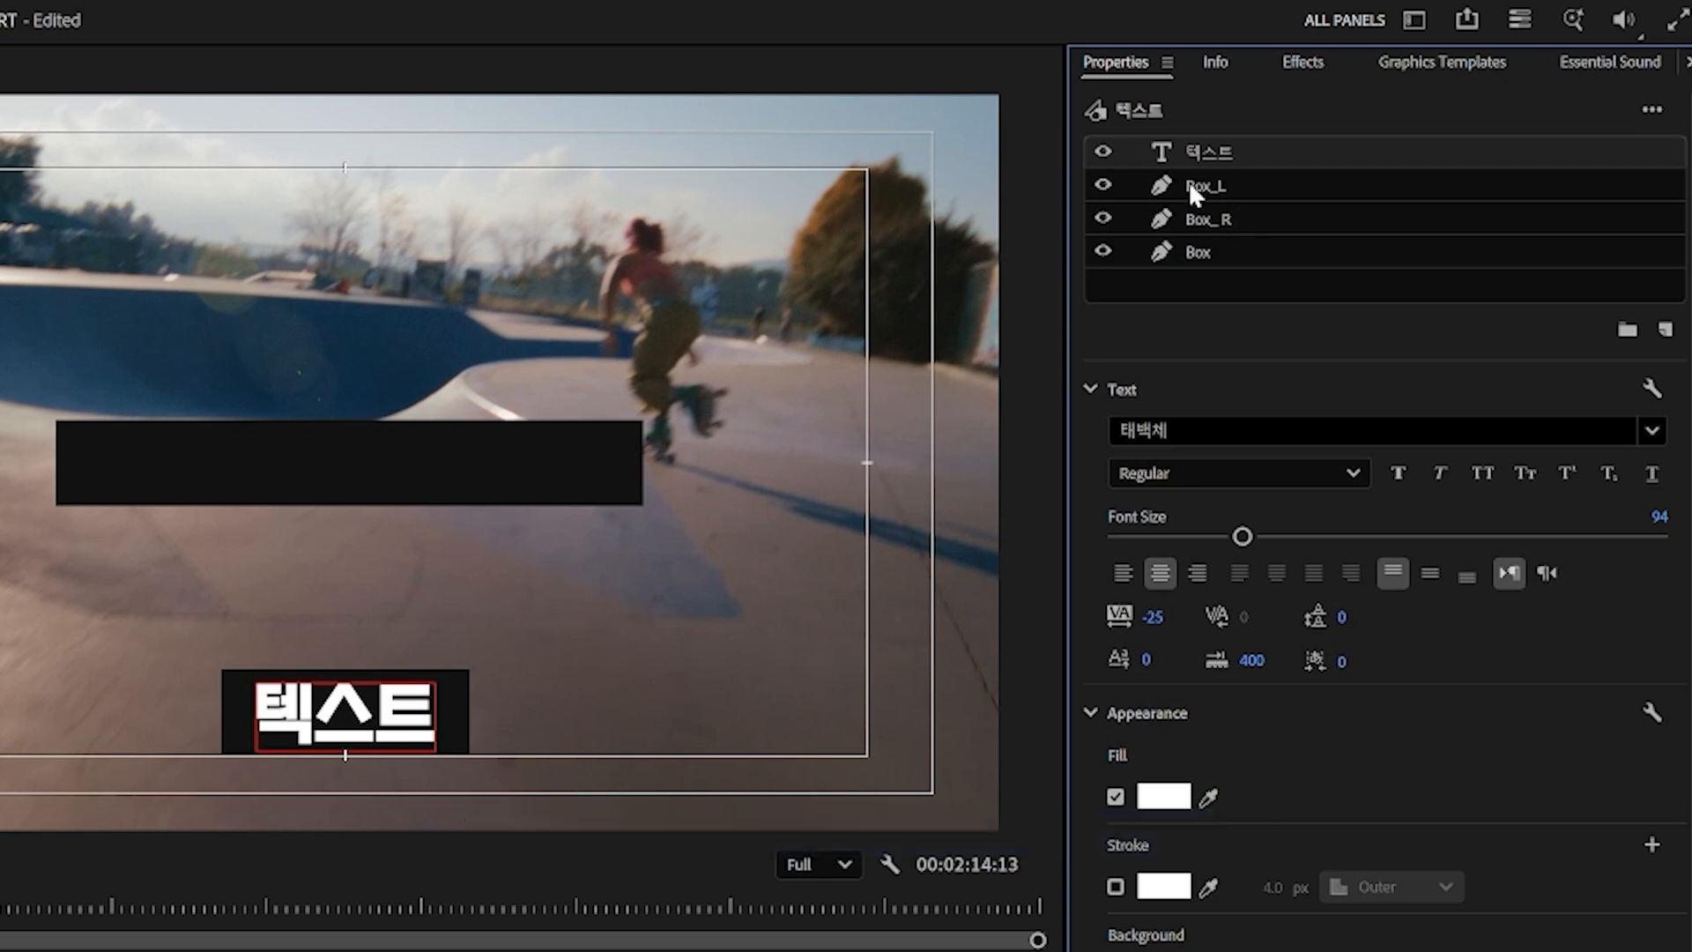
# Compare the position values of the Box_L, Box_ R, Box and text layers.
pyautogui.click(1224, 182)
pyautogui.click(1225, 219)
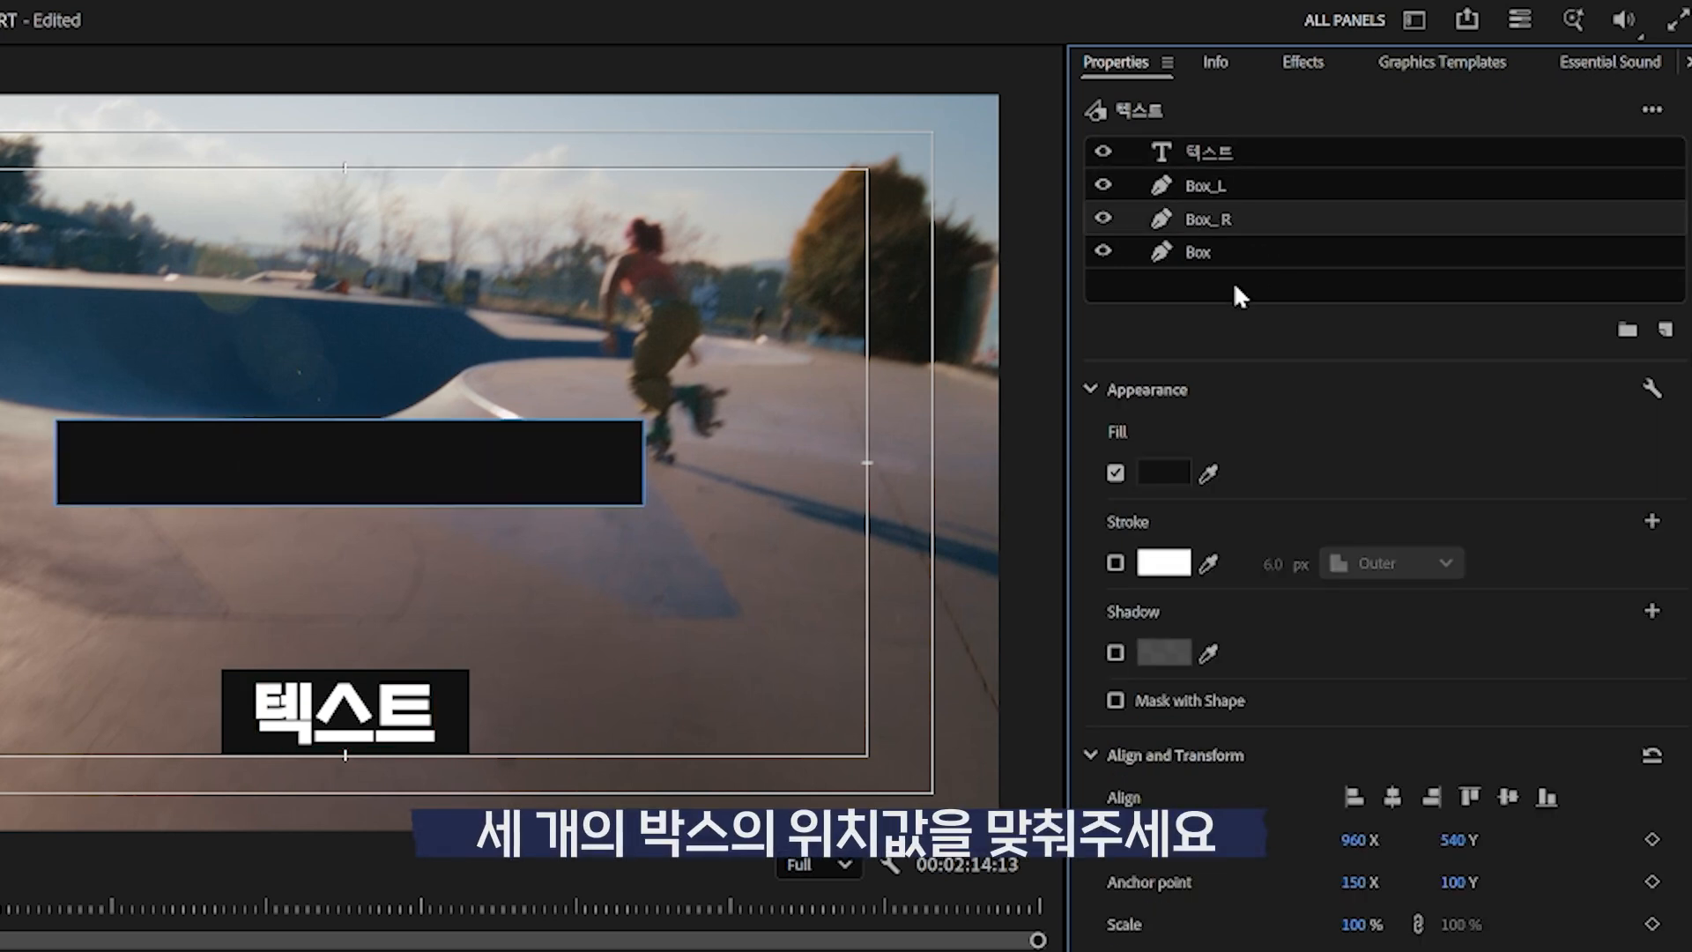
pyautogui.click(1198, 256)
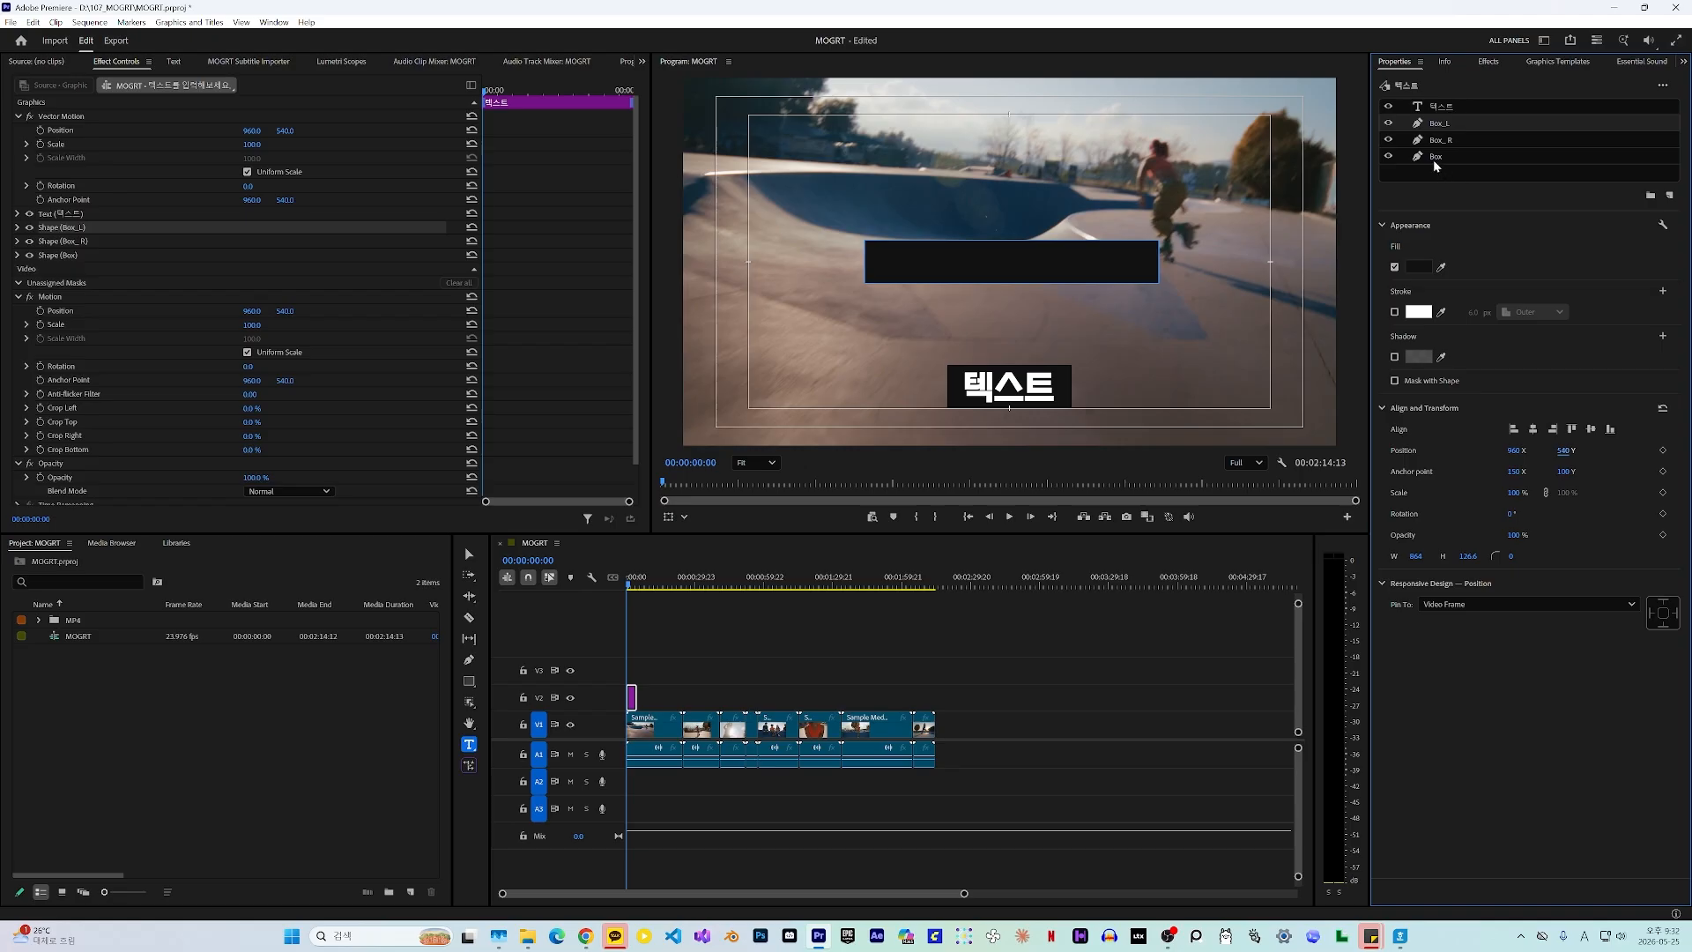
pyautogui.click(1438, 159)
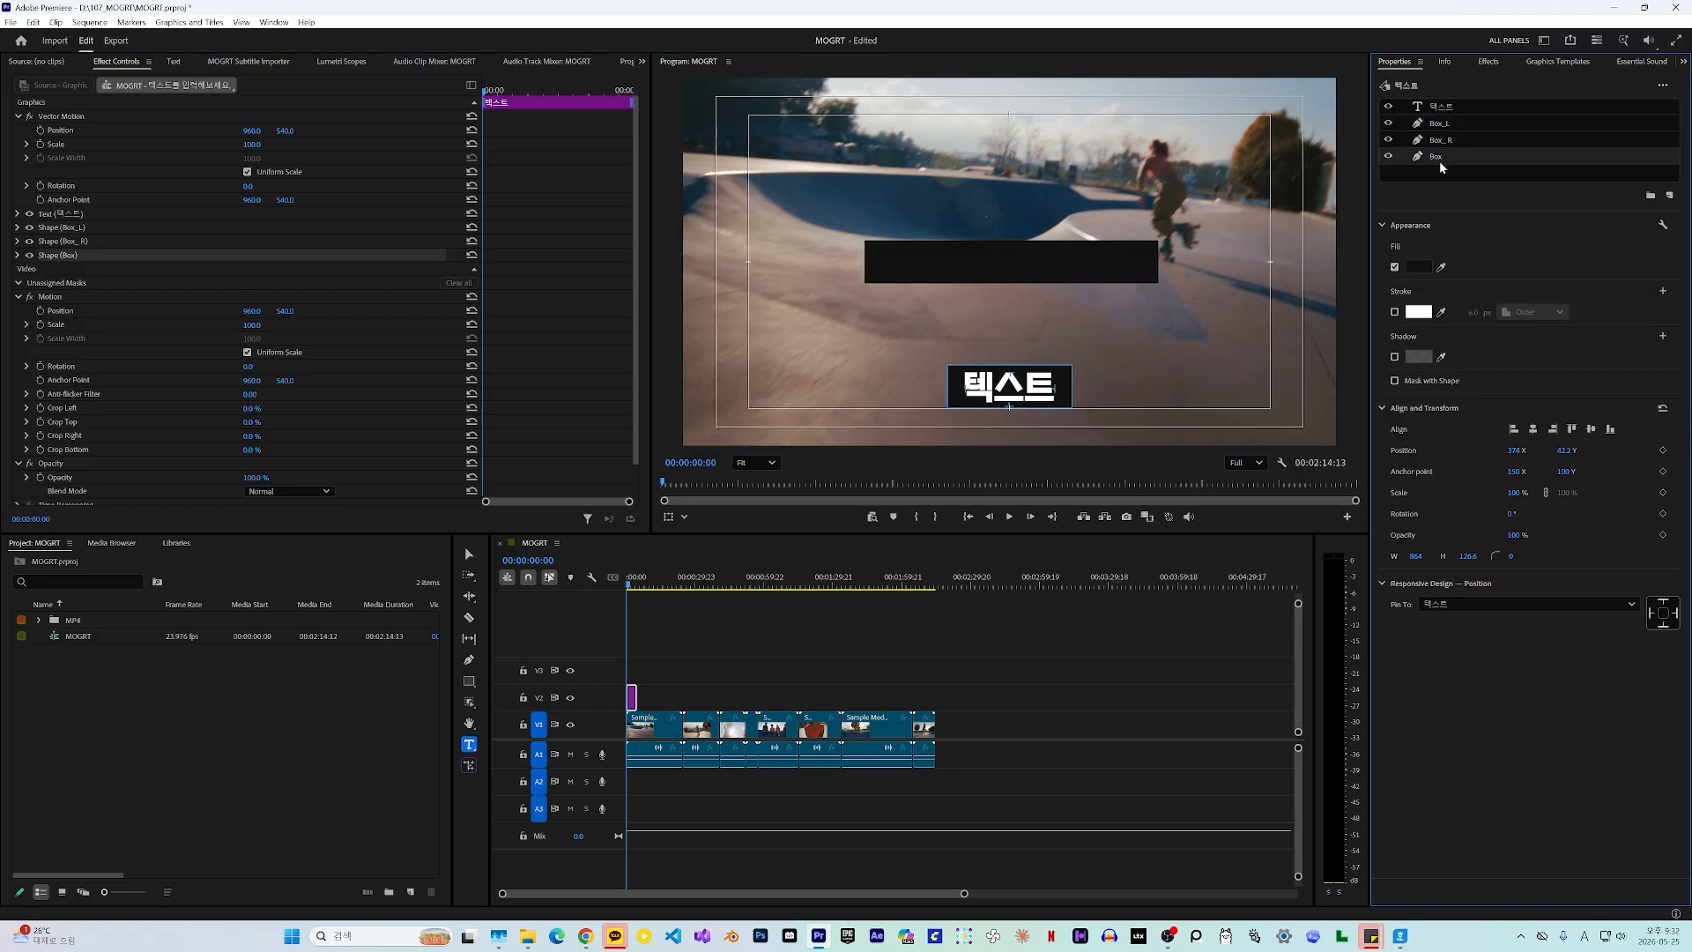
pyautogui.click(1446, 105)
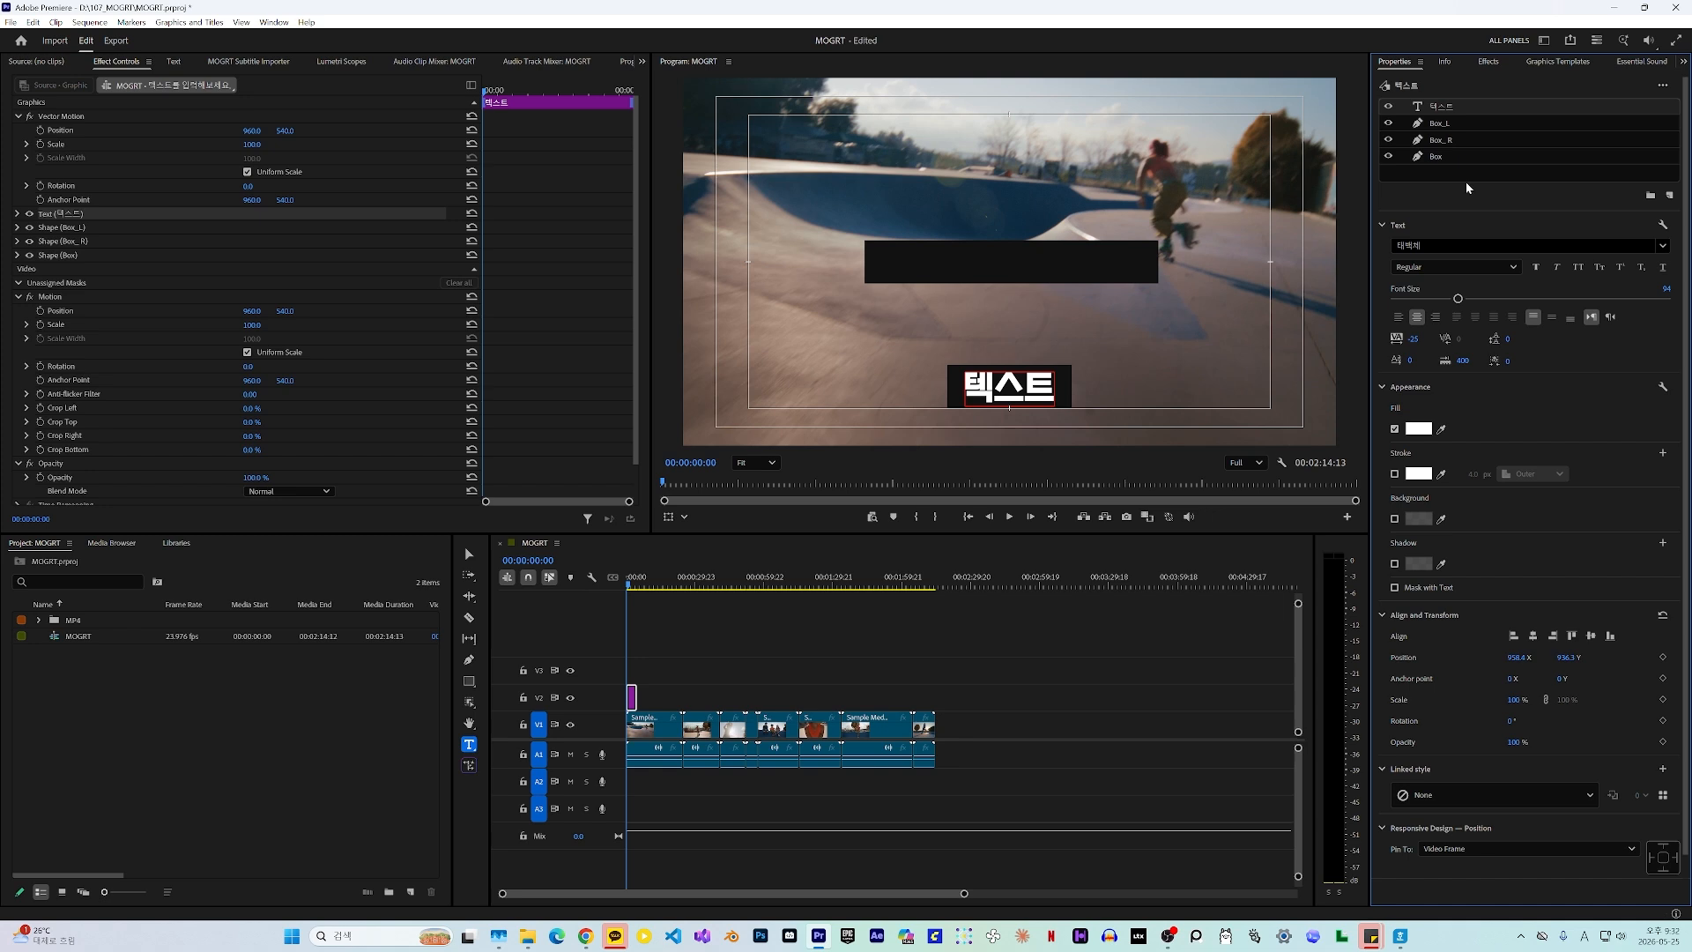
# Release the Box shape from the text layer by pinning it to Video Frame.
pyautogui.click(1438, 157)
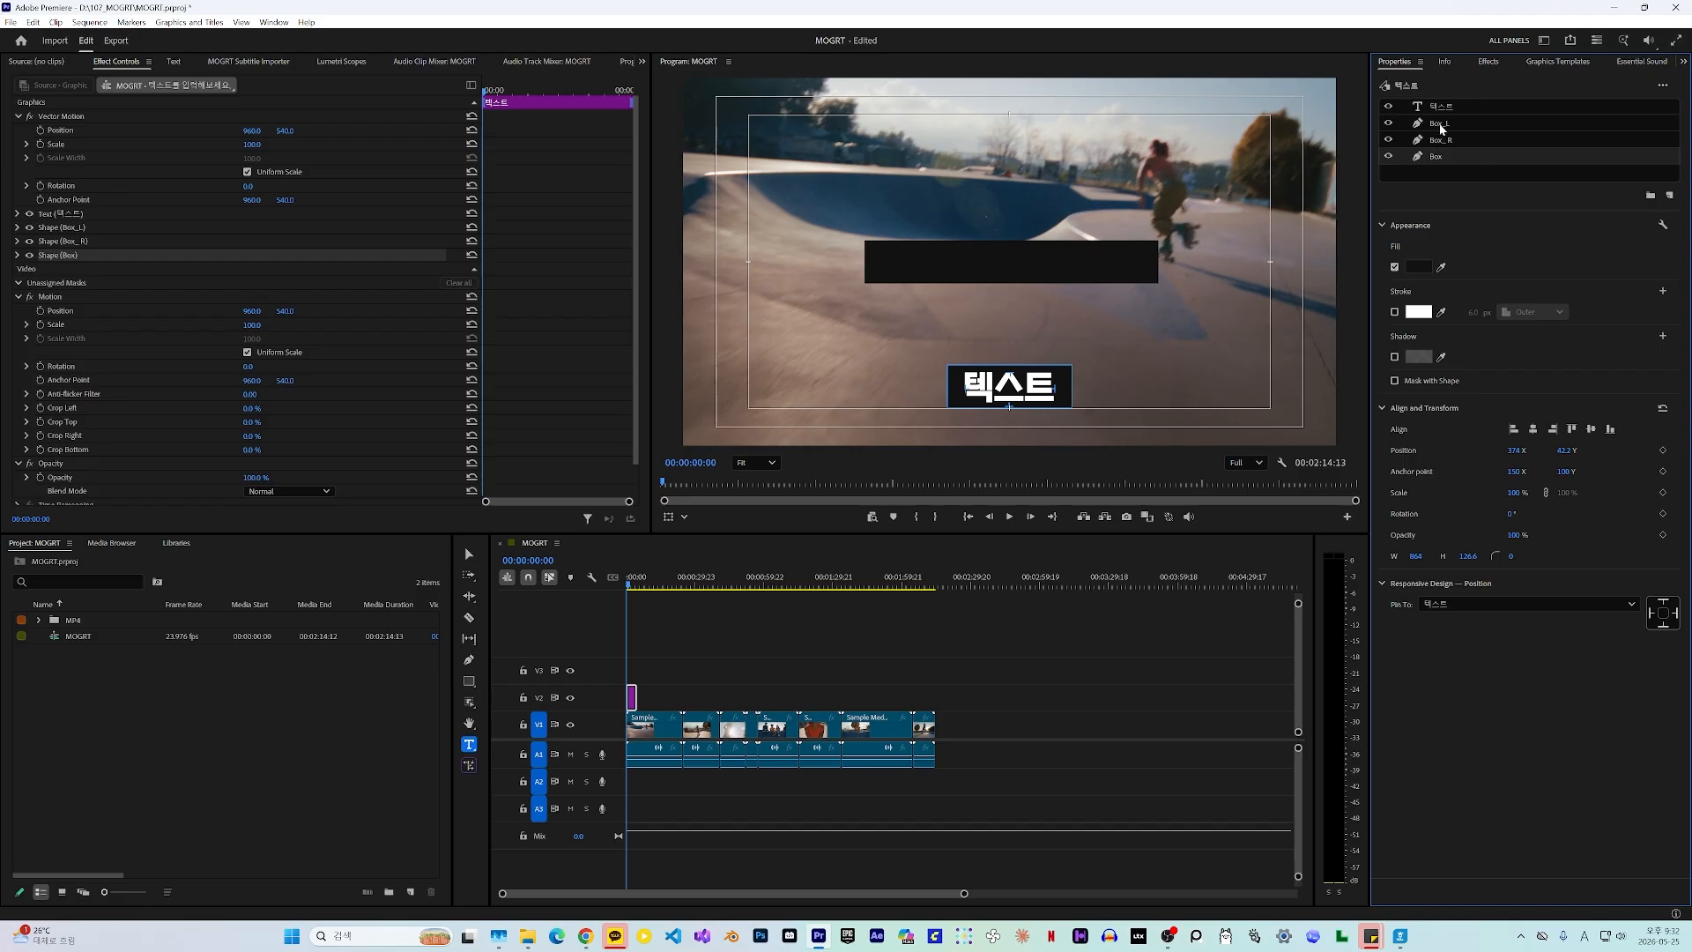
pyautogui.click(1564, 446)
pyautogui.write('42')
pyautogui.press('Return')
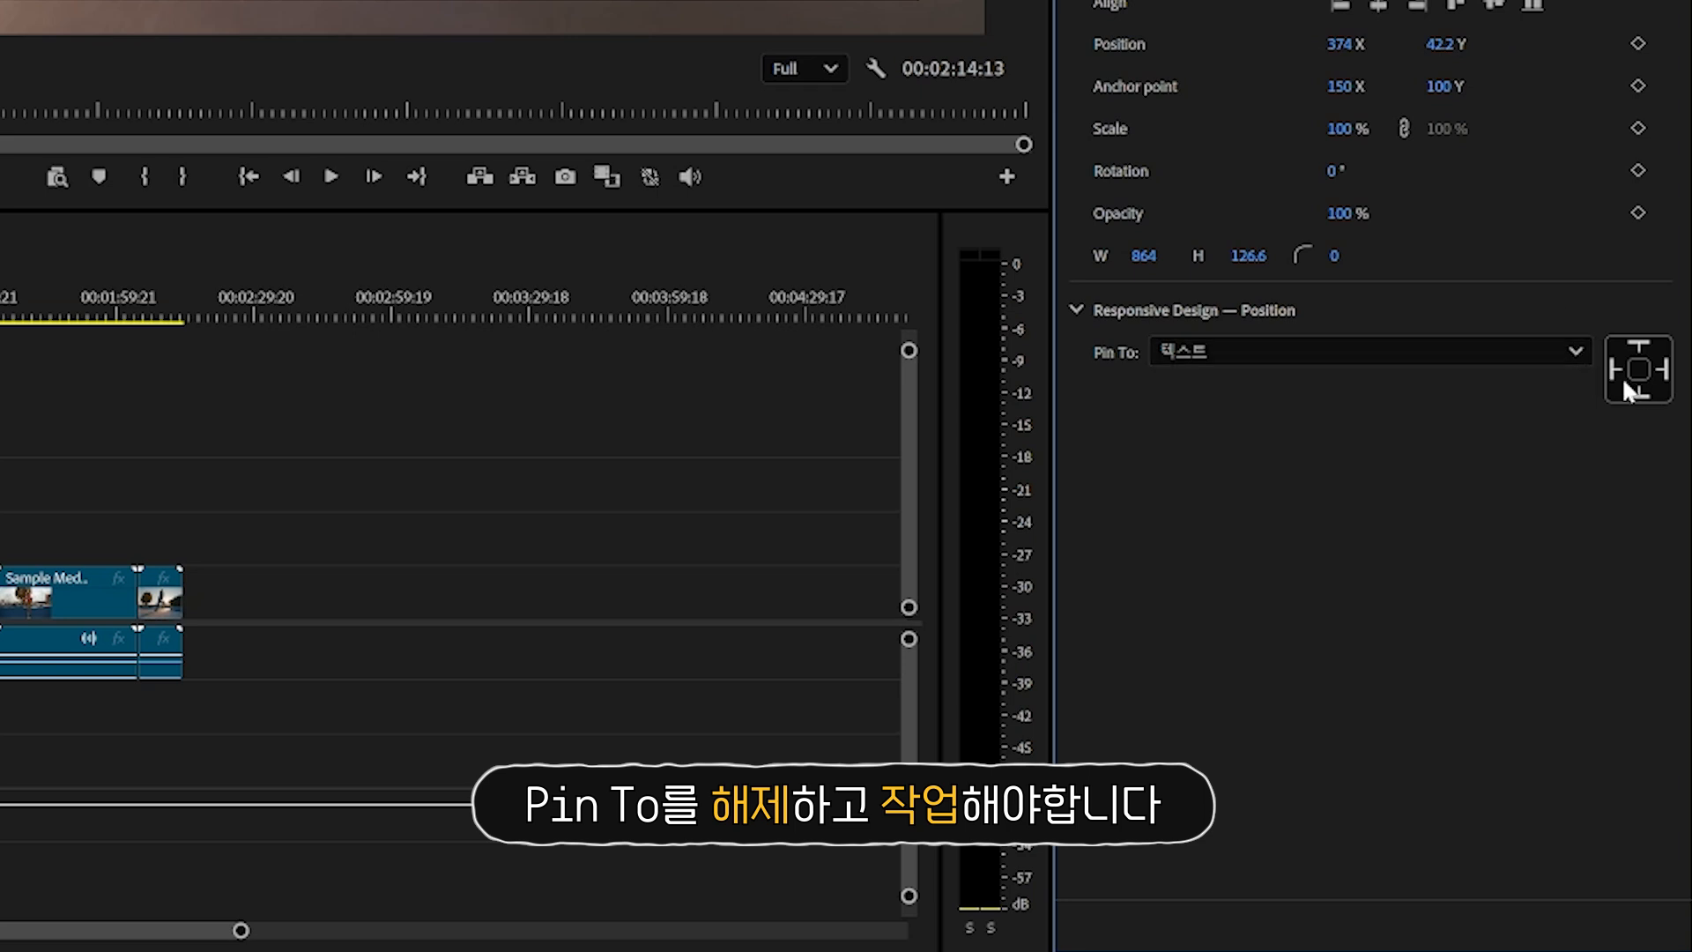
pyautogui.click(1498, 360)
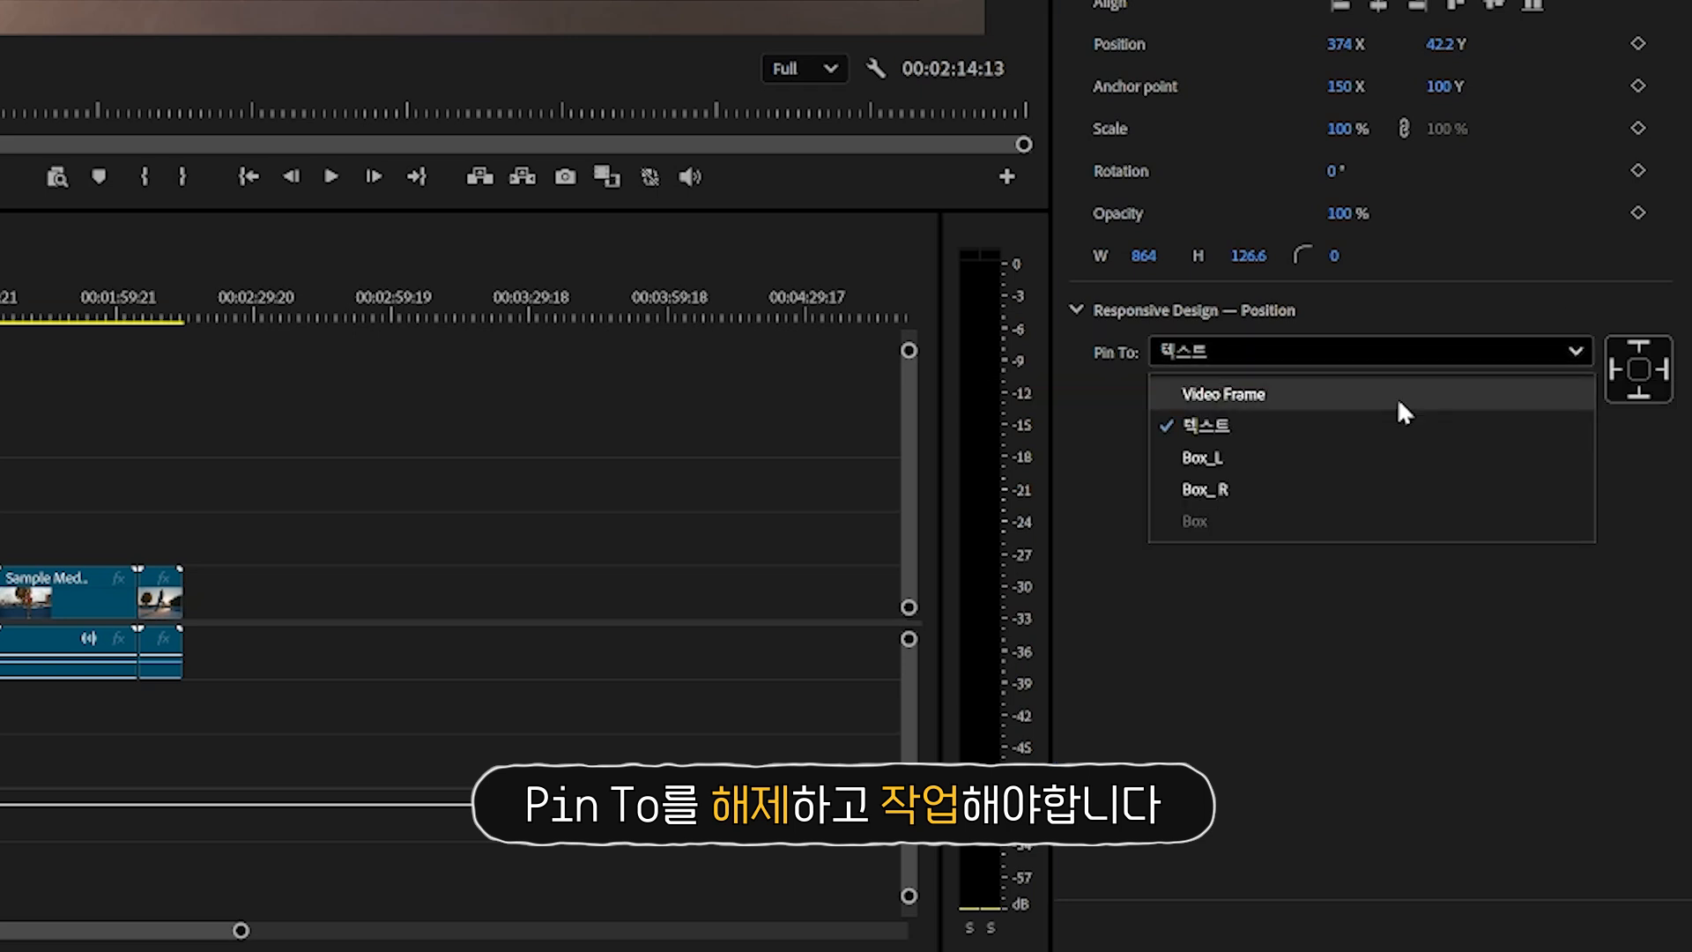
pyautogui.click(1340, 401)
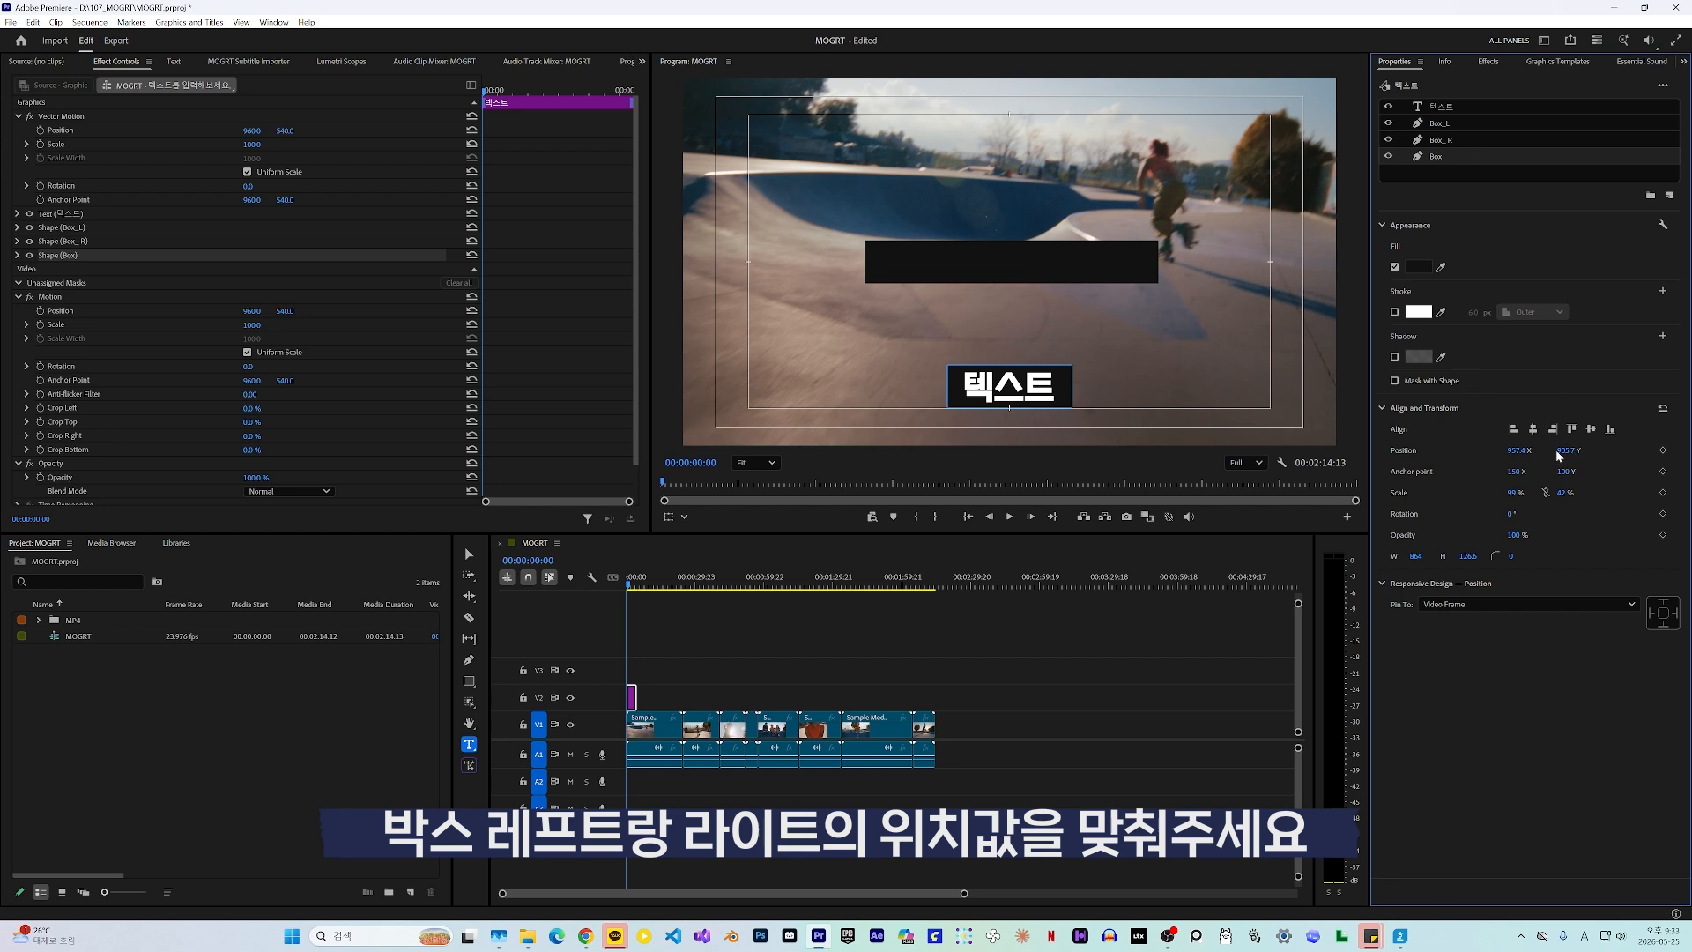
# Set the vertical position of the Box_L and Box_ R shapes to 905.7.
pyautogui.click(1453, 123)
pyautogui.click(1566, 453)
pyautogui.write('905.7')
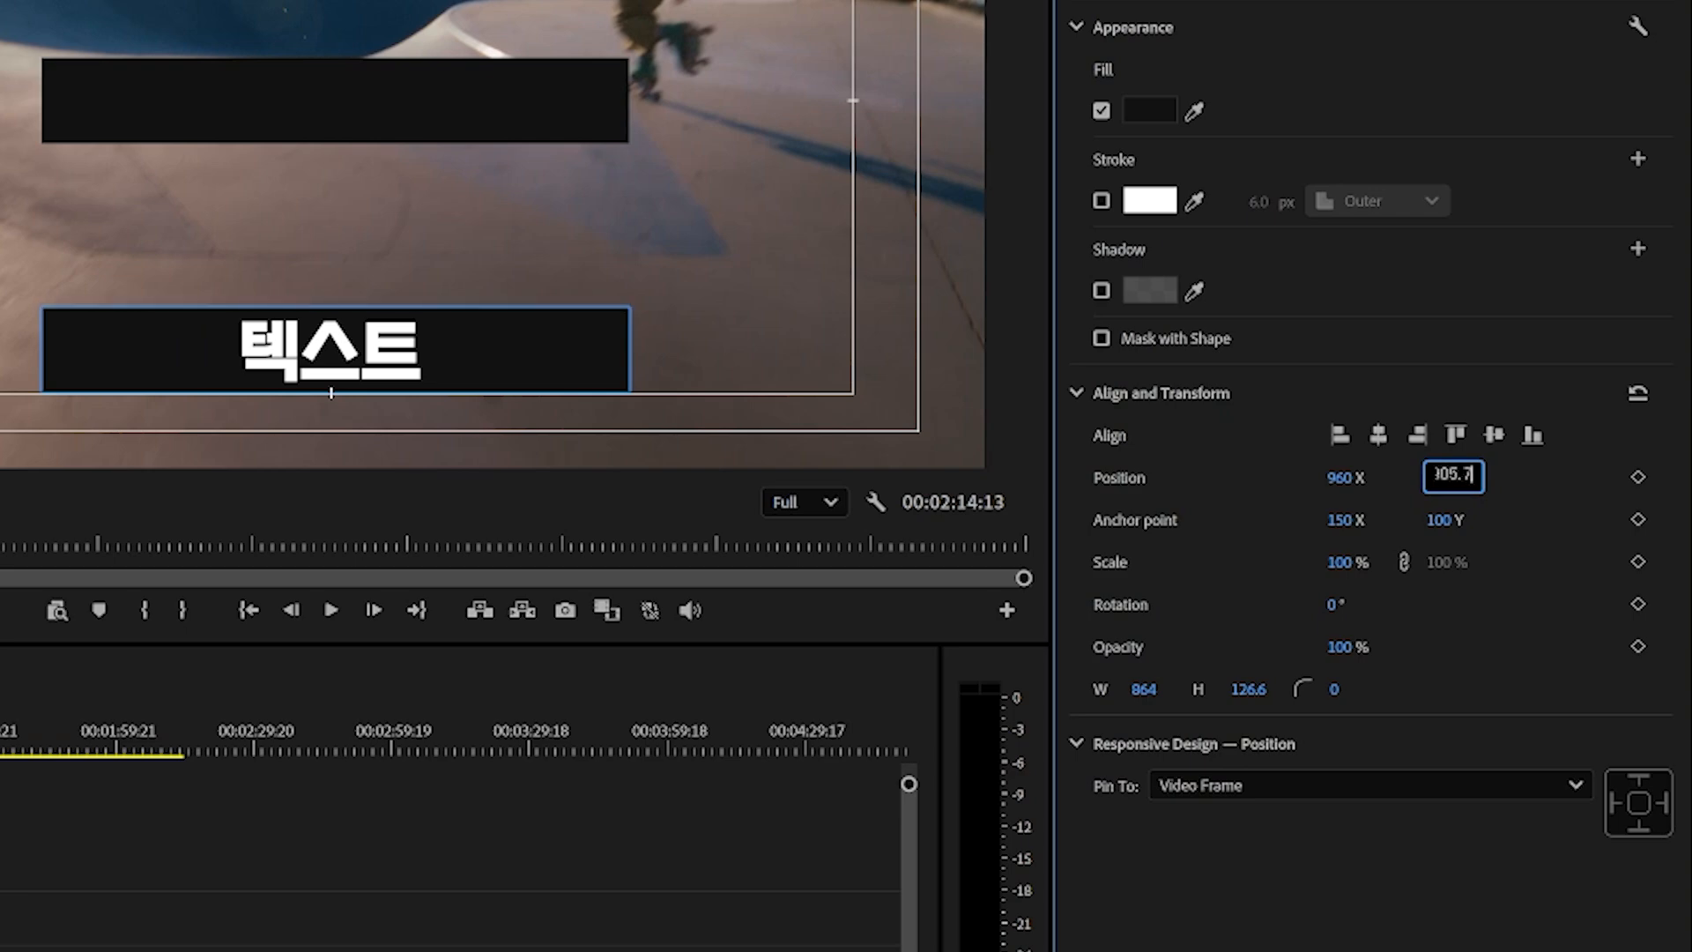
pyautogui.press('Return')
pyautogui.click(1438, 141)
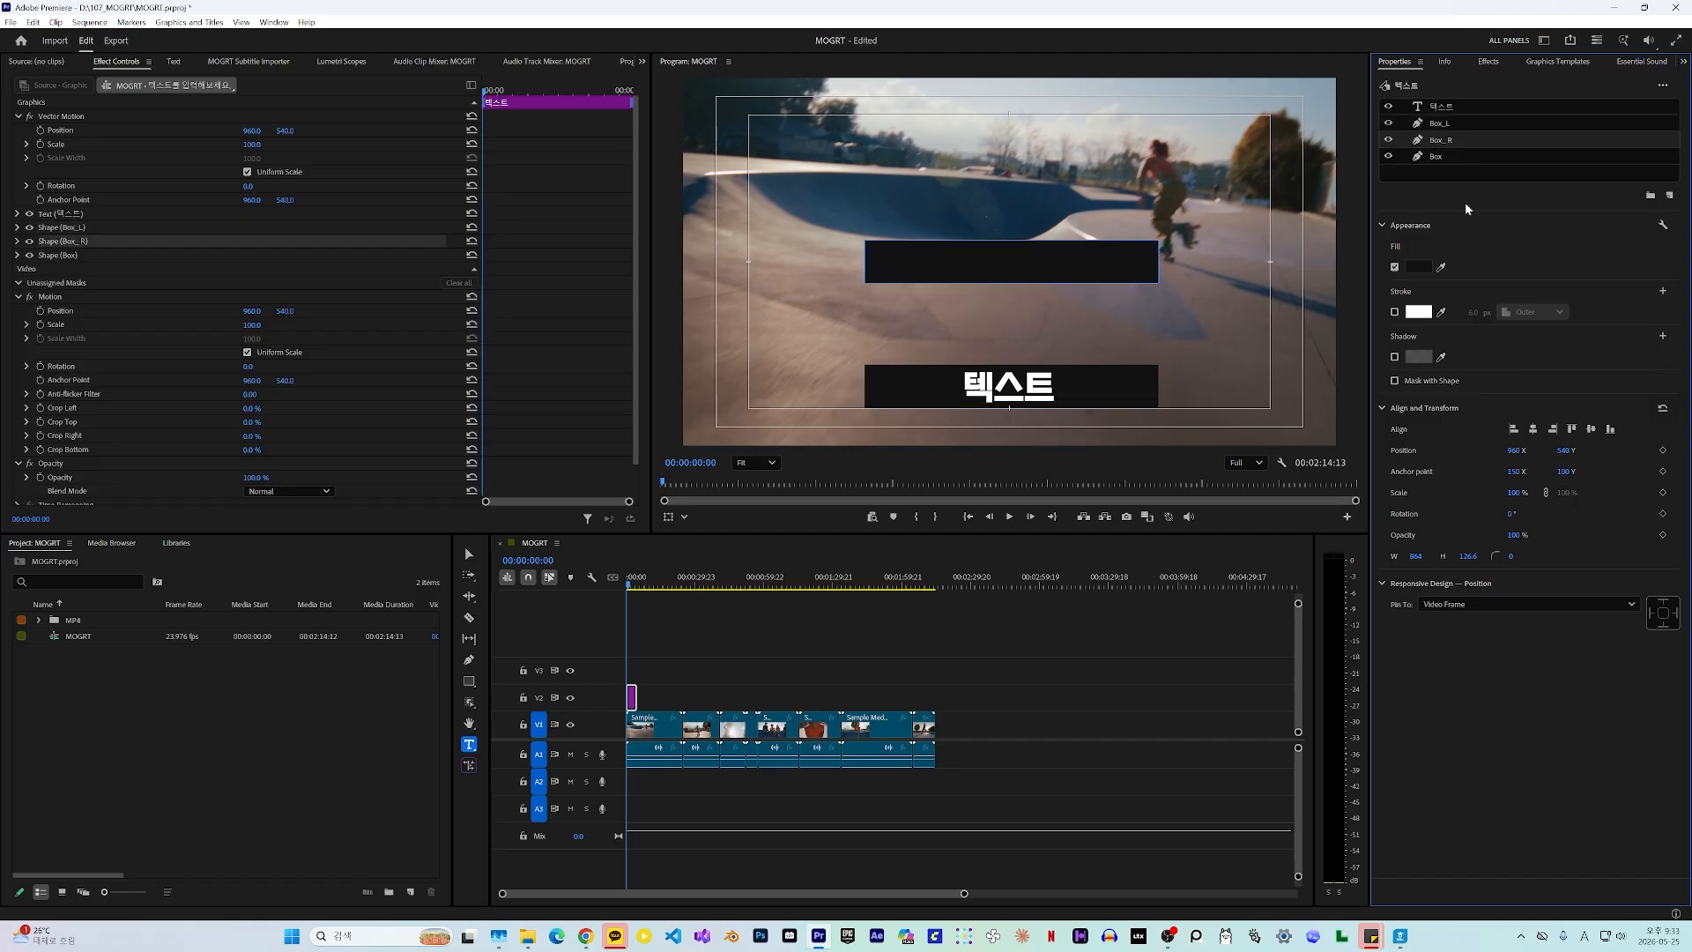
pyautogui.keyDown('ctrl'); pyautogui.click(1445, 124); pyautogui.keyUp('ctrl')
pyautogui.click(1441, 564)
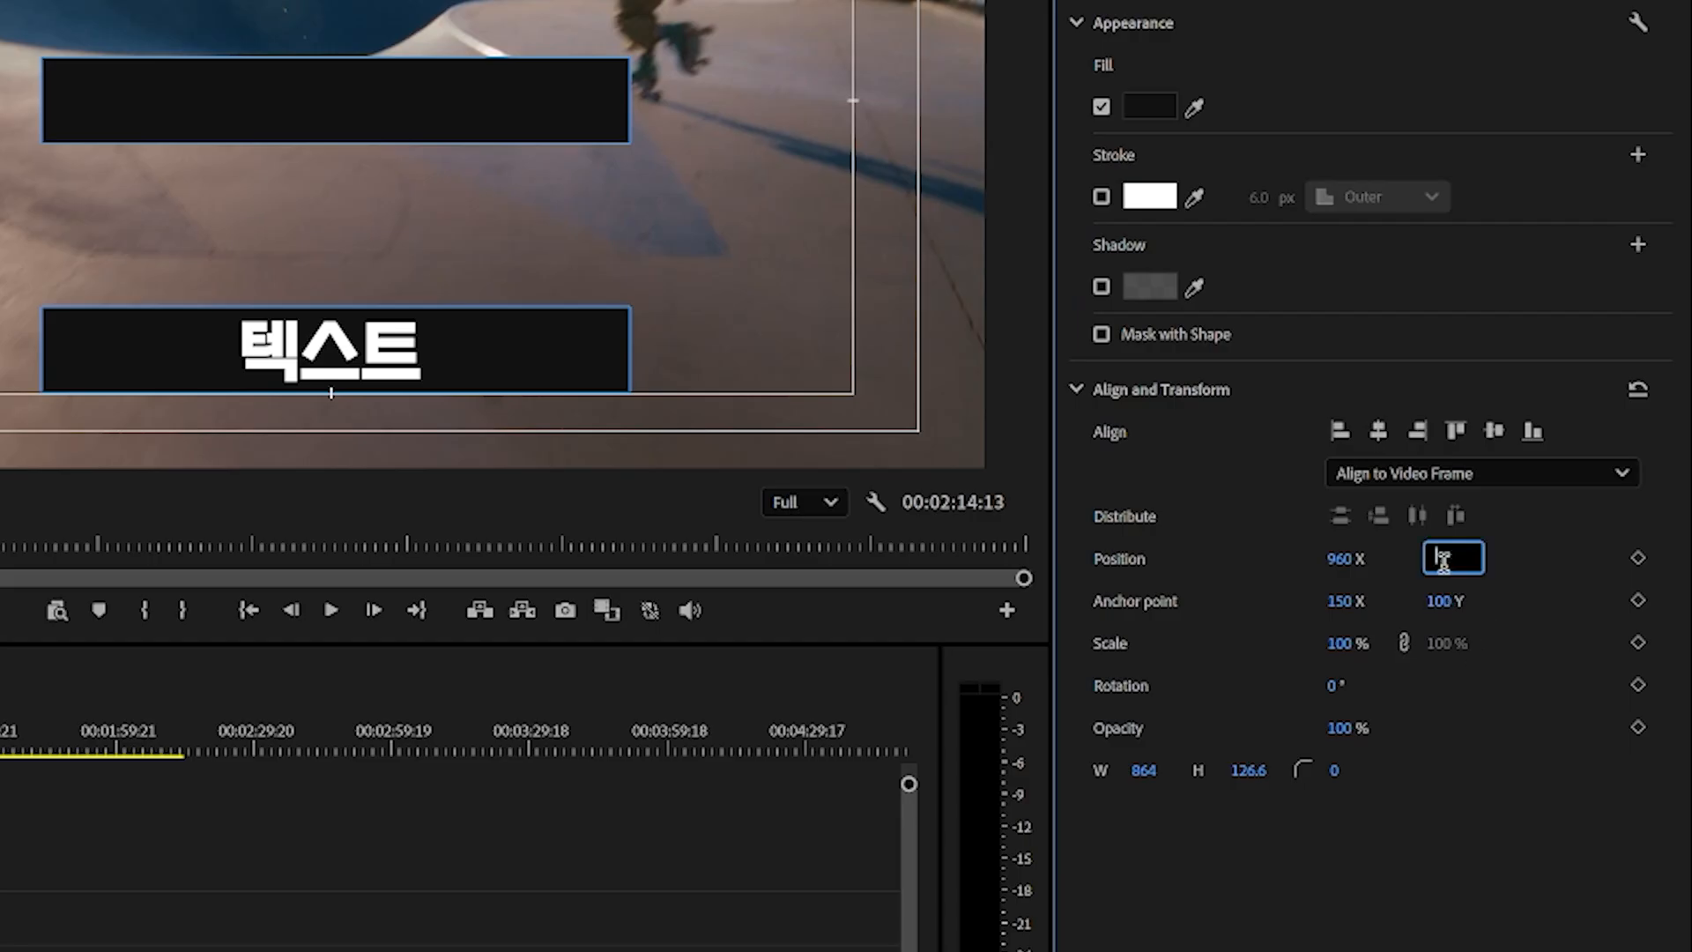
pyautogui.write('905.')
pyautogui.write('7')
pyautogui.press('Return')
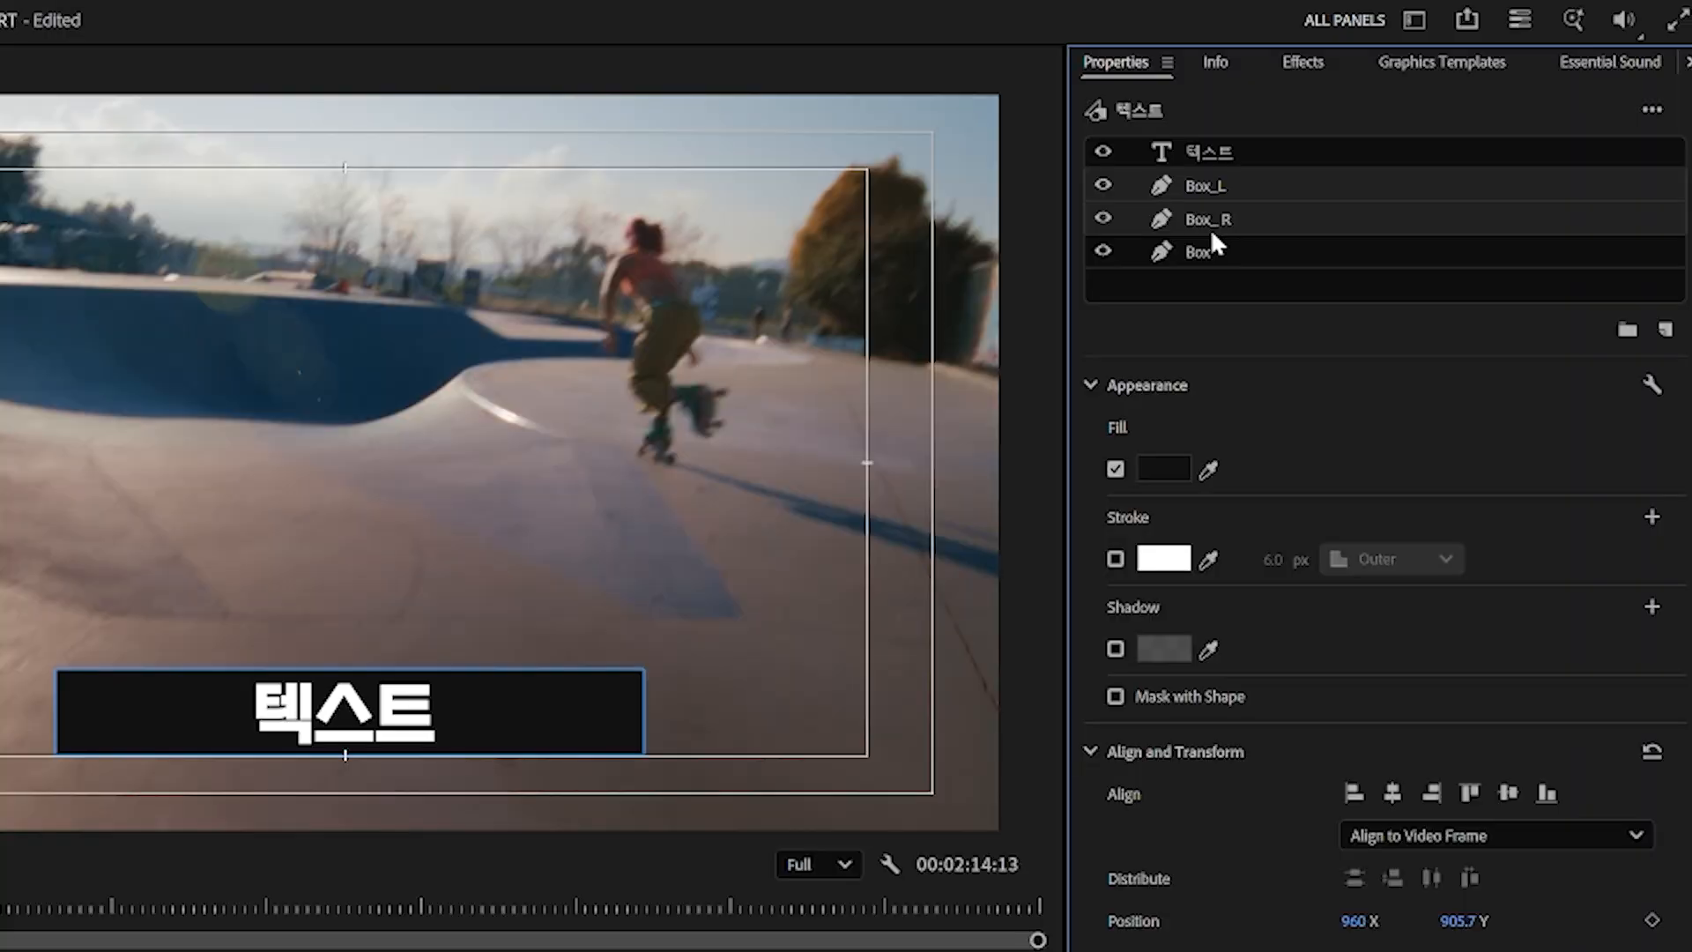
# Check the position and size of the Box, Box_L and Box_ R shapes against each other.
pyautogui.click(1207, 263)
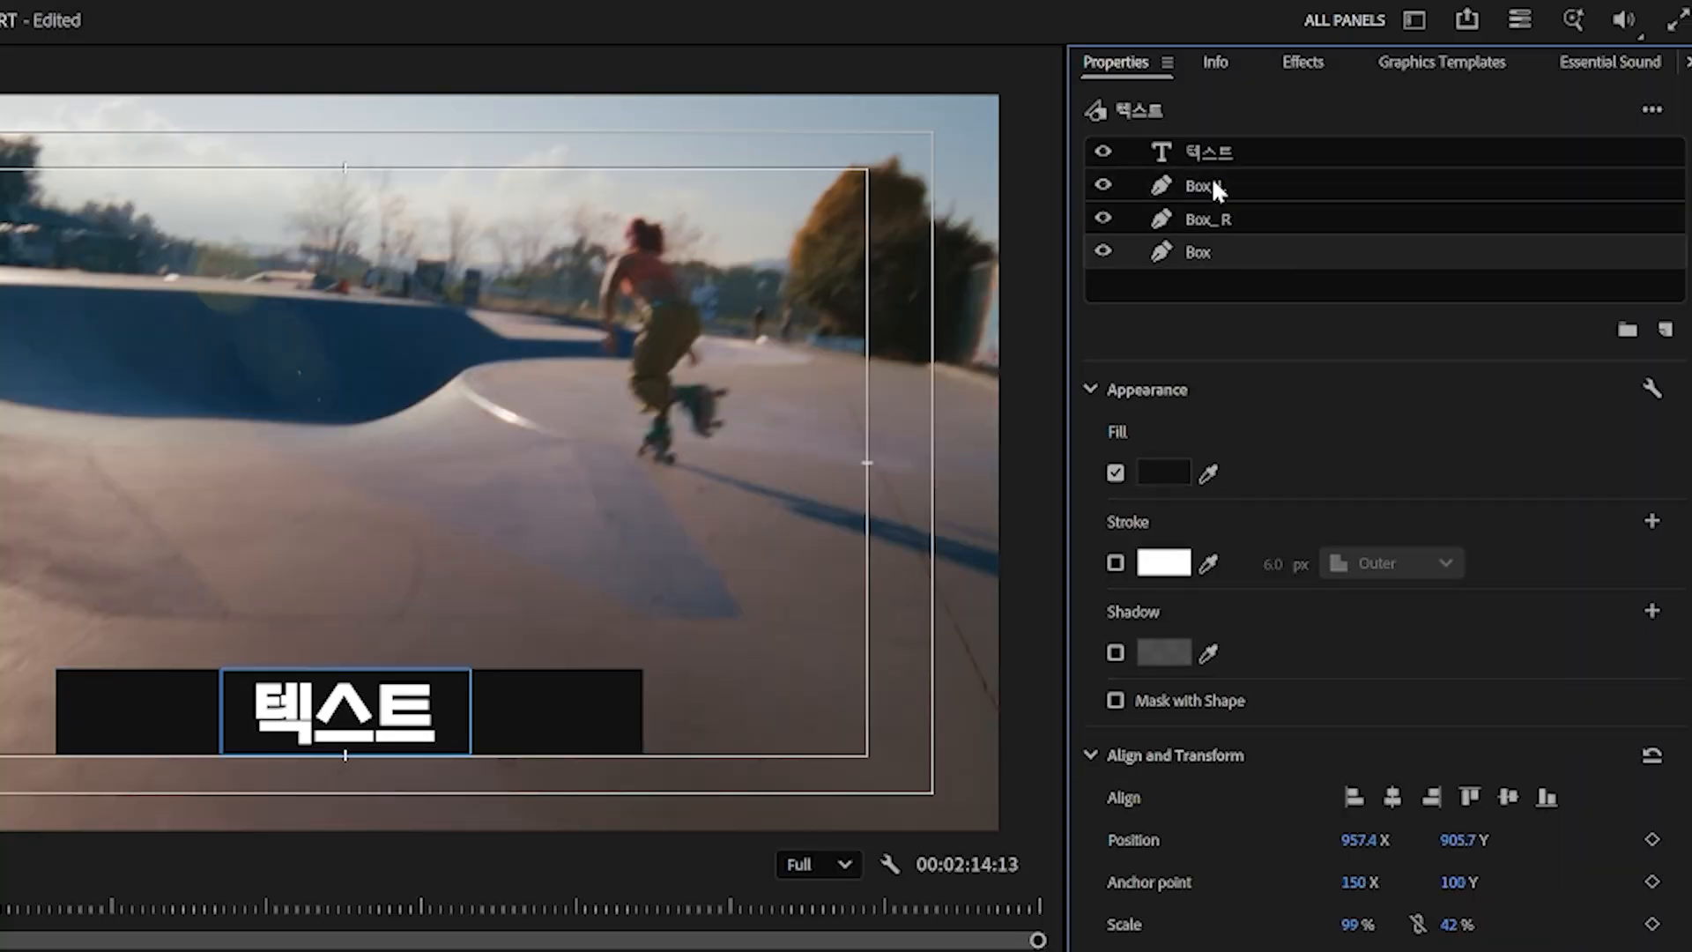
pyautogui.click(1216, 186)
pyautogui.click(1228, 222)
pyautogui.click(1215, 251)
pyautogui.click(1211, 220)
pyautogui.click(1208, 183)
pyautogui.click(1215, 218)
pyautogui.click(1205, 251)
pyautogui.click(1208, 220)
pyautogui.click(1214, 182)
pyautogui.click(1213, 256)
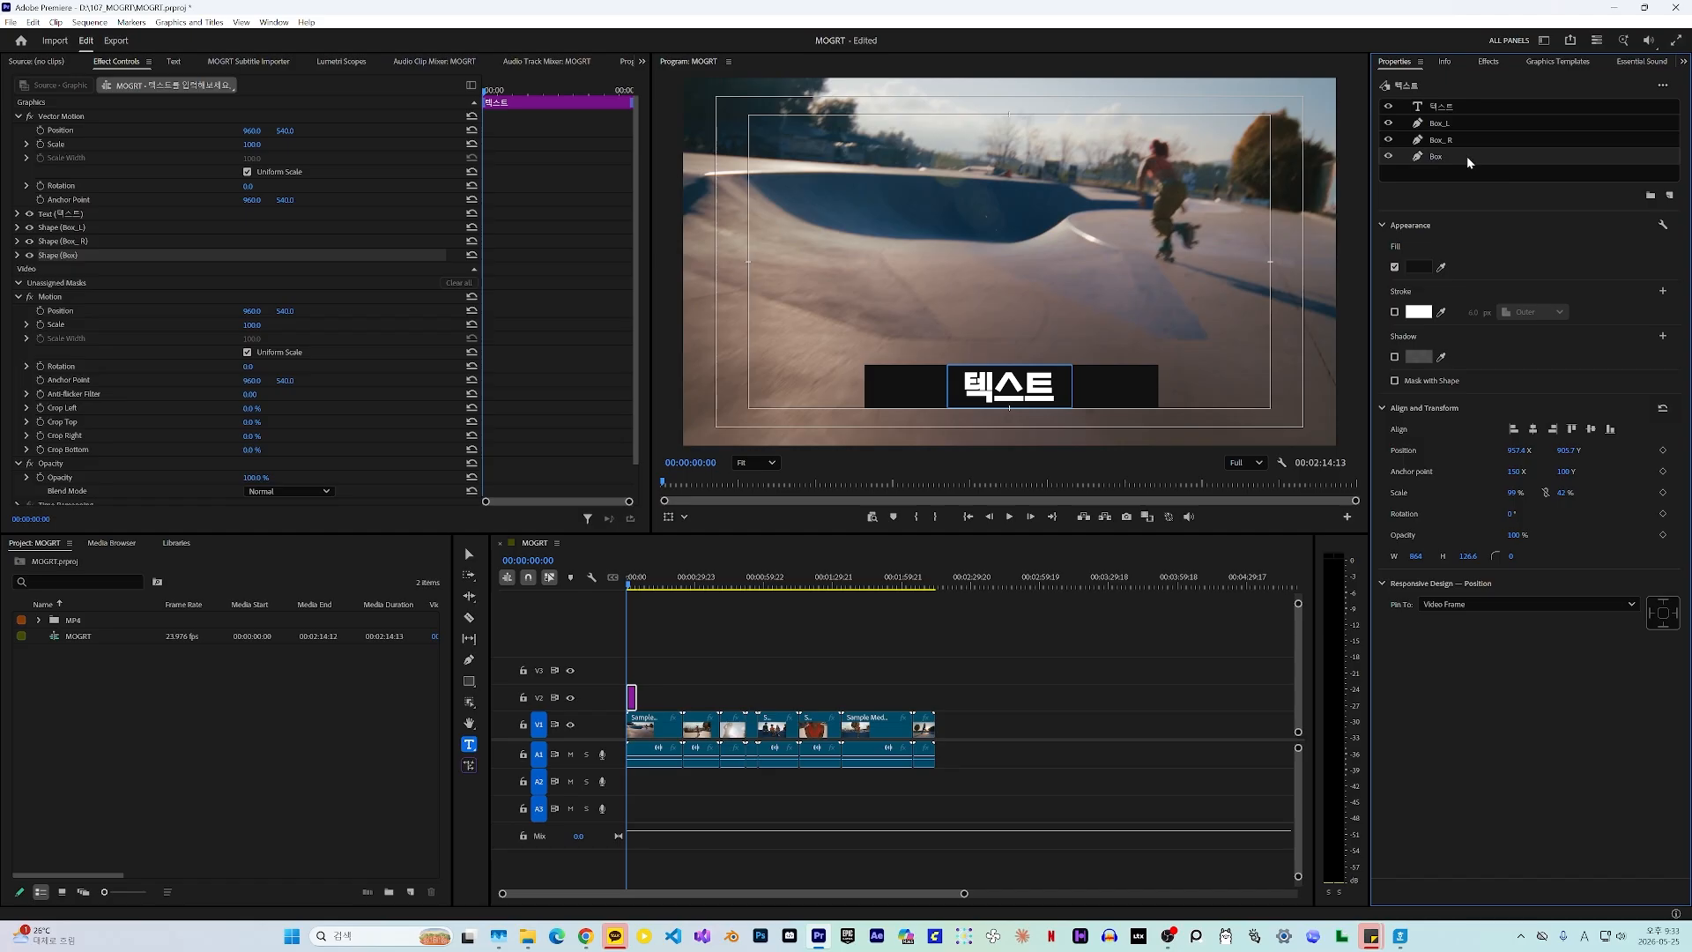
# Change the fill colour of the Box_L shape to red.
pyautogui.click(1447, 126)
pyautogui.click(1420, 268)
pyautogui.moveTo(823, 490); pyautogui.dragTo(825, 540)
pyautogui.click(938, 574)
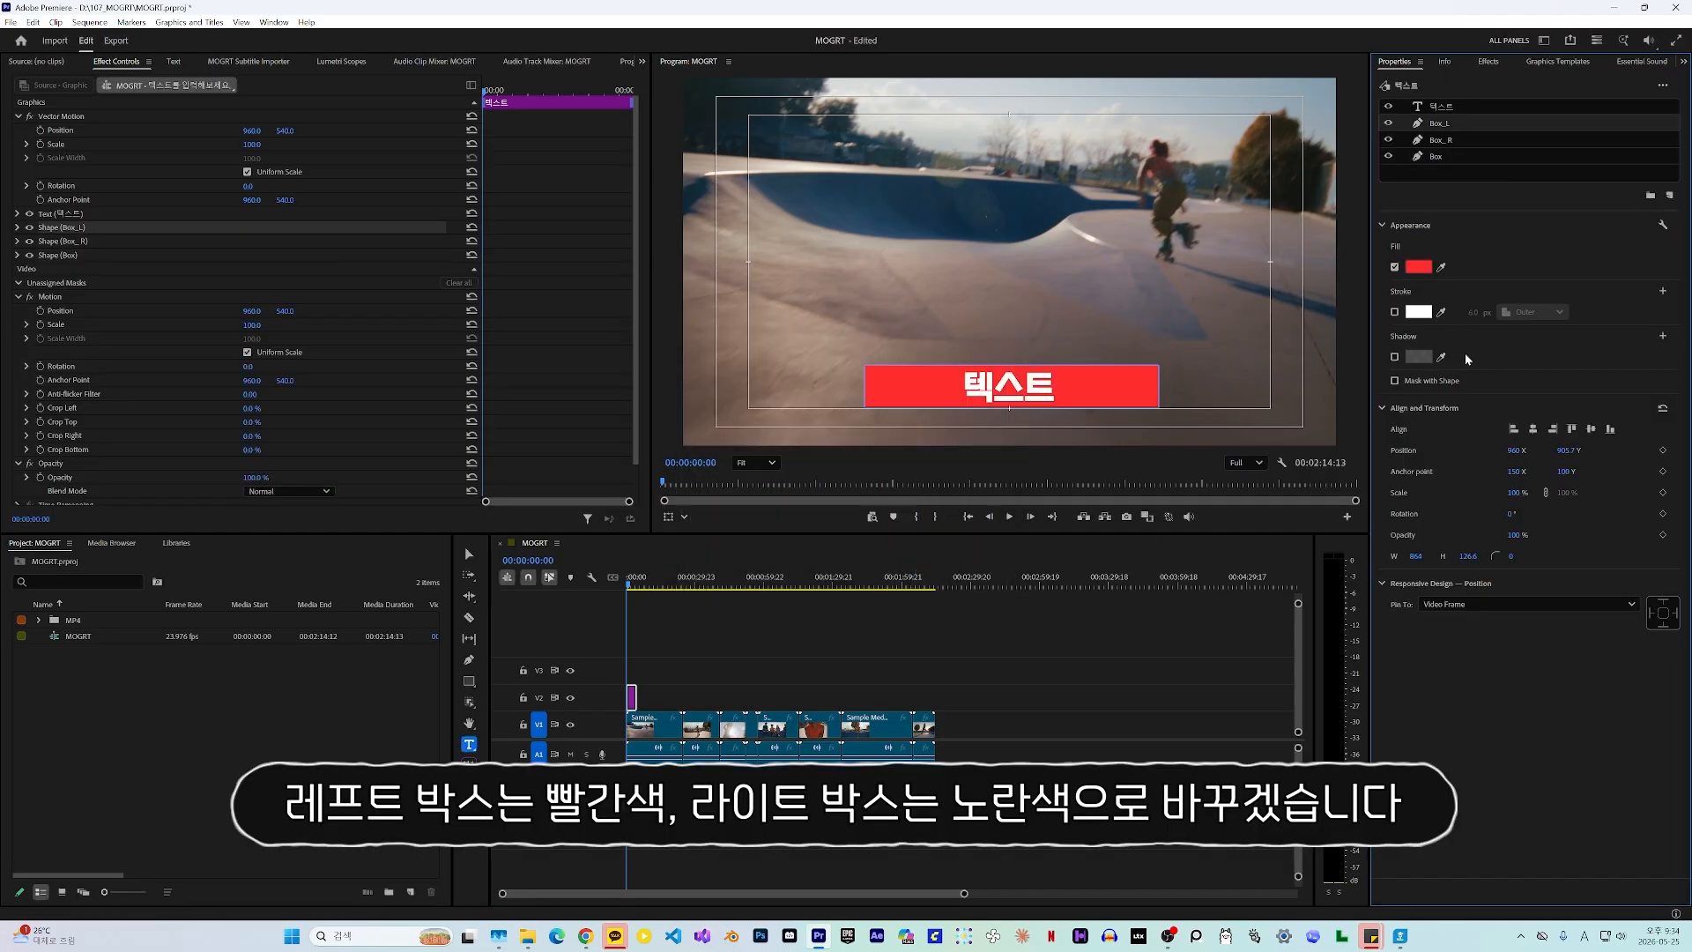
# Change the fill colour of the Box_ R shape to yellow.
pyautogui.click(1451, 144)
pyautogui.click(1418, 267)
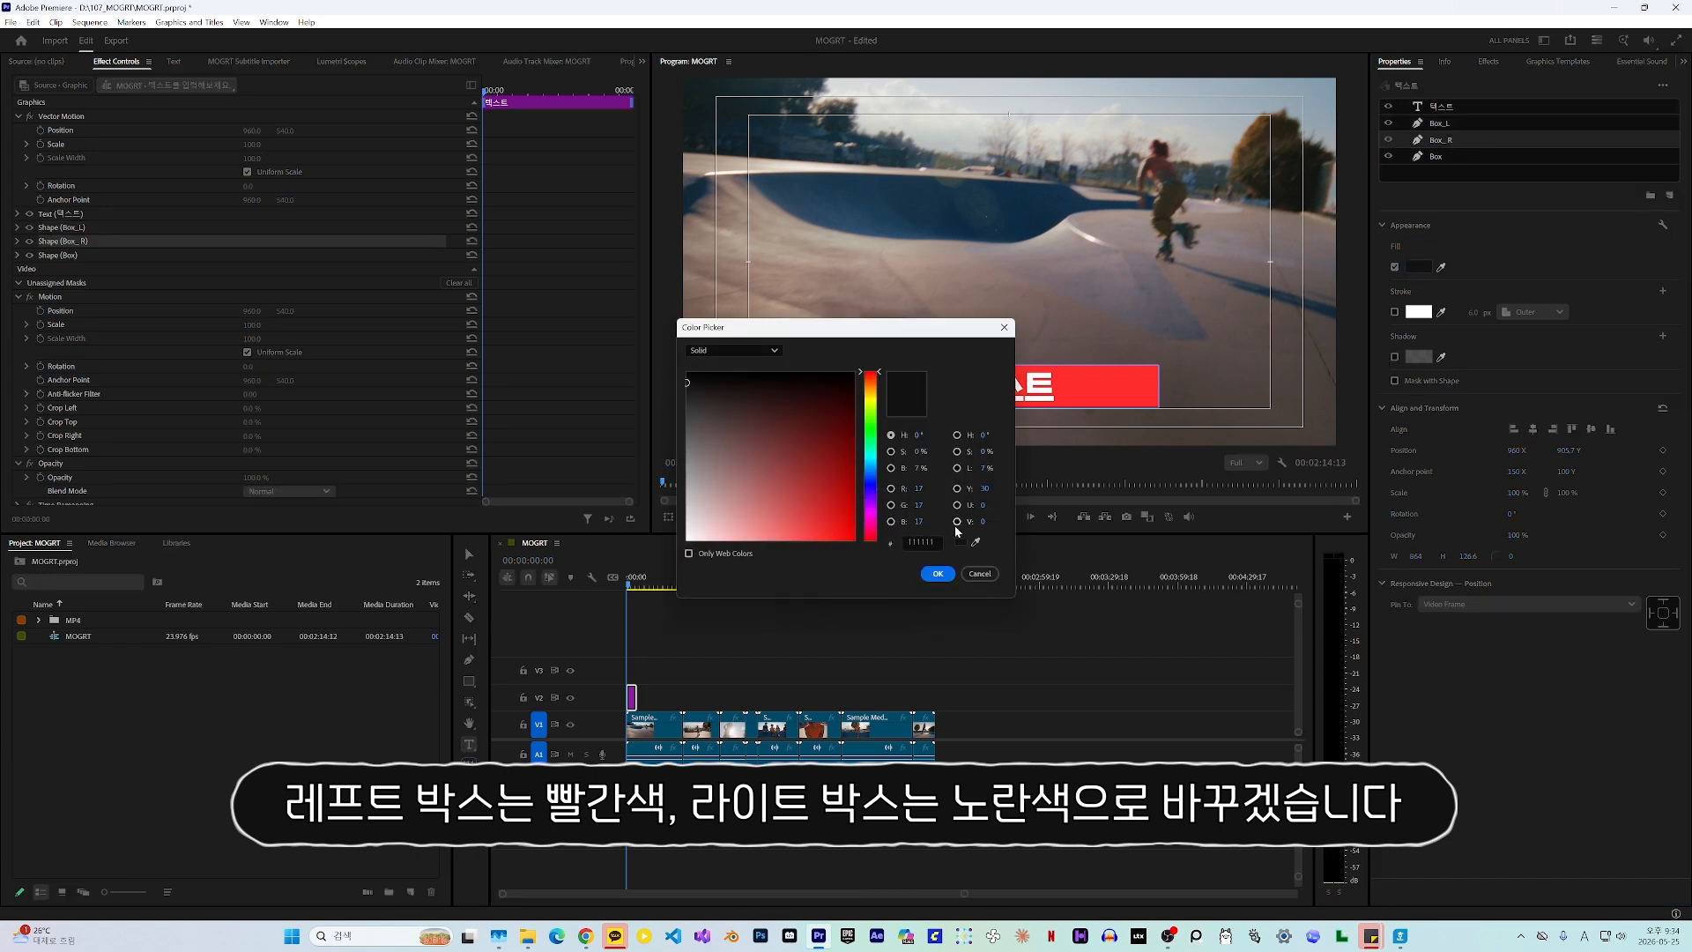
pyautogui.moveTo(877, 377); pyautogui.dragTo(874, 401)
pyautogui.click(848, 533)
pyautogui.click(937, 573)
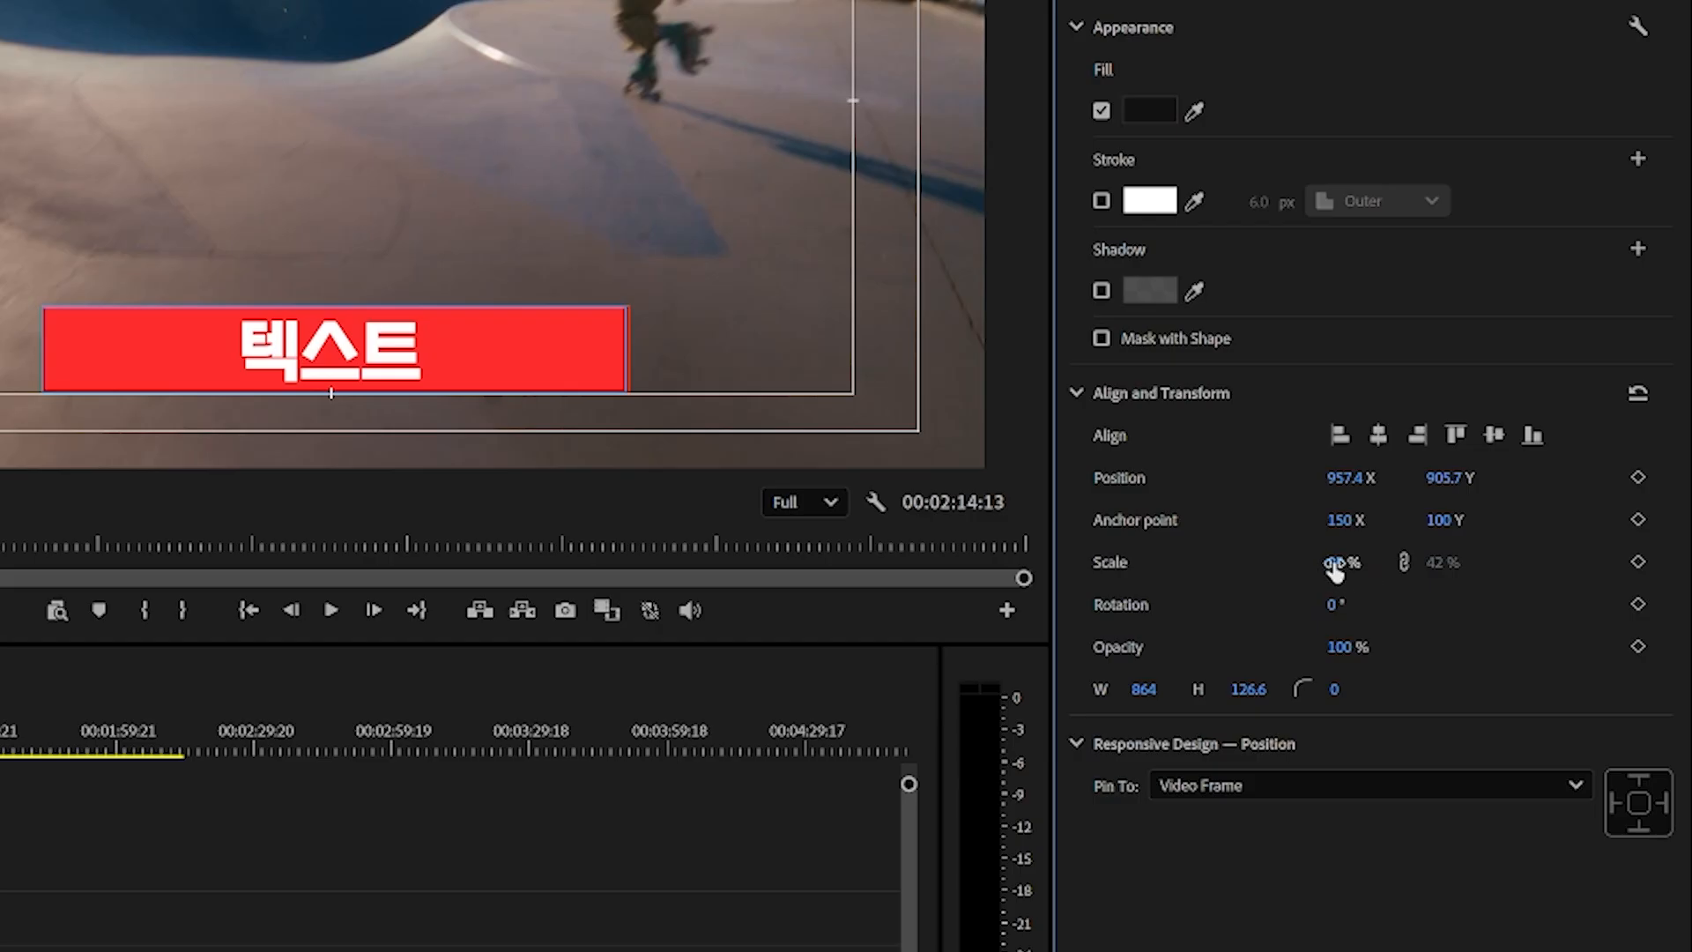
# Set both the horizontal and vertical scale of the Box shape to 100% and keep the scale linked.
pyautogui.click(1510, 492)
pyautogui.write('100')
pyautogui.press('Return')
pyautogui.click(1404, 562)
pyautogui.click(1442, 566)
pyautogui.write('100')
pyautogui.press('Return')
pyautogui.click(1403, 562)
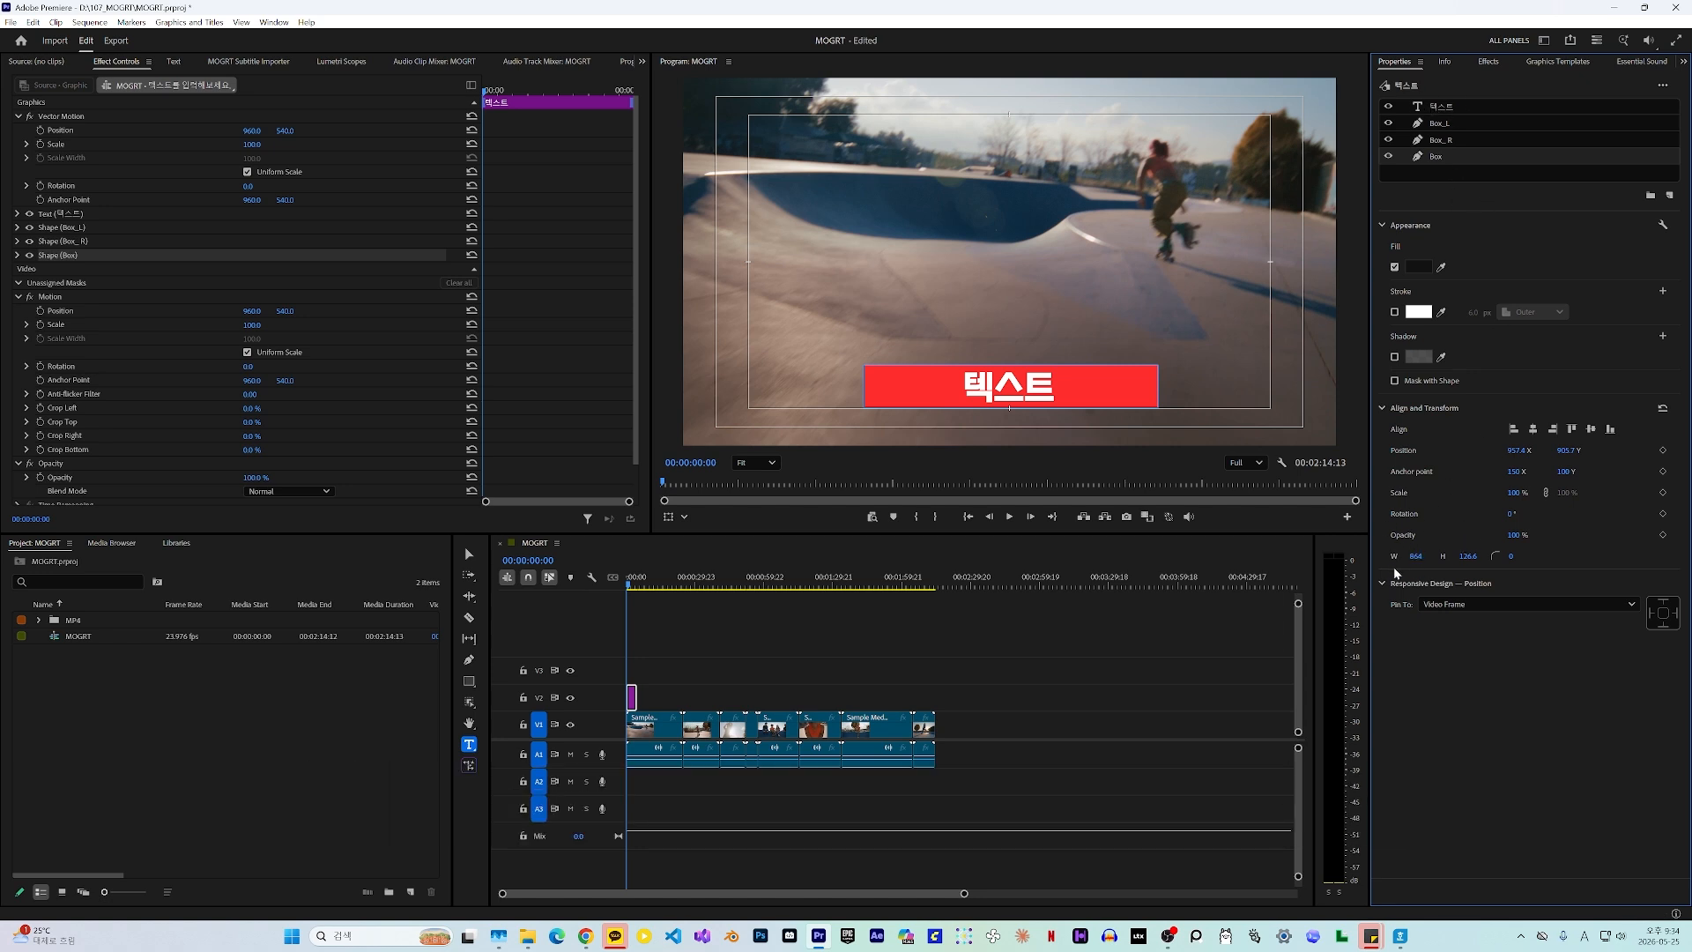
# Hide the Box_L and Box_ R layers and extend the caption text to "텍스트 레이어 입니다.".
pyautogui.click(1387, 123)
pyautogui.click(1387, 139)
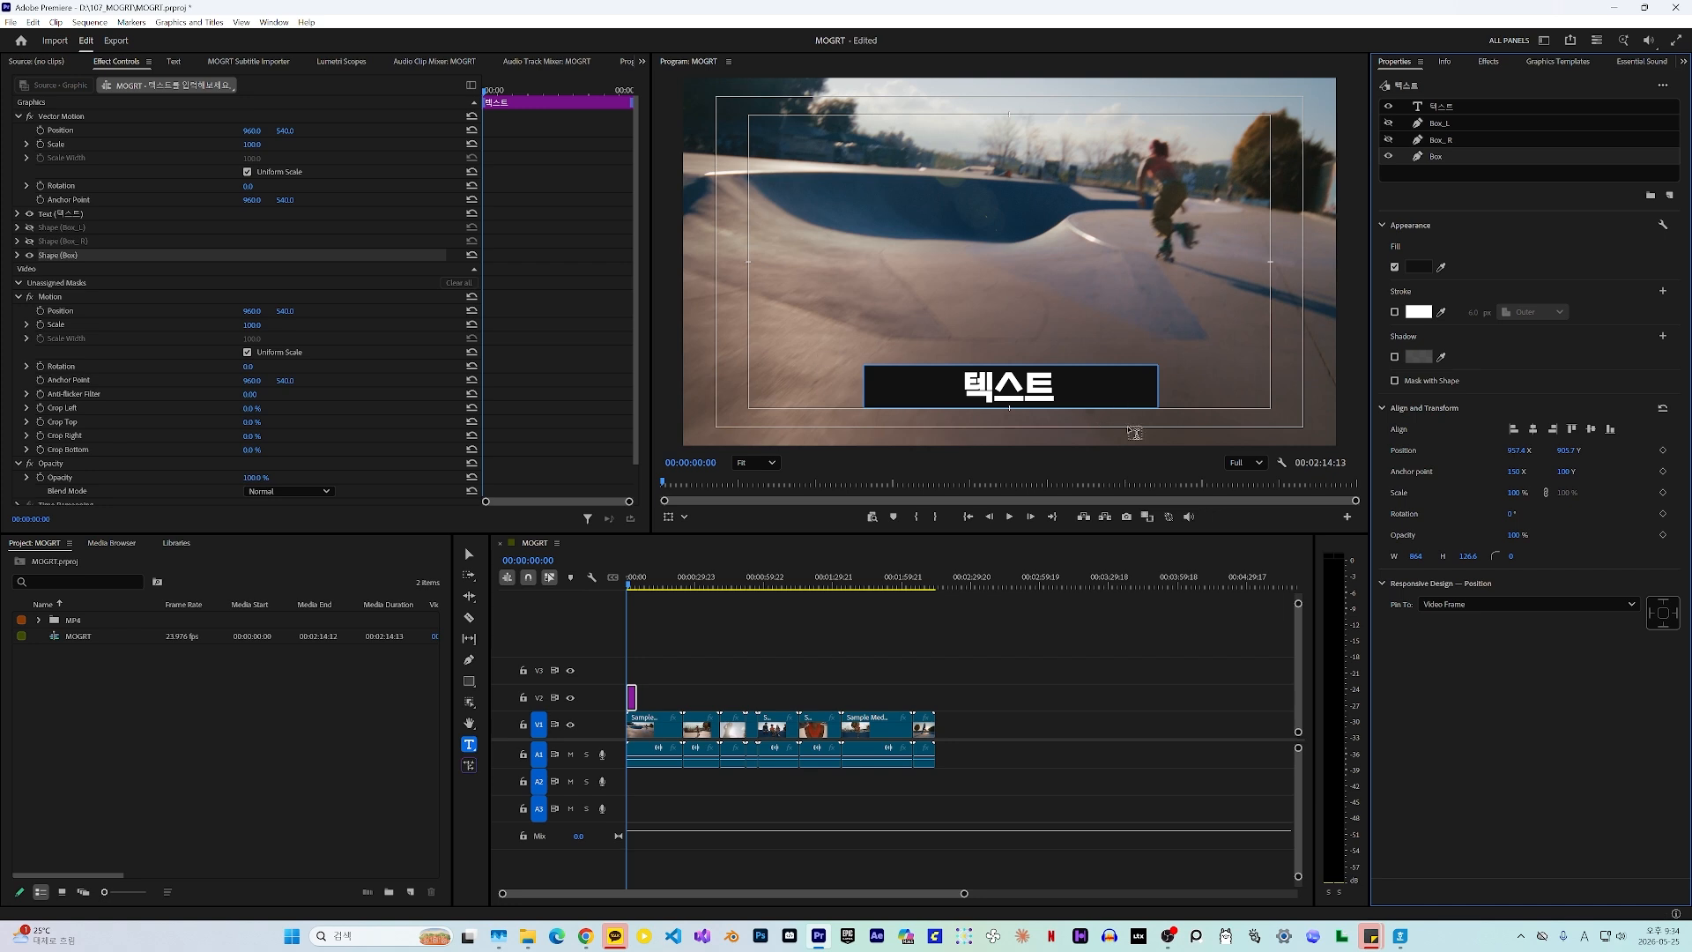
pyautogui.click(1435, 107)
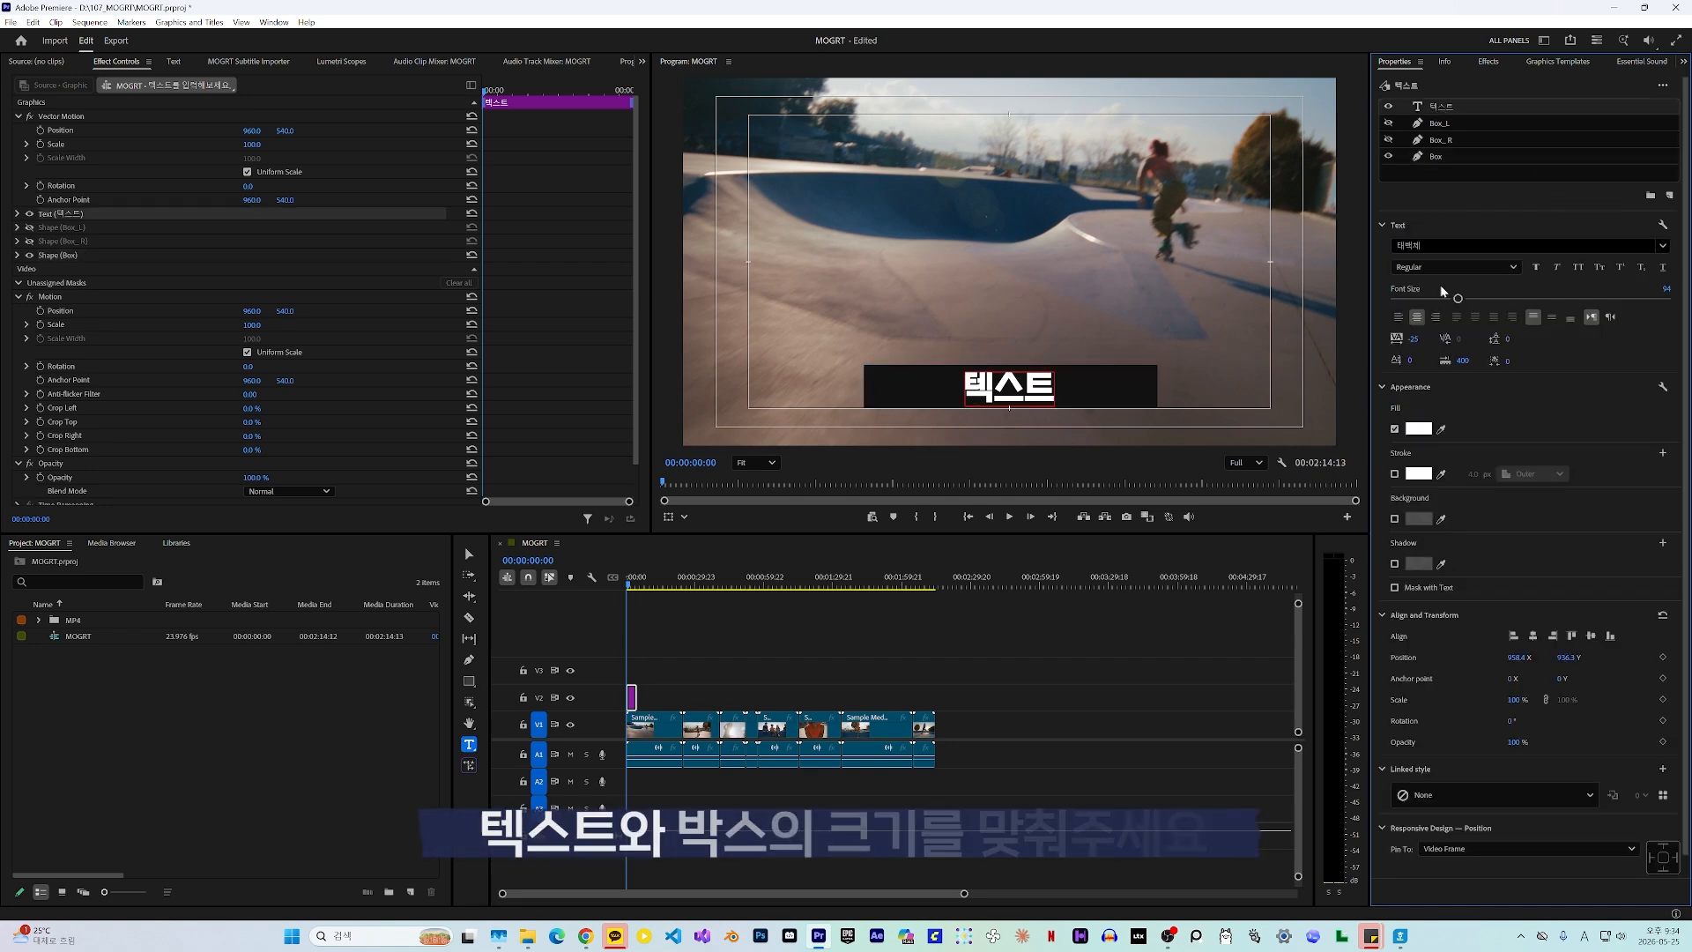
pyautogui.click(1000, 390)
pyautogui.write('레이어 입니다.')
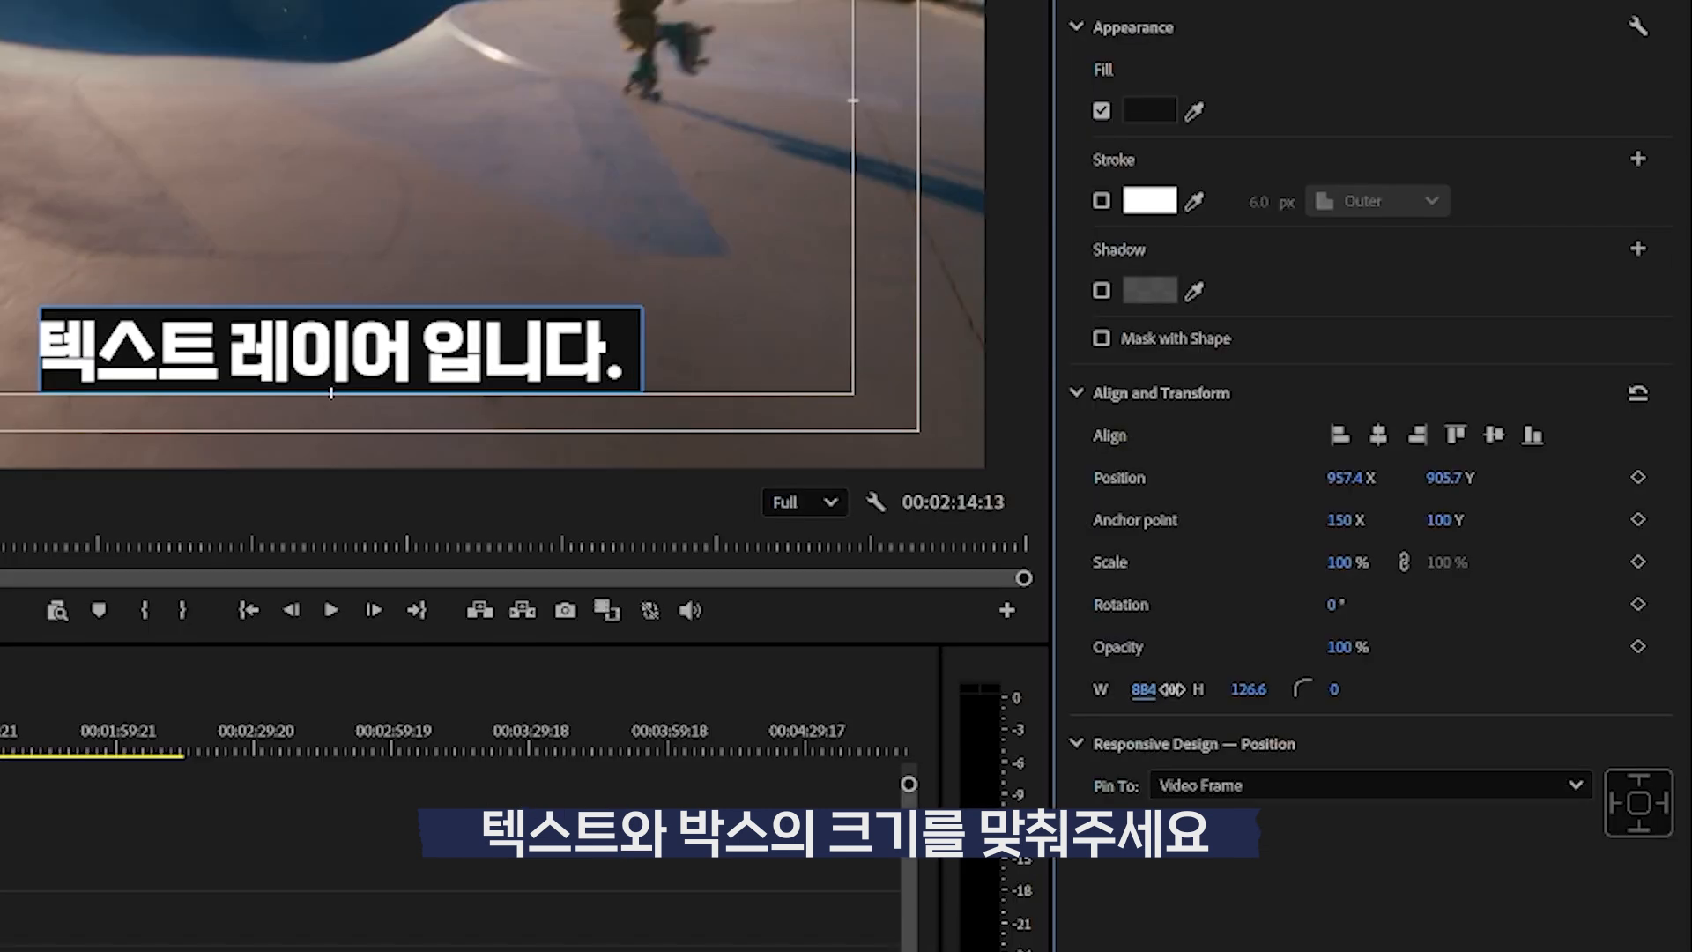
# Centre the Box shape horizontally in the frame and set its width to 900.
pyautogui.moveTo(1172, 690)
pyautogui.mouseDown()
pyautogui.moveTo(1192, 689)
pyautogui.moveTo(1154, 690)
pyautogui.mouseUp()
pyautogui.click(1378, 435)
pyautogui.click(1153, 699)
pyautogui.write('900')
pyautogui.press('Return')
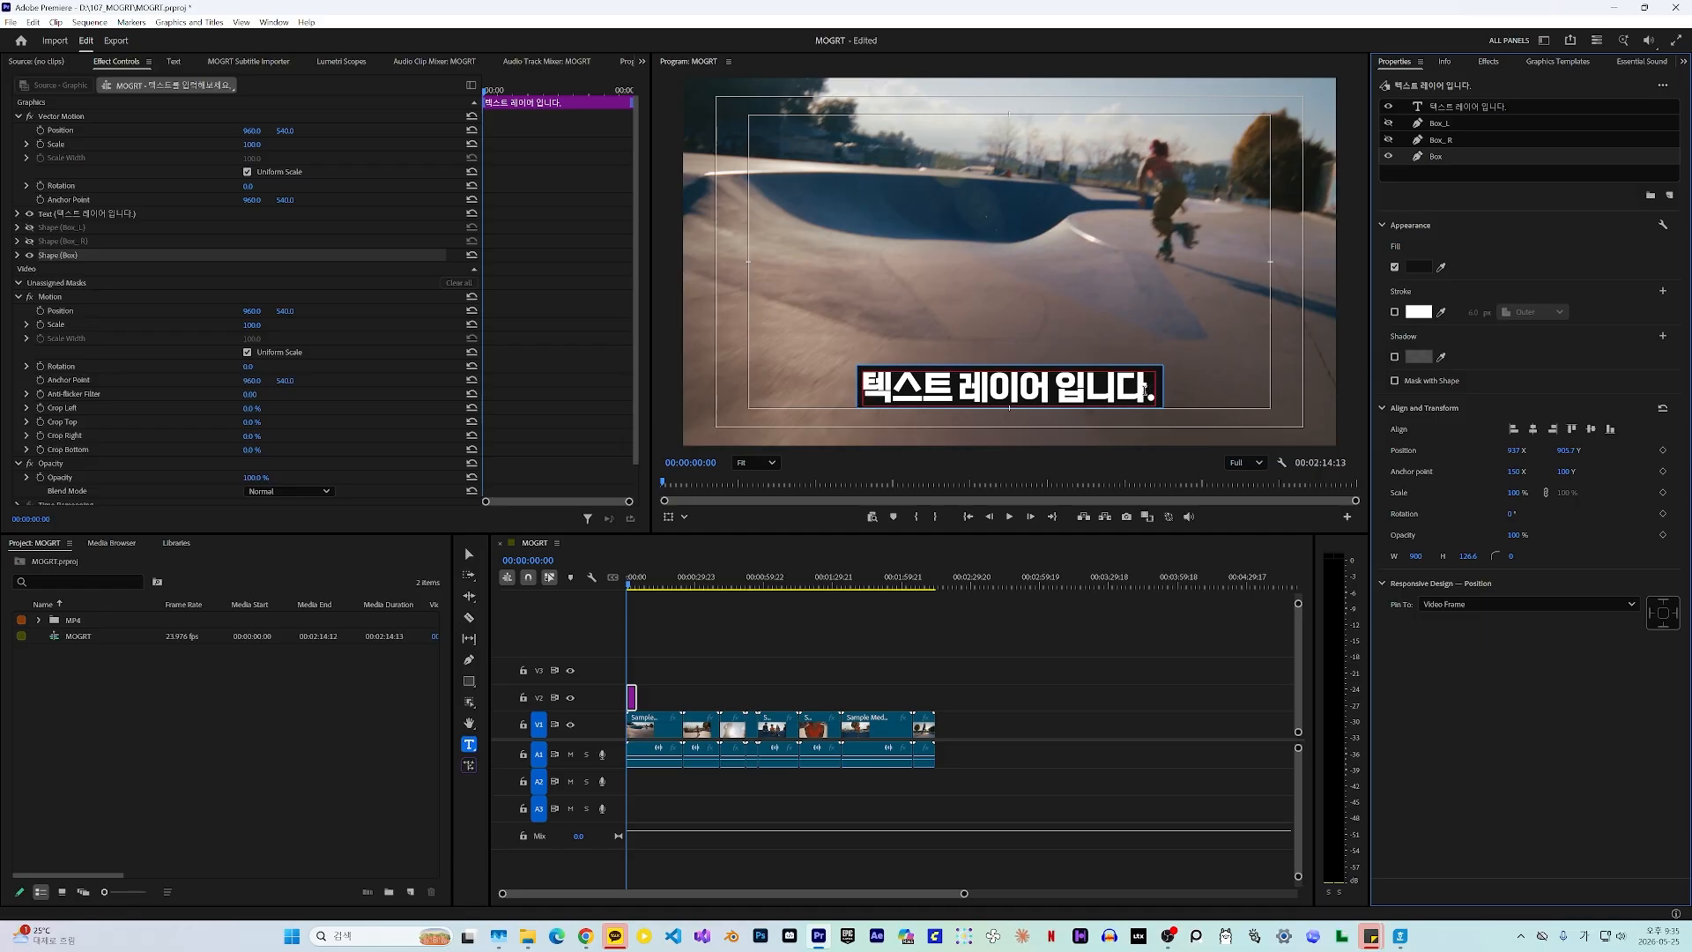
# Switch to the Selection tool and make the caption graphic's Box_L and Box_ R layers visible again.
pyautogui.press('v')
pyautogui.click(1251, 682)
pyautogui.click(631, 698)
pyautogui.click(1388, 124)
pyautogui.click(1388, 139)
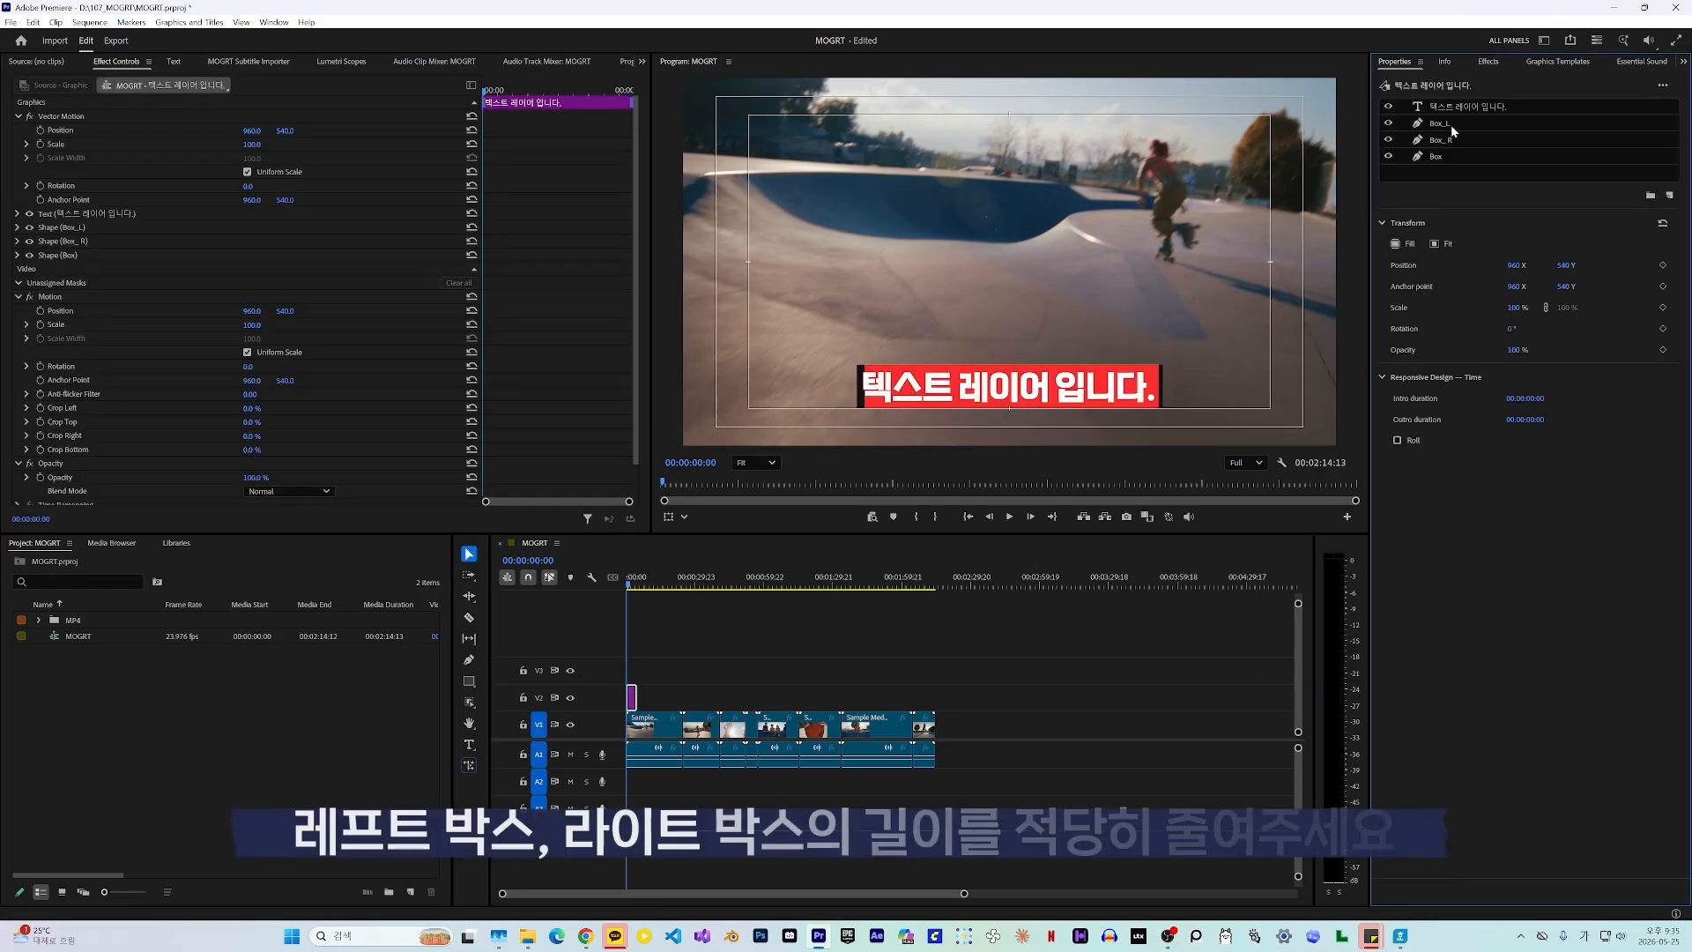
# Set the width of the Box_L and Box_ R shapes to 450 each.
pyautogui.click(1450, 124)
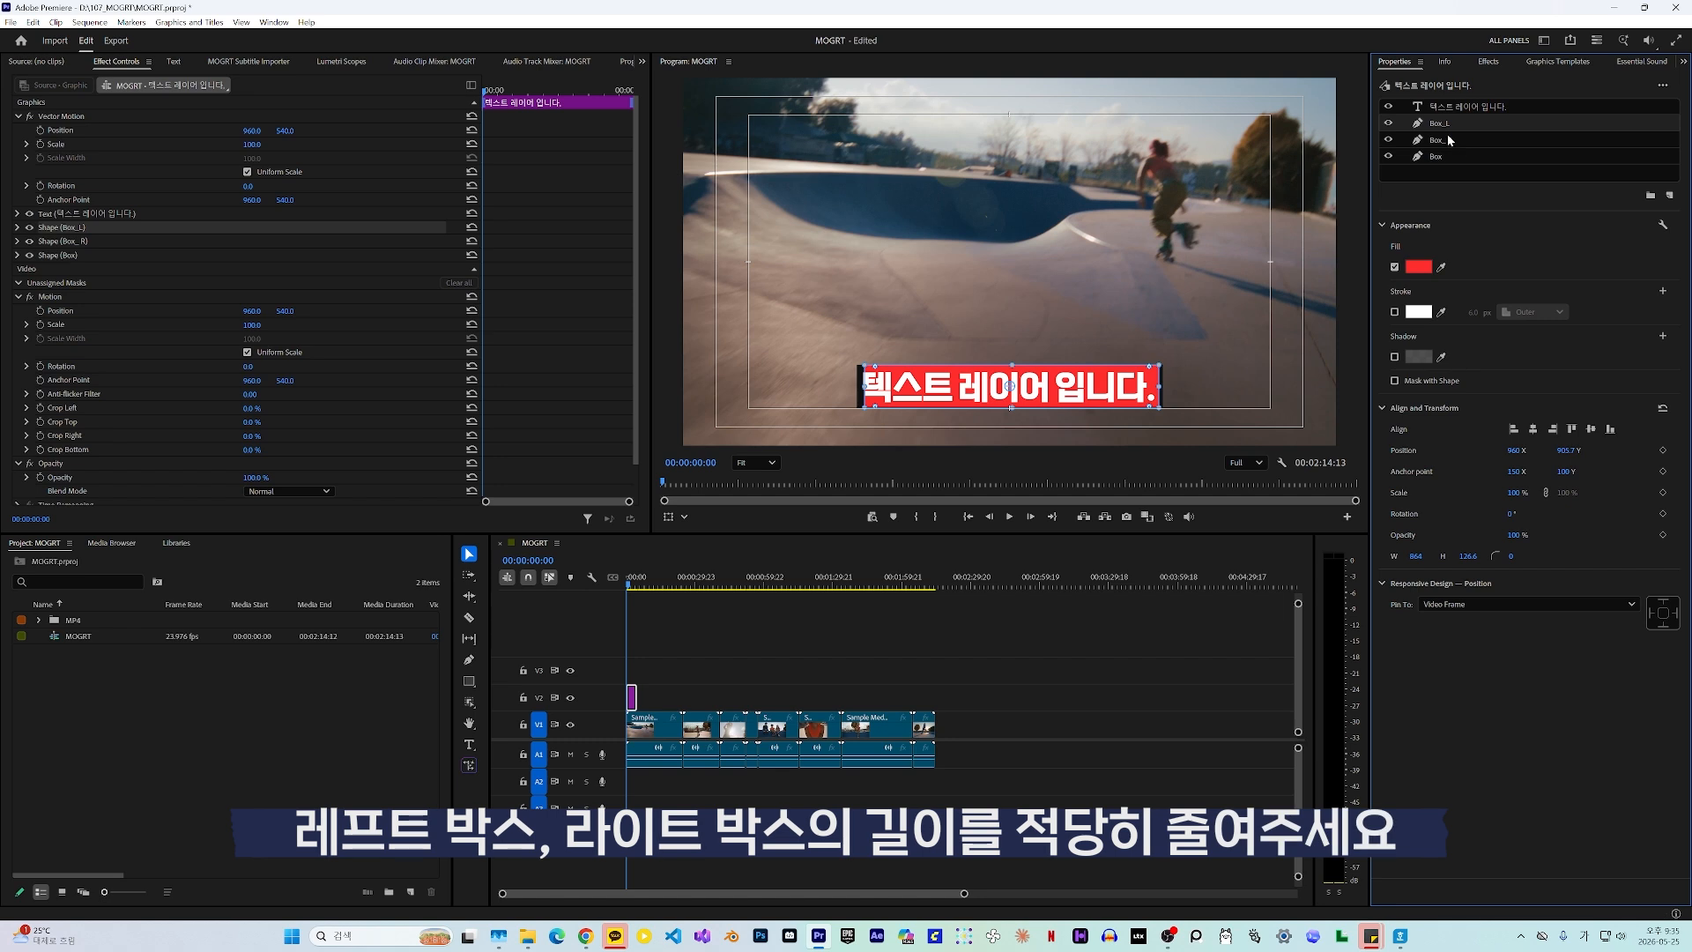
pyautogui.click(1451, 141)
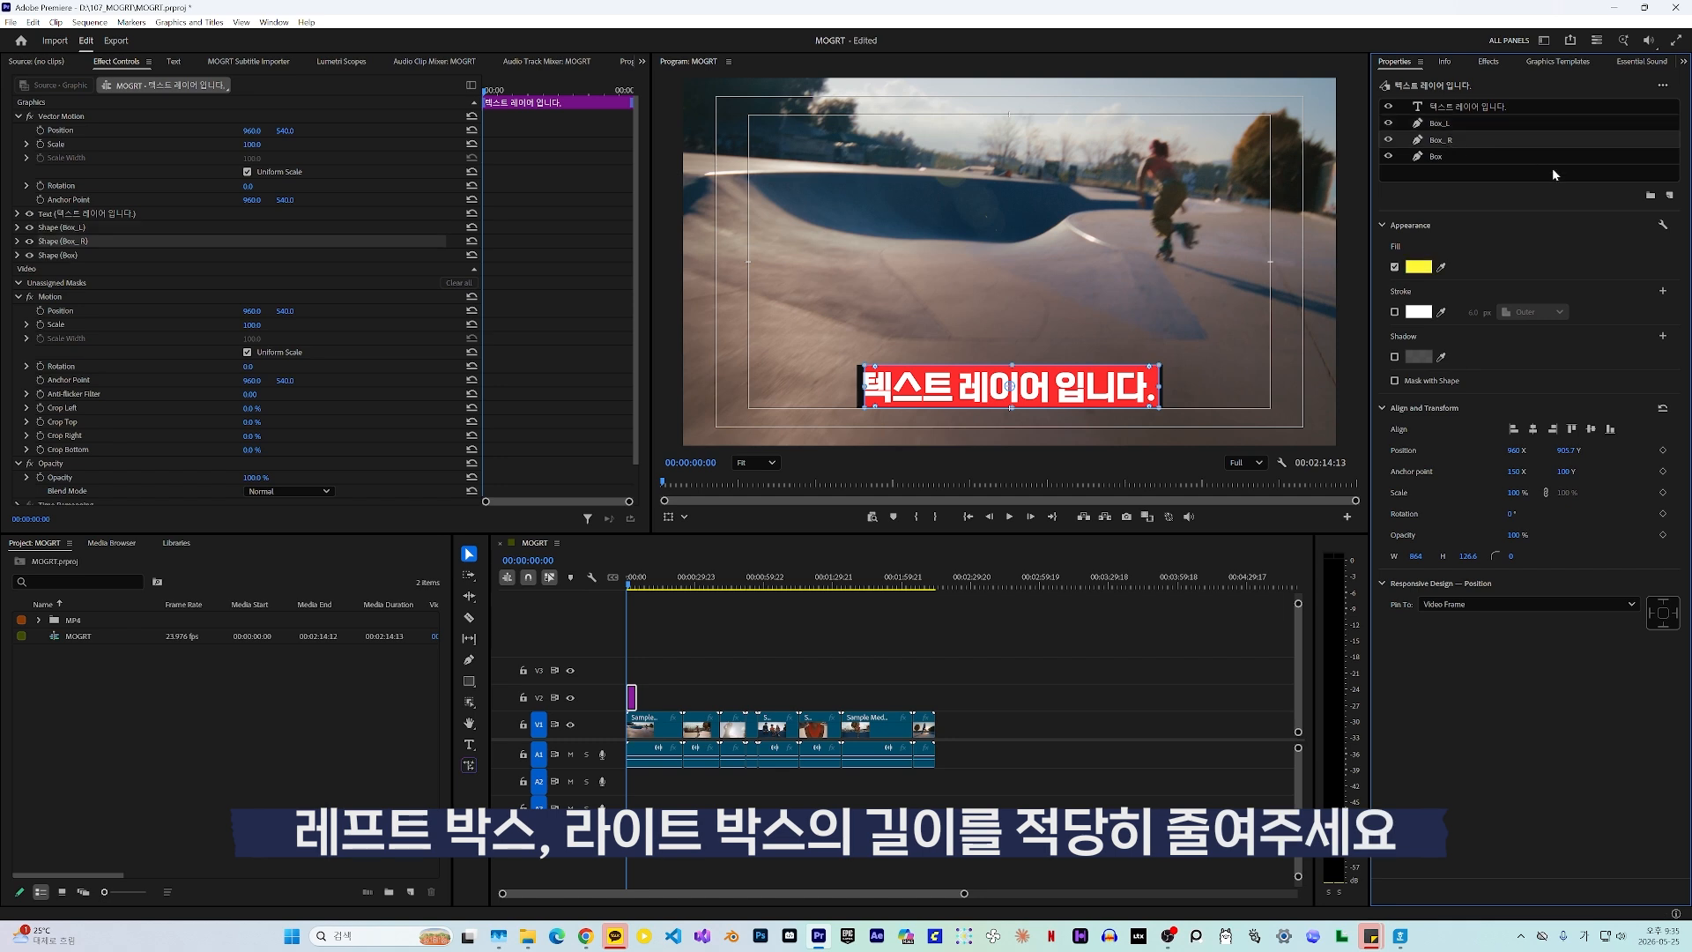
pyautogui.click(1441, 156)
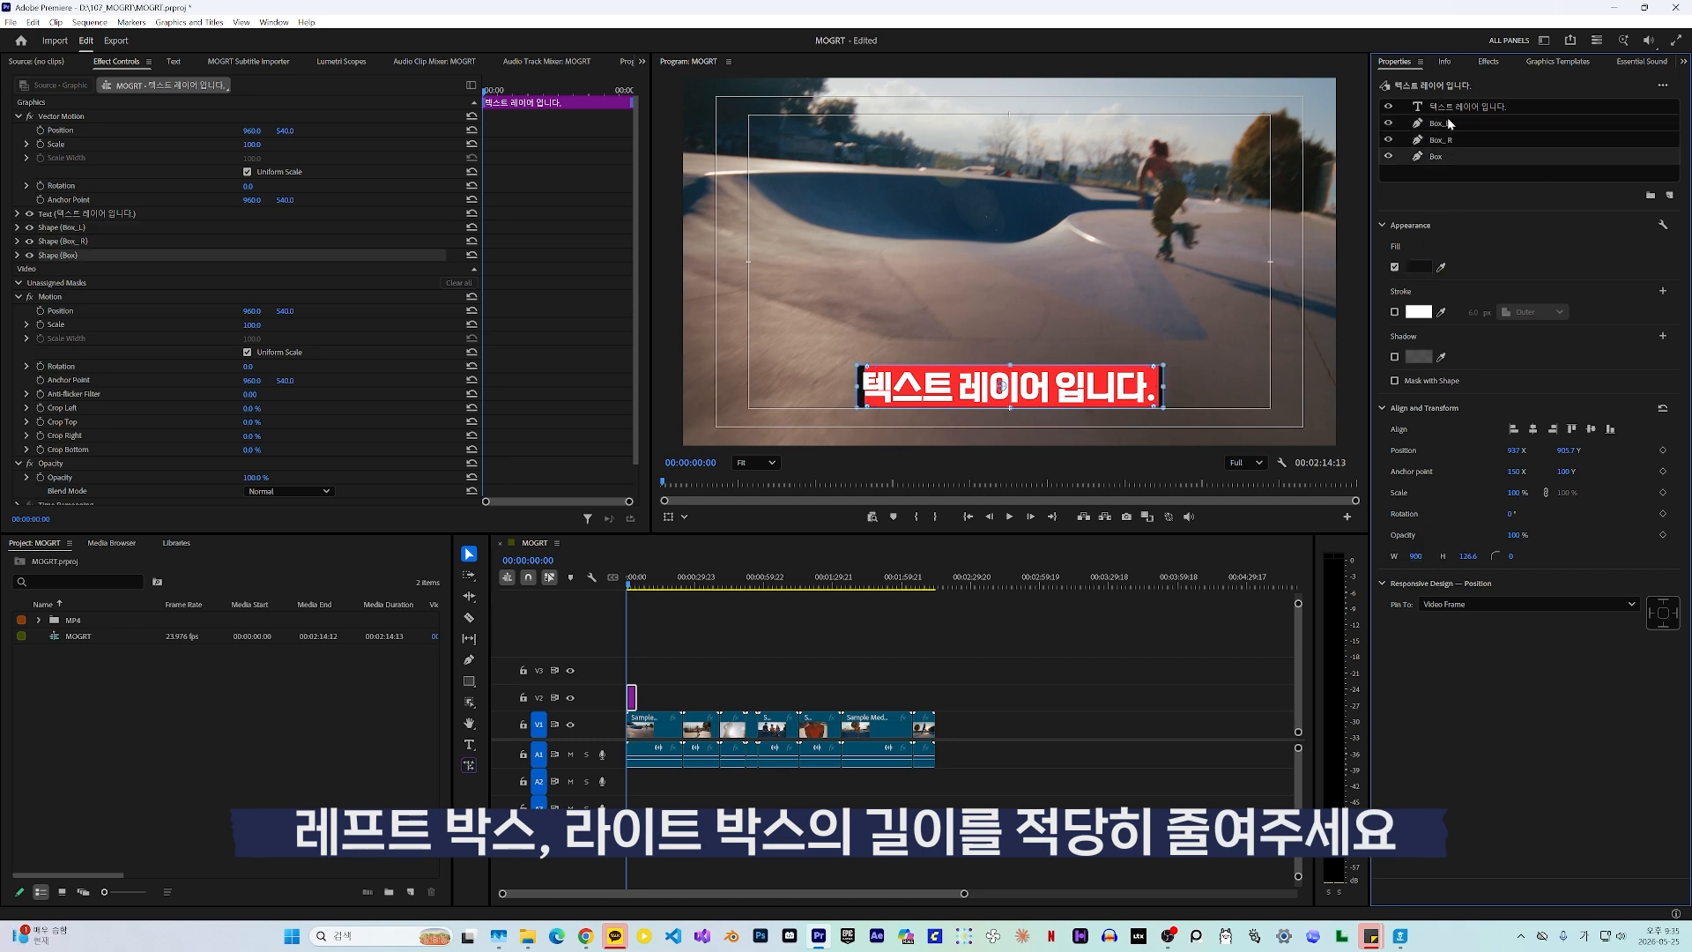
pyautogui.click(1445, 124)
pyautogui.click(1416, 556)
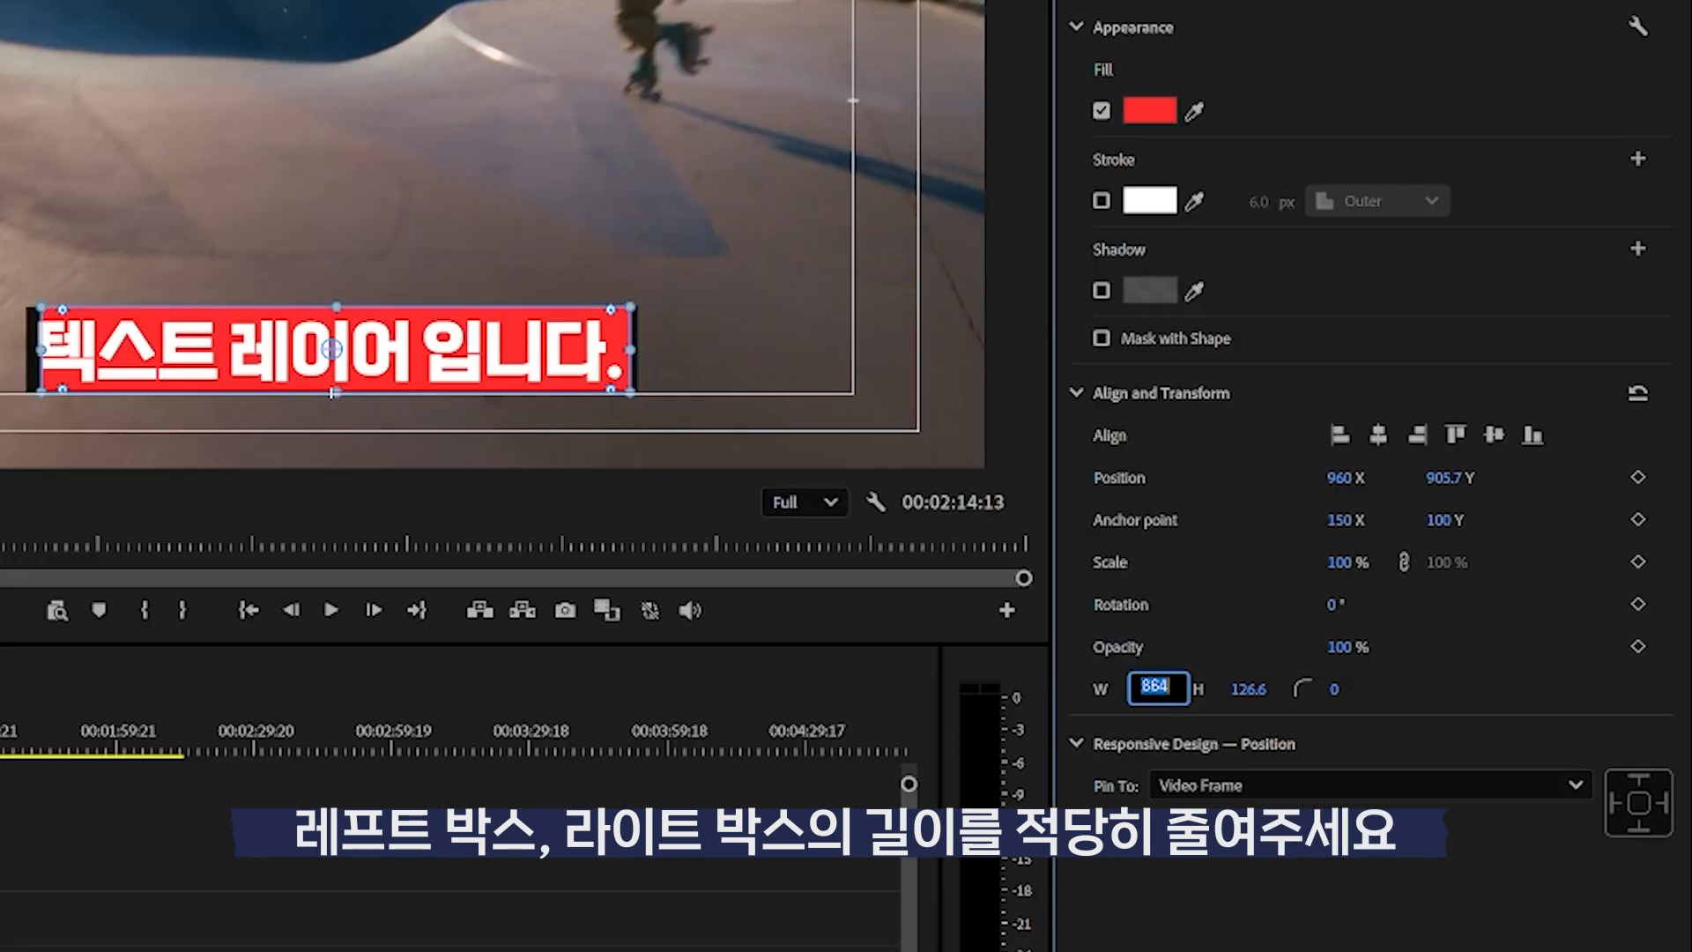
pyautogui.write('450')
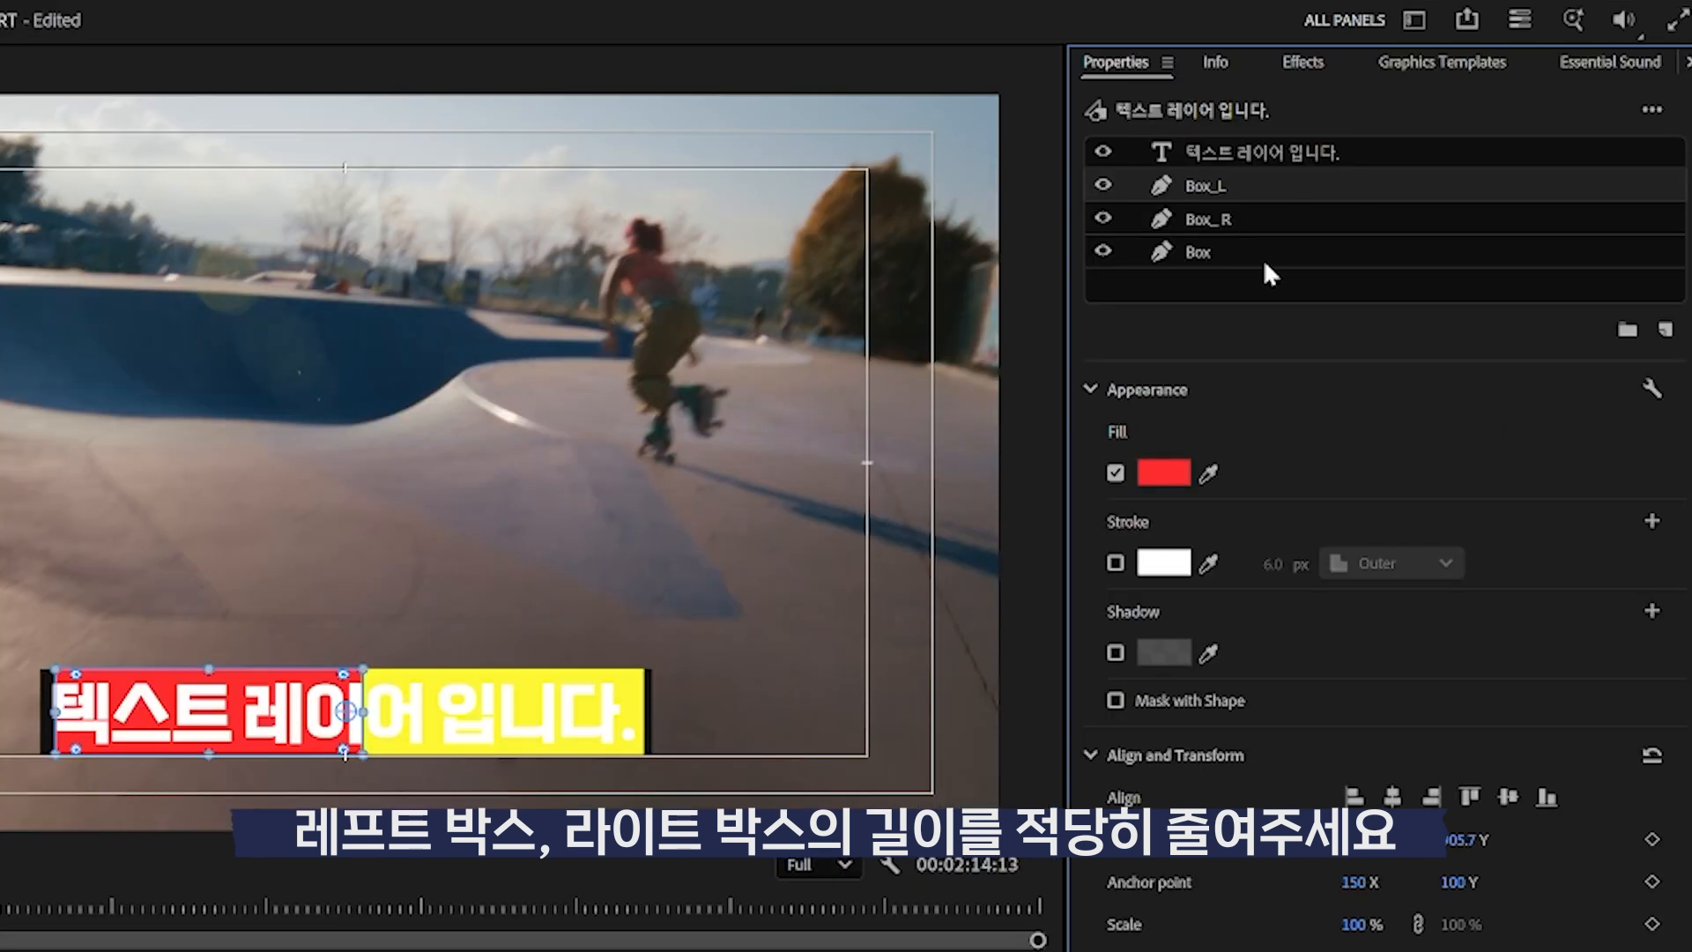
pyautogui.click(1295, 229)
pyautogui.click(1150, 687)
pyautogui.write('450')
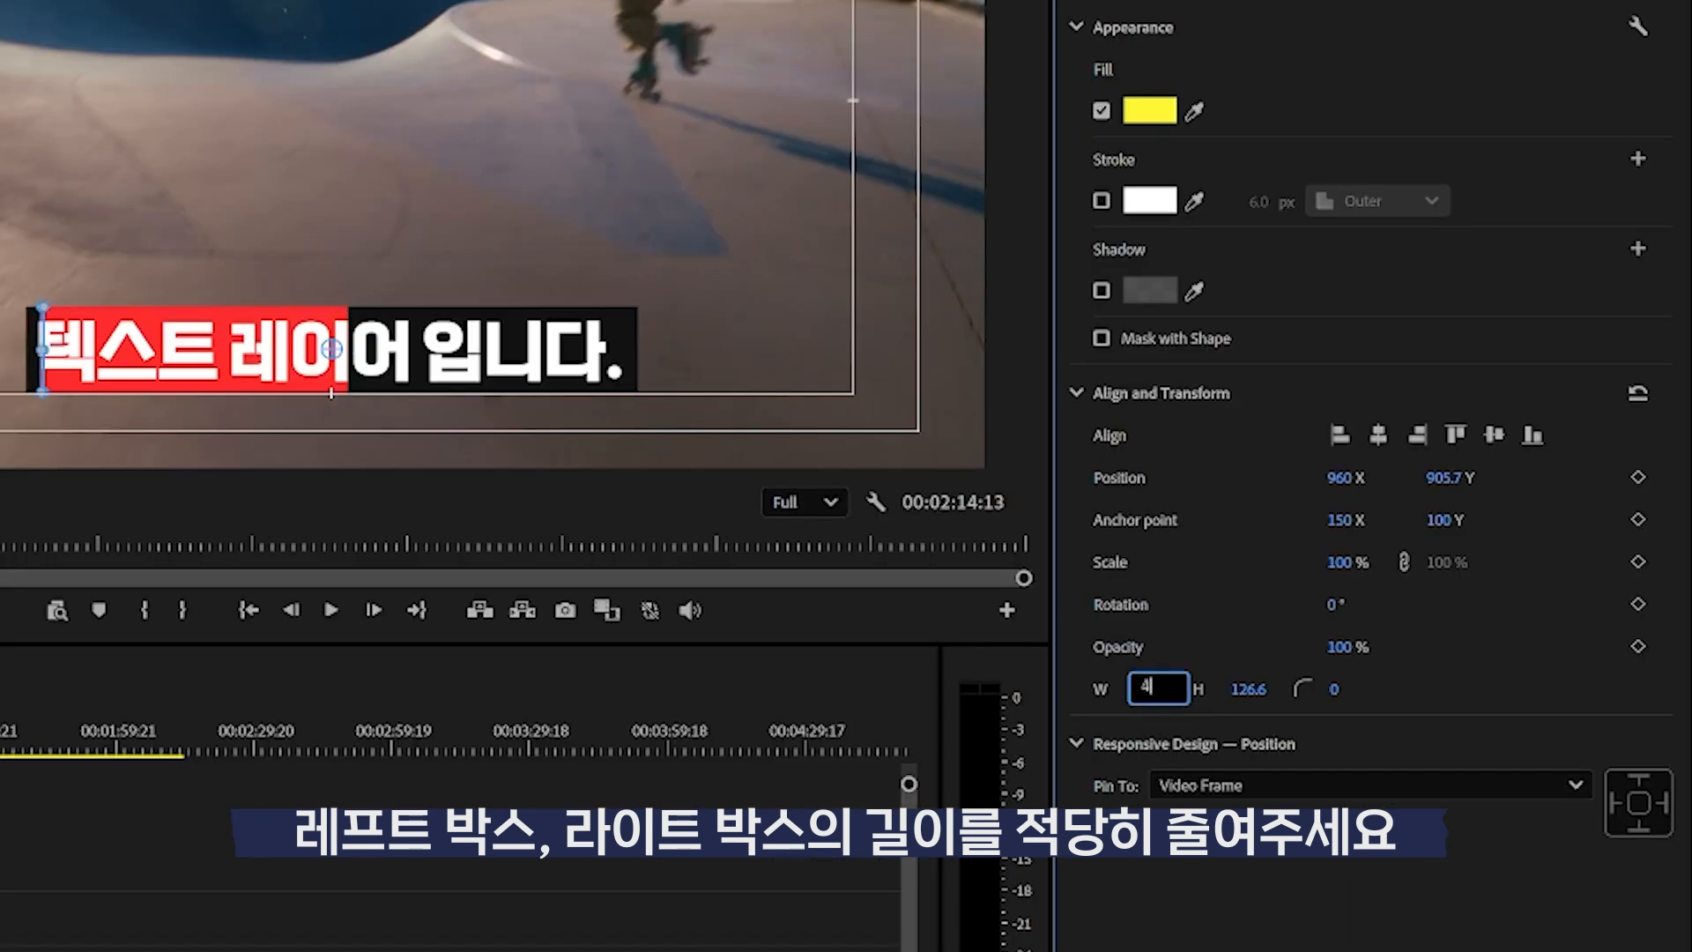
pyautogui.press('Return')
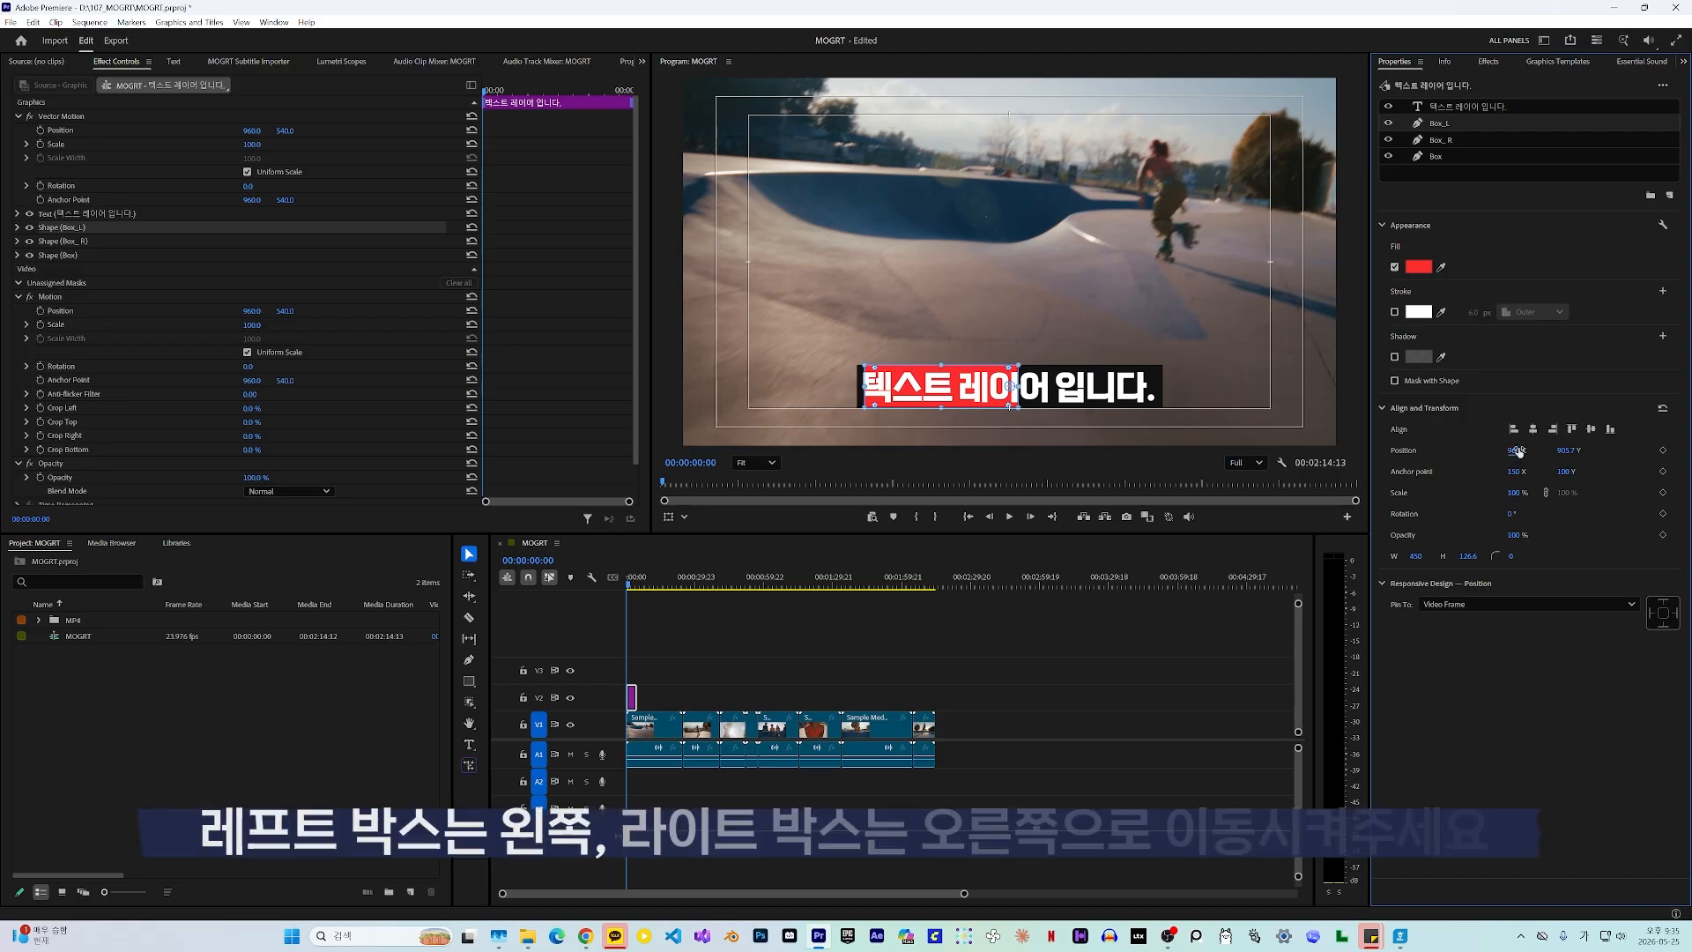
# Move Box_L left to about 765 X and Box_ R right past the caption's end, and stack Box above both.
pyautogui.moveTo(1517, 451); pyautogui.dragTo(1400, 465)
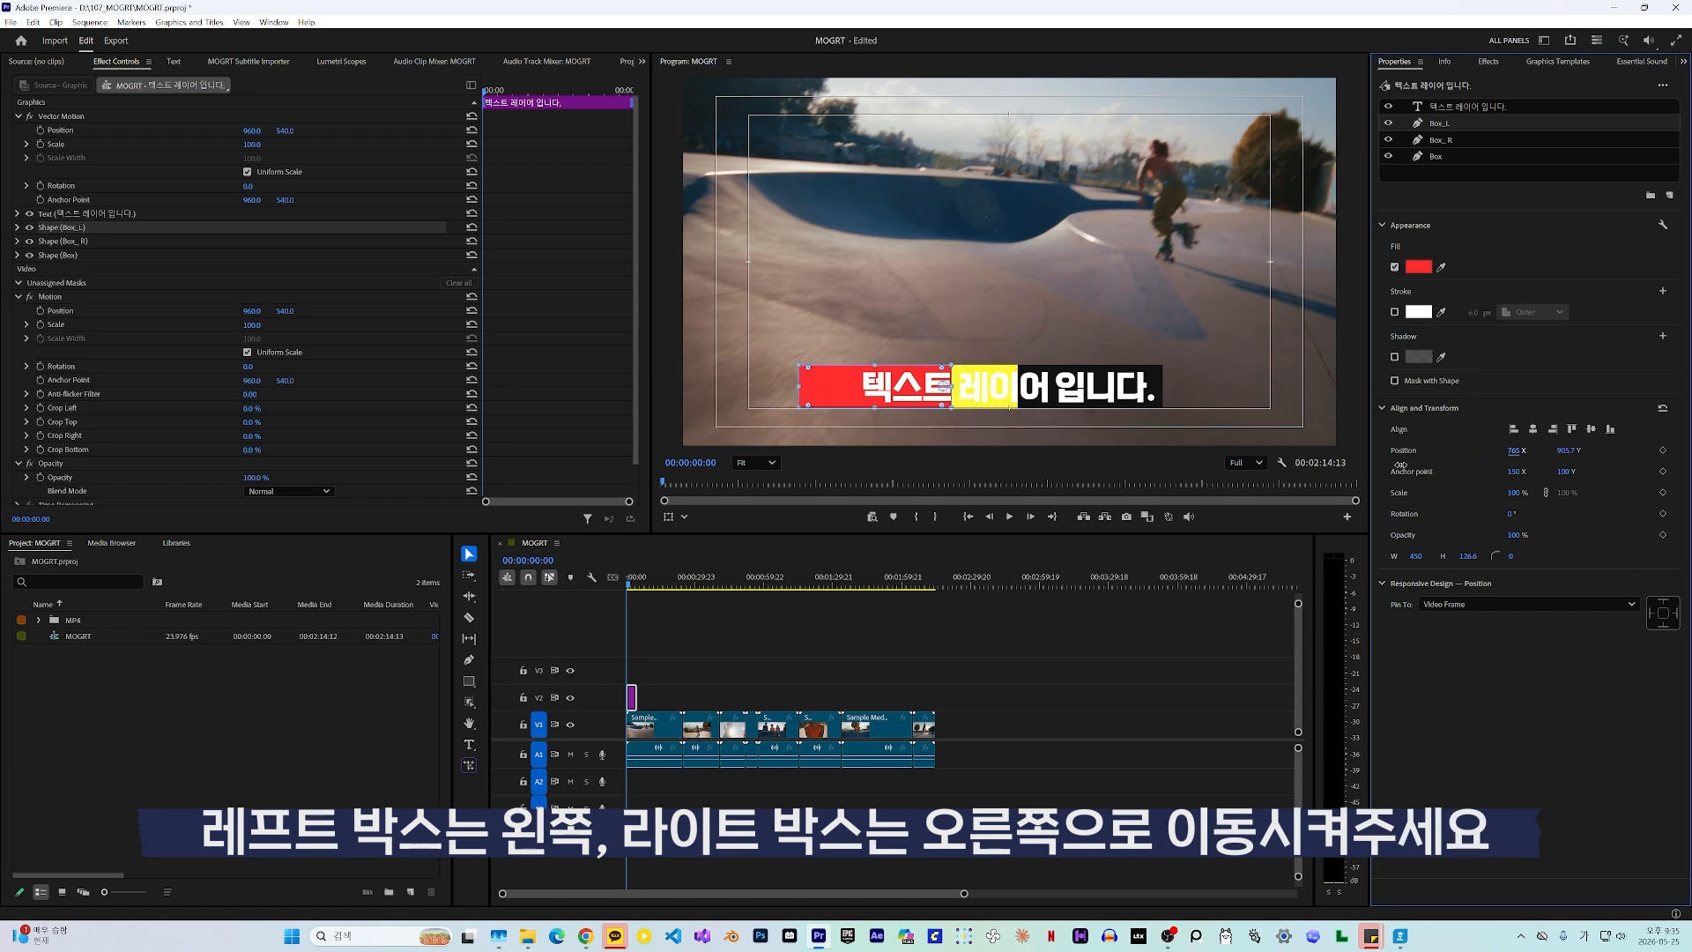
pyautogui.click(1436, 139)
pyautogui.moveTo(1515, 451); pyautogui.dragTo(1690, 453)
pyautogui.moveTo(1437, 156); pyautogui.dragTo(1440, 114)
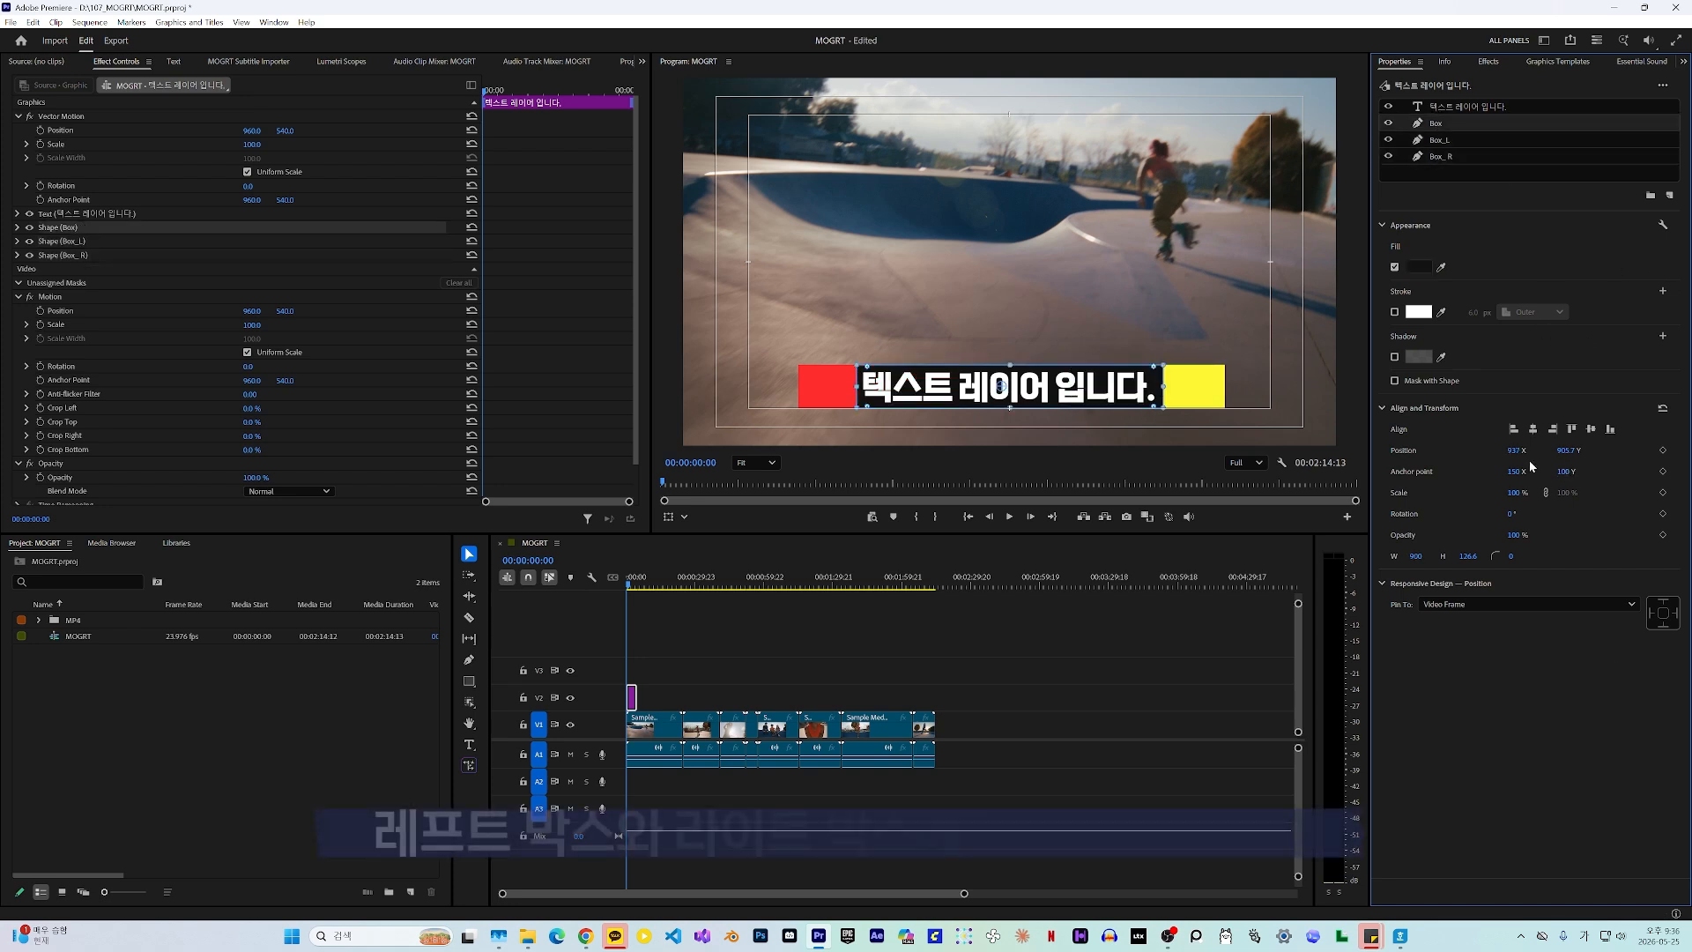
# Round the corners of Box_L and Box_ R to 100 and move them inward to about 876 X and 1451 X.
pyautogui.click(1445, 141)
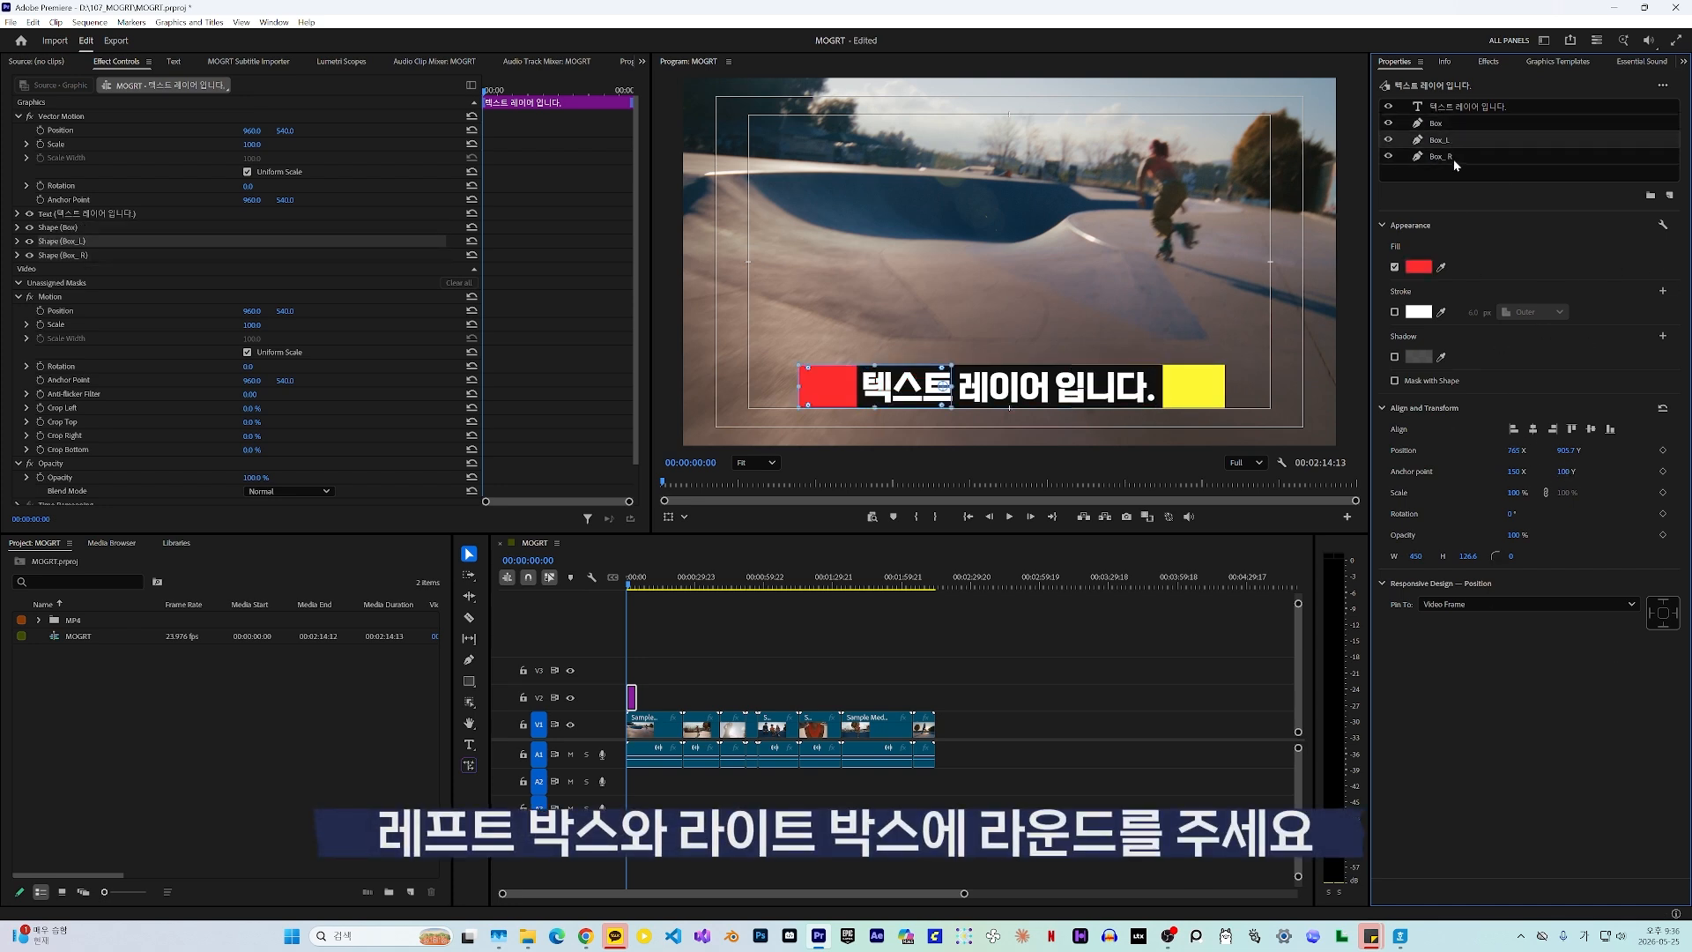
pyautogui.keyDown('shift'); pyautogui.click(1441, 156); pyautogui.keyUp('shift')
pyautogui.moveTo(1509, 596); pyautogui.dragTo(1579, 596)
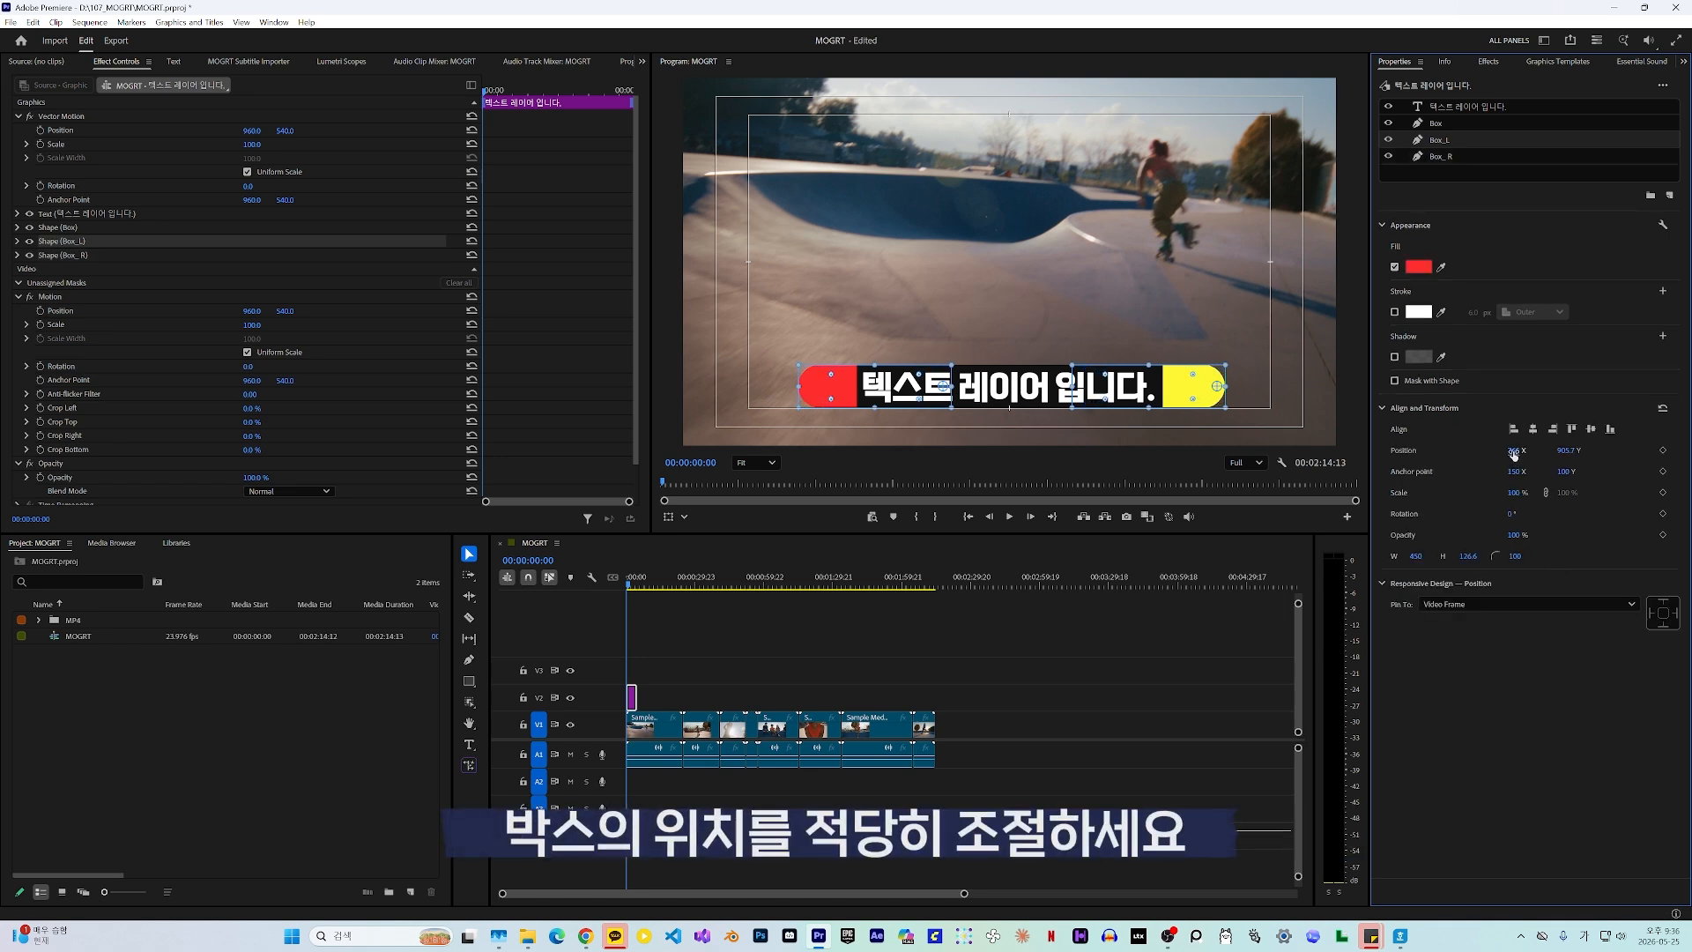
pyautogui.moveTo(1514, 453); pyautogui.dragTo(1446, 459)
pyautogui.click(1434, 156)
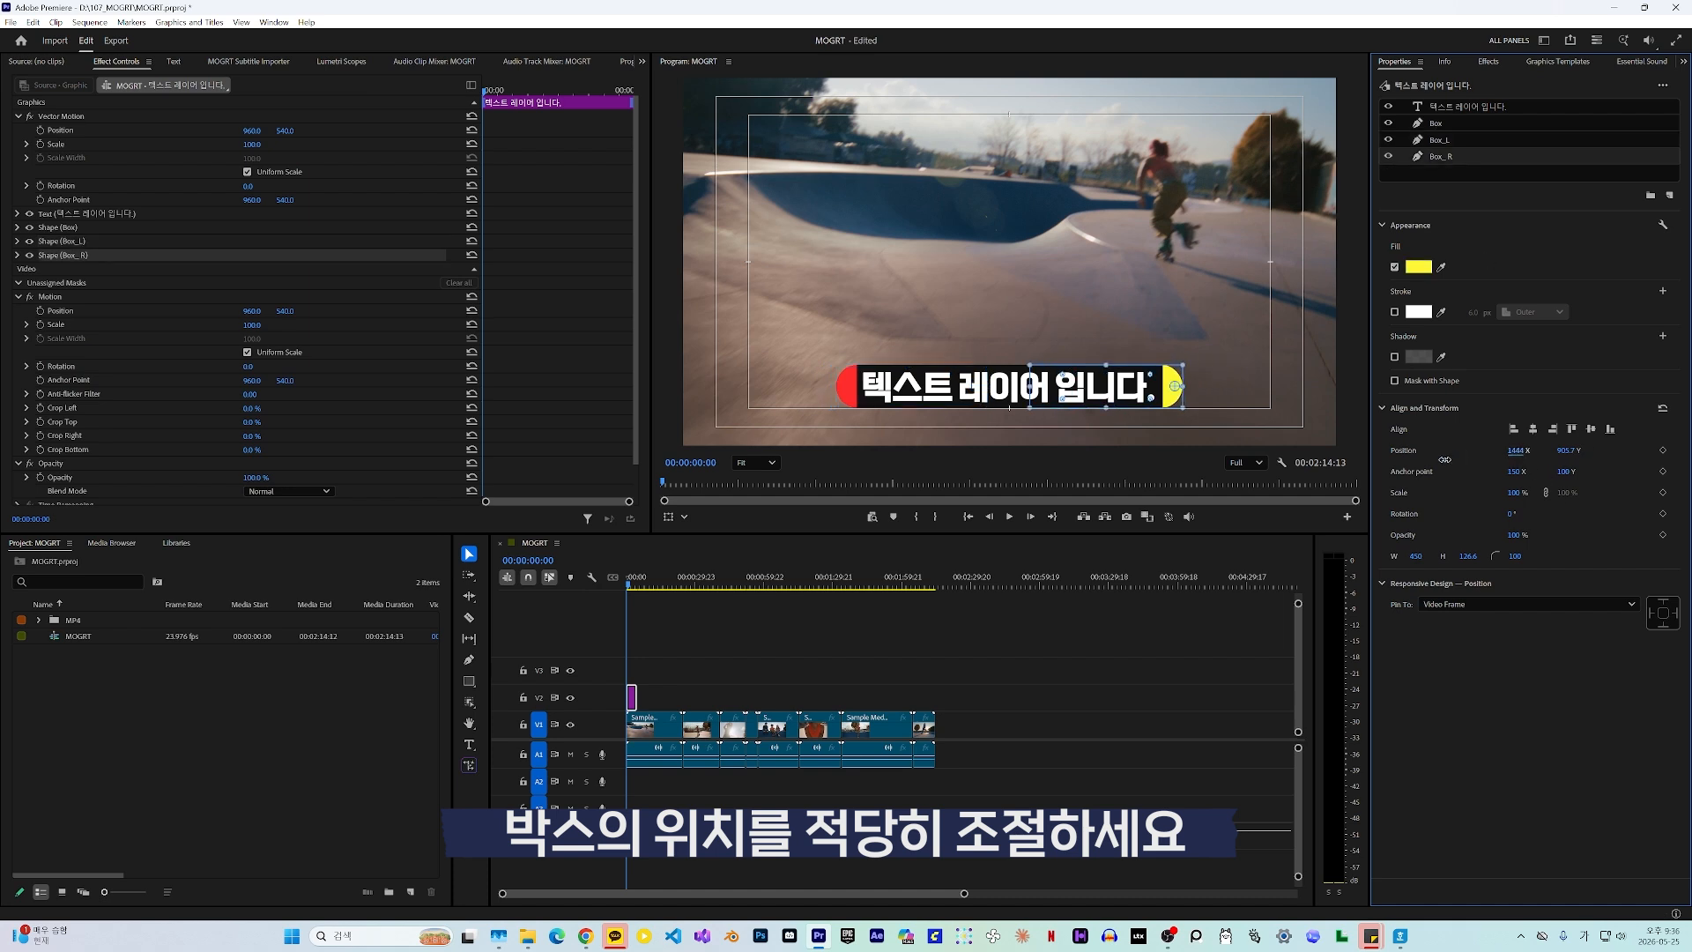
# Pin the Box shape to the caption's text layer on all four sides.
pyautogui.click(1439, 122)
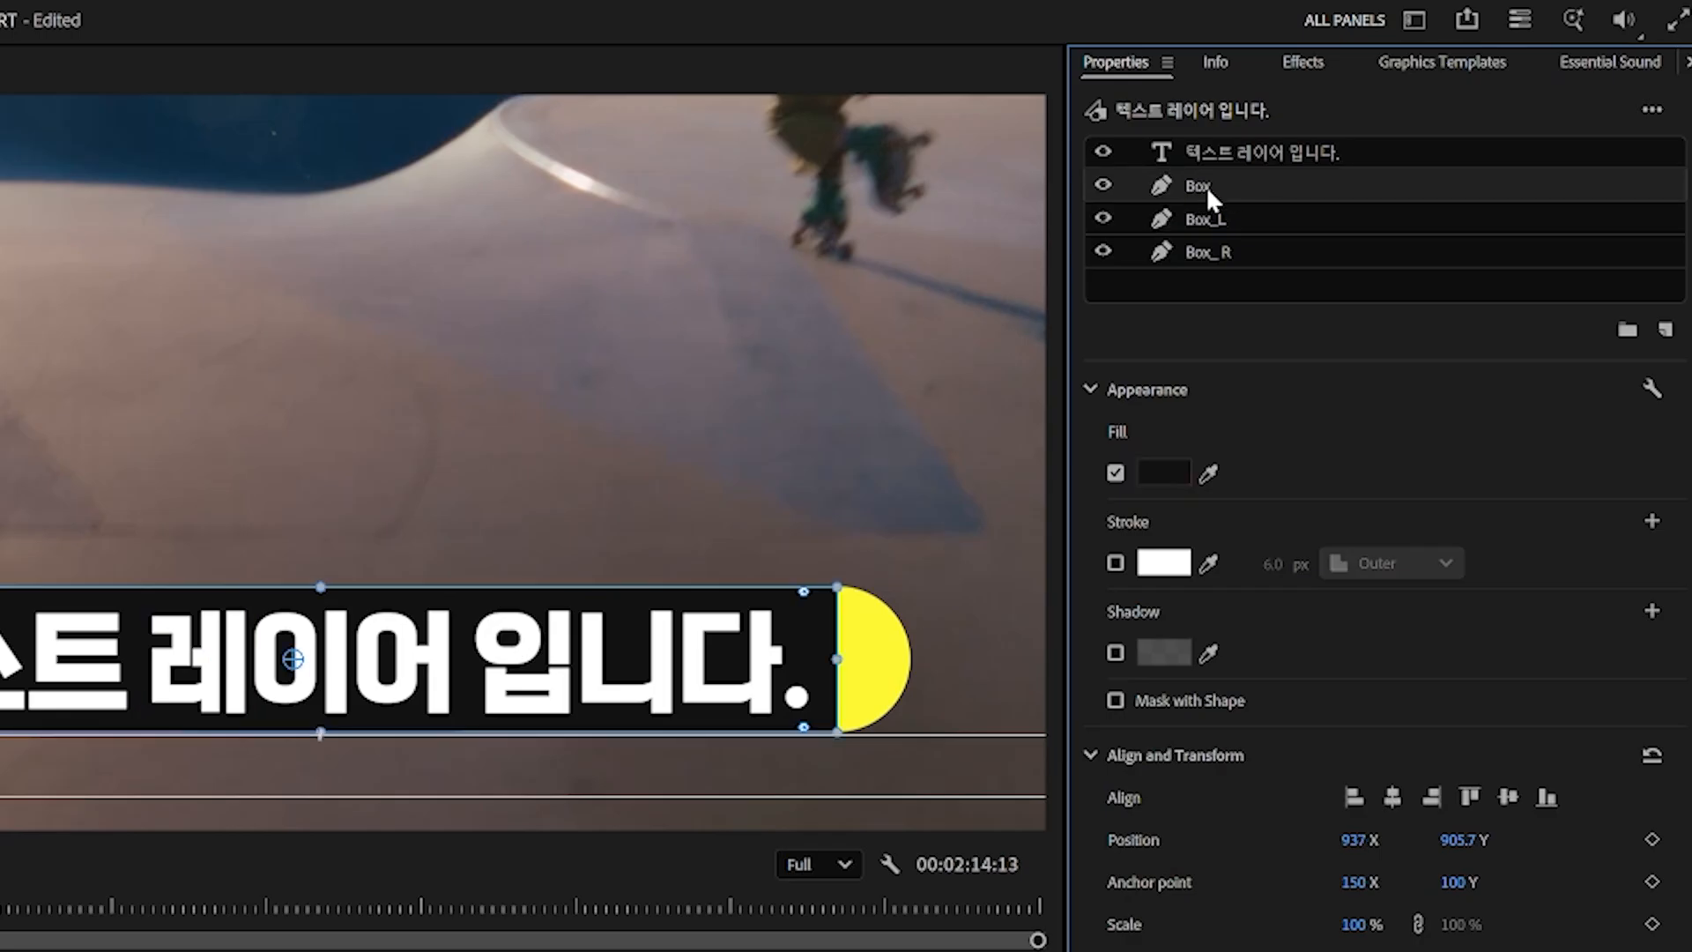
pyautogui.click(1275, 155)
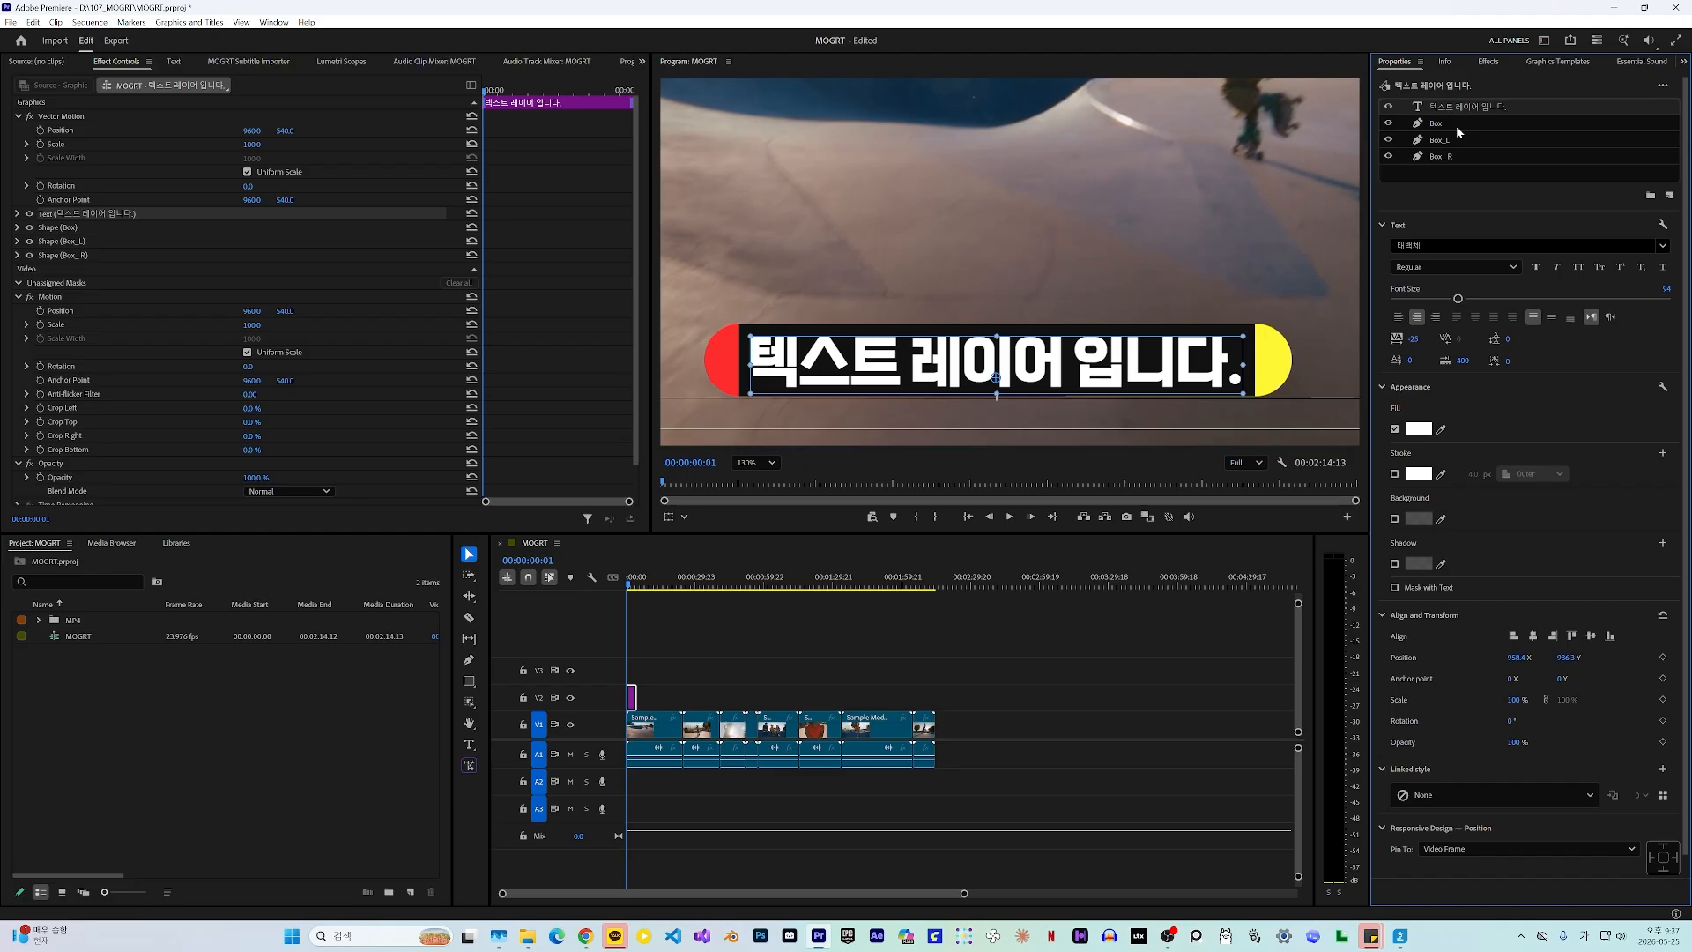
pyautogui.click(1438, 126)
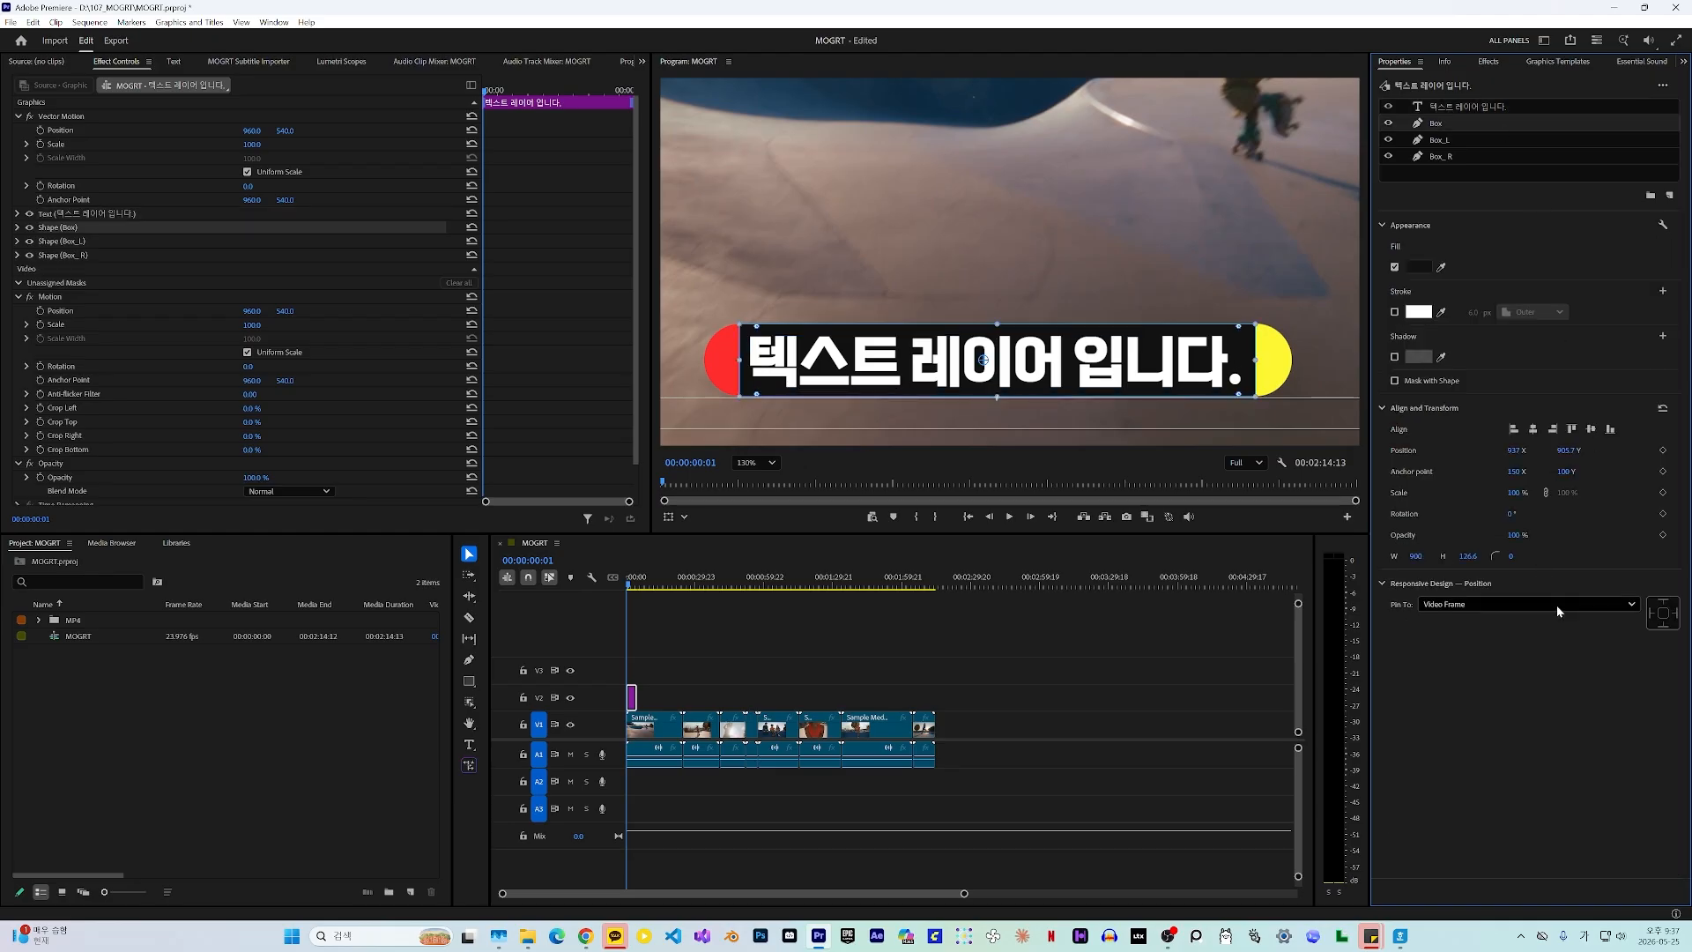
pyautogui.click(1556, 604)
pyautogui.click(1509, 645)
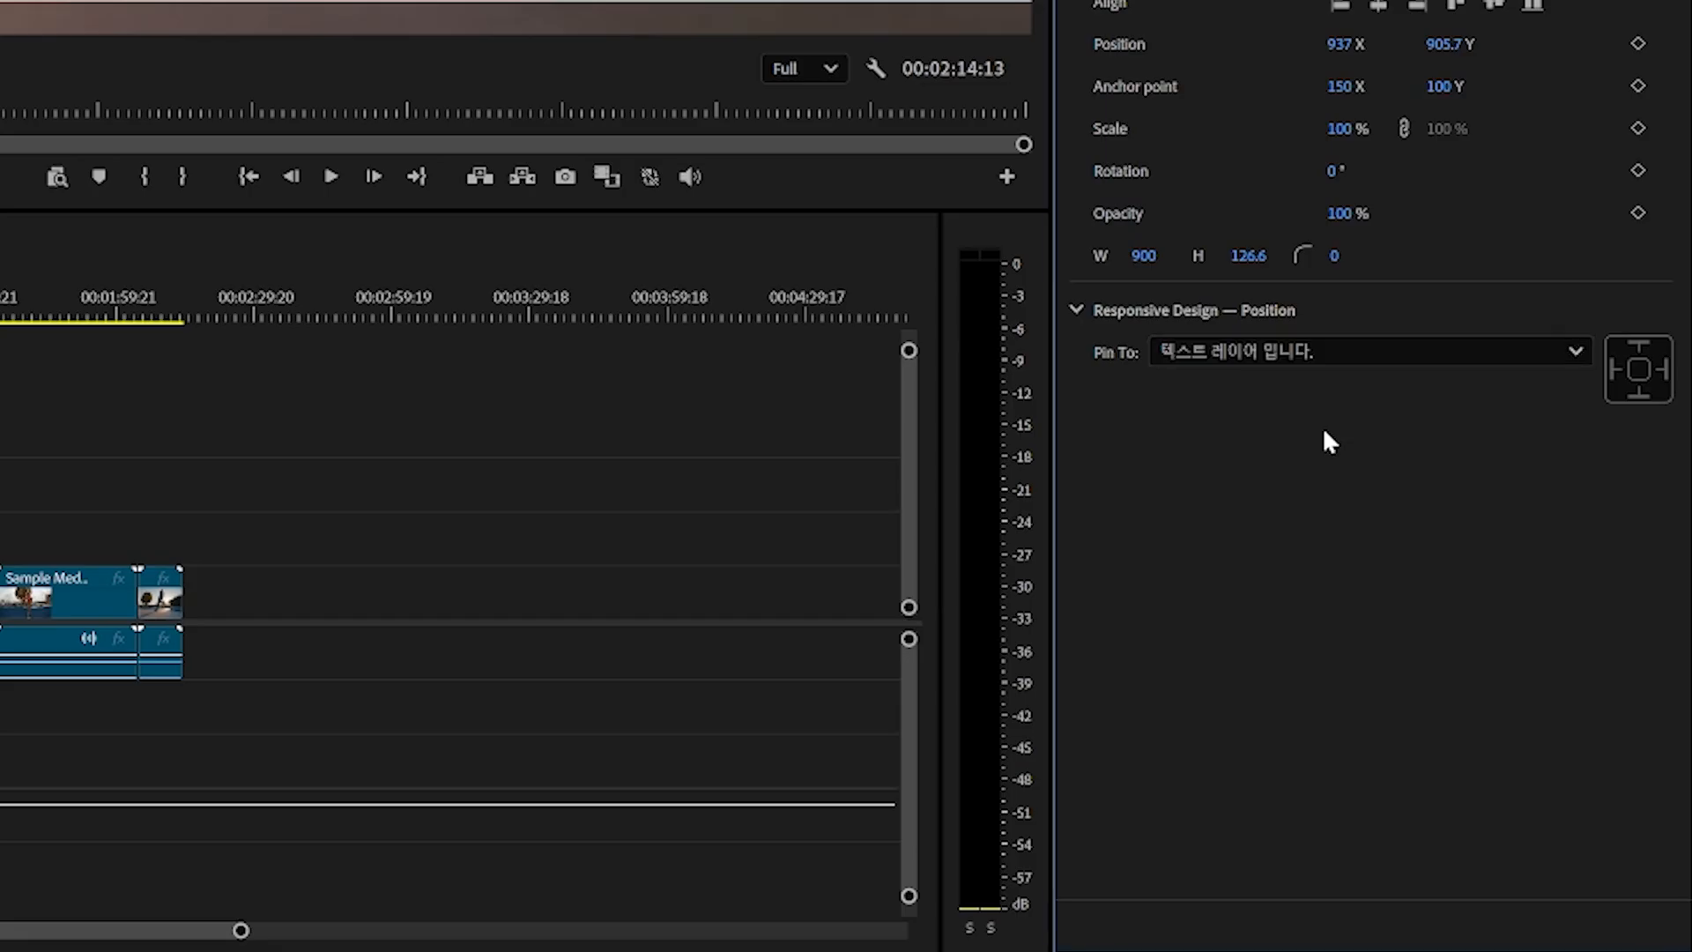
pyautogui.click(1639, 370)
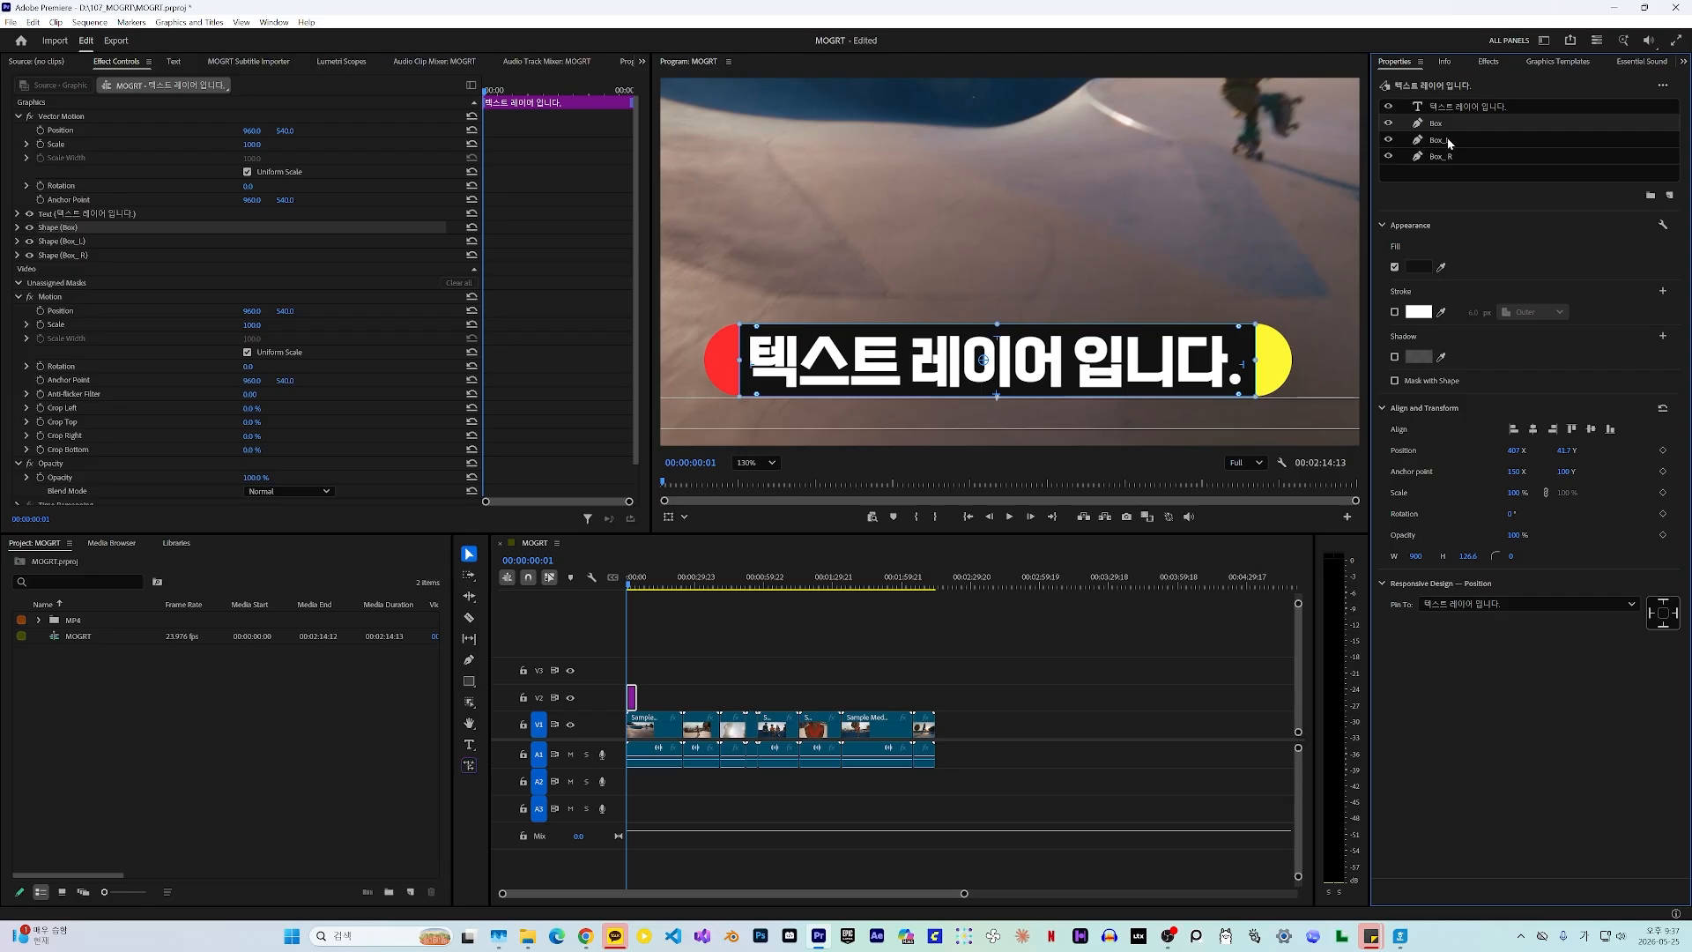
# Pin the Box_L shape to Box on its left edge only.
pyautogui.click(1448, 141)
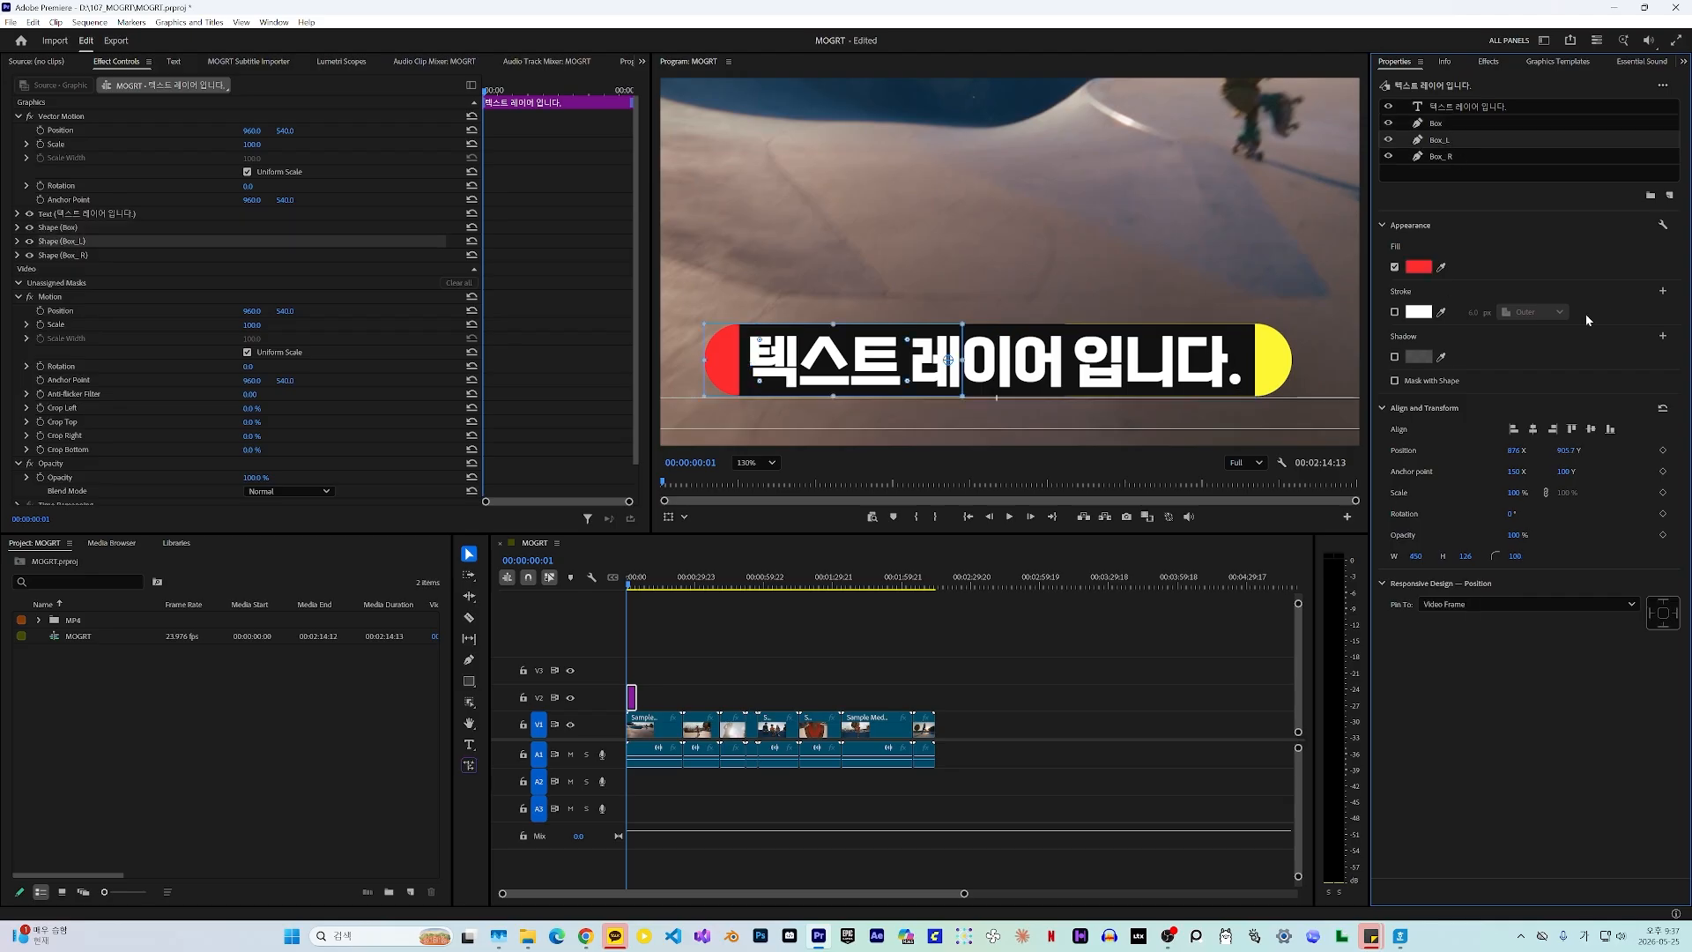
pyautogui.click(1440, 125)
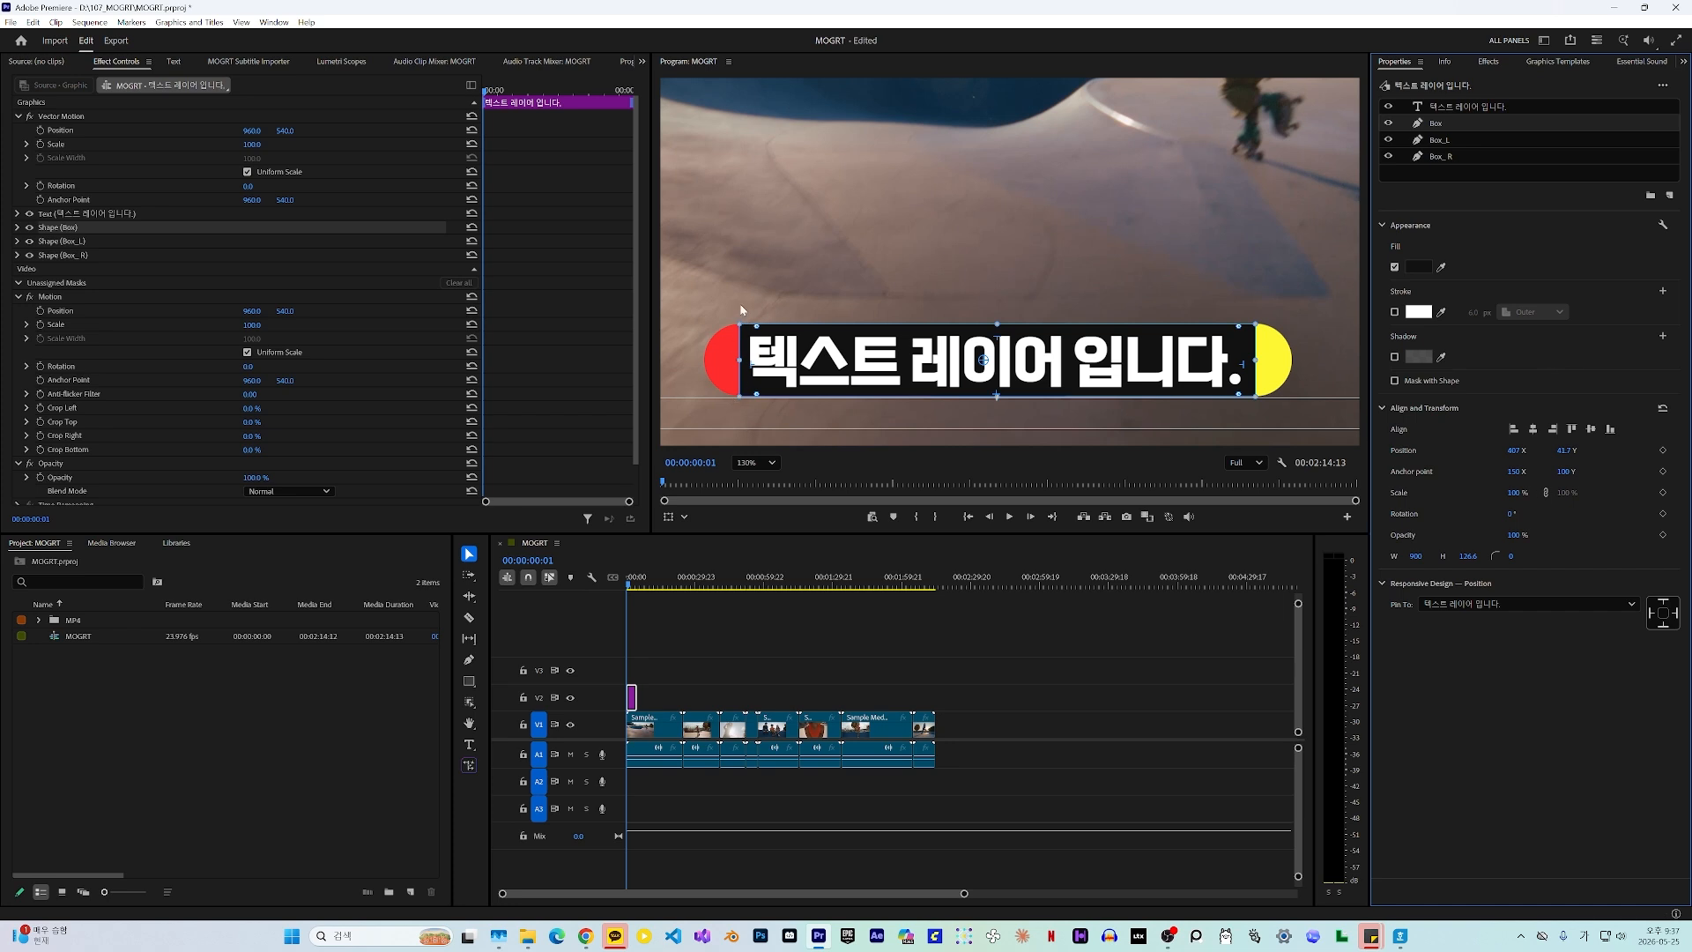
pyautogui.click(1448, 141)
pyautogui.click(1577, 604)
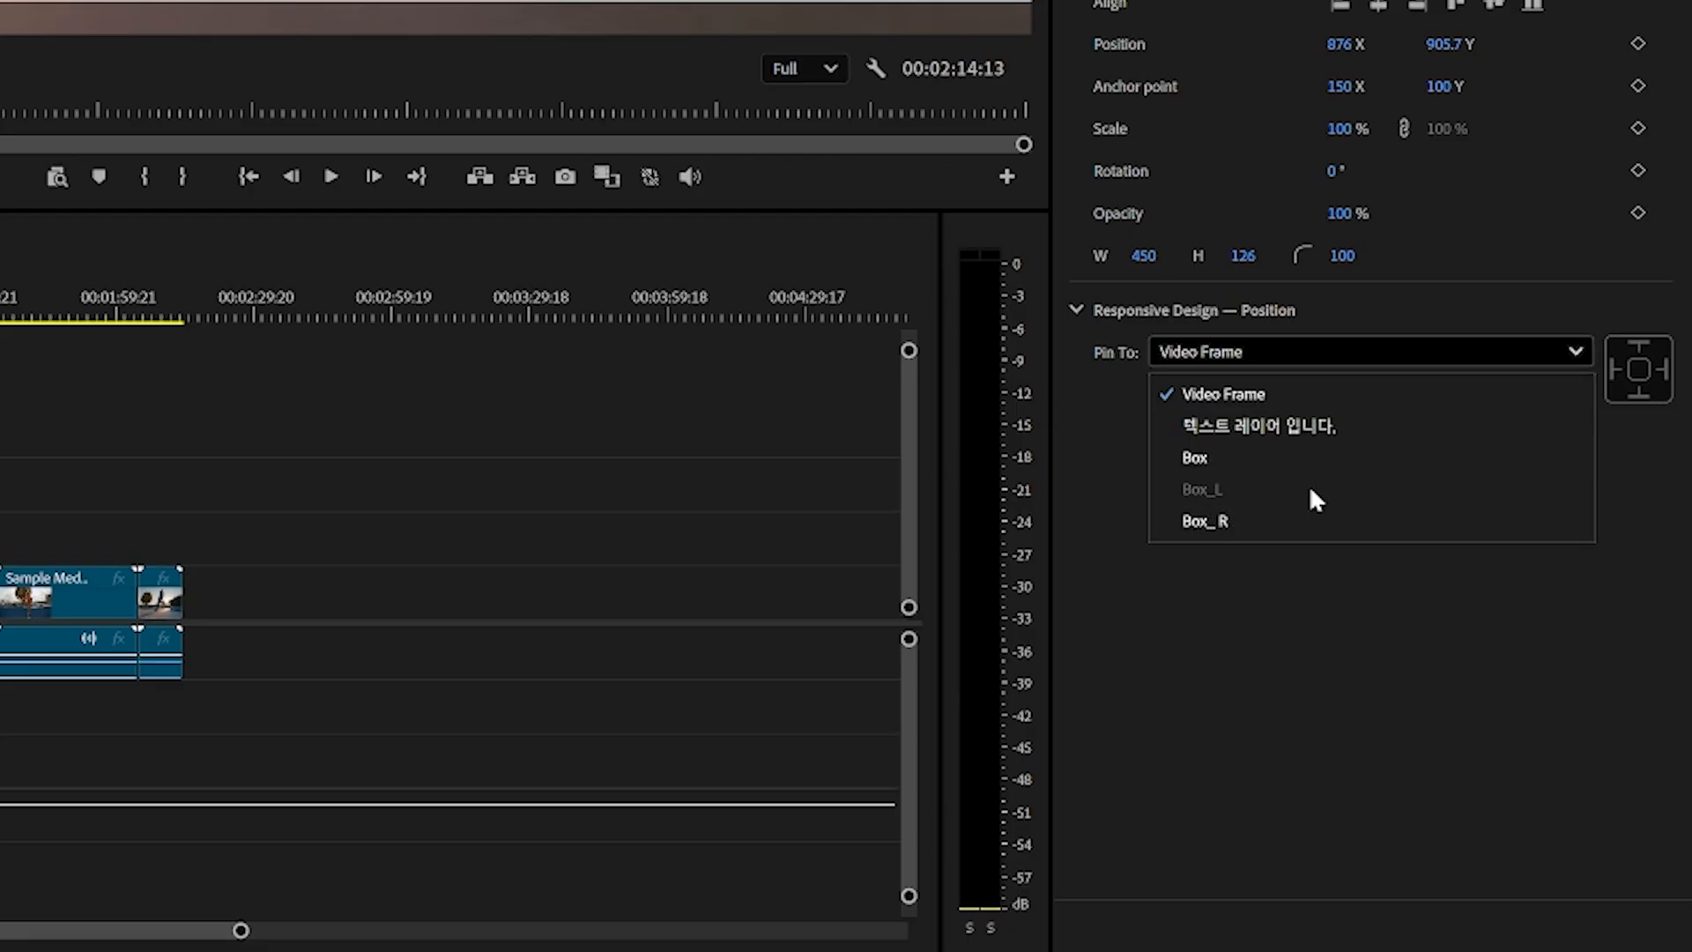
pyautogui.click(1491, 656)
pyautogui.click(1615, 369)
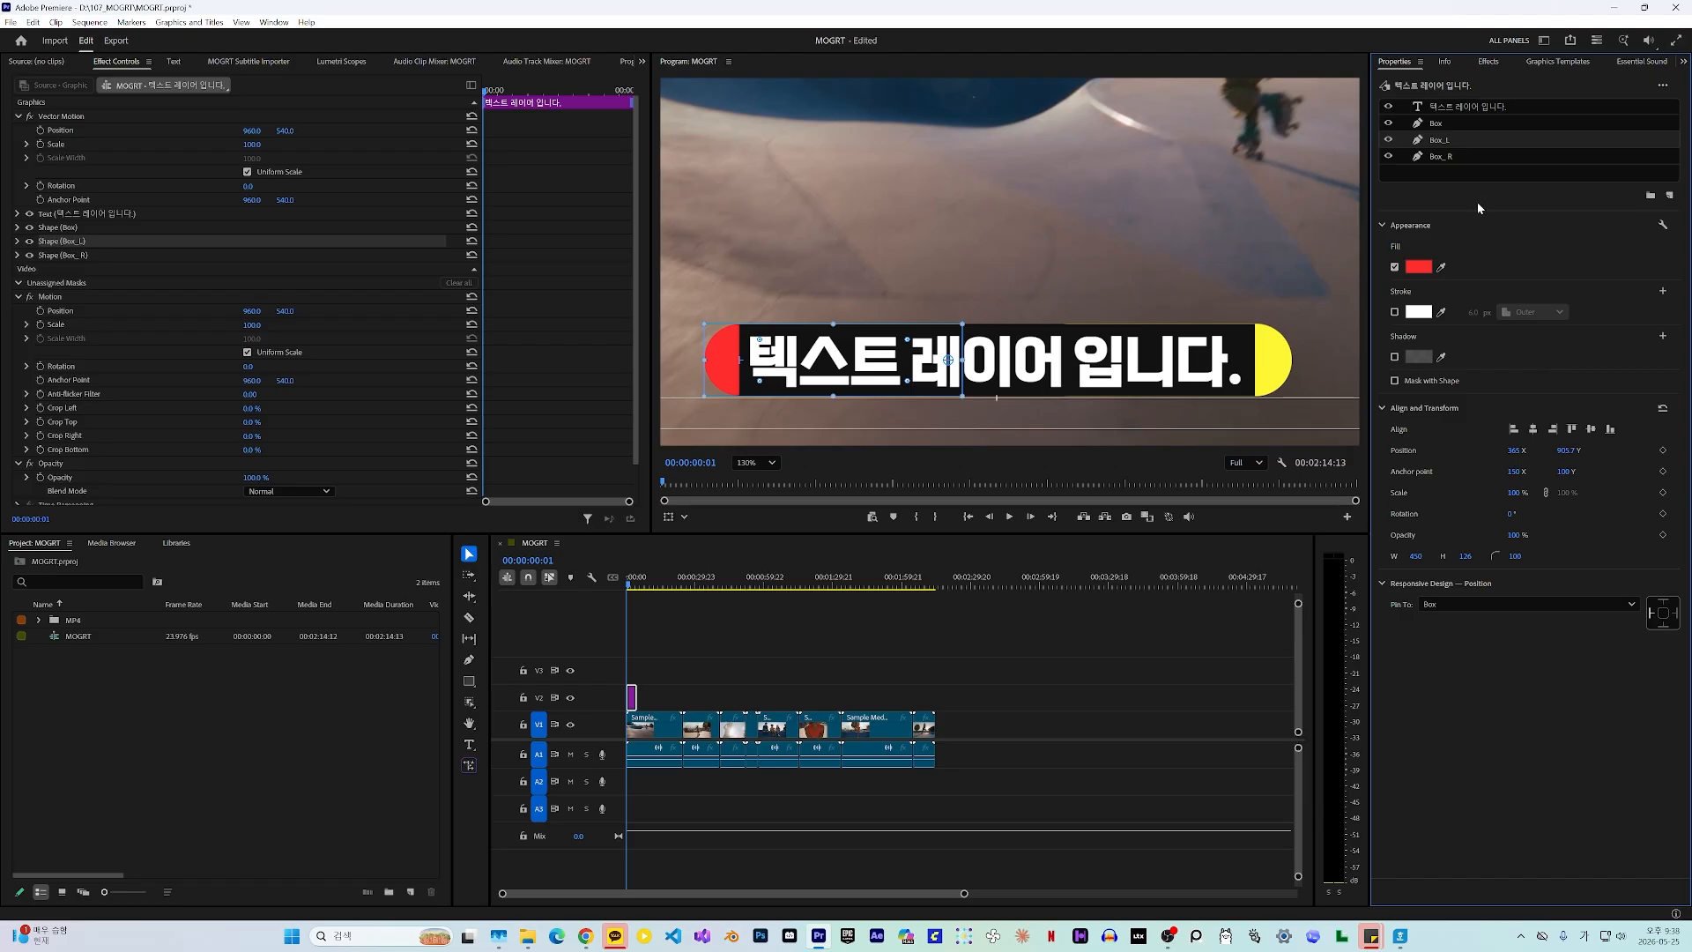
# Pin the Box_ R shape to Box on its right edge only.
pyautogui.click(1451, 156)
pyautogui.click(1531, 605)
pyautogui.click(1455, 657)
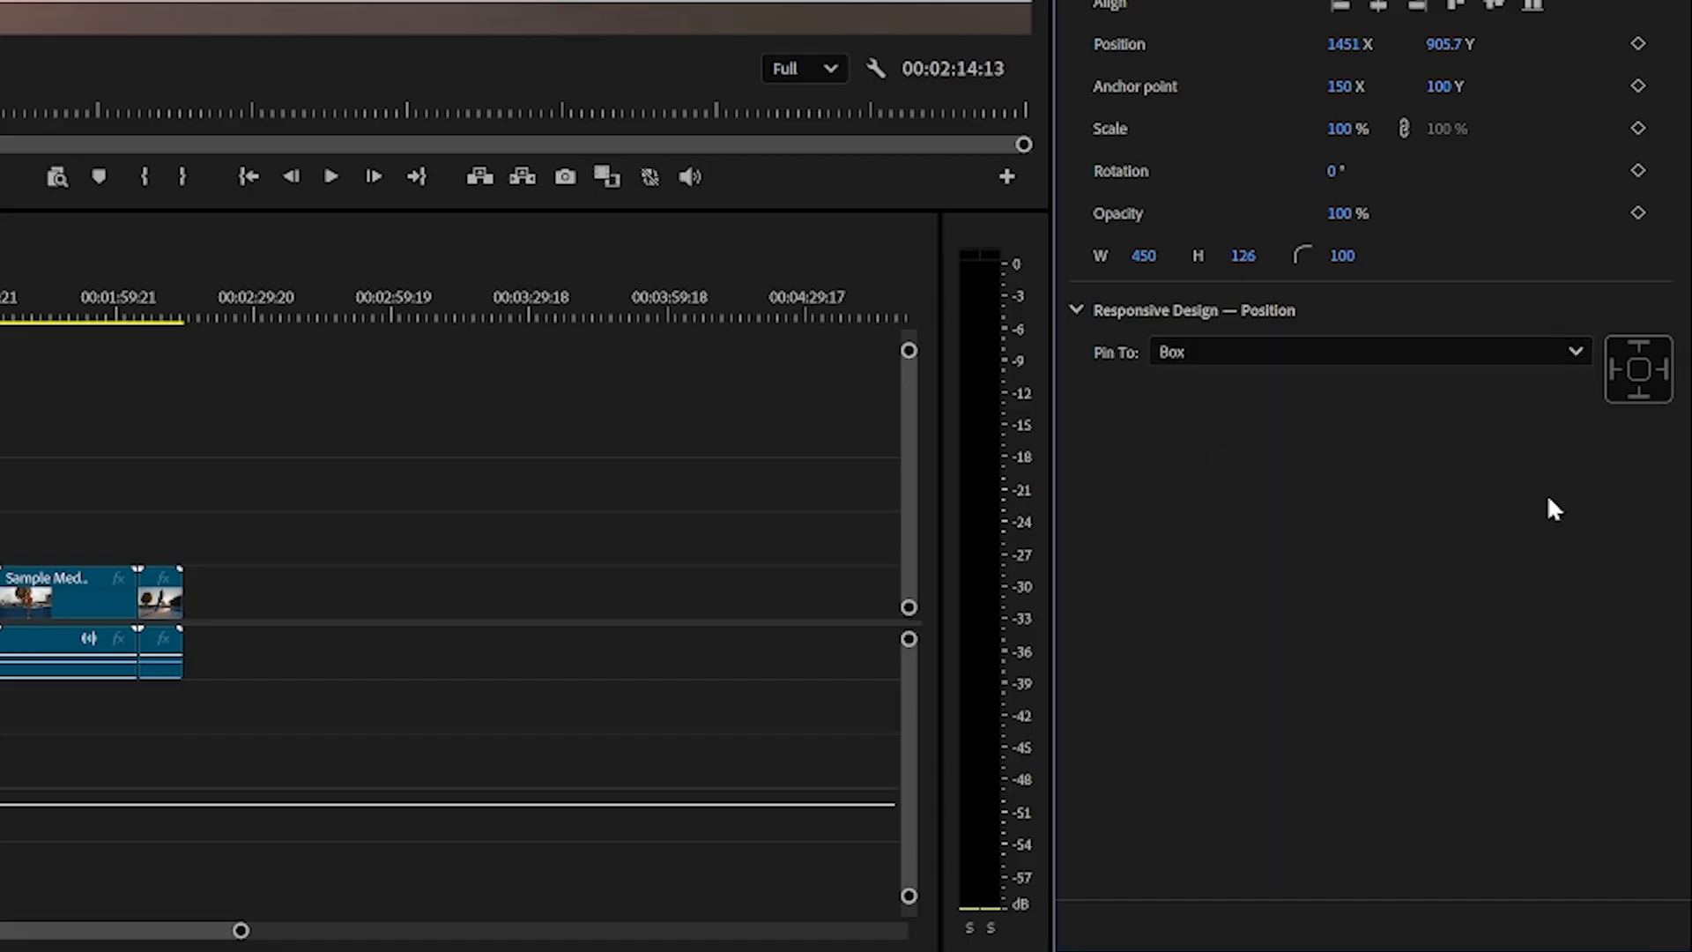
pyautogui.click(1665, 368)
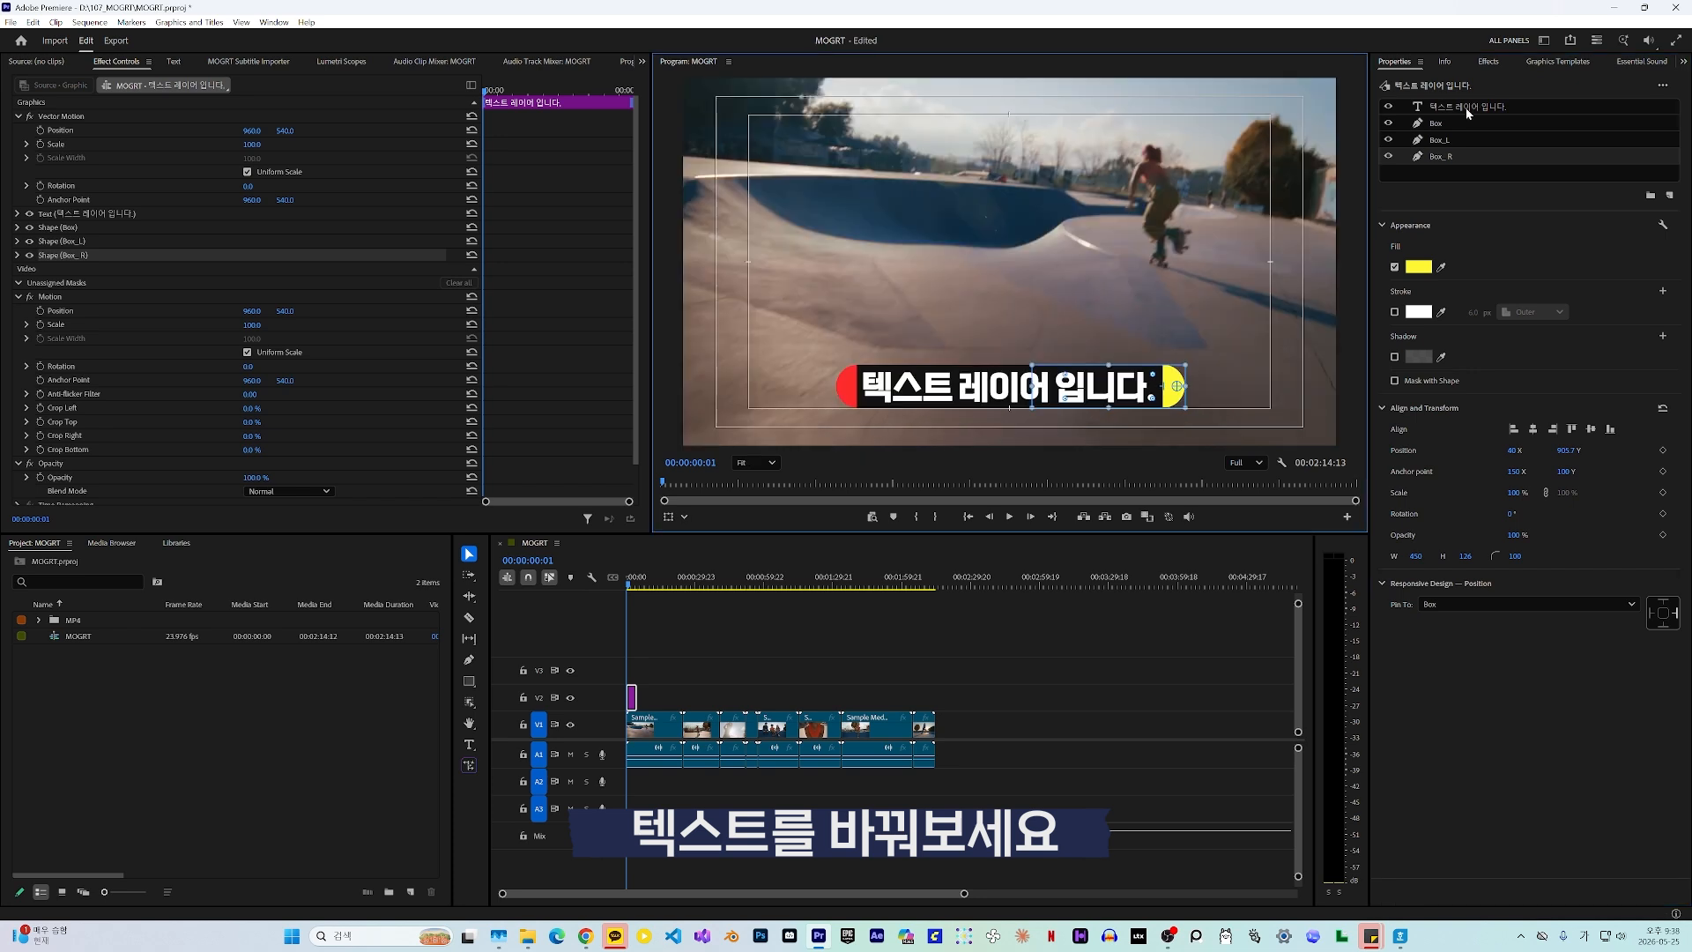
# Replace the caption text with "텍스트에 따라 박스가 길어집니다." to test how the boxes respond to longer text.
pyautogui.click(1466, 108)
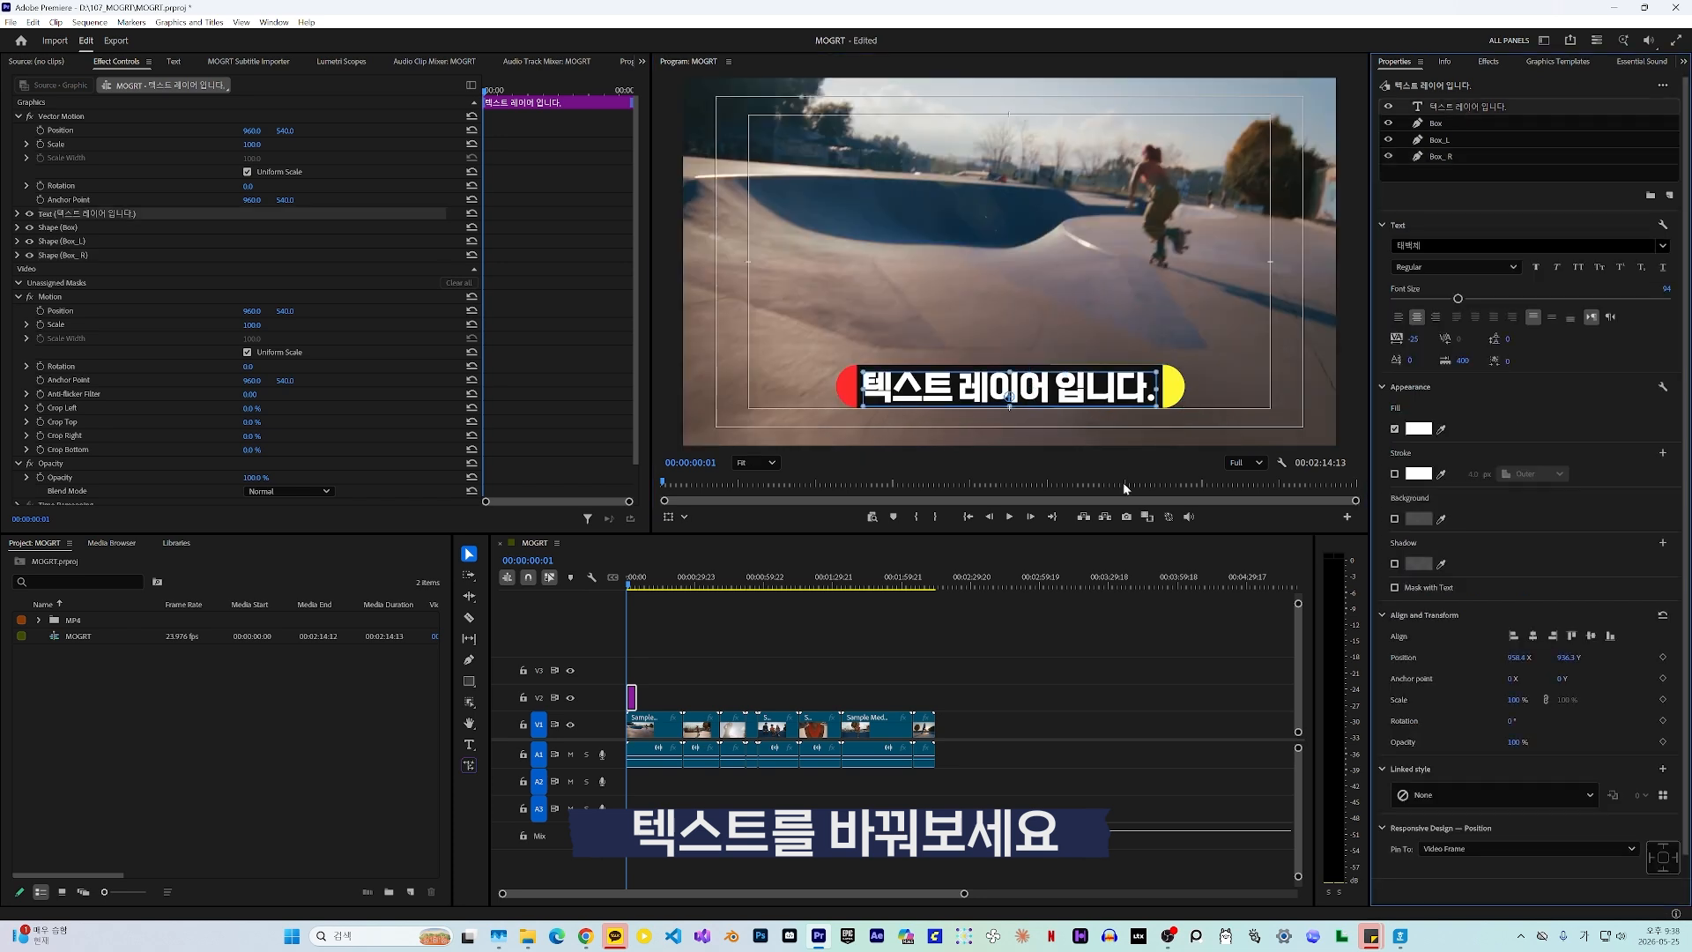
pyautogui.doubleClick(945, 400)
pyautogui.write('텍스트에 까')
pyautogui.write('라 박스가 길어집니다.')
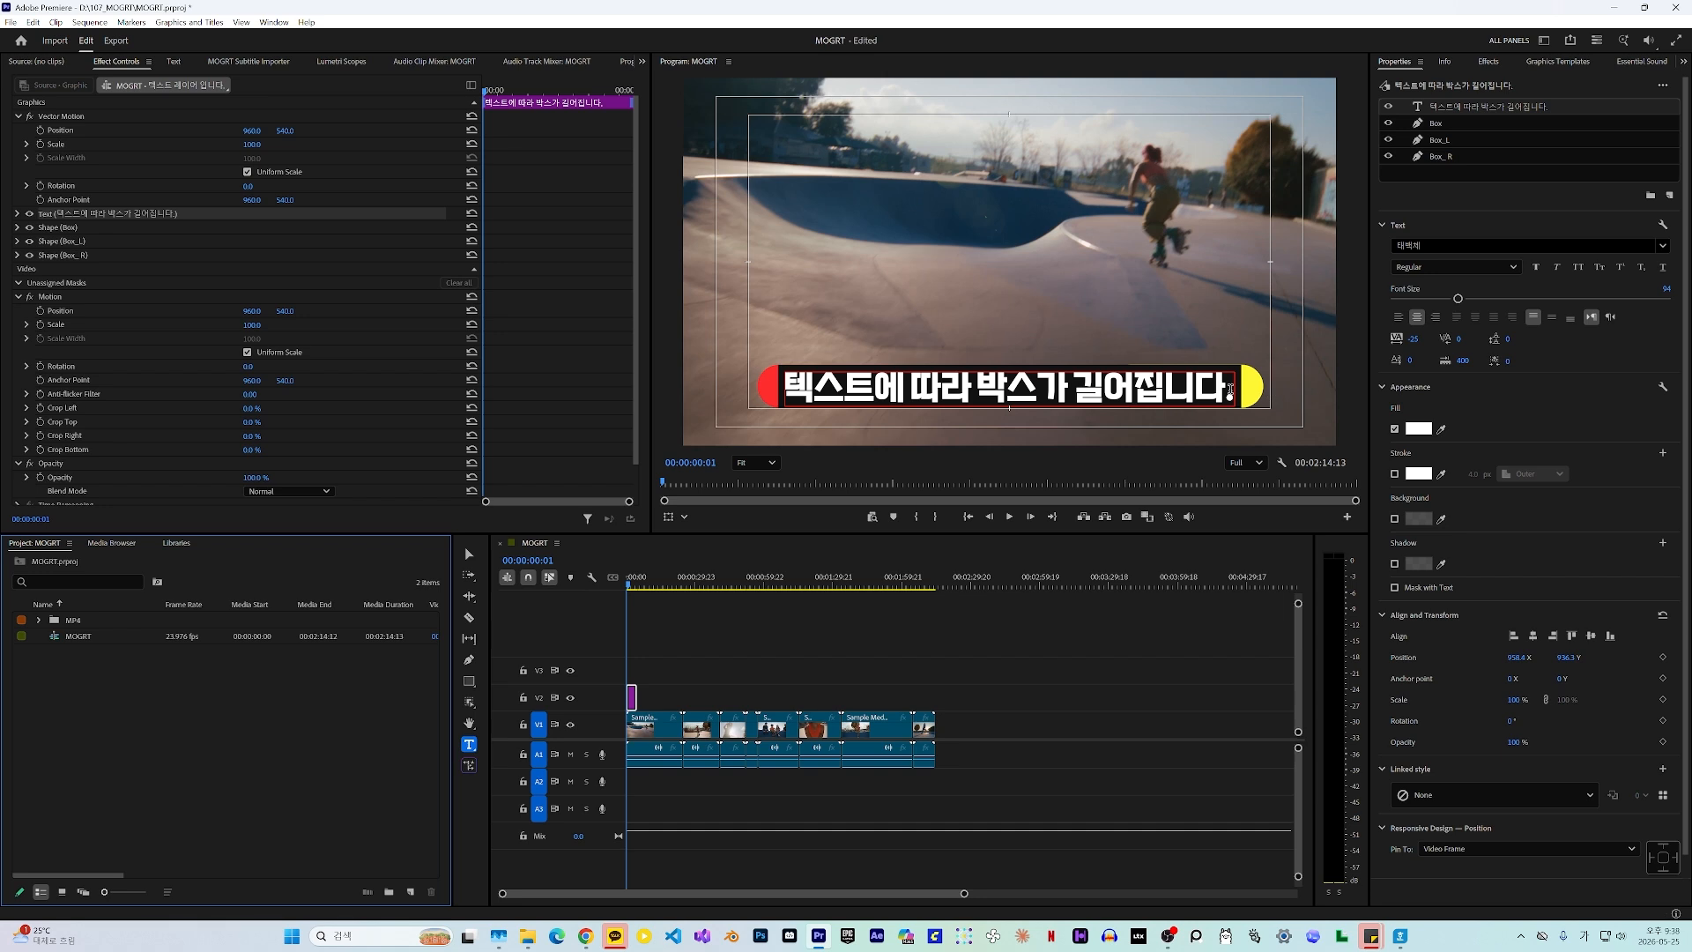
# Shorten the caption text to "텍스트" to test how the boxes respond to short text.
pyautogui.click(884, 389)
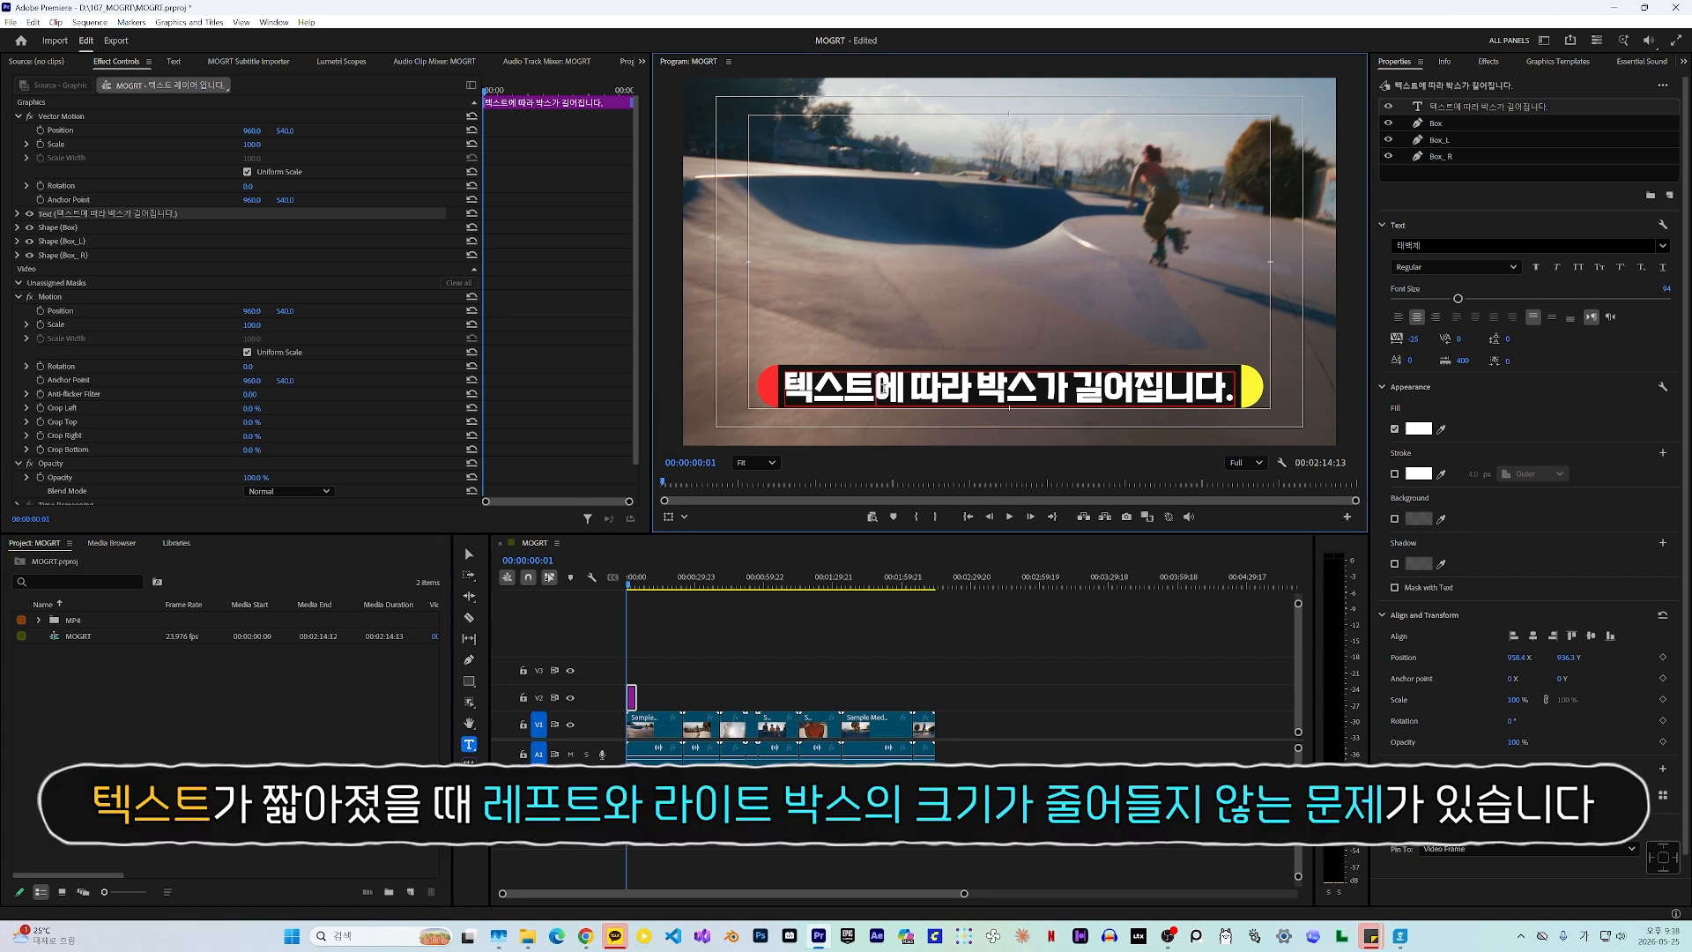
pyautogui.hotkey('shift', 'End')
pyautogui.press('Delete')
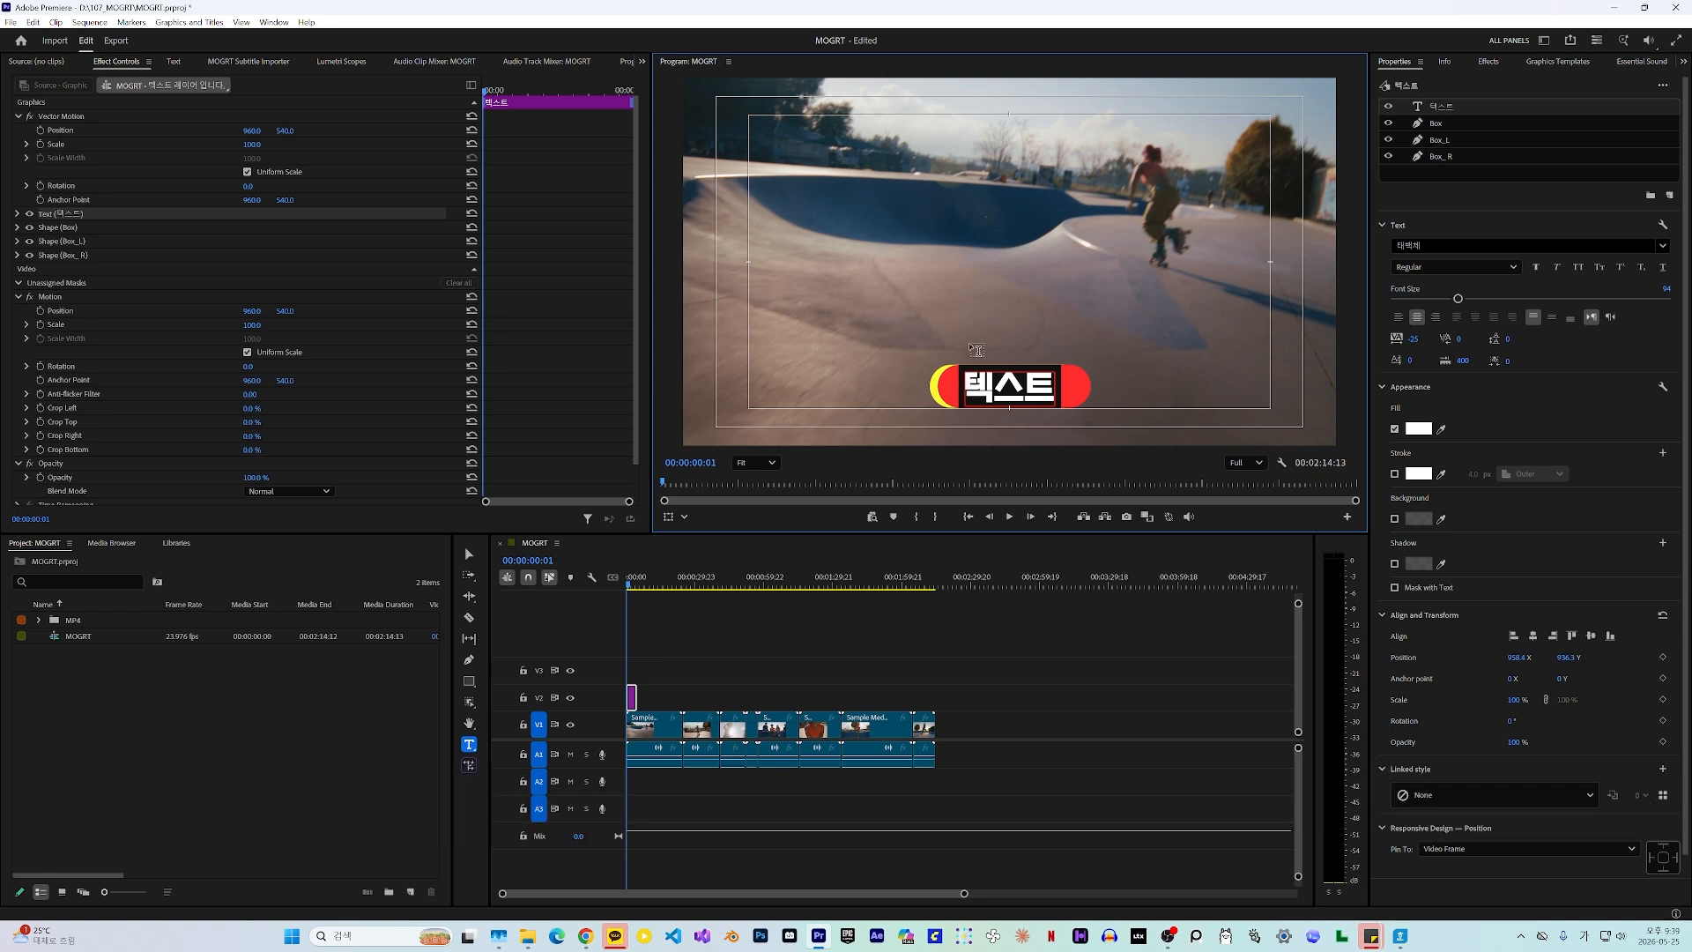
# Select Box_L and Box_ R together and set their width to 100.
pyautogui.click(1445, 122)
pyautogui.keyDown('shift'); pyautogui.click(1446, 155); pyautogui.keyUp('shift')
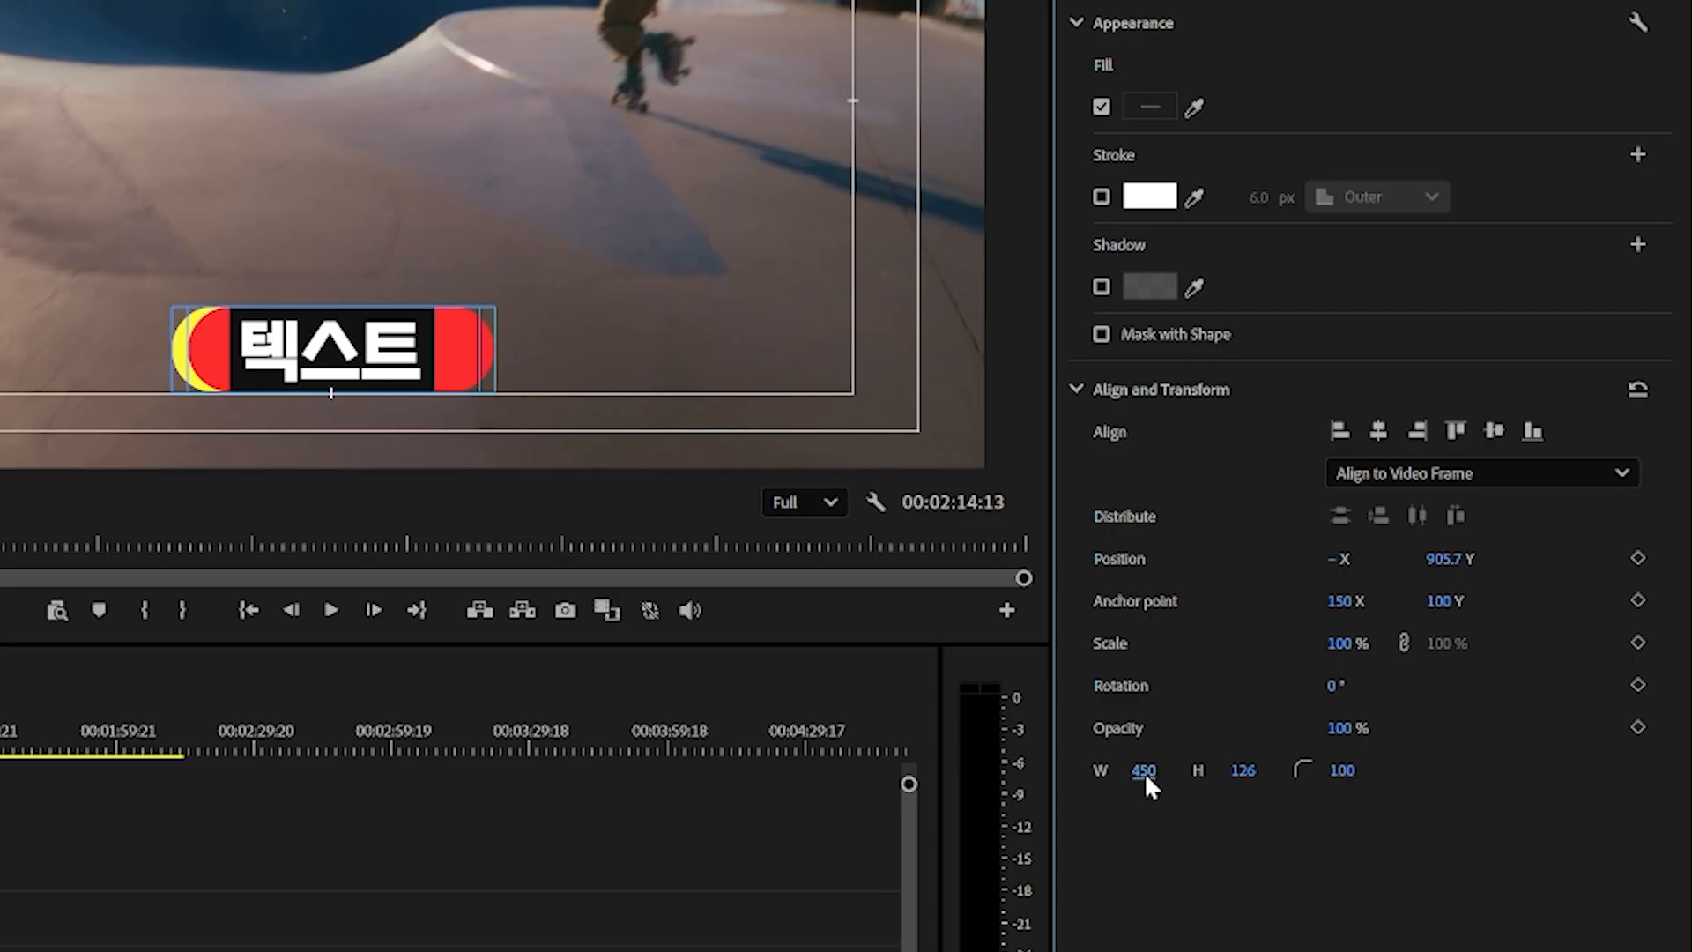
pyautogui.moveTo(1415, 597); pyautogui.dragTo(1396, 600)
pyautogui.moveTo(1106, 775); pyautogui.dragTo(1029, 785)
pyautogui.click(1144, 770)
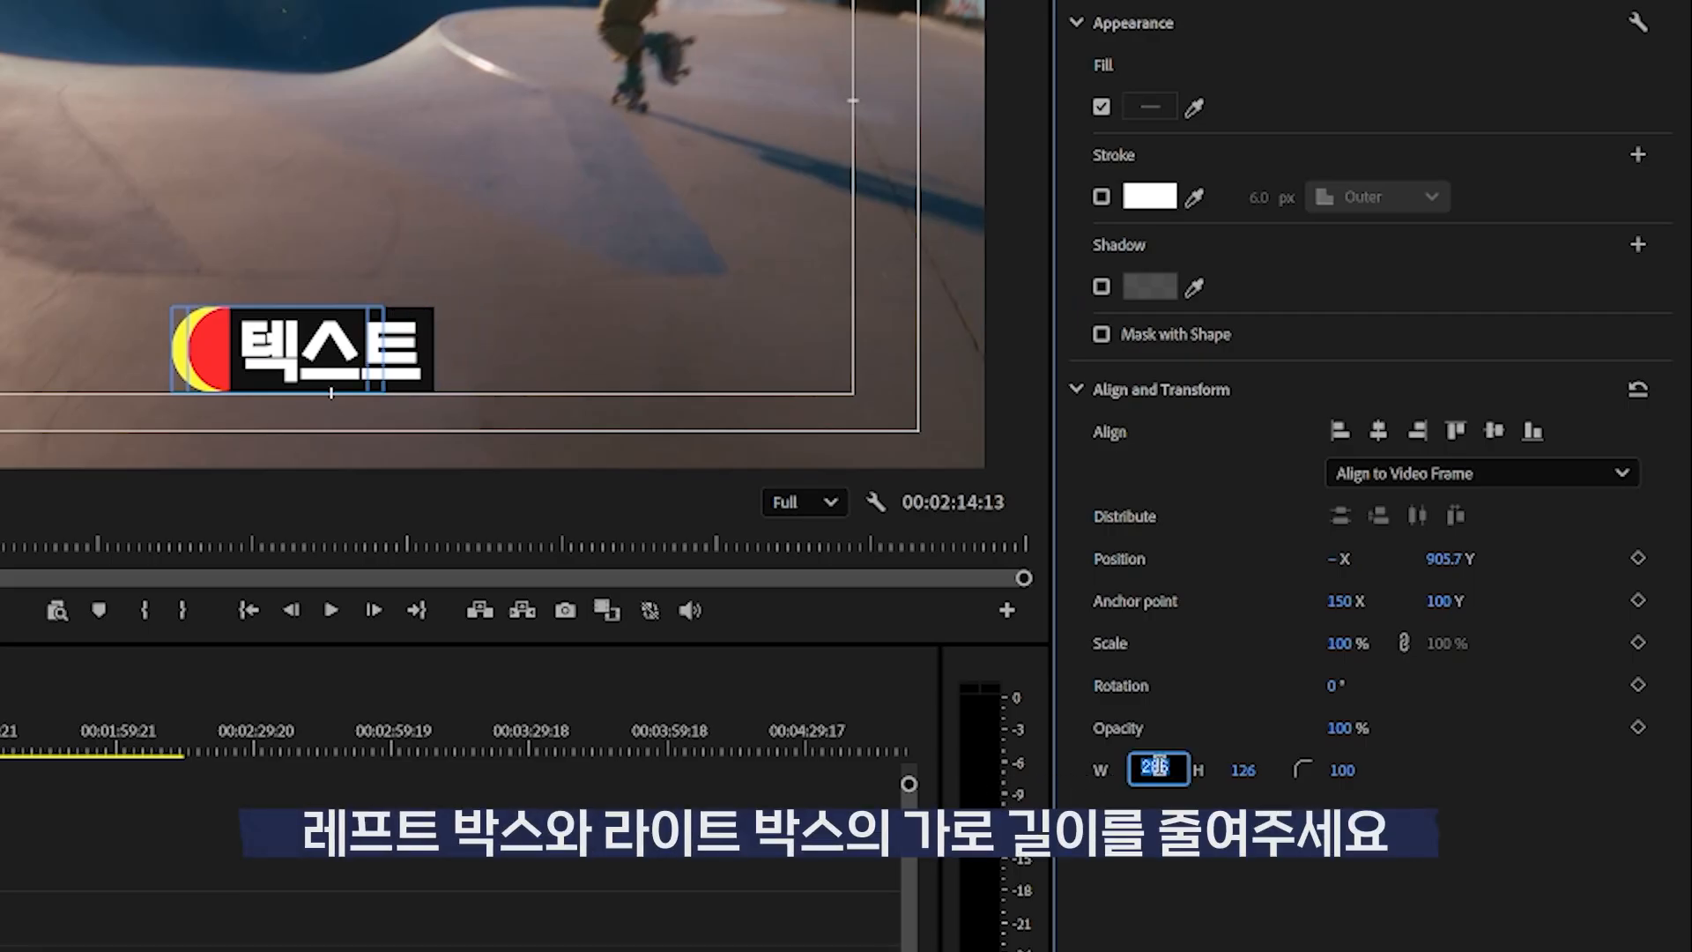
pyautogui.write('100')
pyautogui.press('Return')
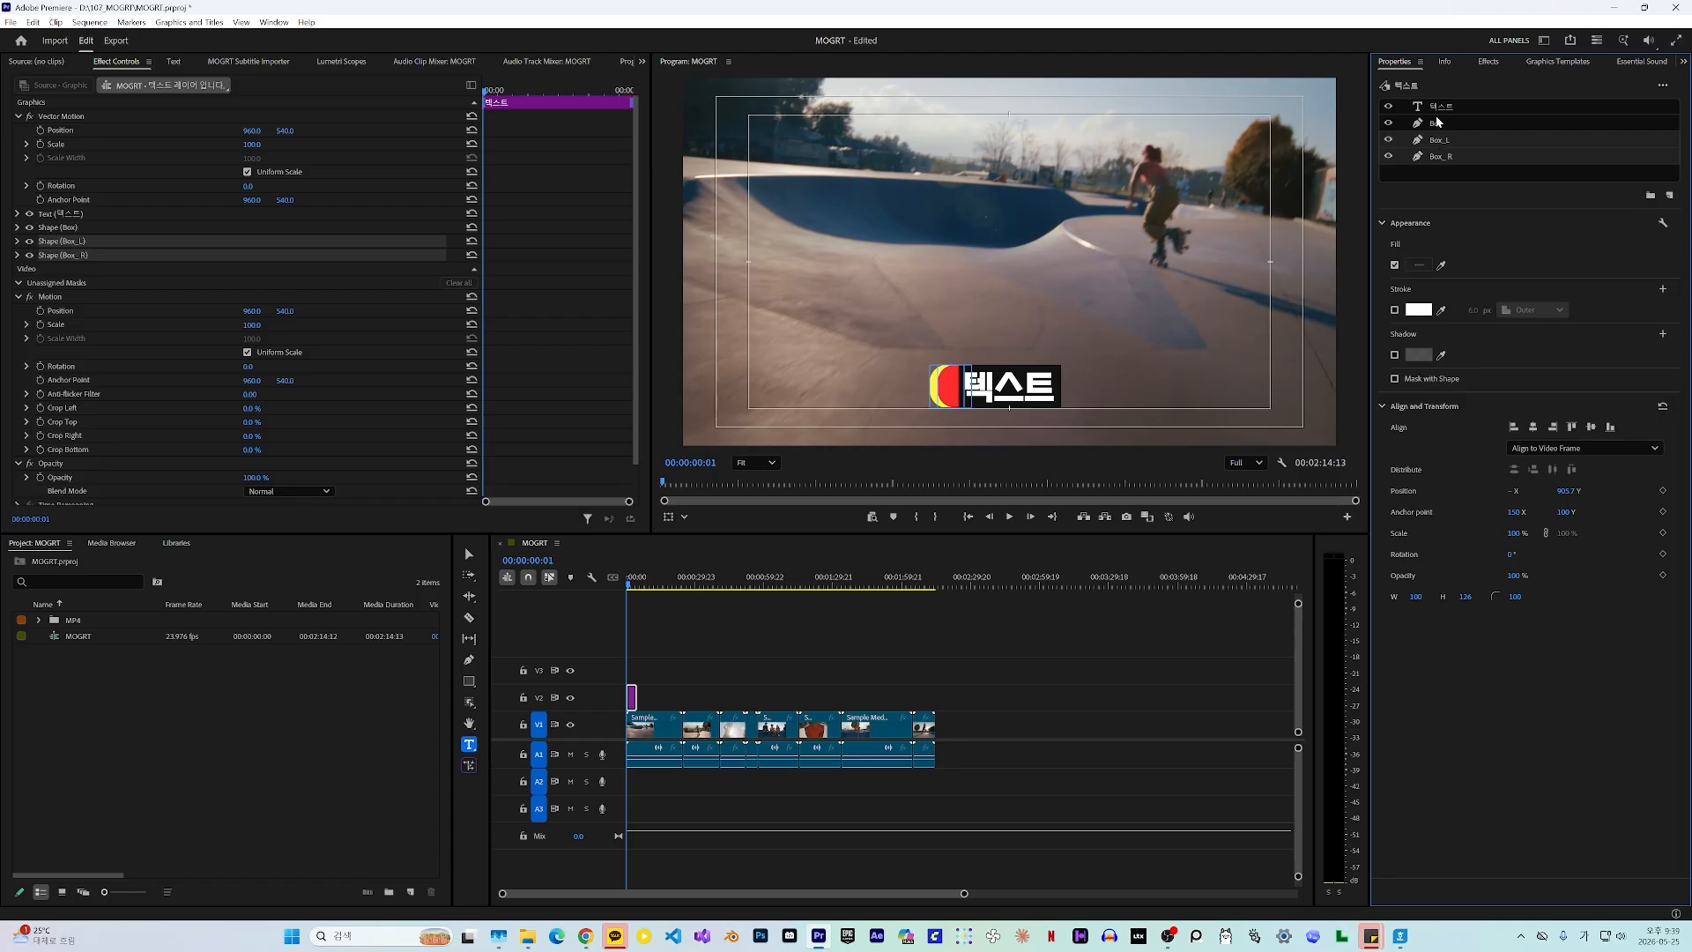
# Release Box_L and Box_ R from Box by setting the pin target of each back to Video Frame.
pyautogui.click(1439, 125)
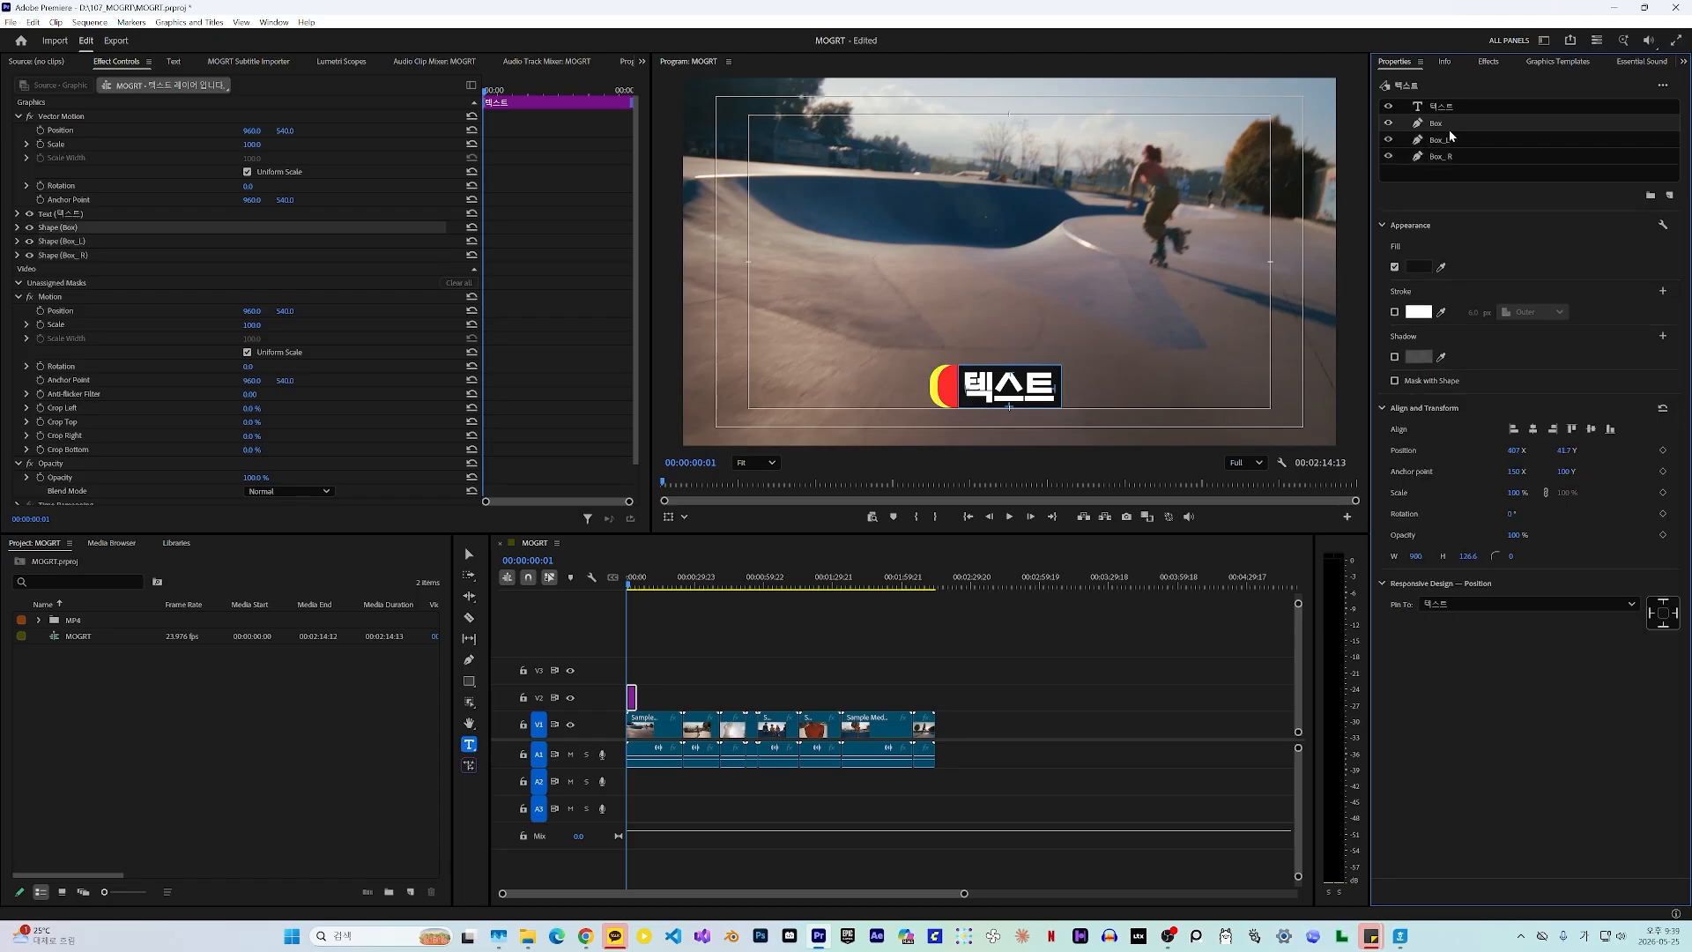
pyautogui.click(1443, 158)
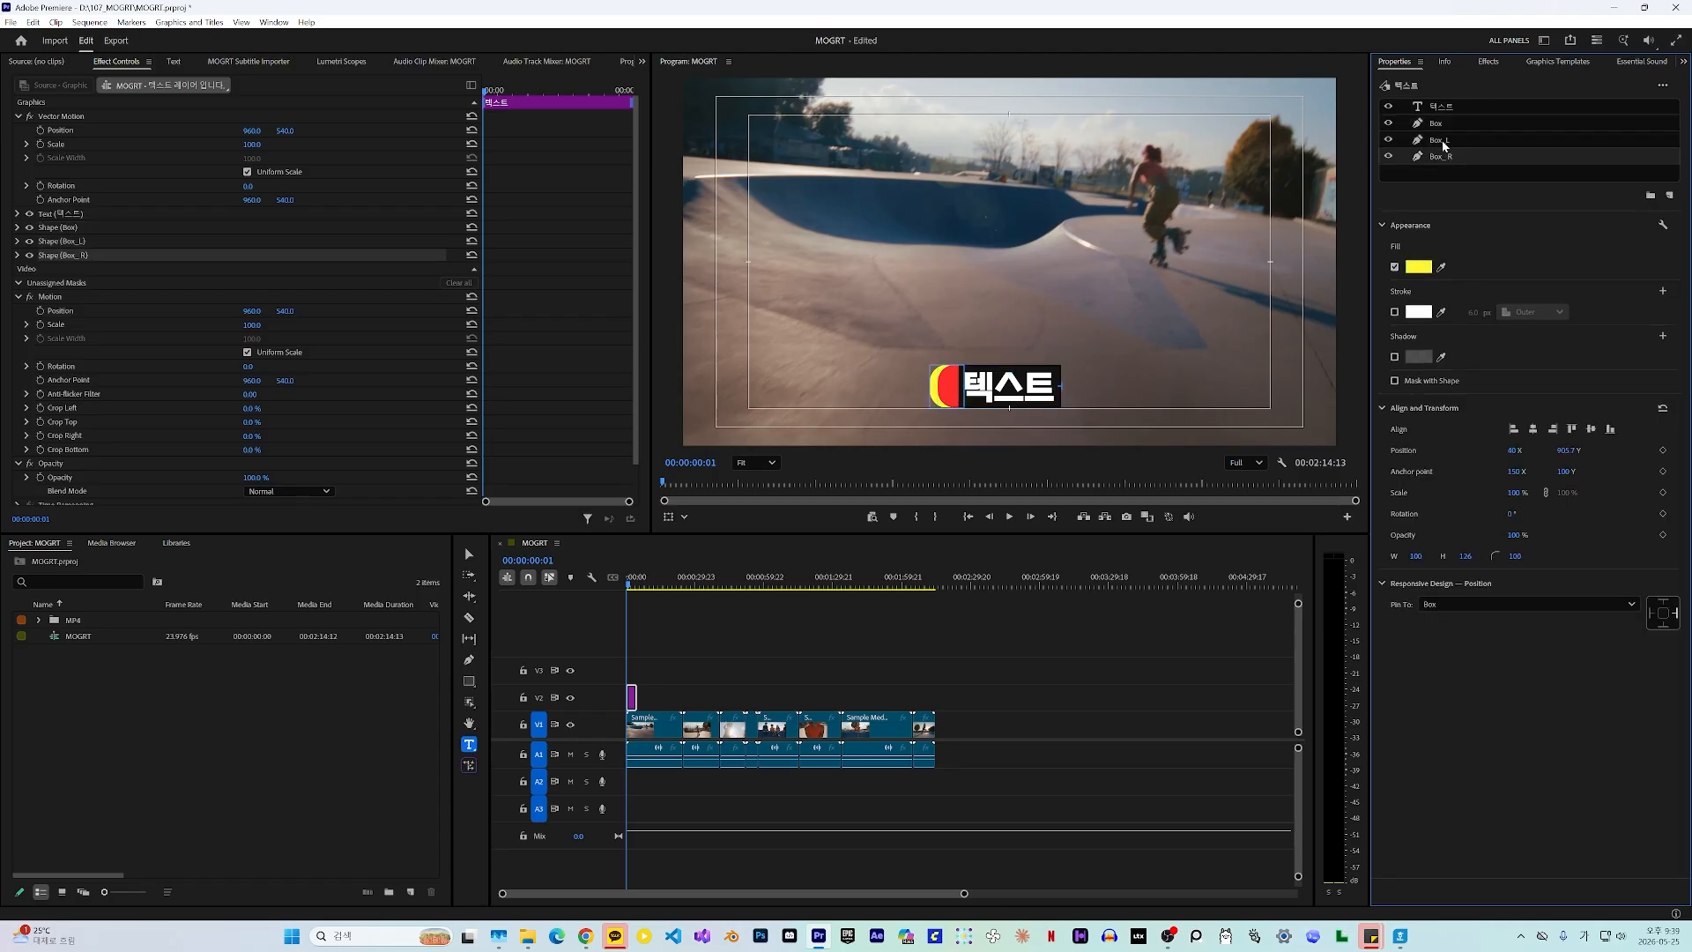
pyautogui.keyDown('ctrl'); pyautogui.click(1438, 140); pyautogui.keyUp('ctrl')
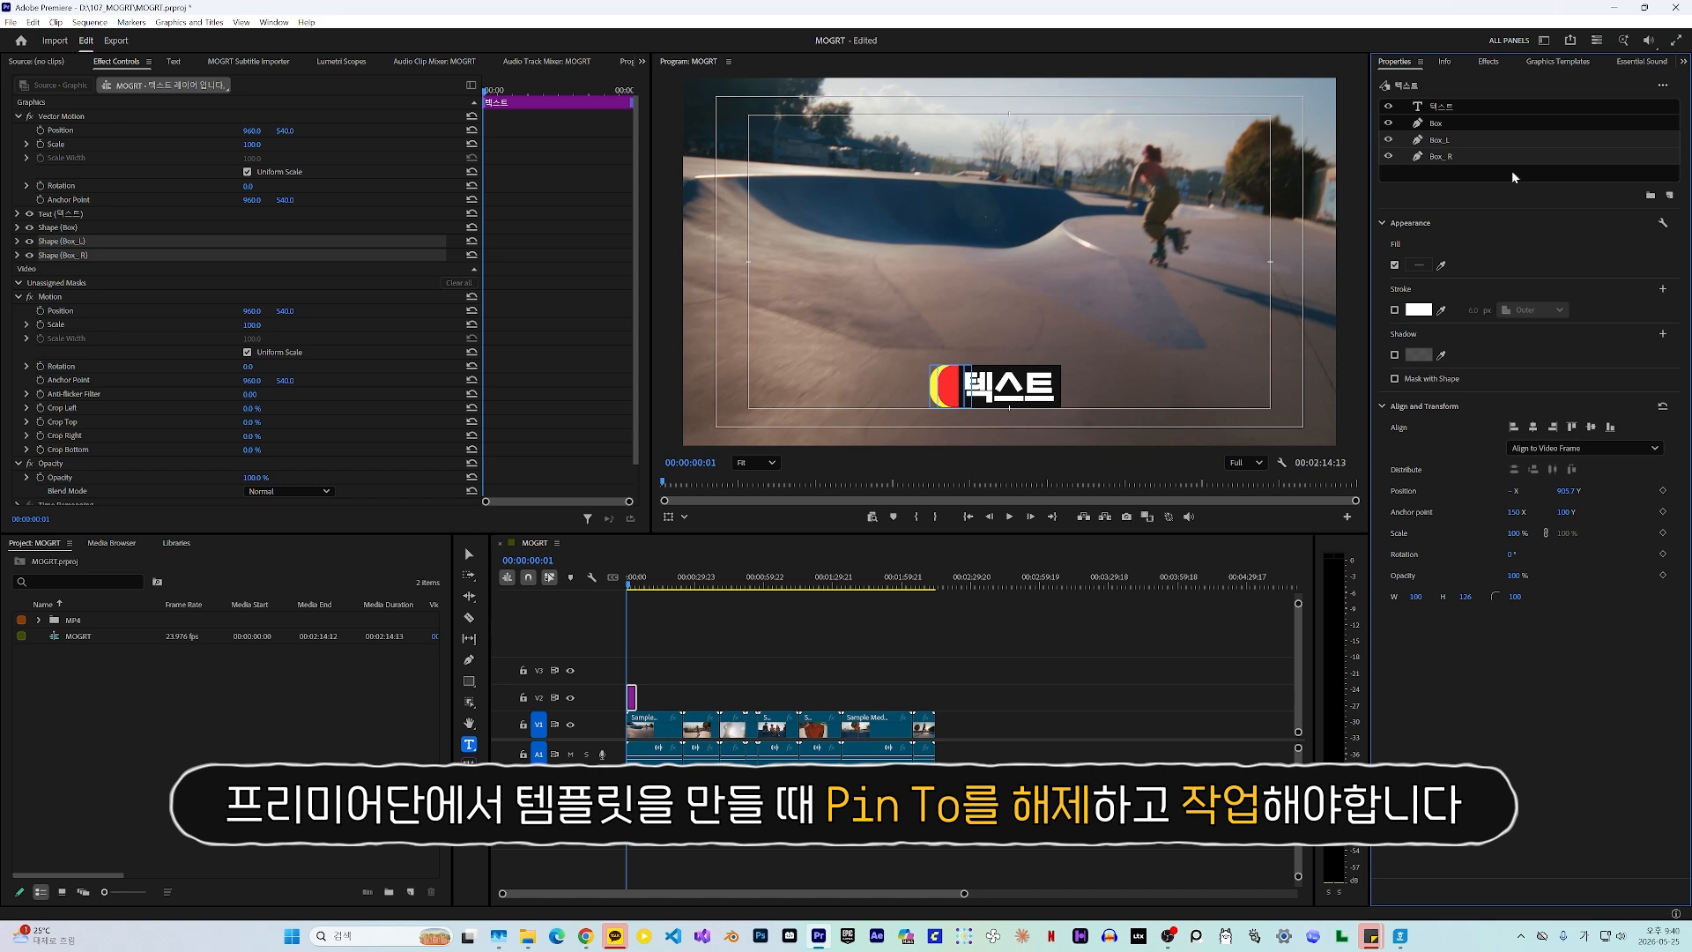
pyautogui.click(1463, 156)
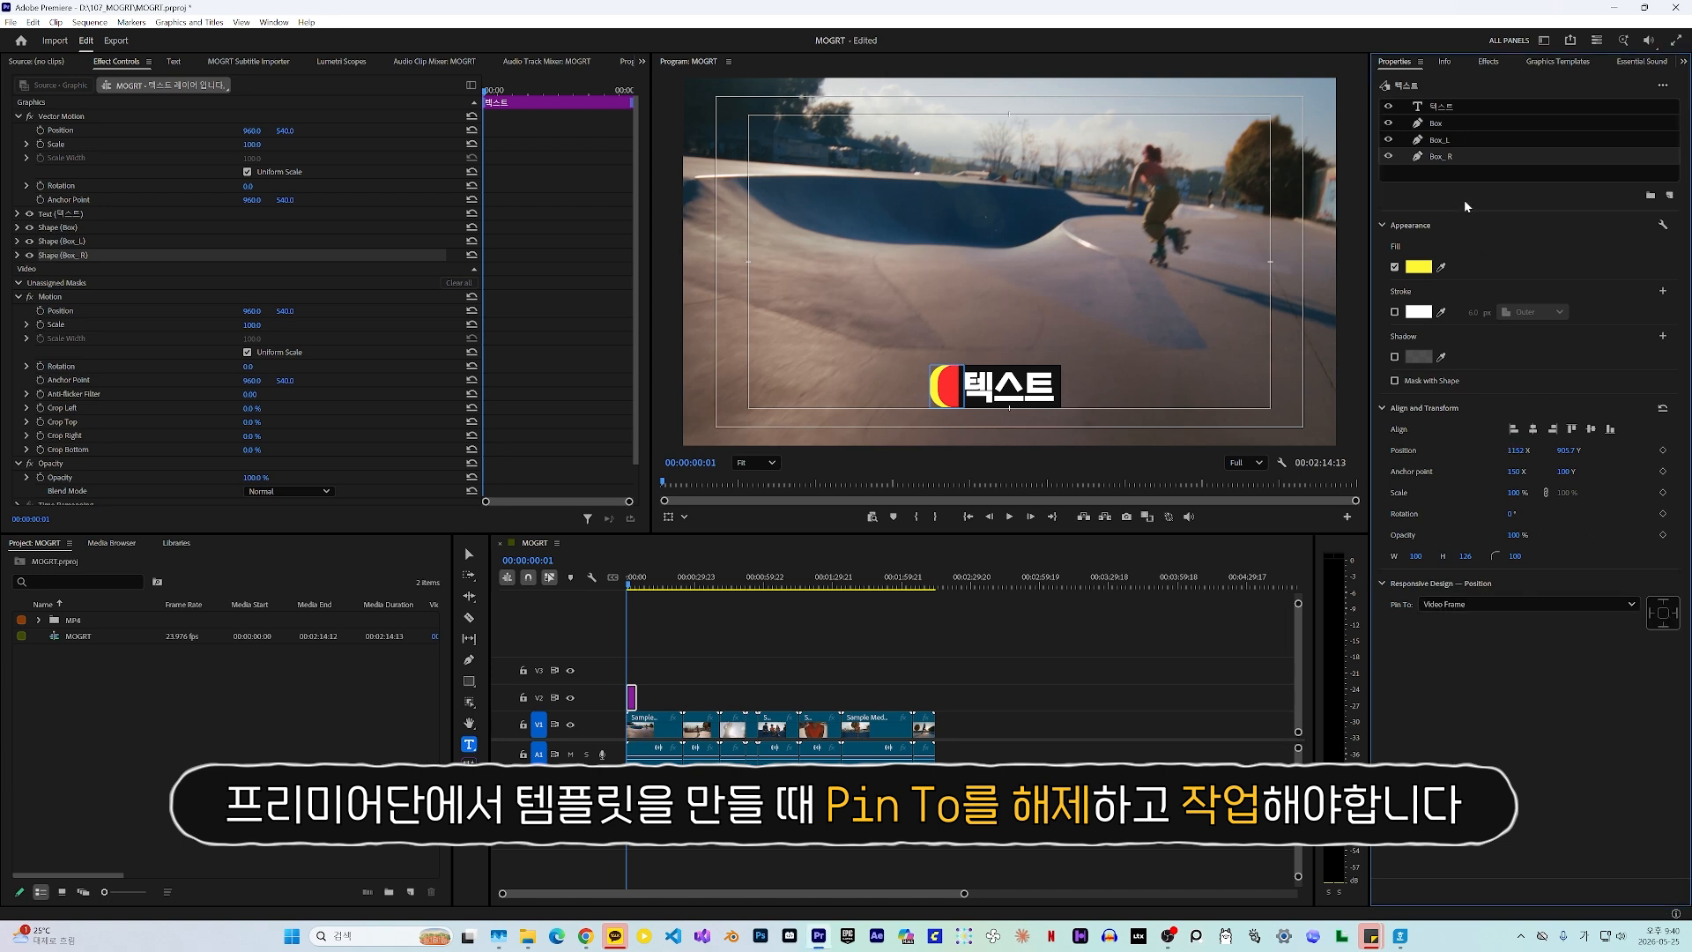
pyautogui.click(1449, 141)
pyautogui.click(1650, 615)
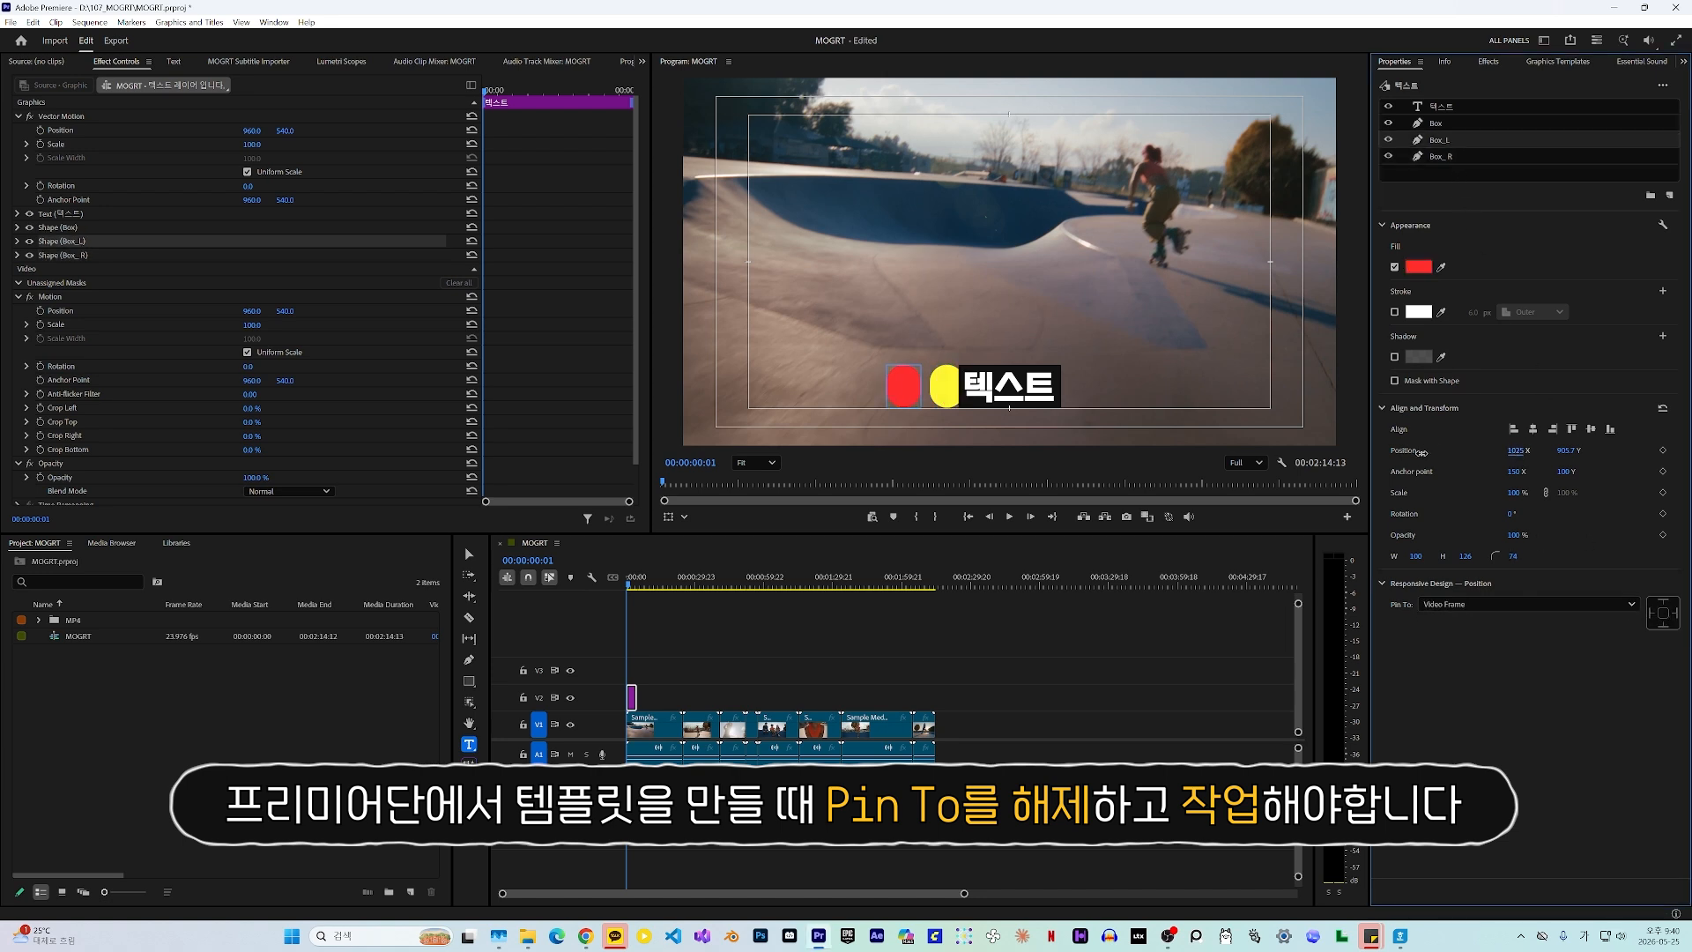
# Set the width of the Box_L and Box_ R shapes to 160 each.
pyautogui.moveTo(1414, 555); pyautogui.dragTo(1464, 556)
pyautogui.click(1416, 556)
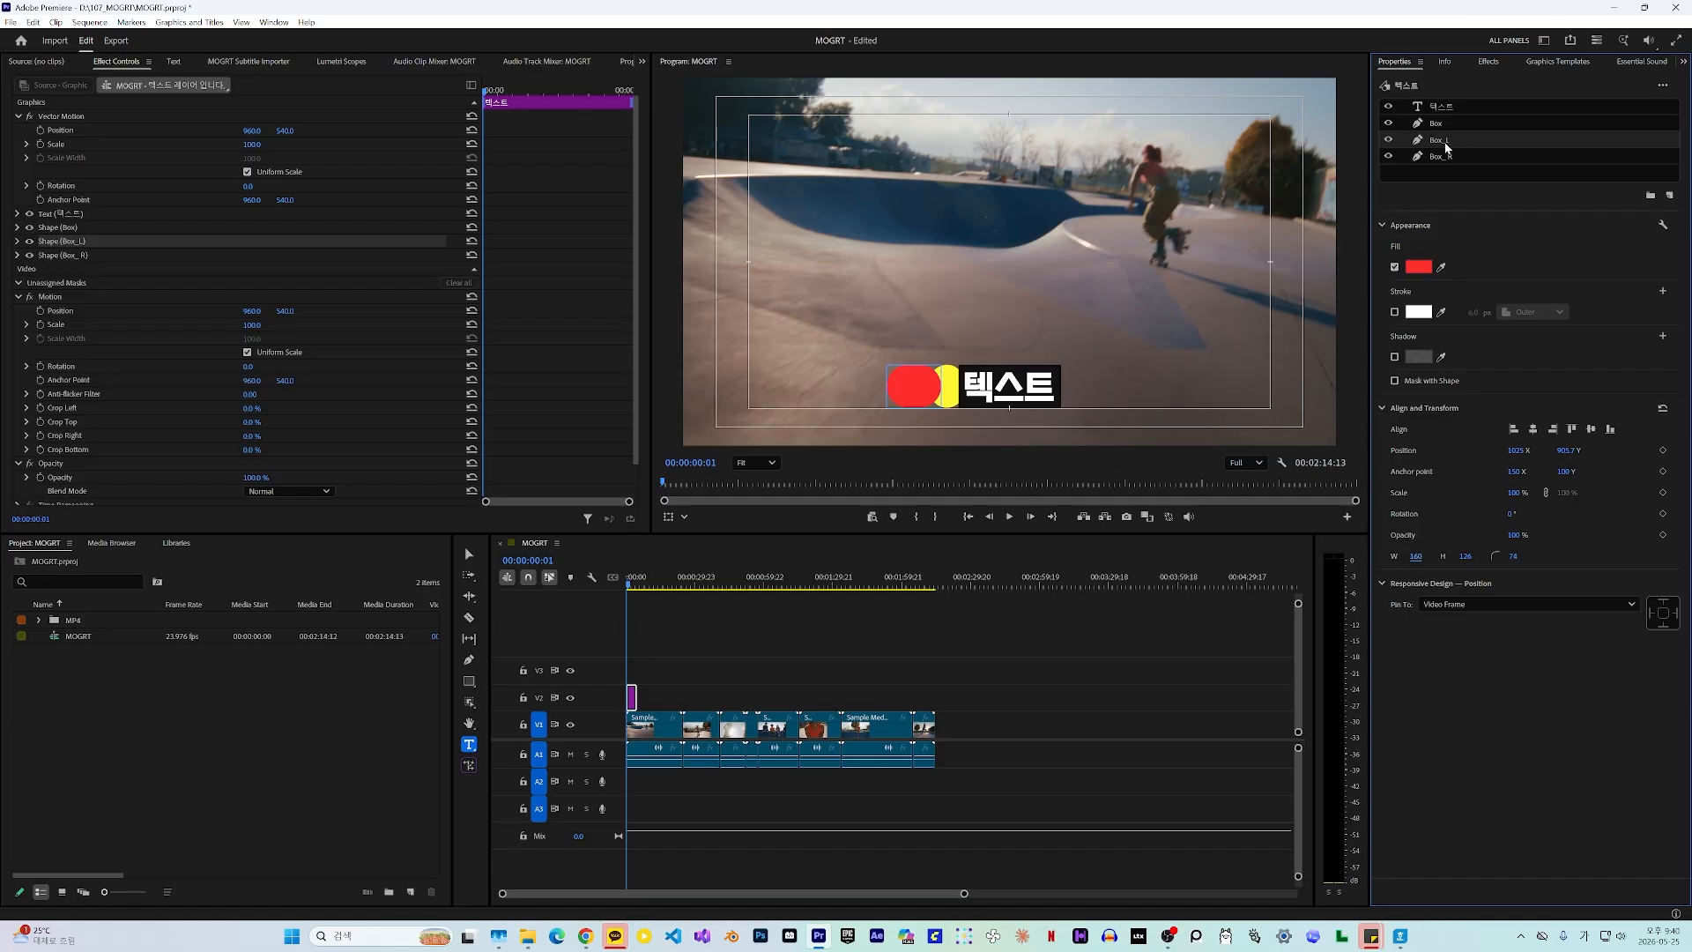
pyautogui.click(1442, 158)
pyautogui.click(1414, 556)
pyautogui.write('160')
pyautogui.press('Return')
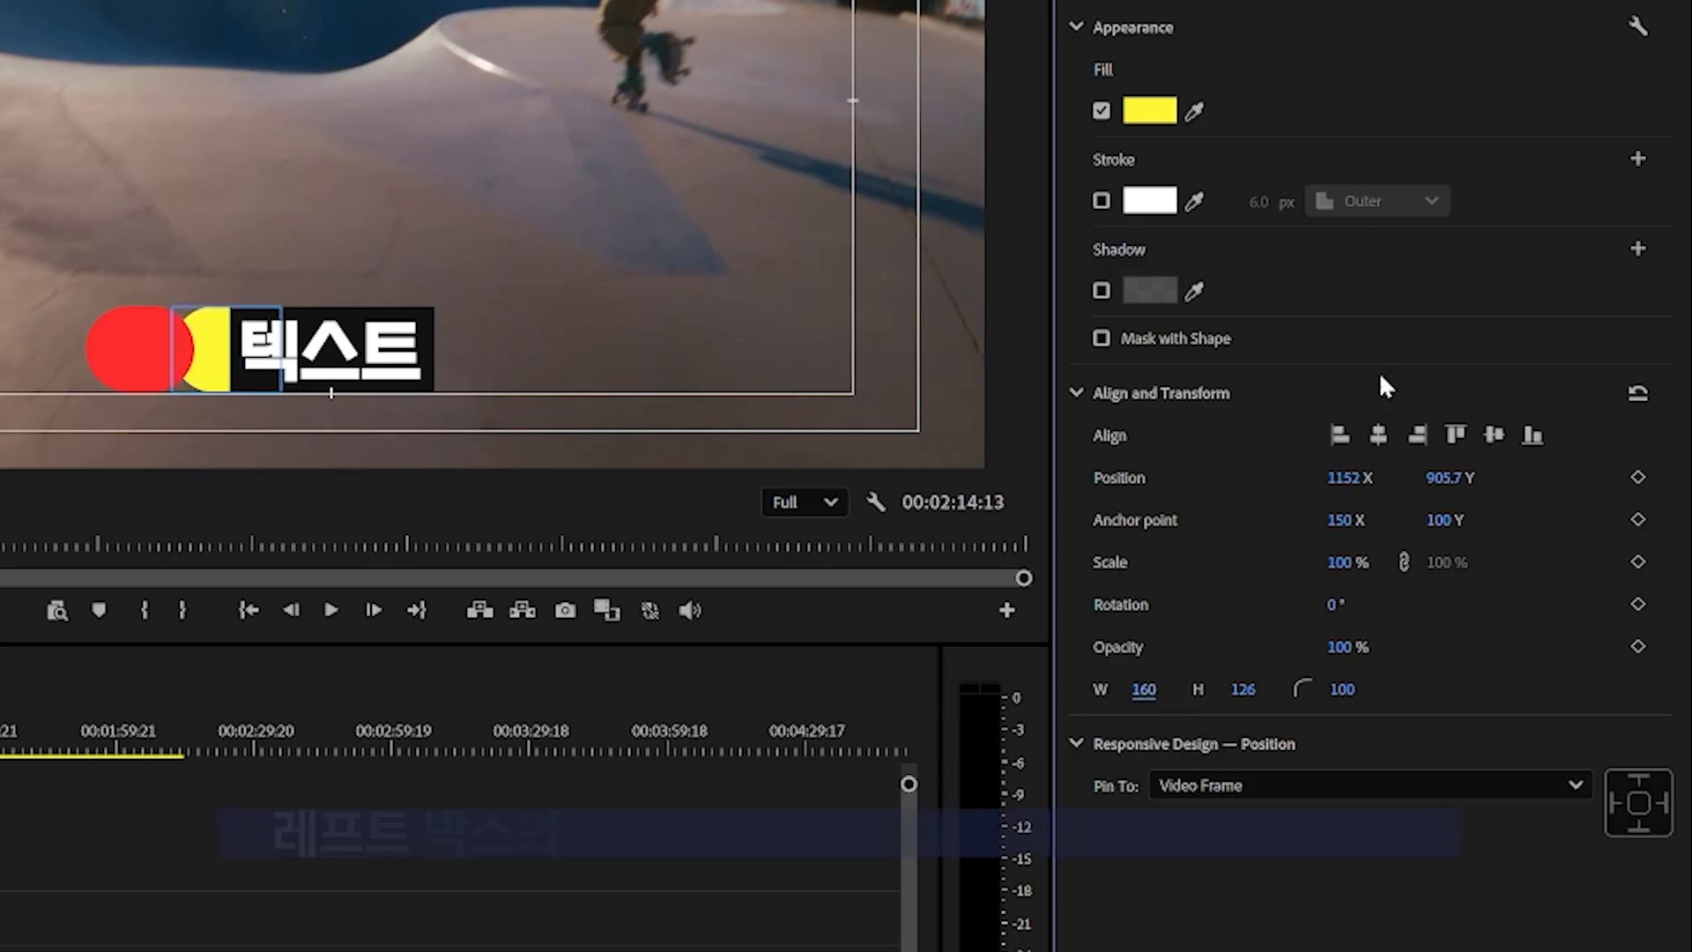
# Move Box_ R to about 1436 X and Box_L to about 1181 X so their rounded ends flank the short caption.
pyautogui.moveTo(1344, 478); pyautogui.dragTo(1678, 514)
pyautogui.click(139, 350)
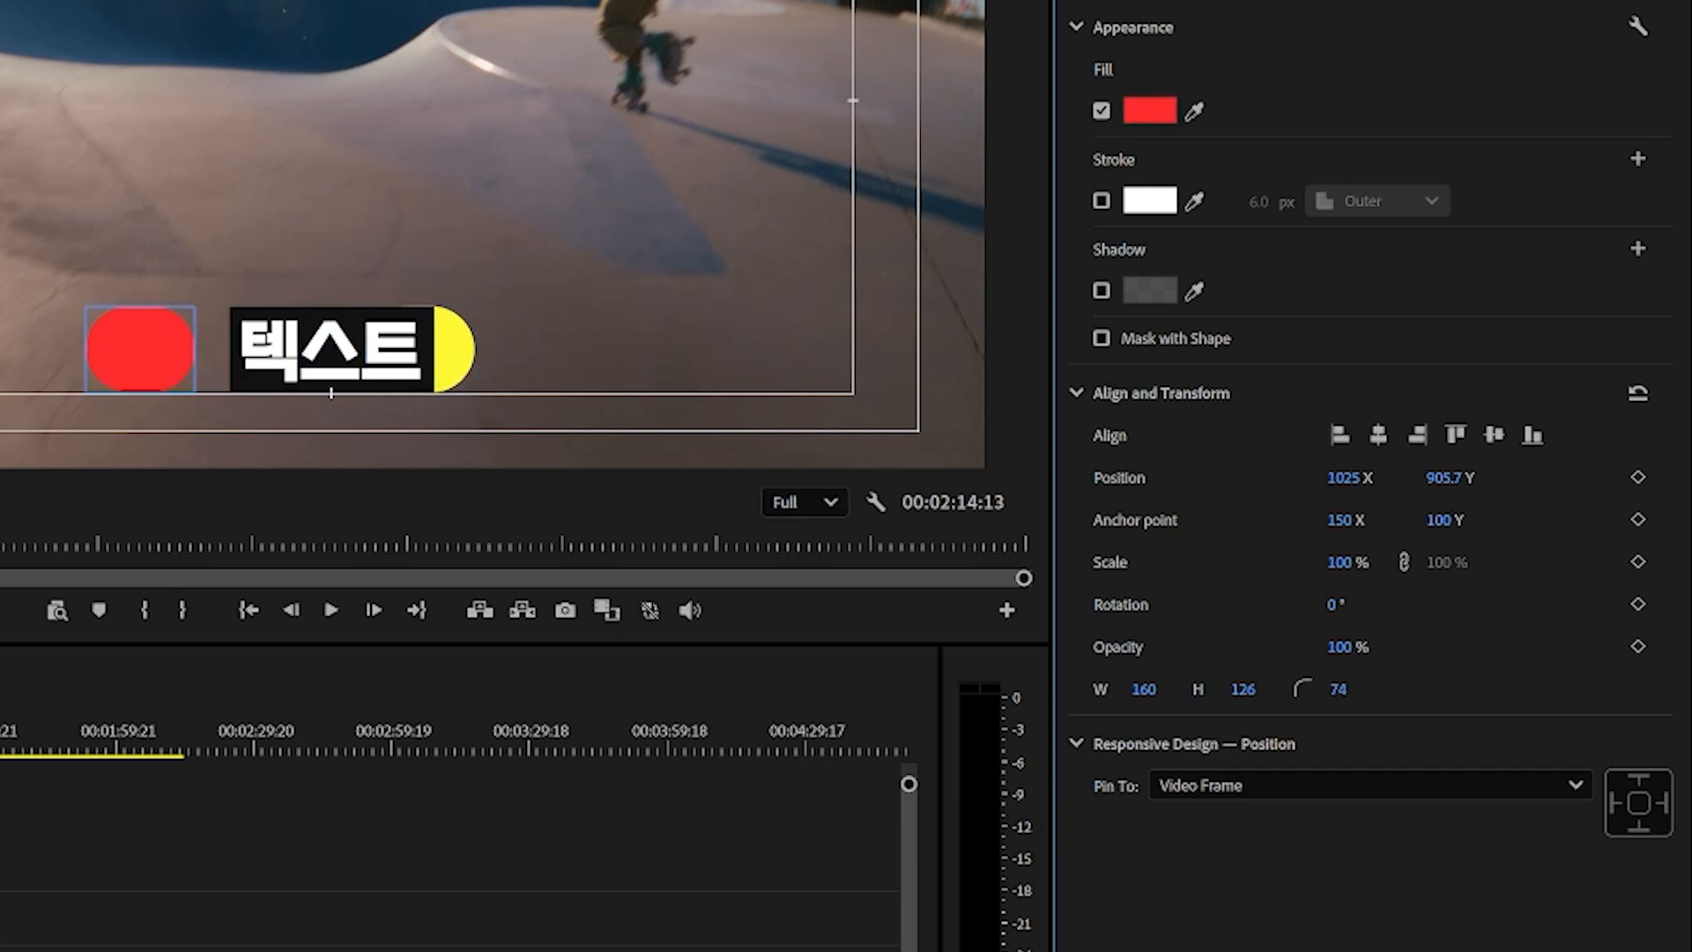
pyautogui.moveTo(1343, 478); pyautogui.dragTo(1567, 503)
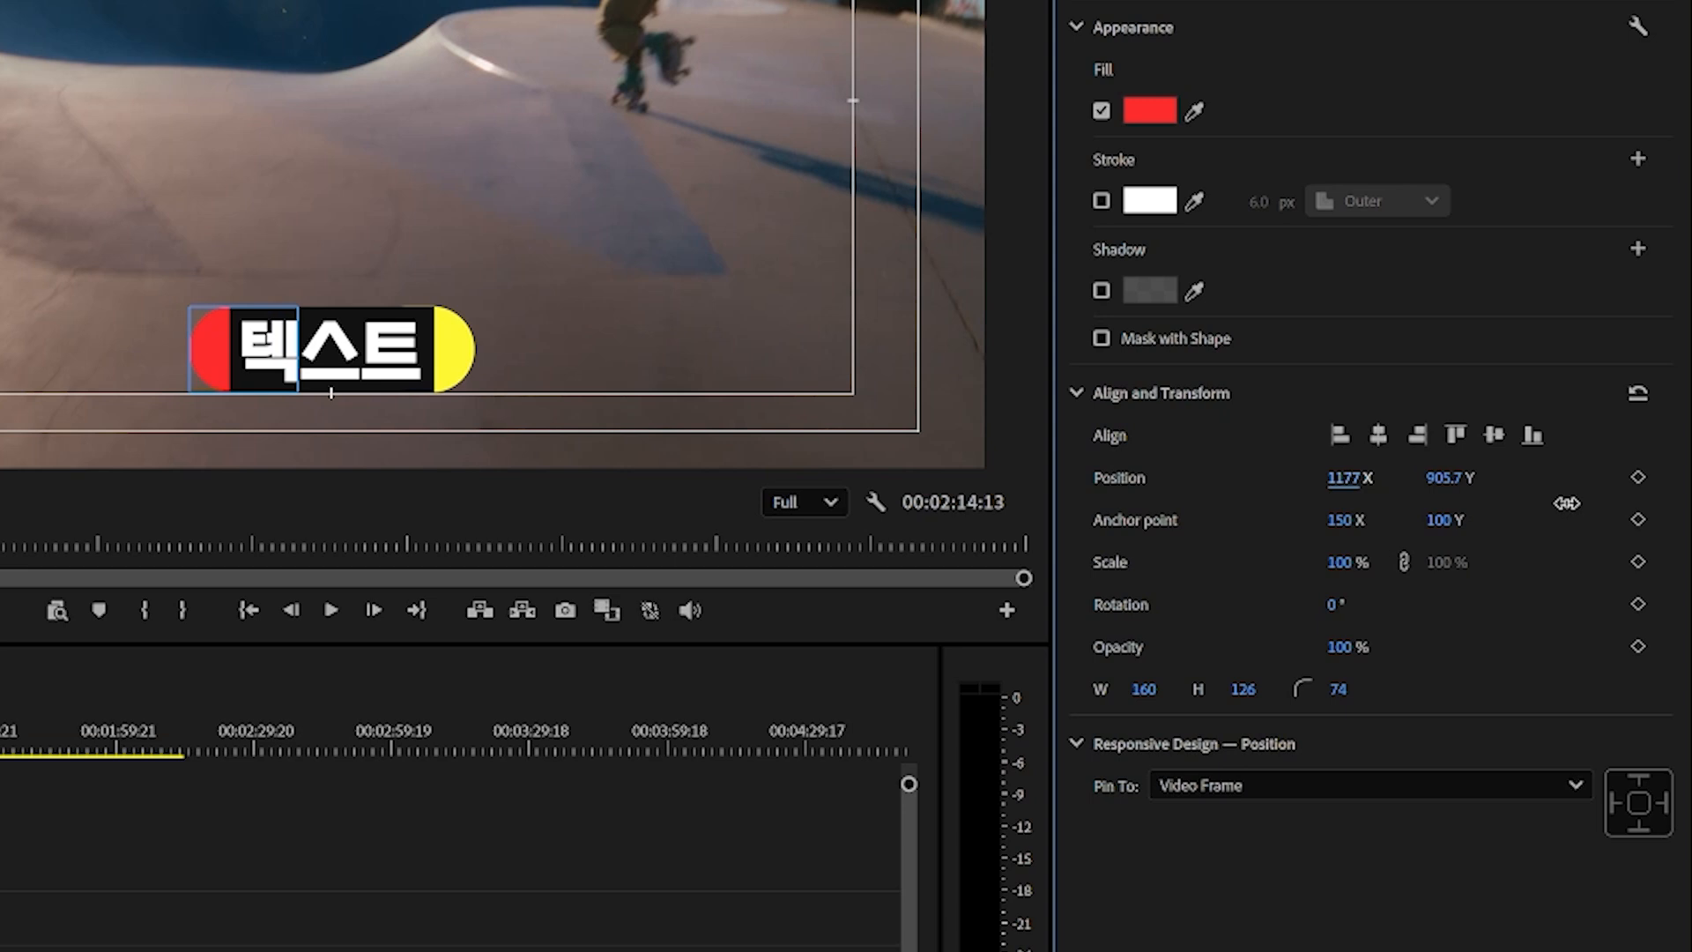
pyautogui.moveTo(1349, 479); pyautogui.dragTo(1357, 480)
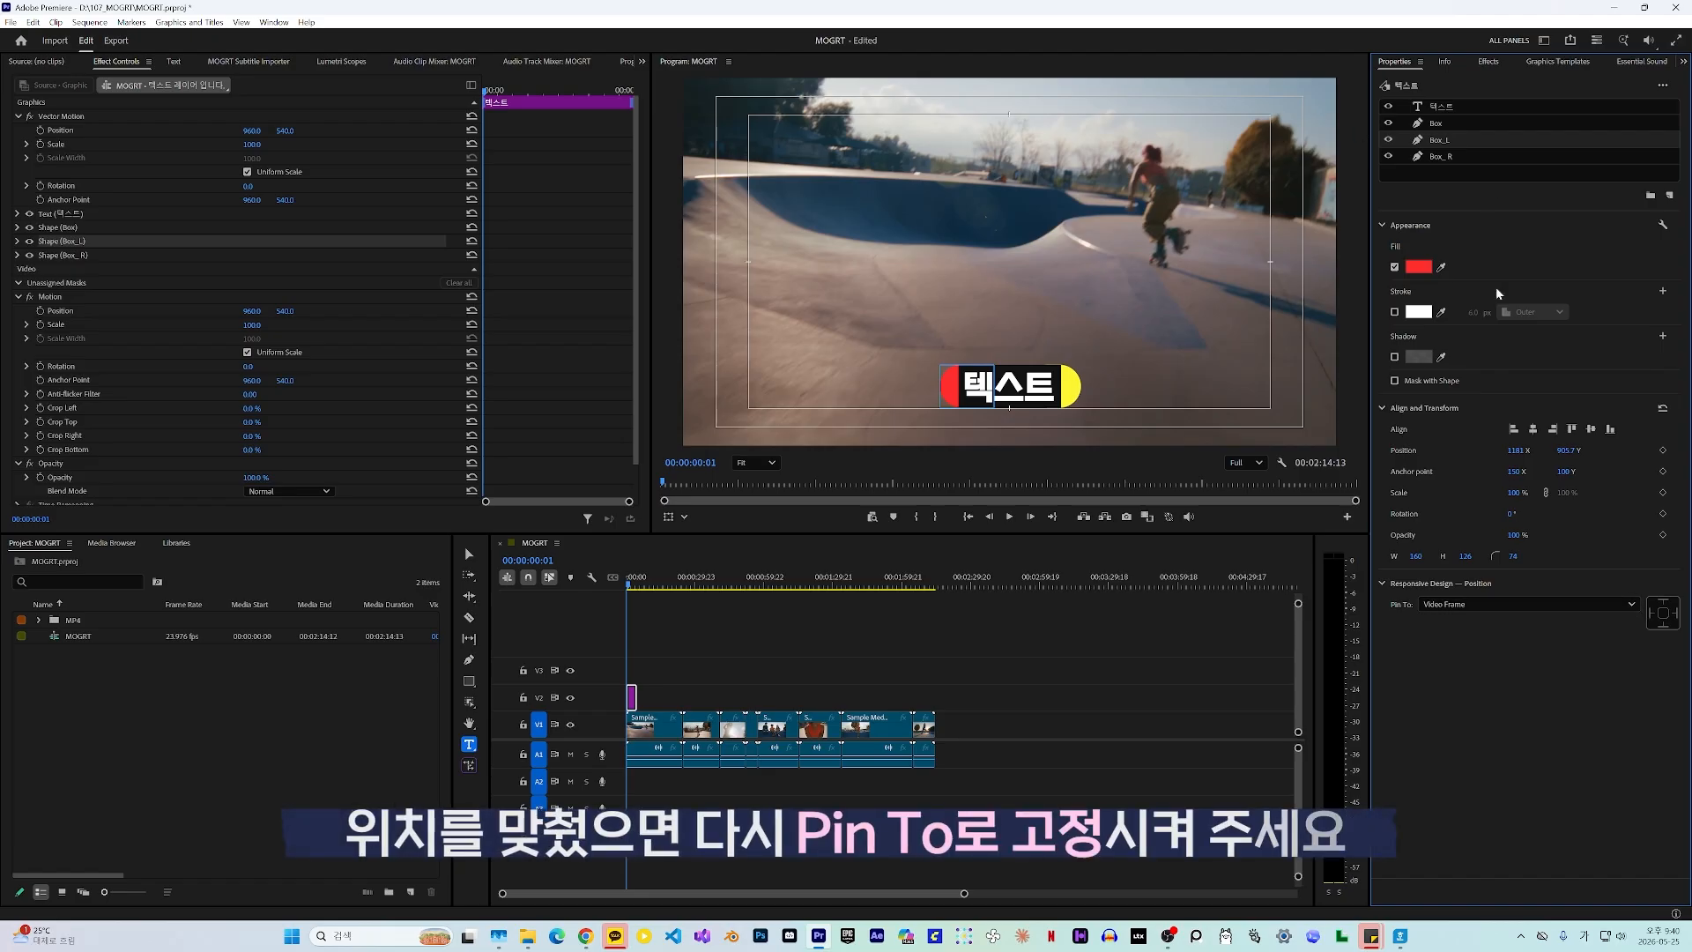
# Pin the repositioned Box_L shape to the left edge of Box again.
pyautogui.click(1613, 605)
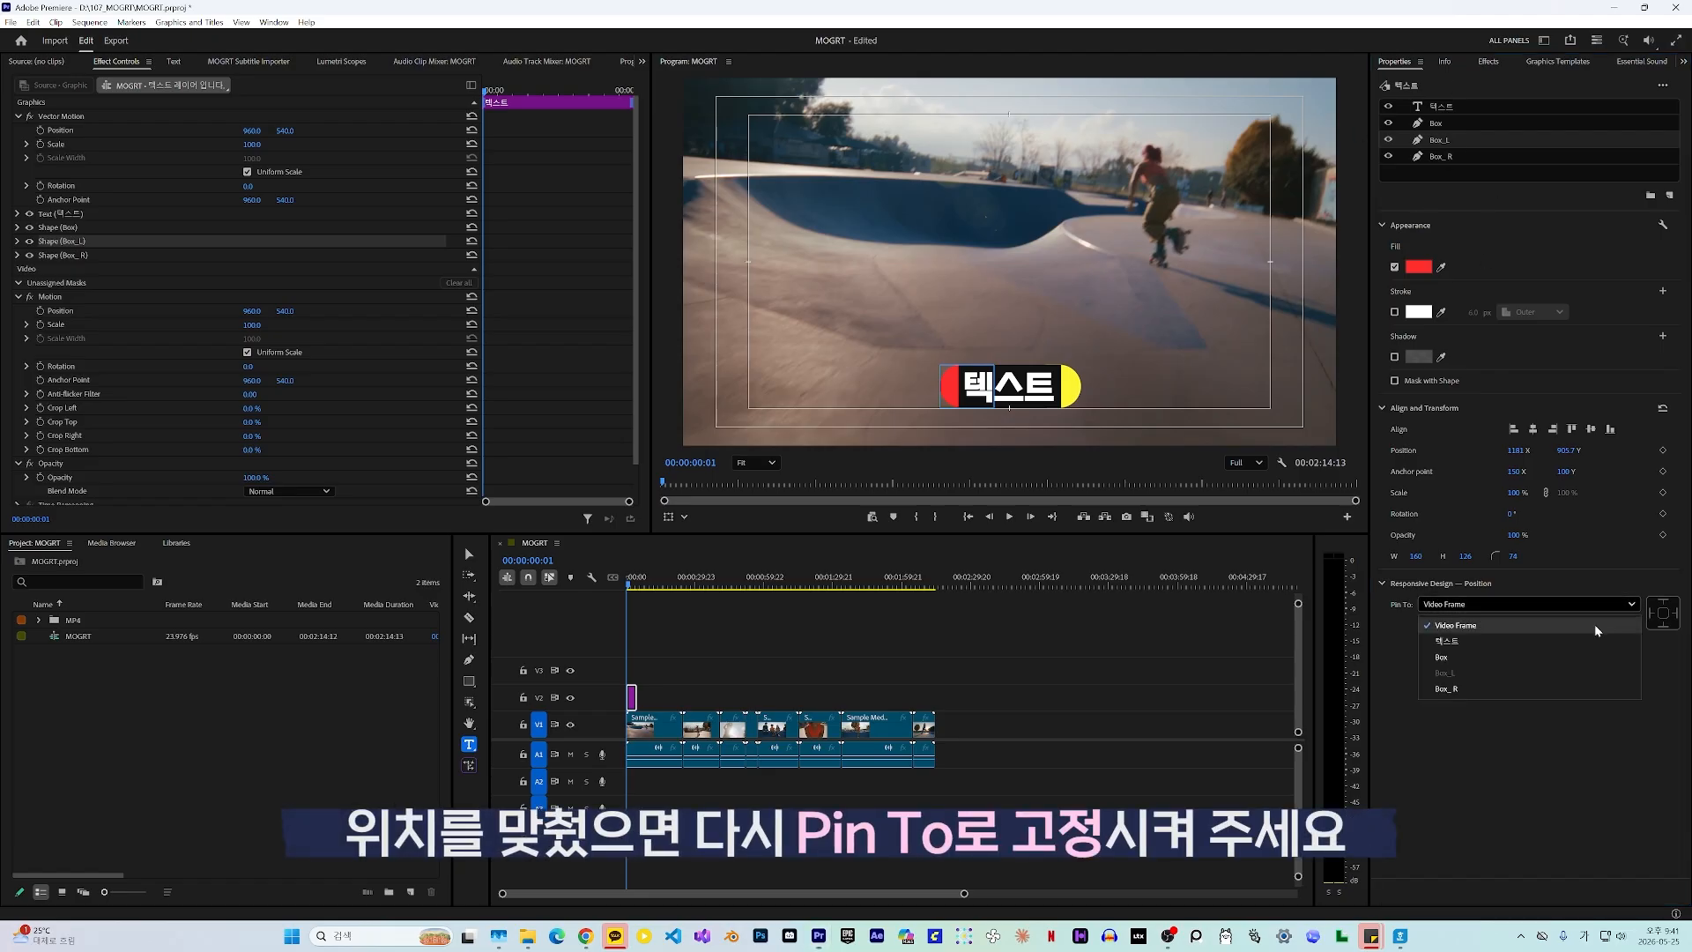
pyautogui.click(1504, 658)
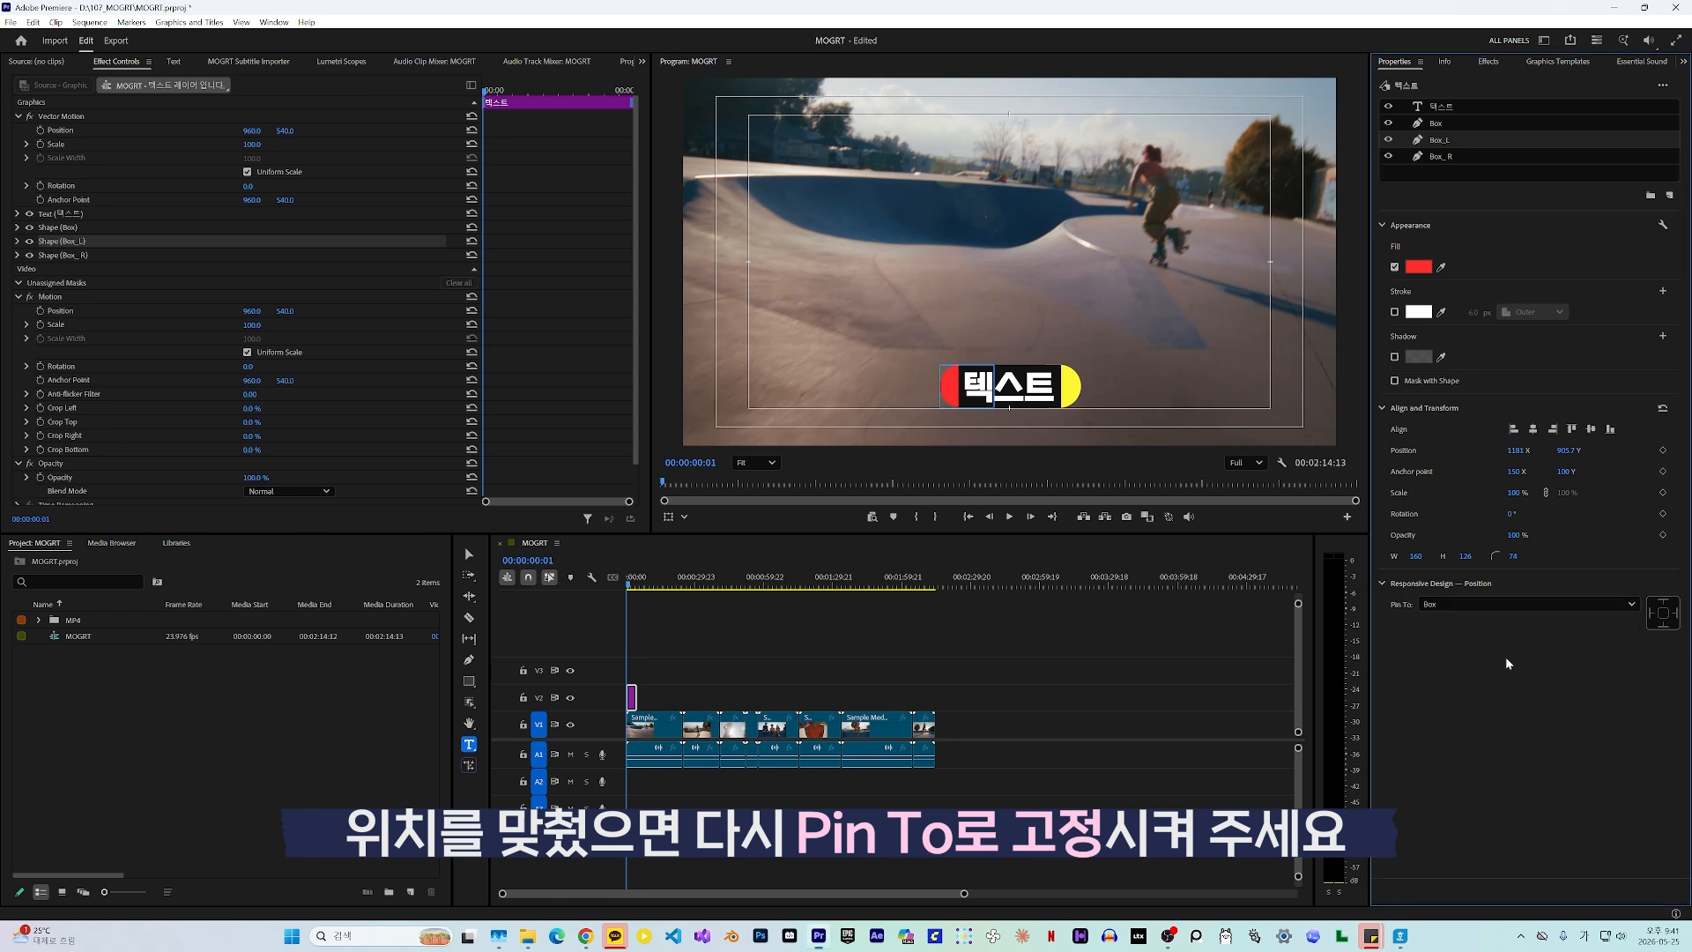
pyautogui.click(1651, 613)
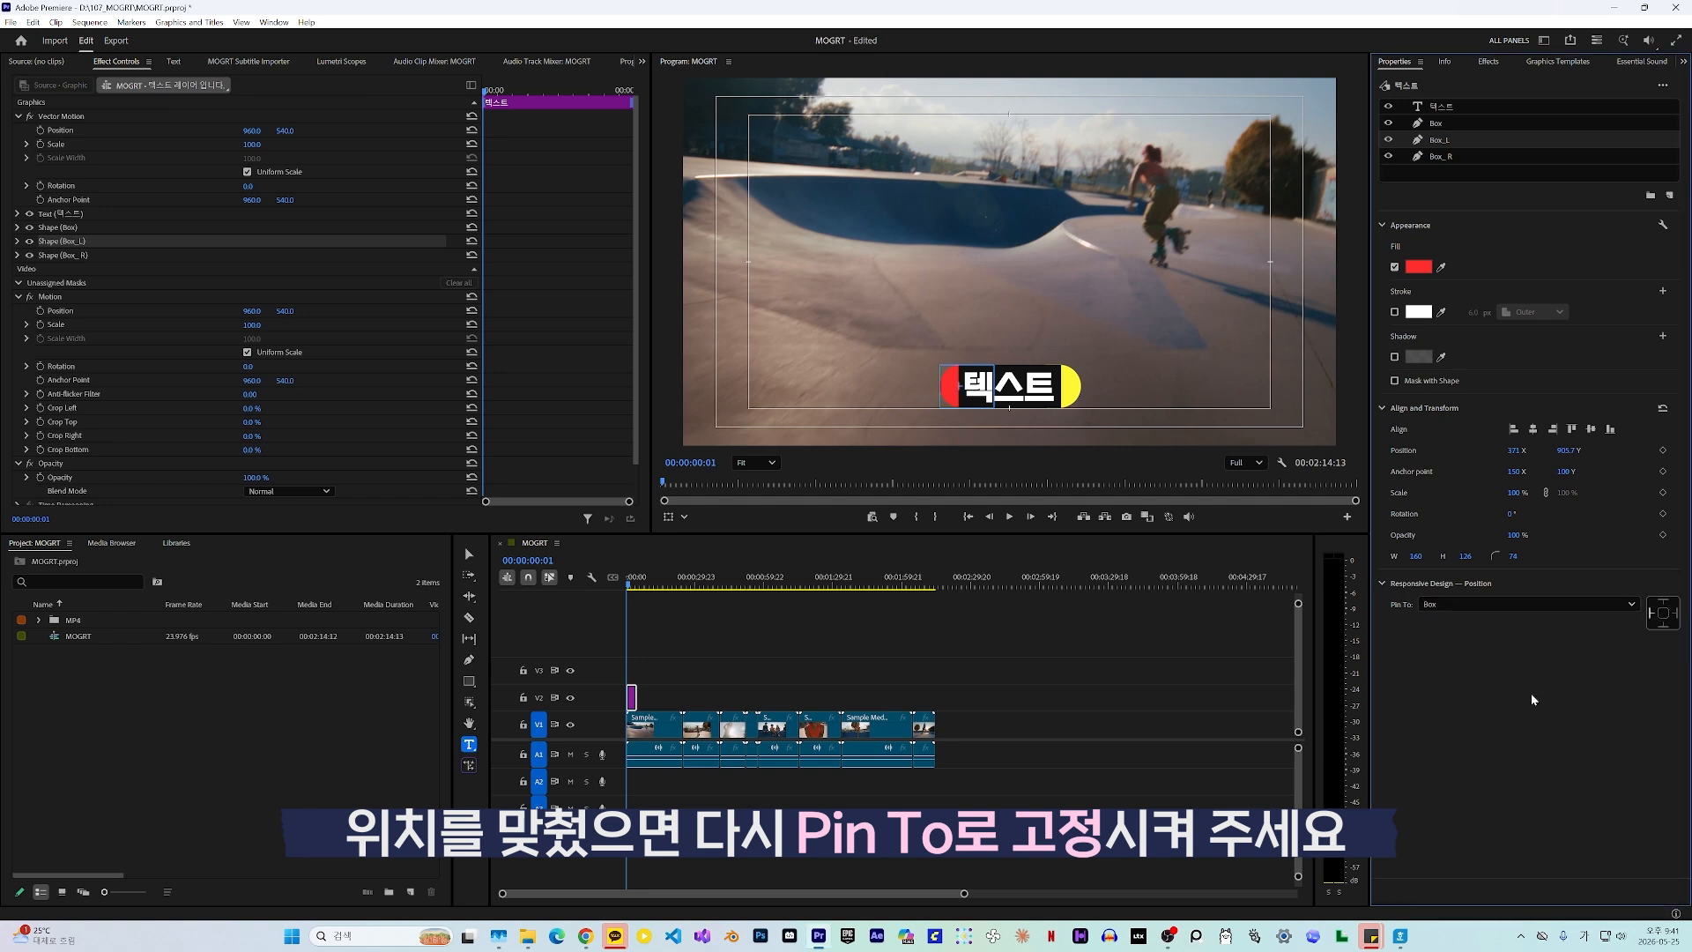
# Pin the Box_ R shape to the right edge of Box again.
pyautogui.click(1460, 155)
pyautogui.click(1485, 614)
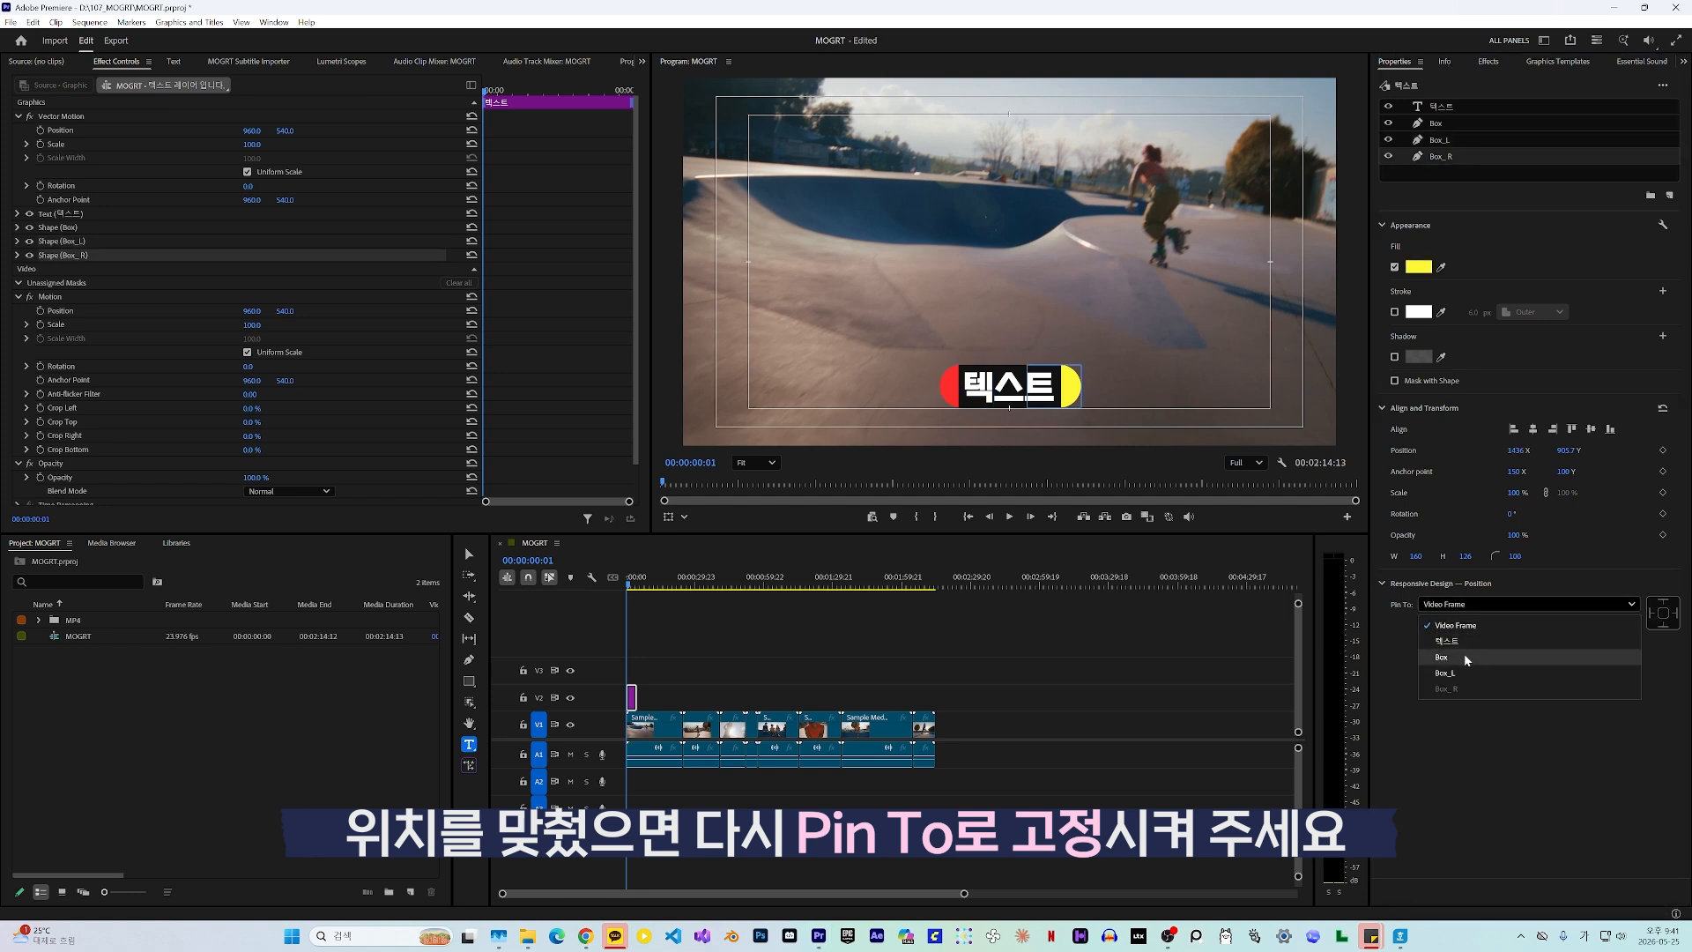
pyautogui.click(1462, 653)
pyautogui.click(1674, 614)
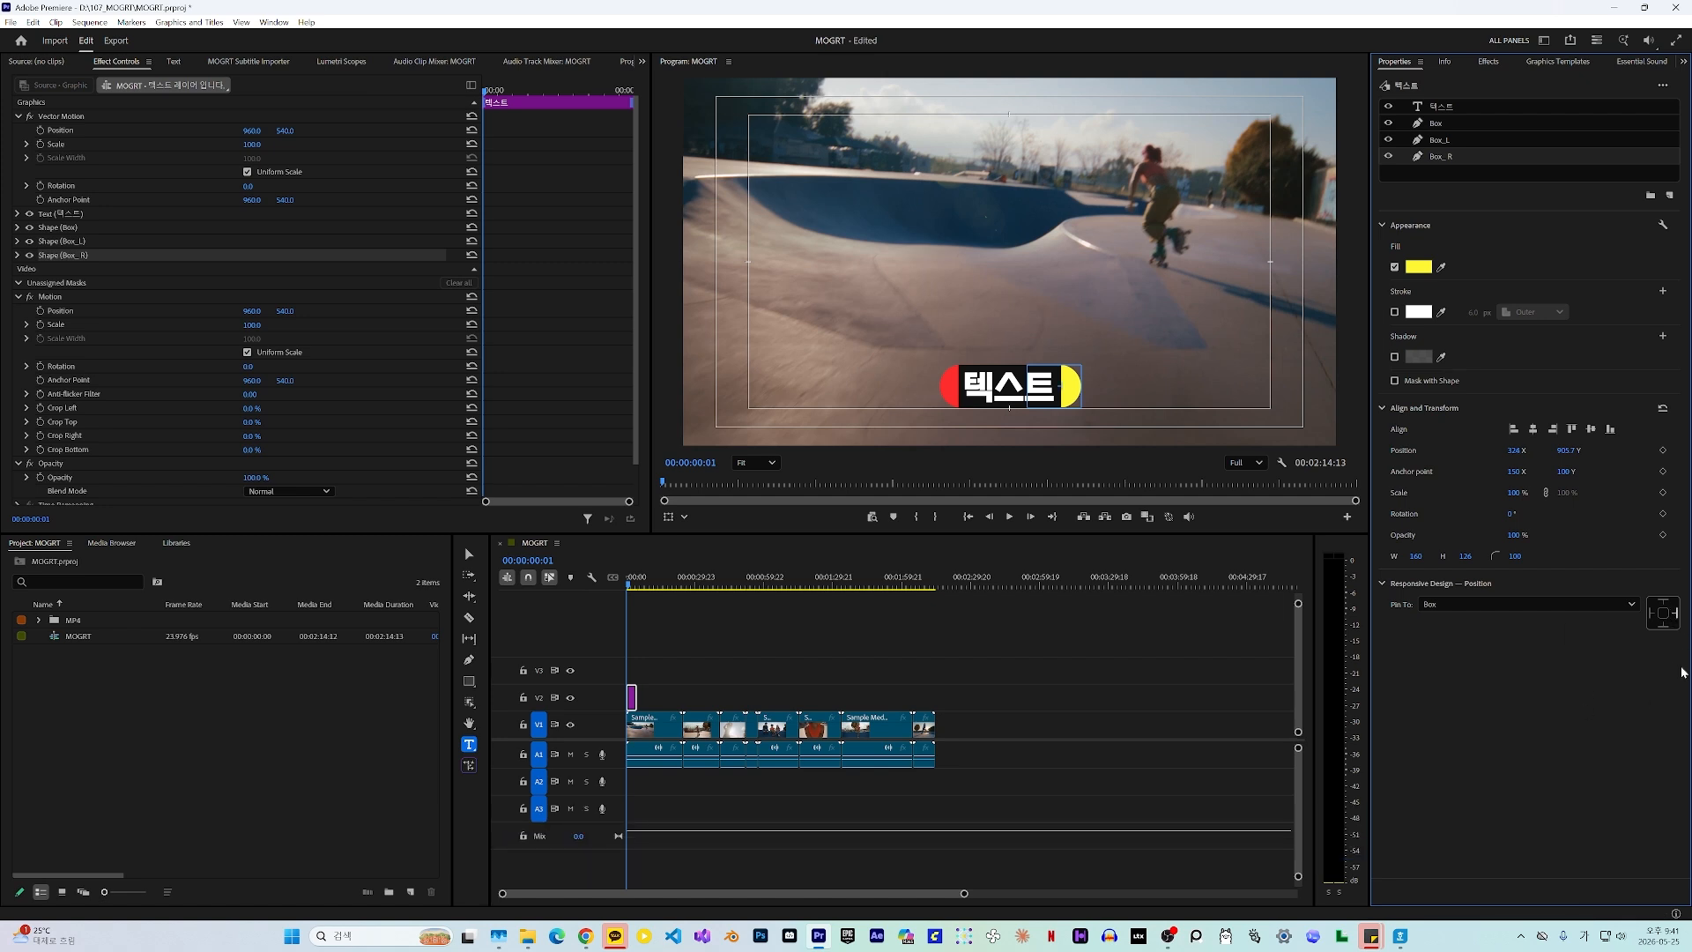
# Test the responsive boxes by shortening the caption and extending it to "텍스트에 따라 반응형으로 움직입니다.".
pyautogui.click(1005, 386)
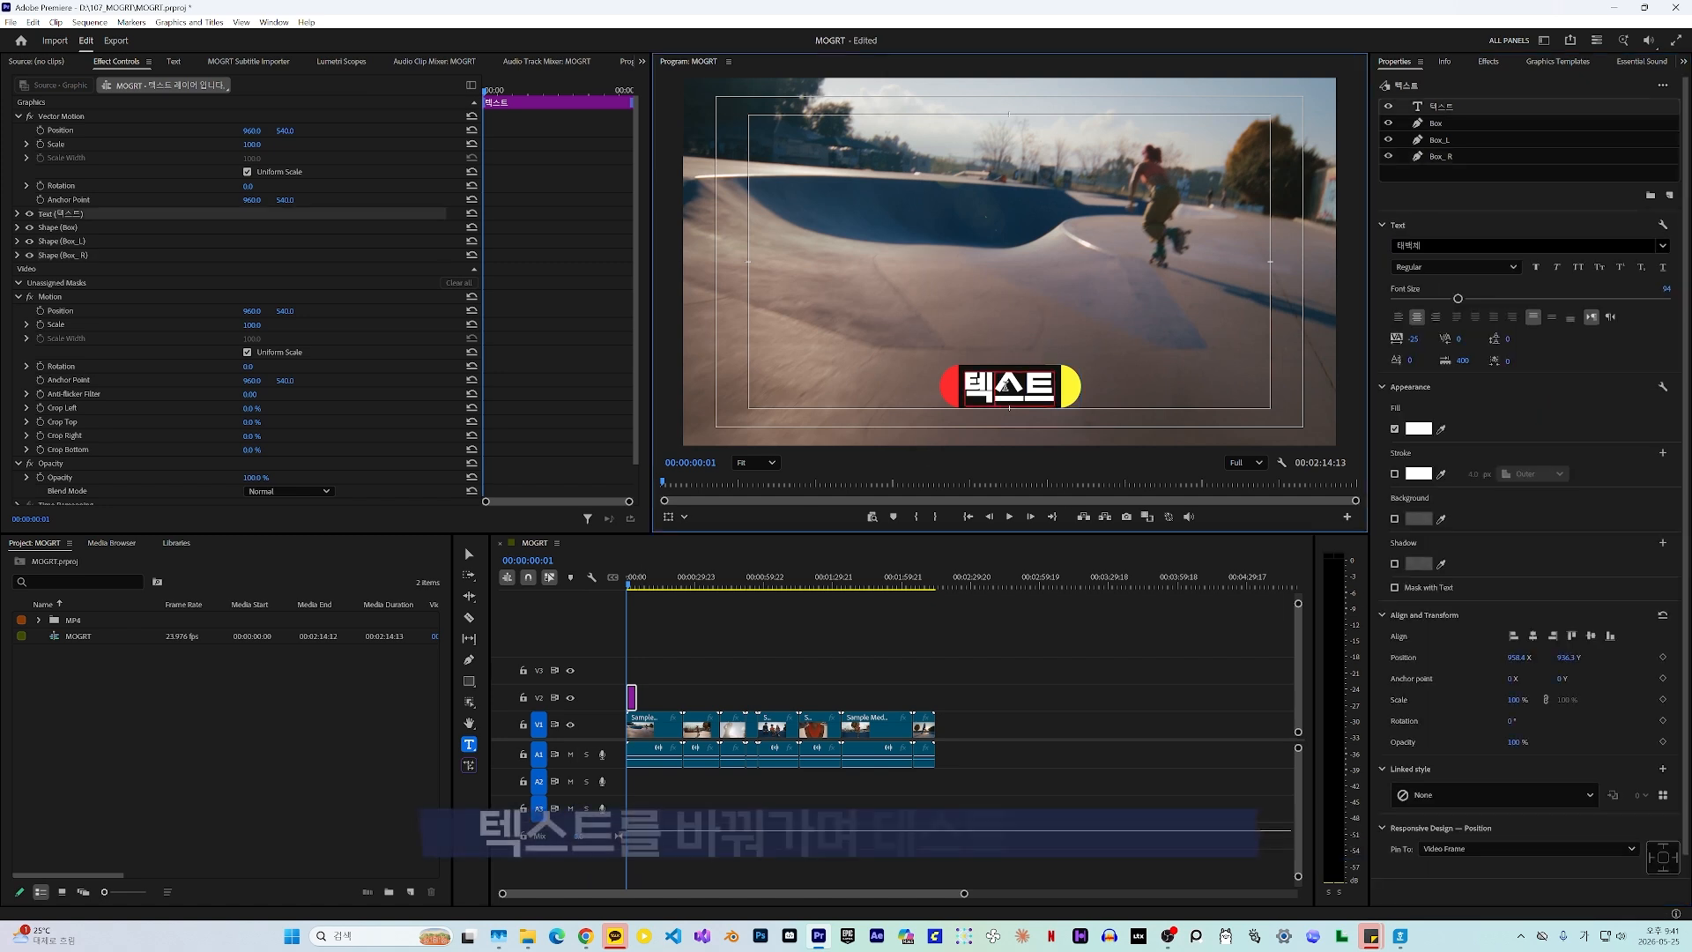
pyautogui.press('BackSpace')
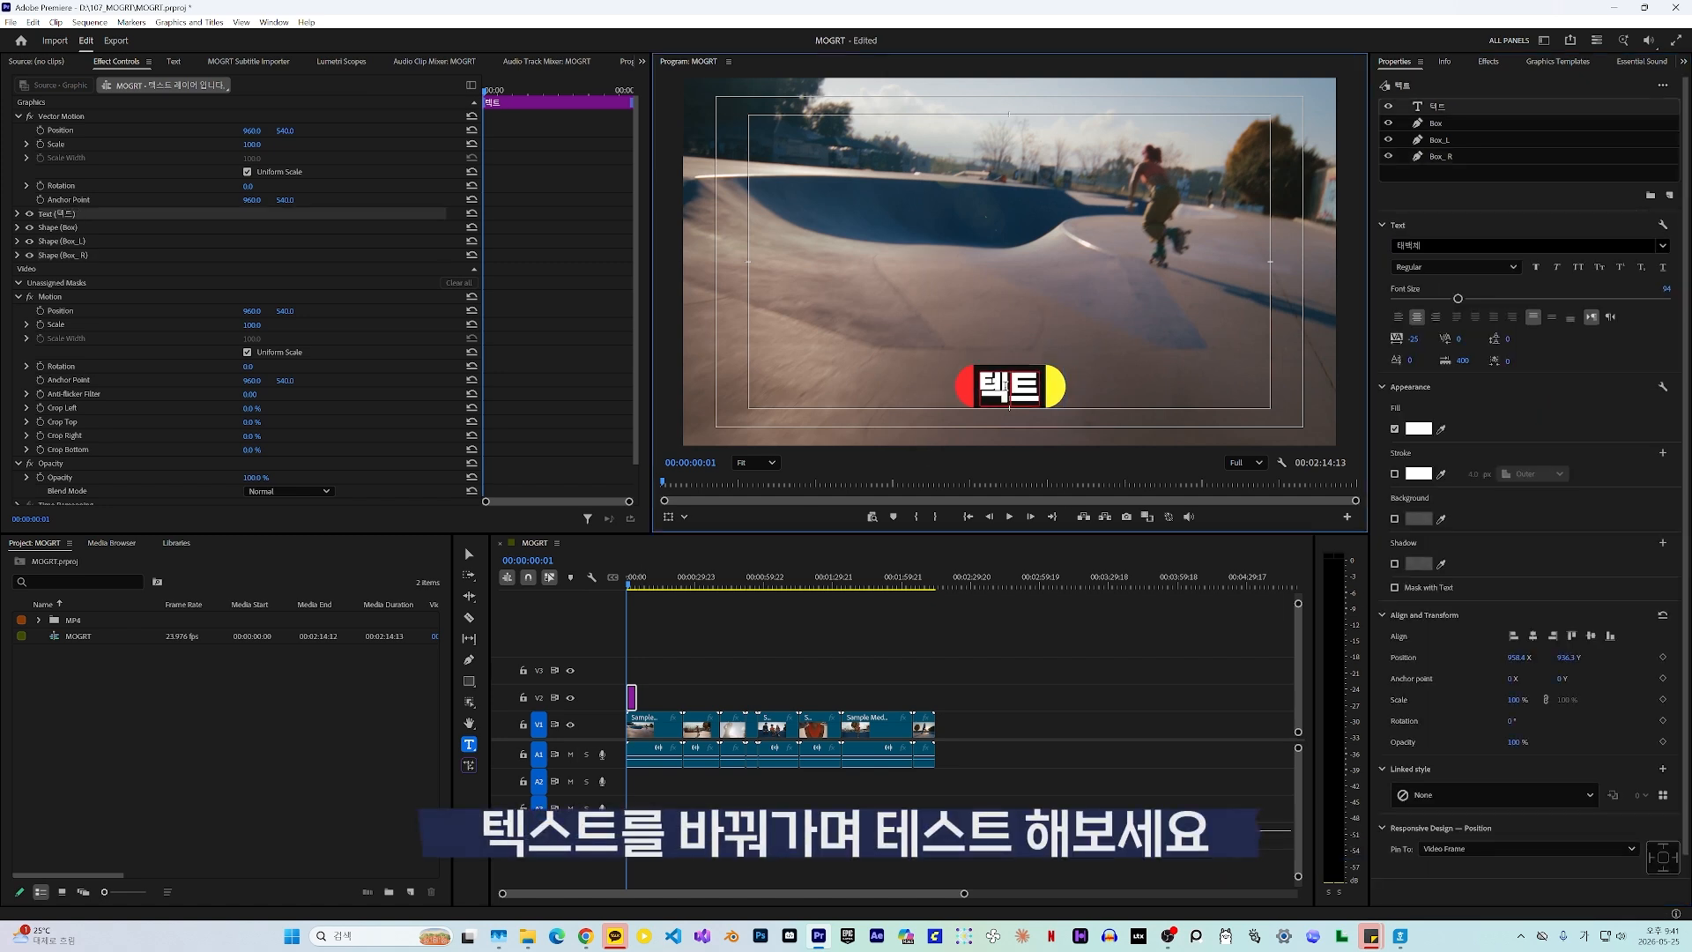
pyautogui.write('스트')
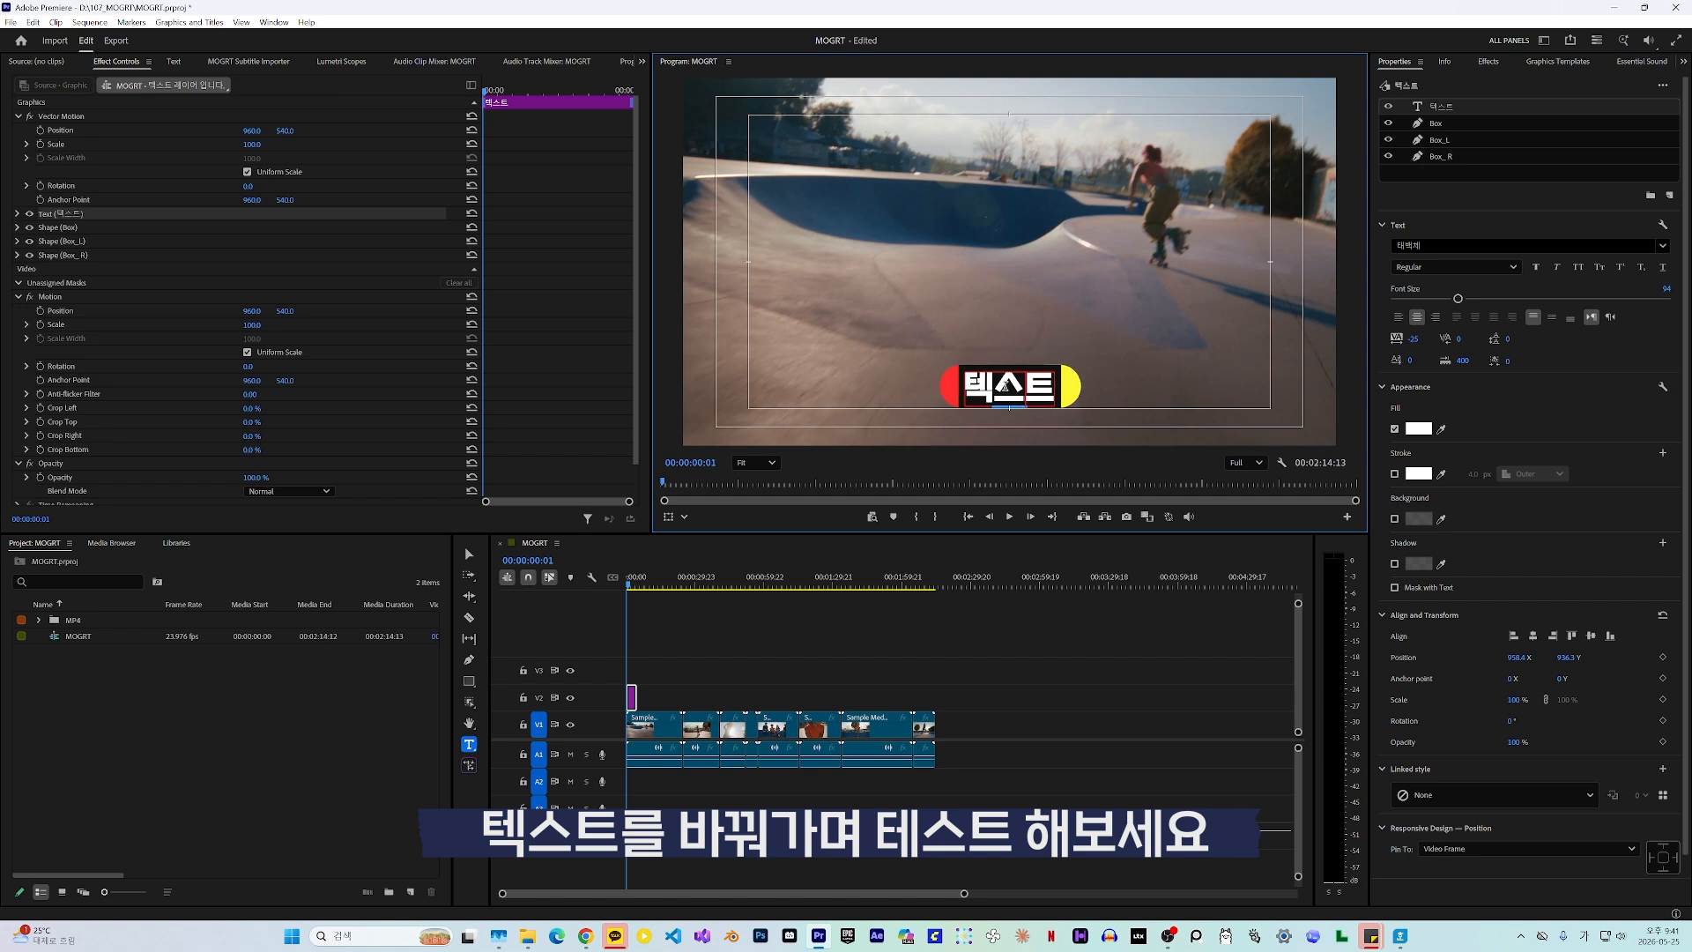
pyautogui.write('에 따라 반응형으로 움직입니다.')
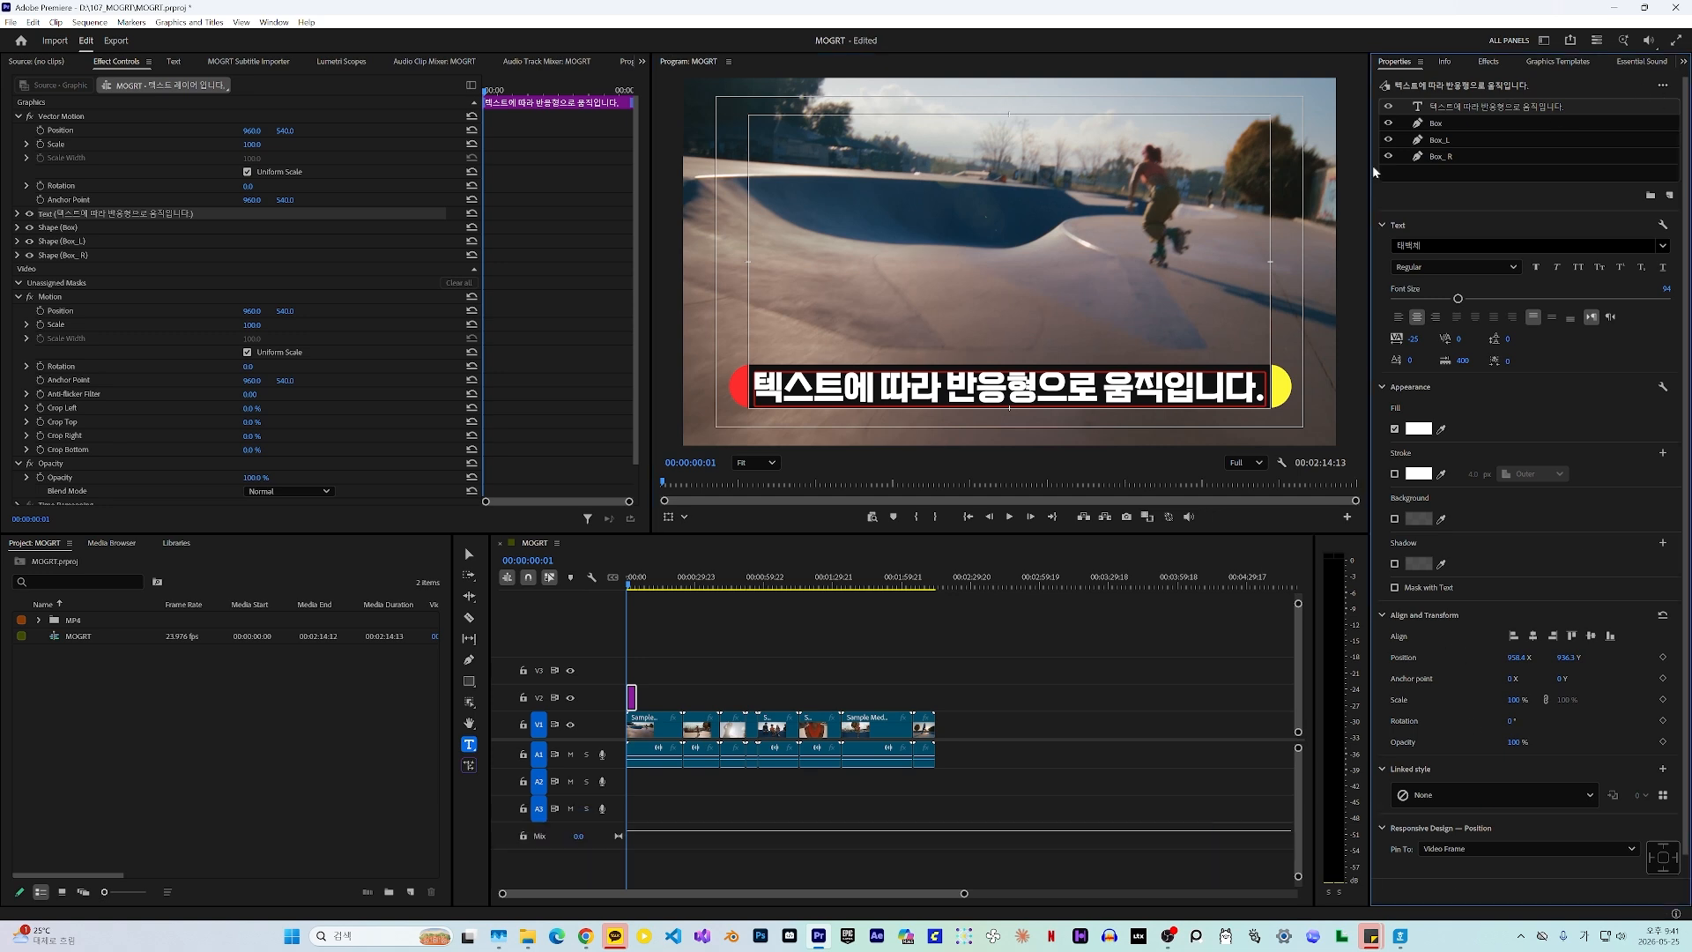
# Change the fill colour of Box_L and Box_ R to match the dark fill of Box.
pyautogui.click(1439, 140)
pyautogui.keyDown('ctrl'); pyautogui.click(1443, 155); pyautogui.keyUp('ctrl')
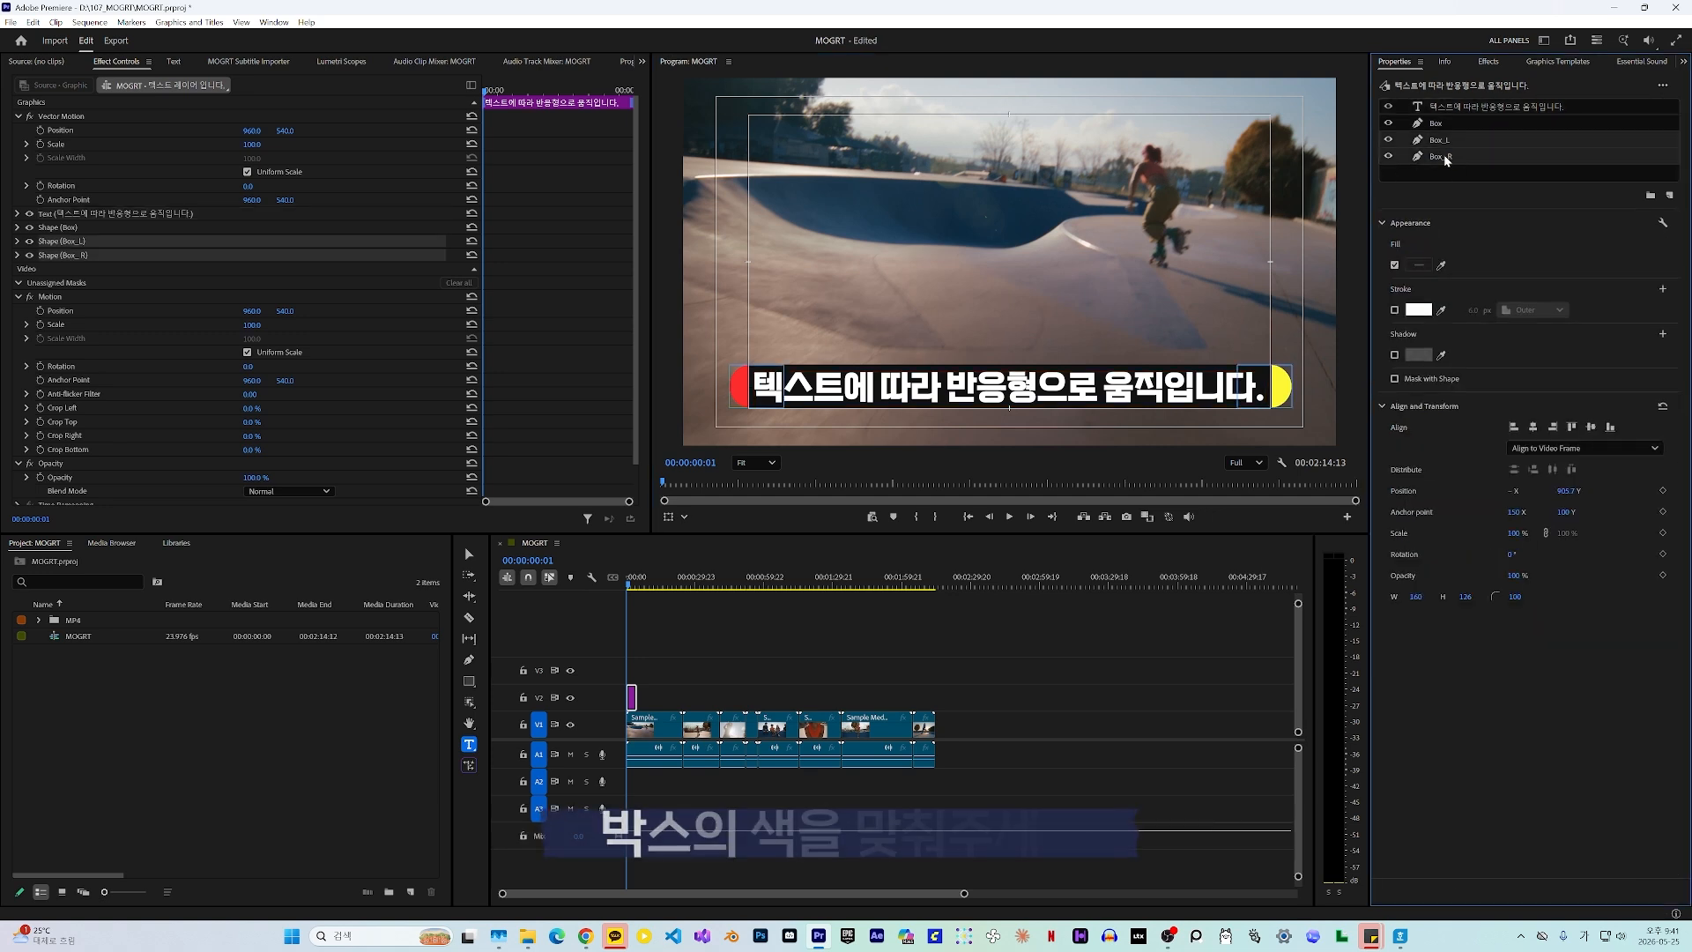
pyautogui.click(1420, 268)
pyautogui.click(975, 542)
pyautogui.click(1277, 357)
pyautogui.click(1273, 363)
pyautogui.click(938, 574)
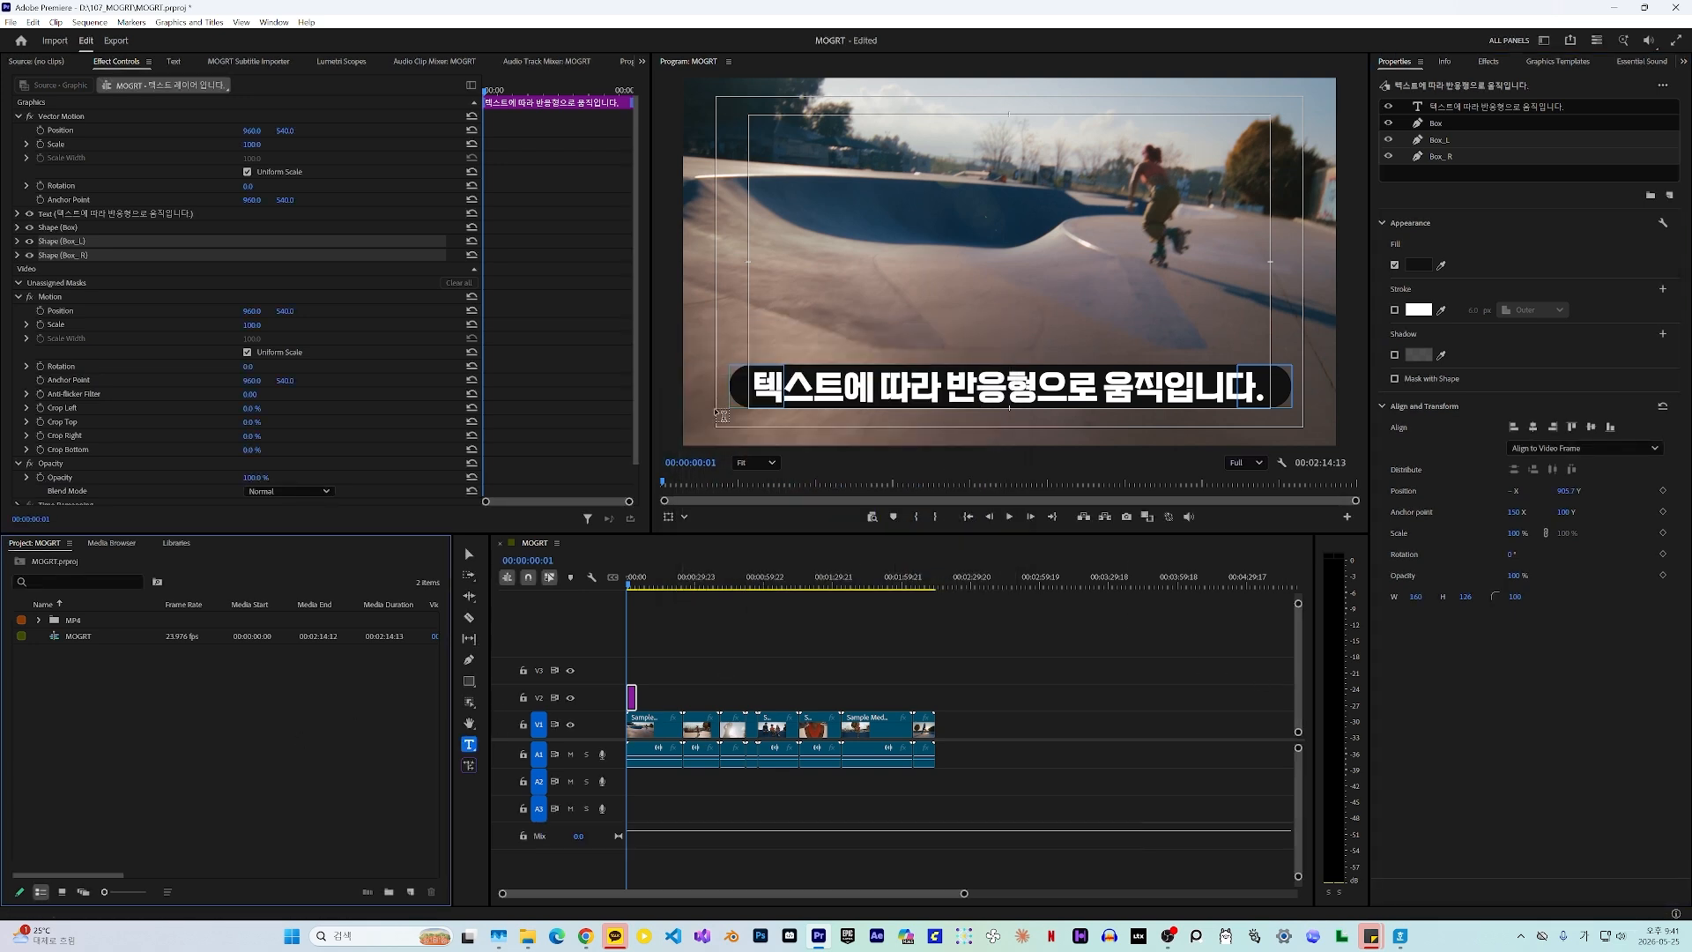
# Test the boxes by shortening the caption to "텍스트에 따라" and undo the deletion.
pyautogui.hotkey('ctrl', 'a')
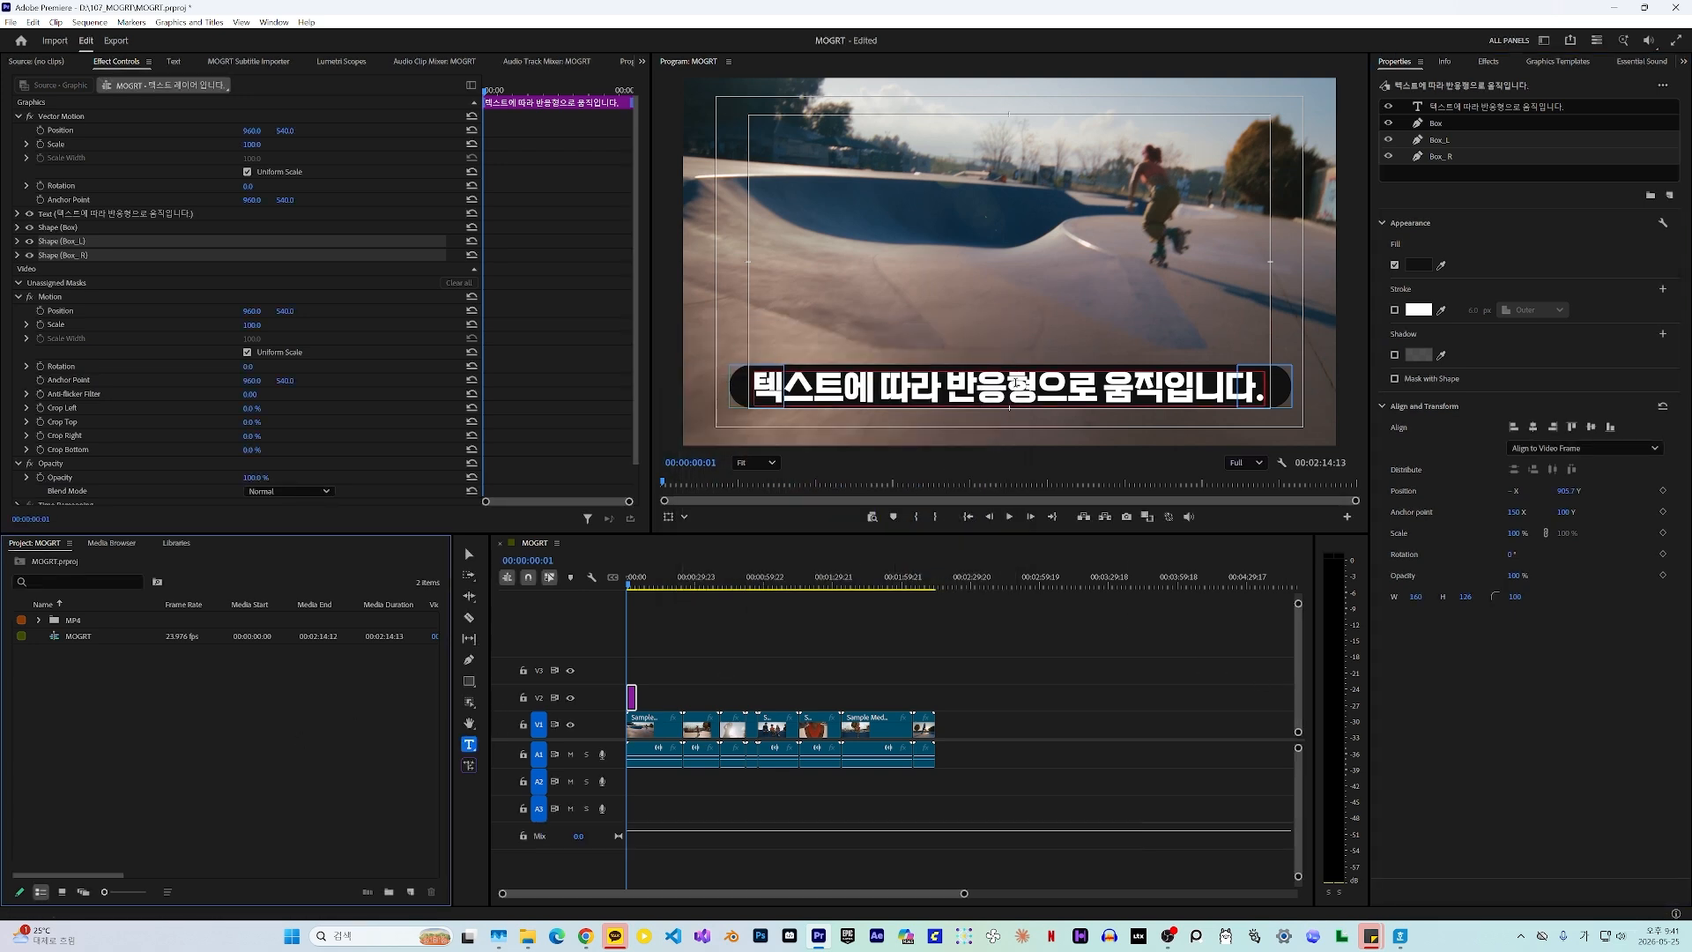
pyautogui.moveTo(947, 388); pyautogui.dragTo(1293, 463)
pyautogui.press('BackSpace')
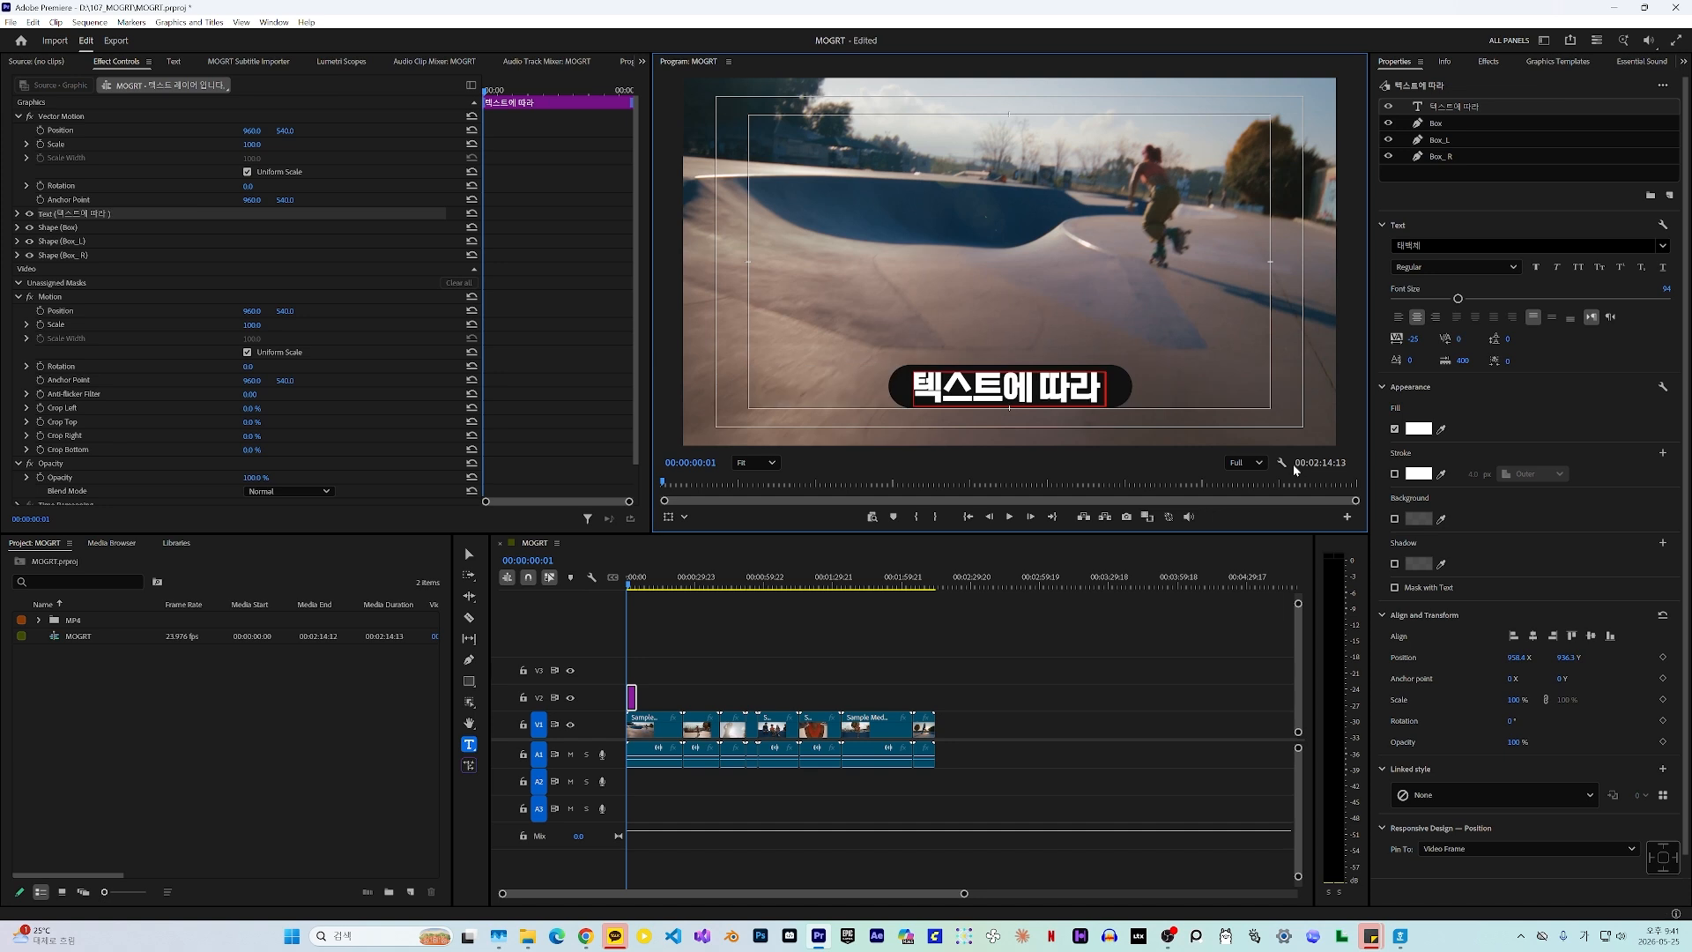
pyautogui.hotkey('ctrl', 'z')
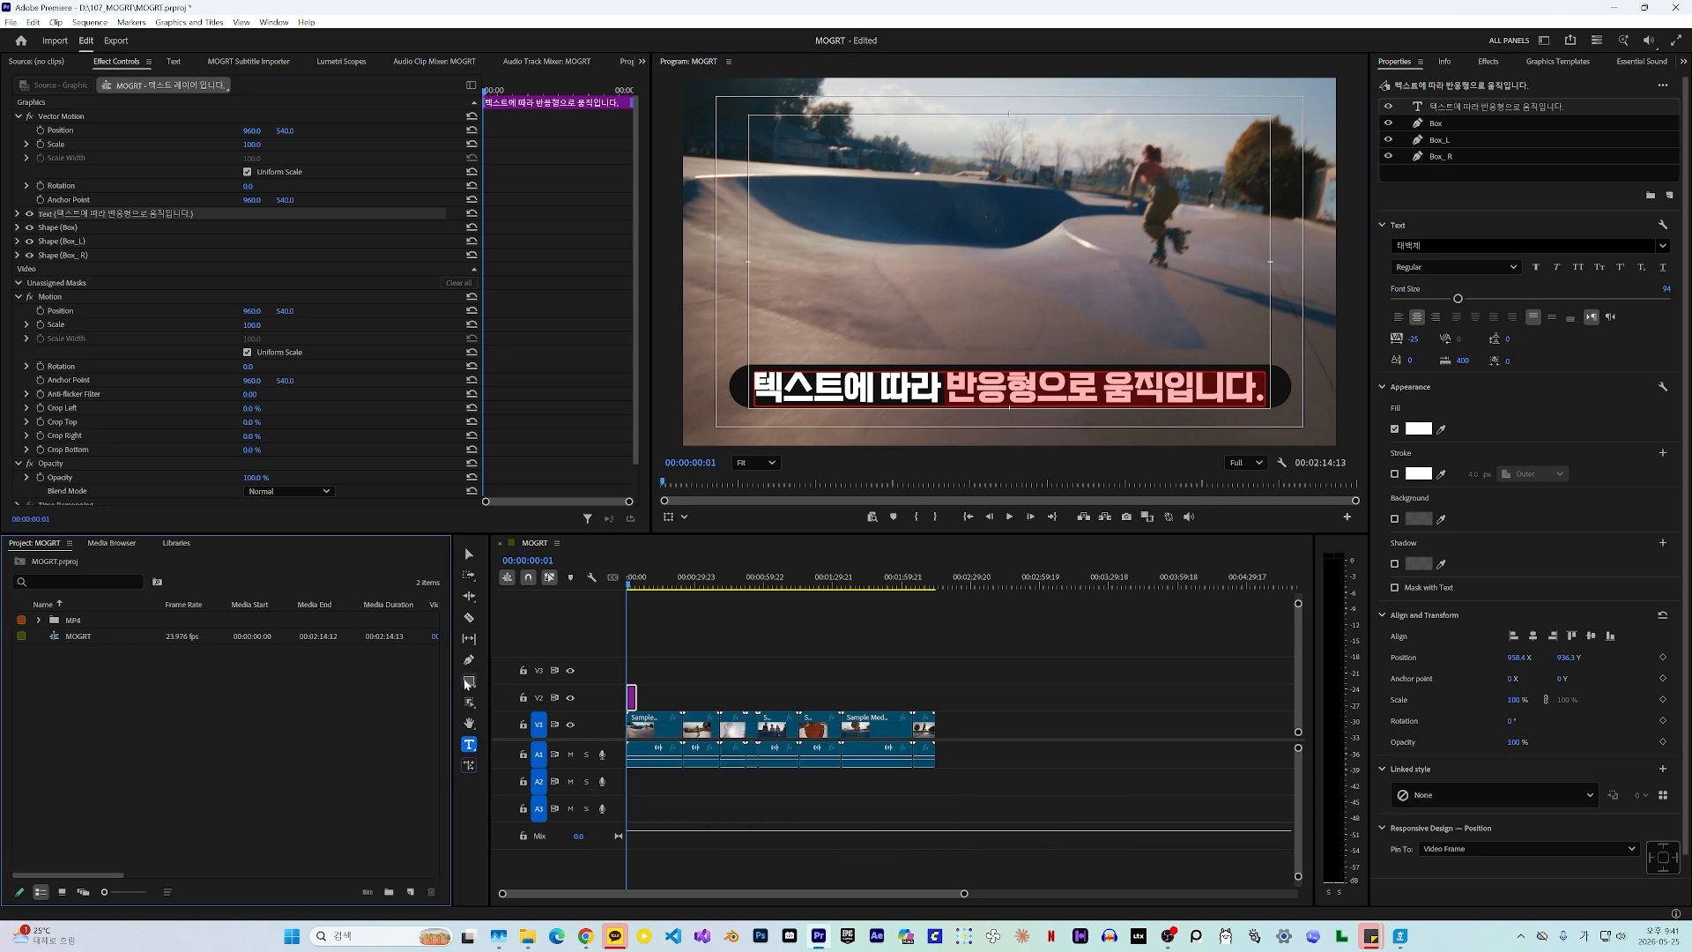
# Draw a wide rectangle about 1341 by 149 above the caption and round its corners with a radius of 378.
pyautogui.click(469, 681)
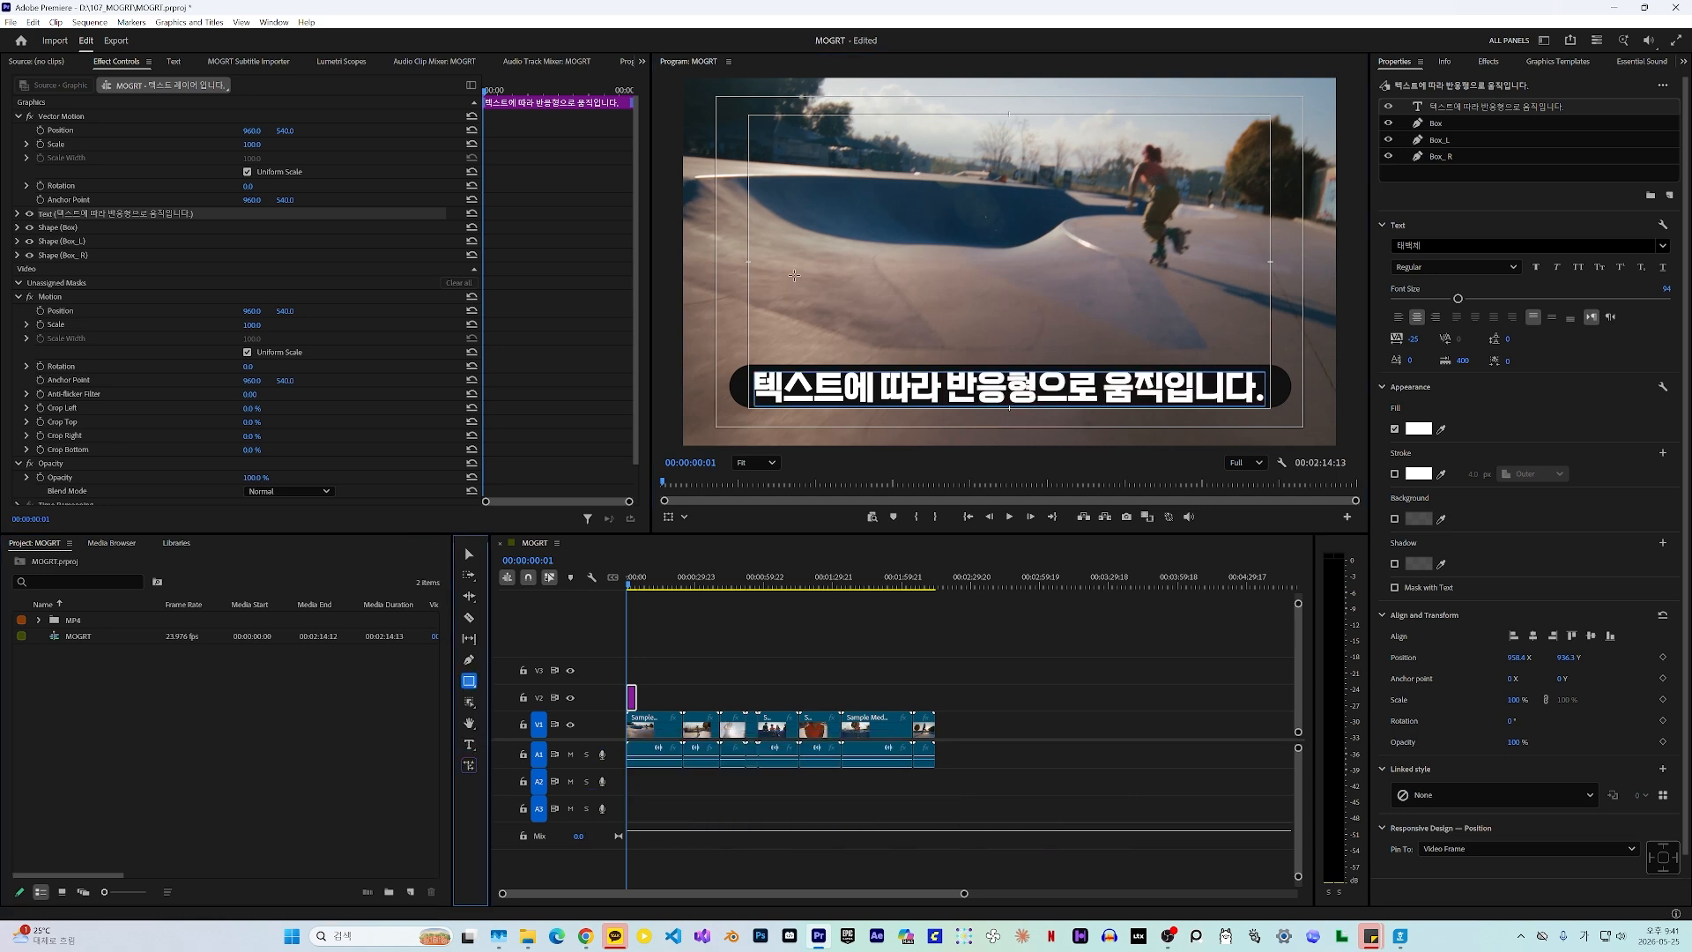
pyautogui.moveTo(760, 236); pyautogui.dragTo(1217, 287)
pyautogui.moveTo(1511, 574); pyautogui.dragTo(1577, 573)
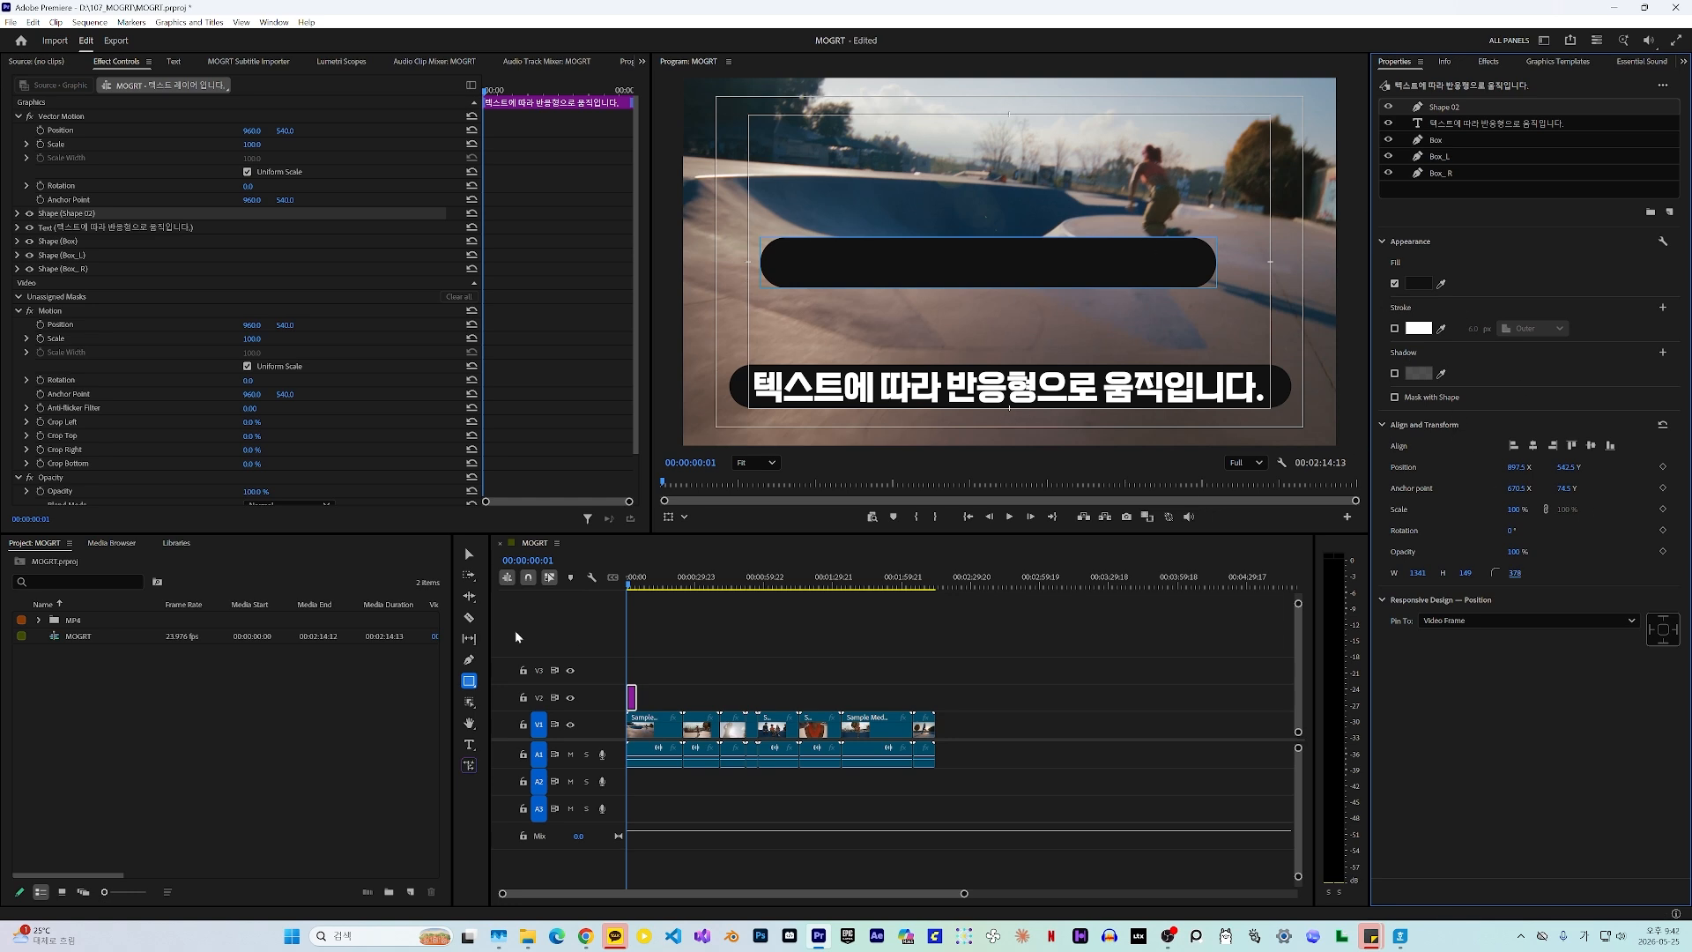
# Duplicate the rounded shape as an unfilled white outline and shrink it to about 1318 by 125 inside the original.
pyautogui.hotkey('ctrl', 'v')
pyautogui.click(1394, 344)
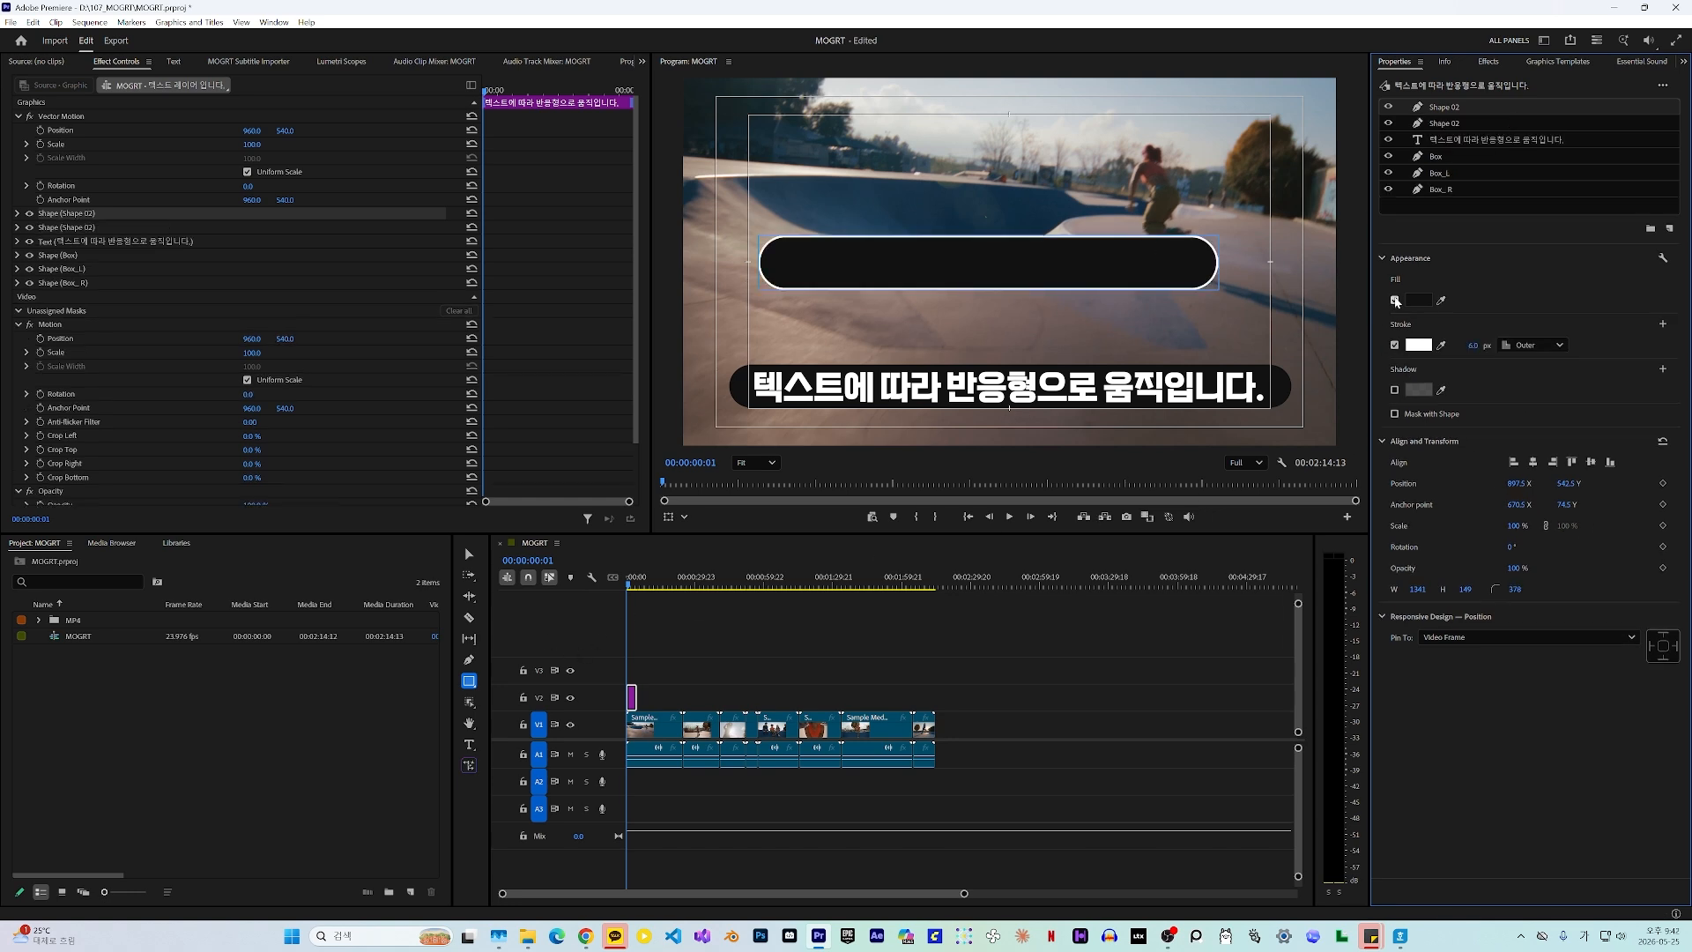
pyautogui.moveTo(1417, 590)
pyautogui.mouseDown()
pyautogui.moveTo(1444, 589)
pyautogui.moveTo(1408, 589)
pyautogui.mouseUp()
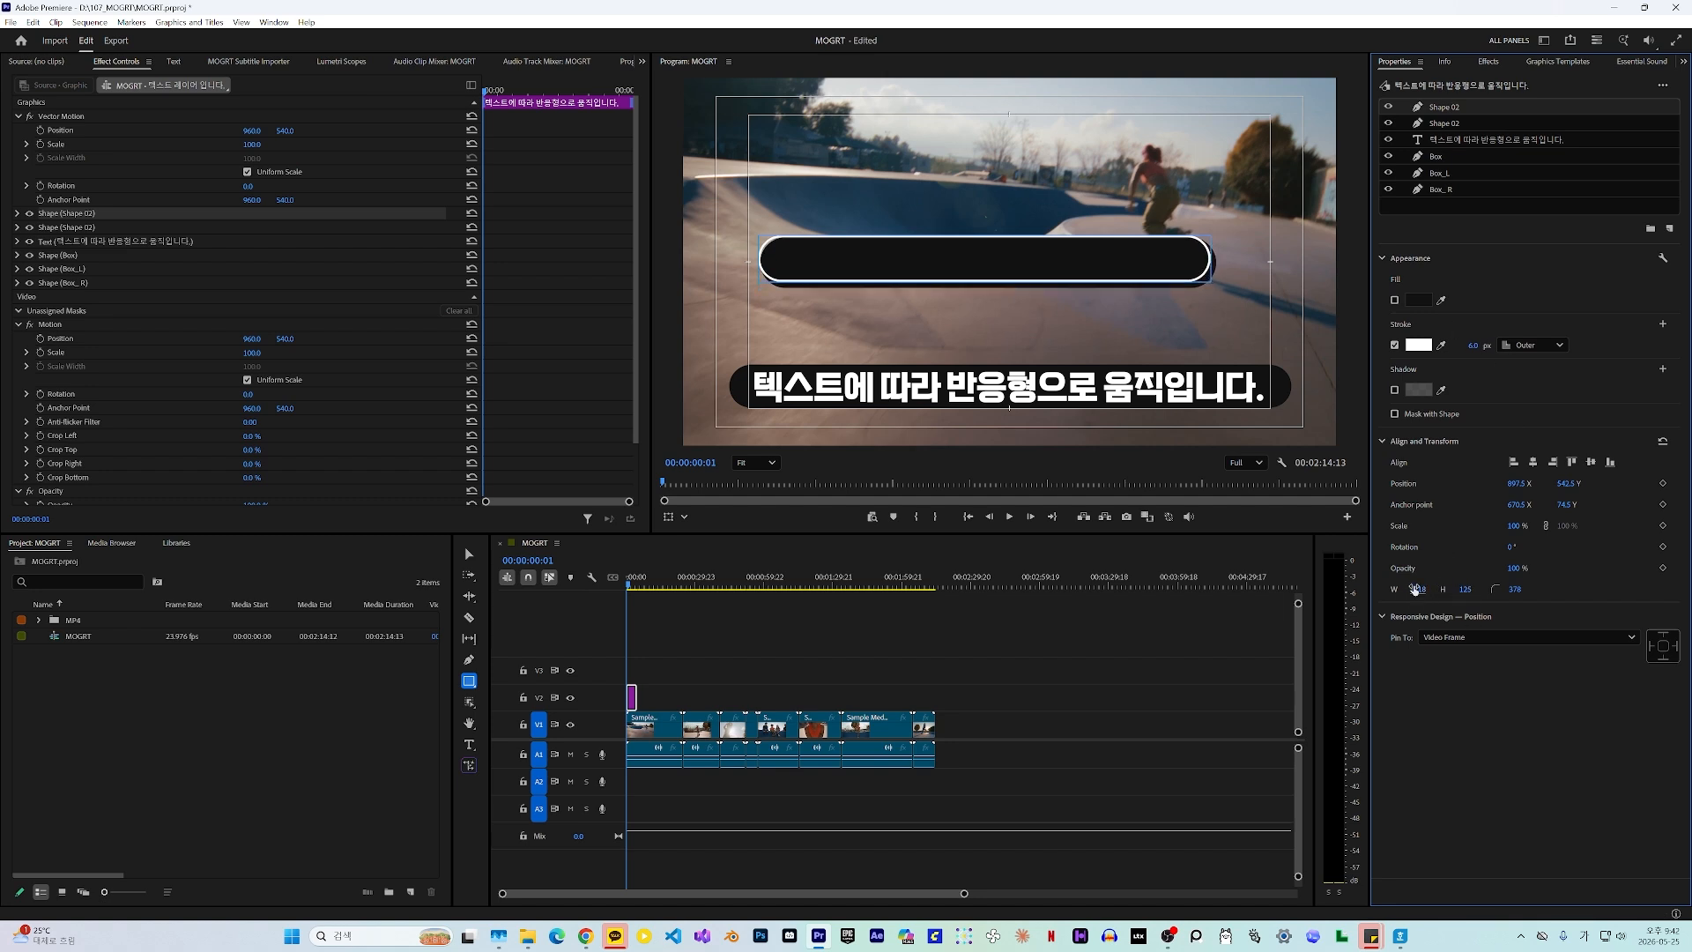
pyautogui.moveTo(1562, 483); pyautogui.dragTo(1580, 483)
# Centre both rounded shapes horizontally in the frame and set the outline's stroke width to 2 px.
pyautogui.keyDown('shift'); pyautogui.click(1436, 123); pyautogui.keyUp('shift')
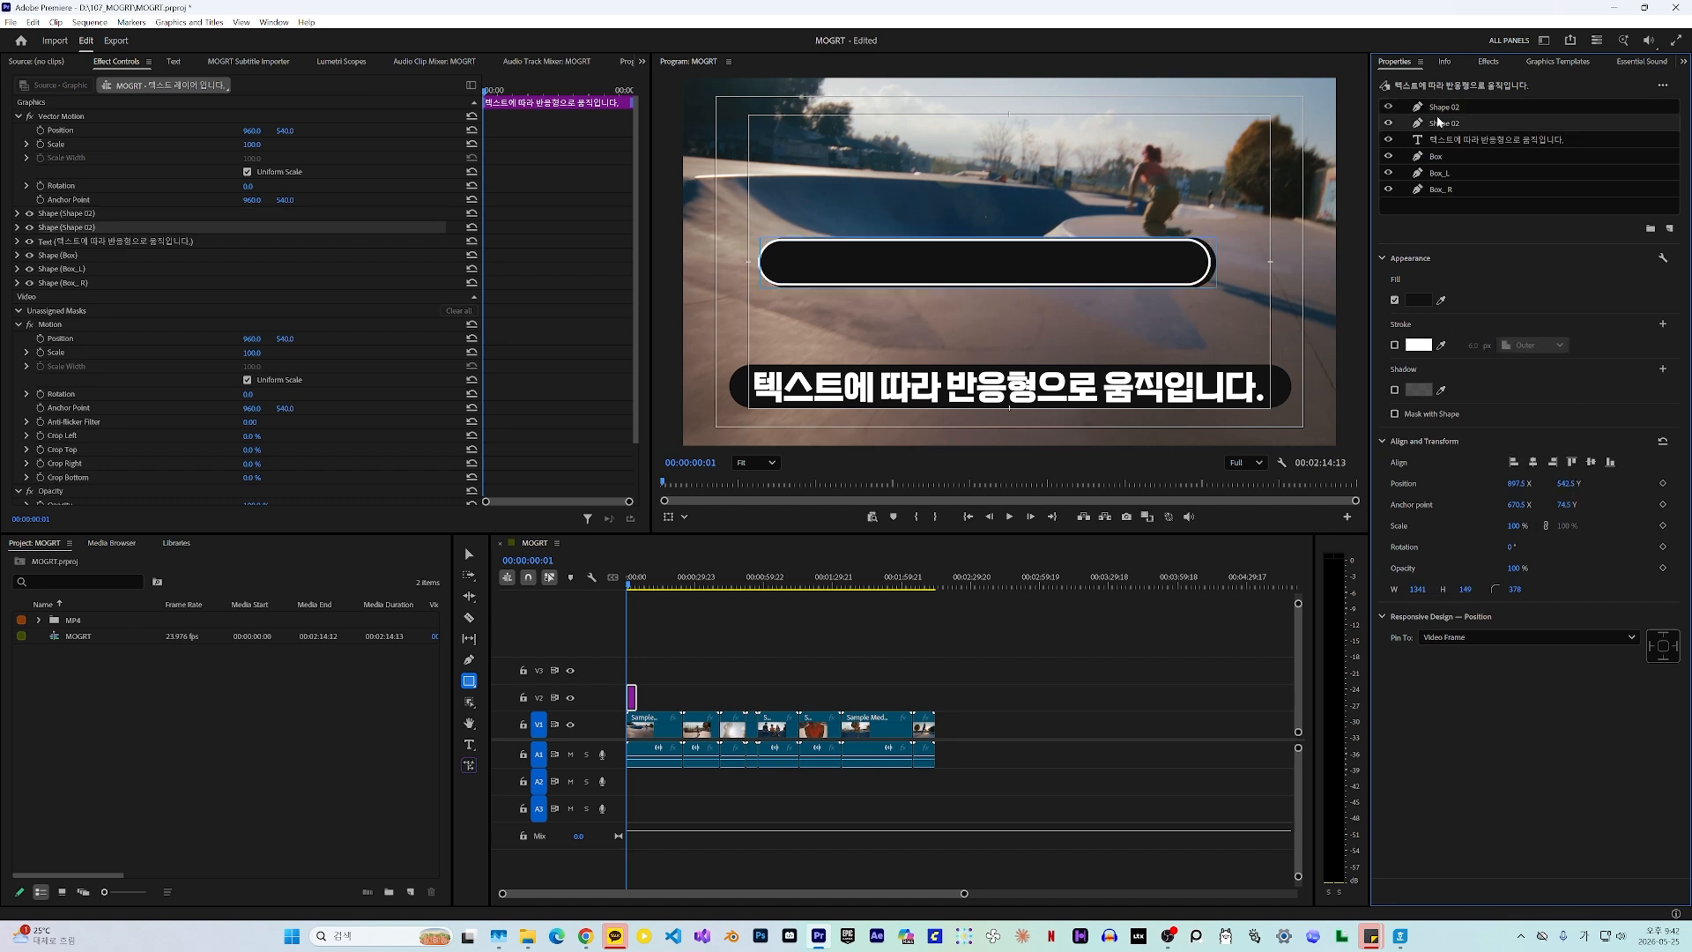
pyautogui.click(1533, 460)
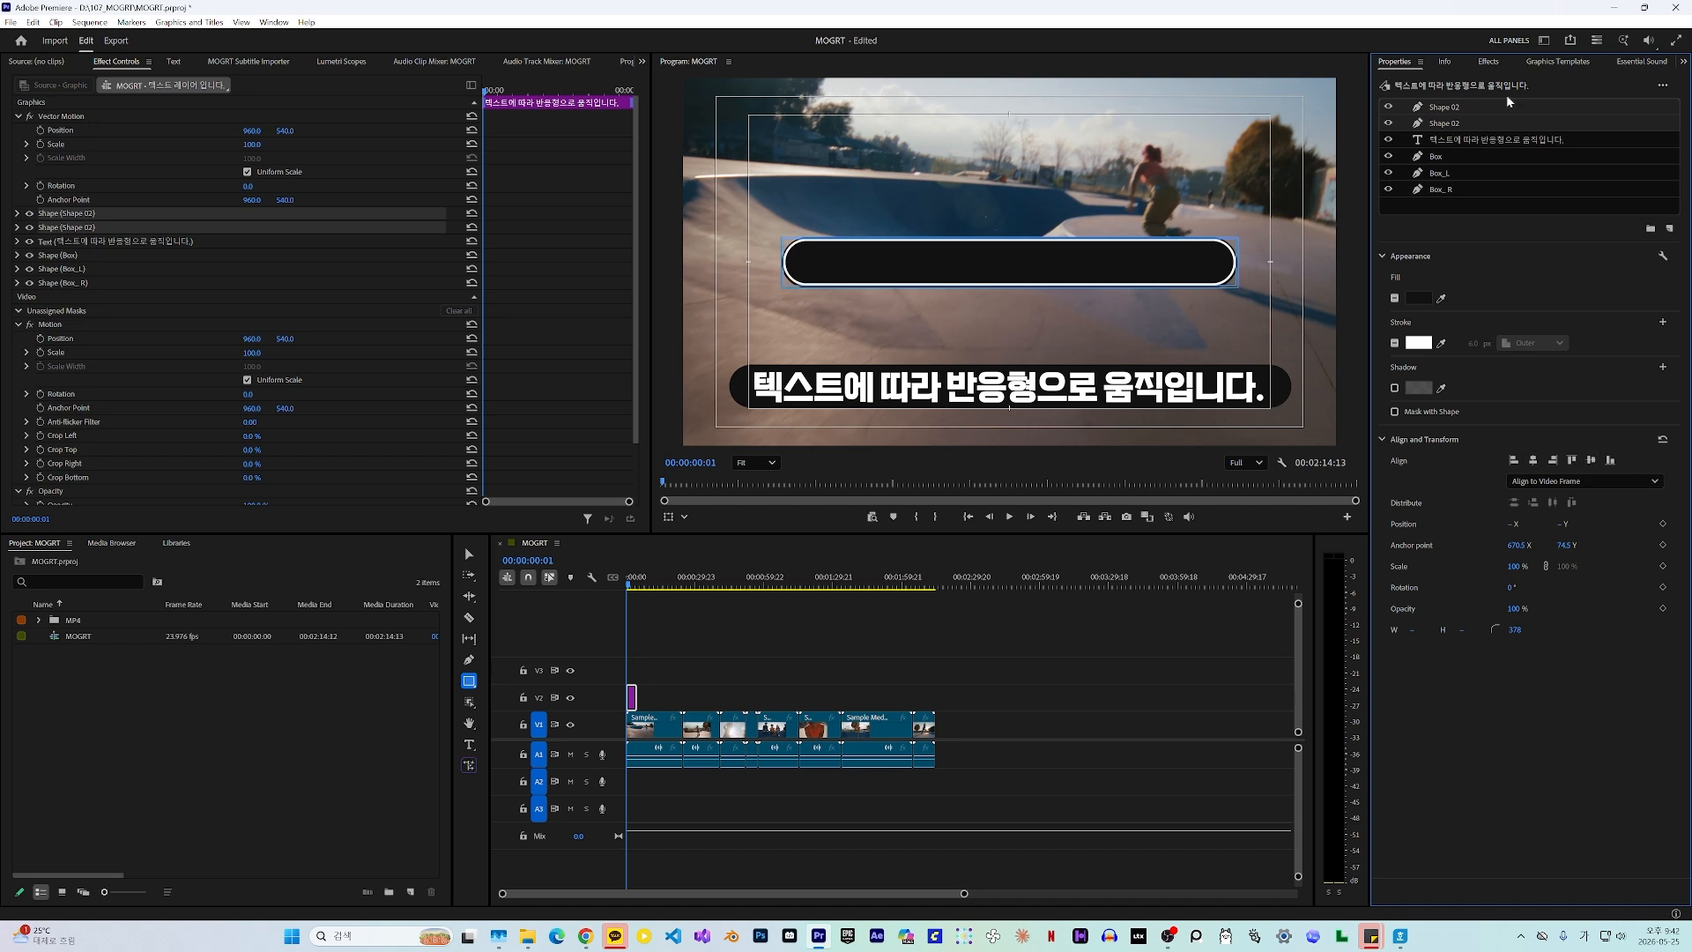
pyautogui.click(1463, 123)
pyautogui.click(1468, 106)
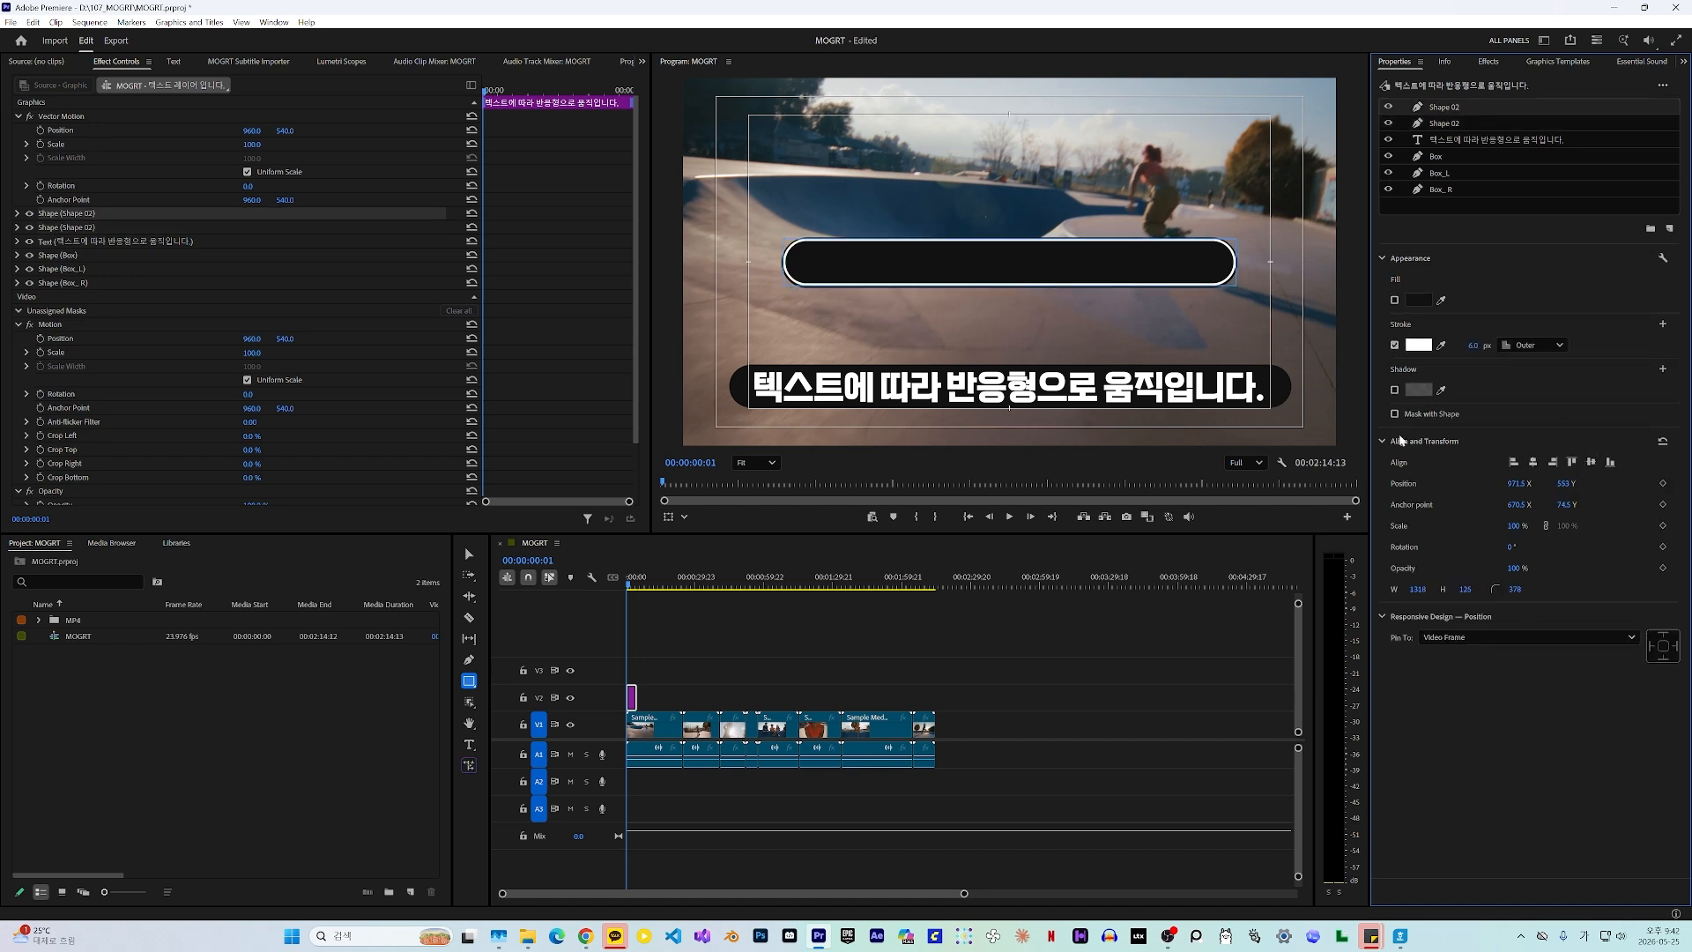
pyautogui.click(1475, 345)
pyautogui.write('2')
pyautogui.press('Return')
pyautogui.press('Escape')
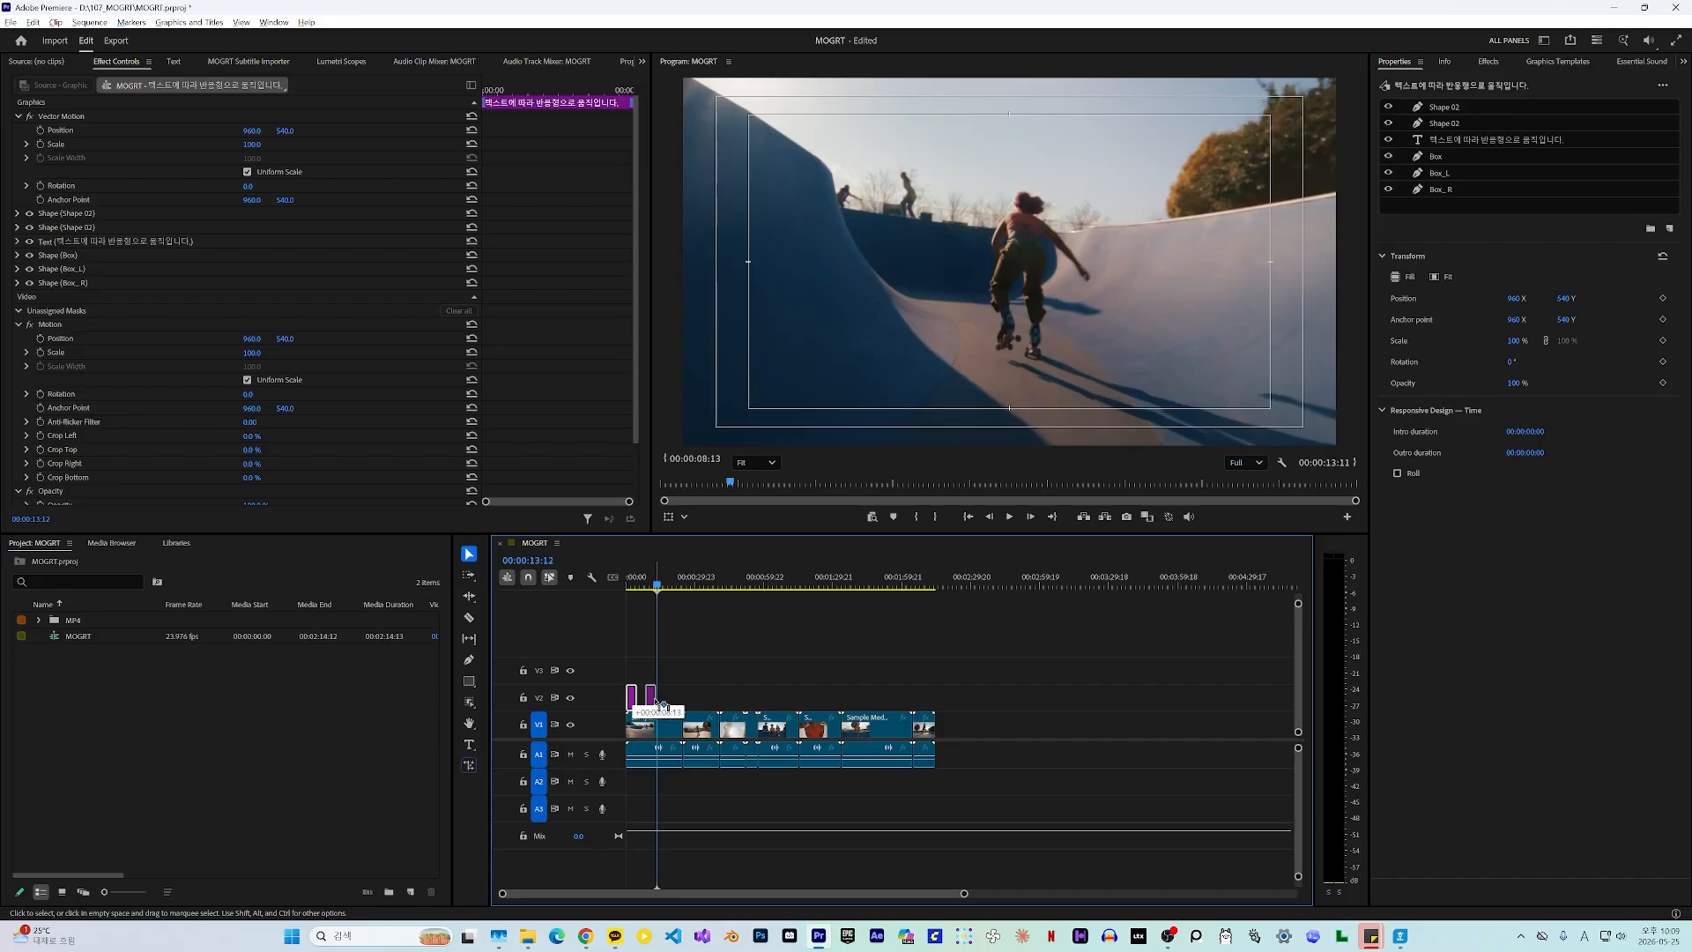
# Duplicate the caption graphic to 00:00:13:12 on V2 and delete Box, Box_L and Box_ R from the copy.
pyautogui.moveTo(652, 701); pyautogui.dragTo(665, 702)
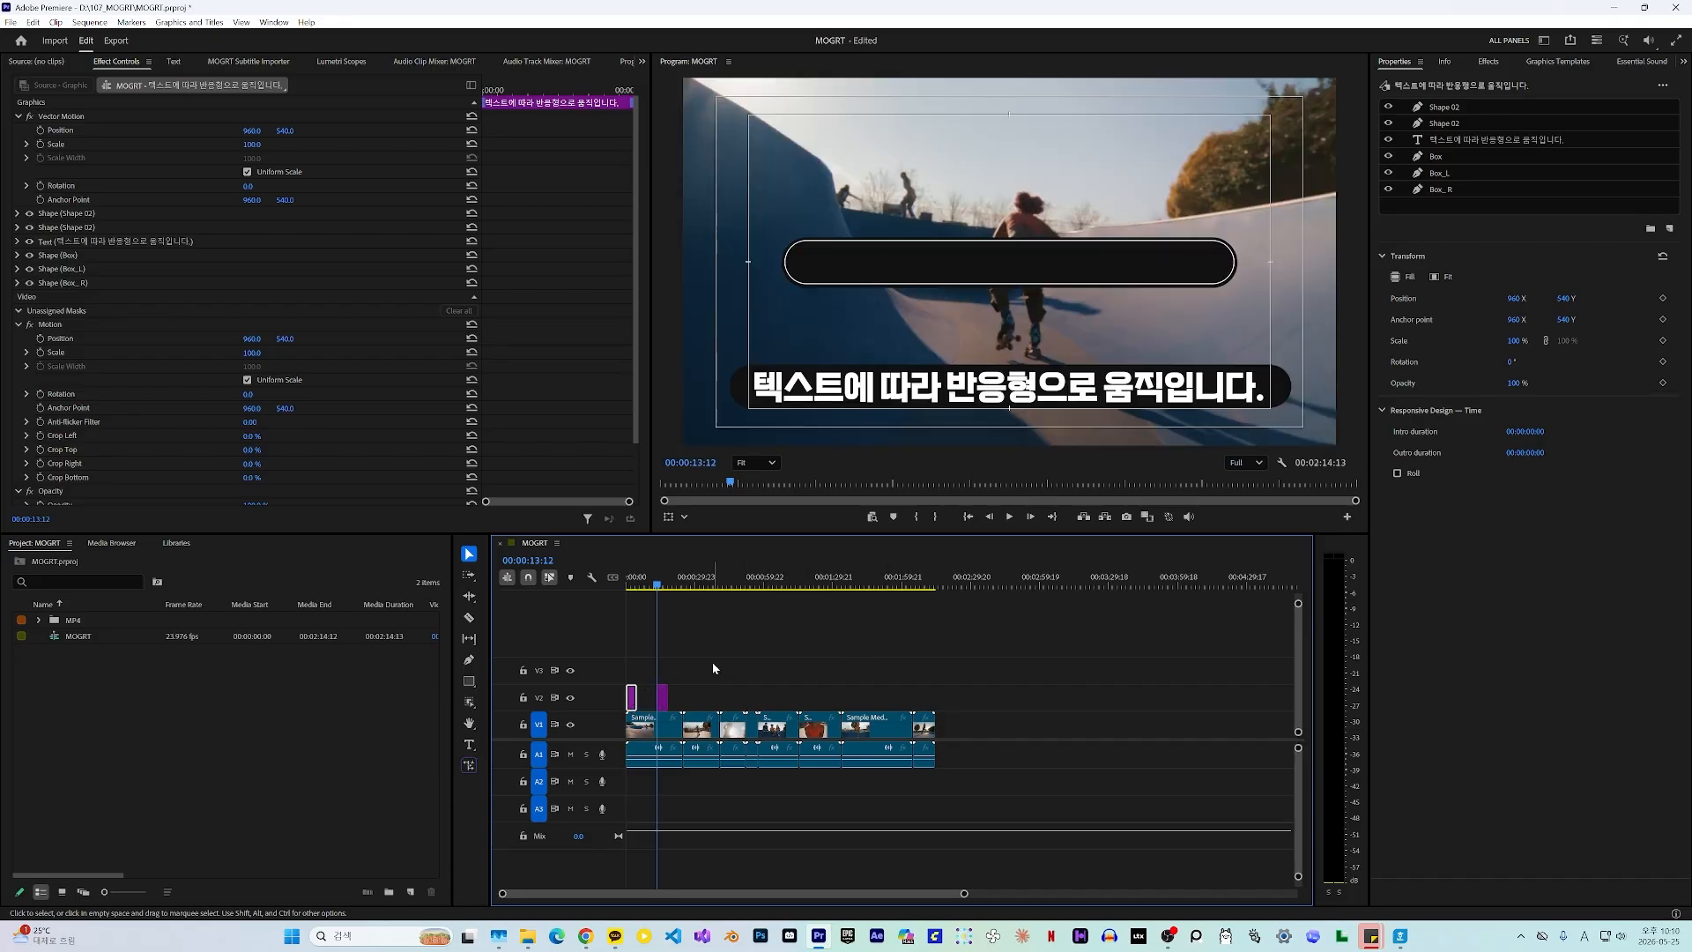
pyautogui.click(1435, 156)
pyautogui.keyDown('shift'); pyautogui.click(1452, 189); pyautogui.keyUp('shift')
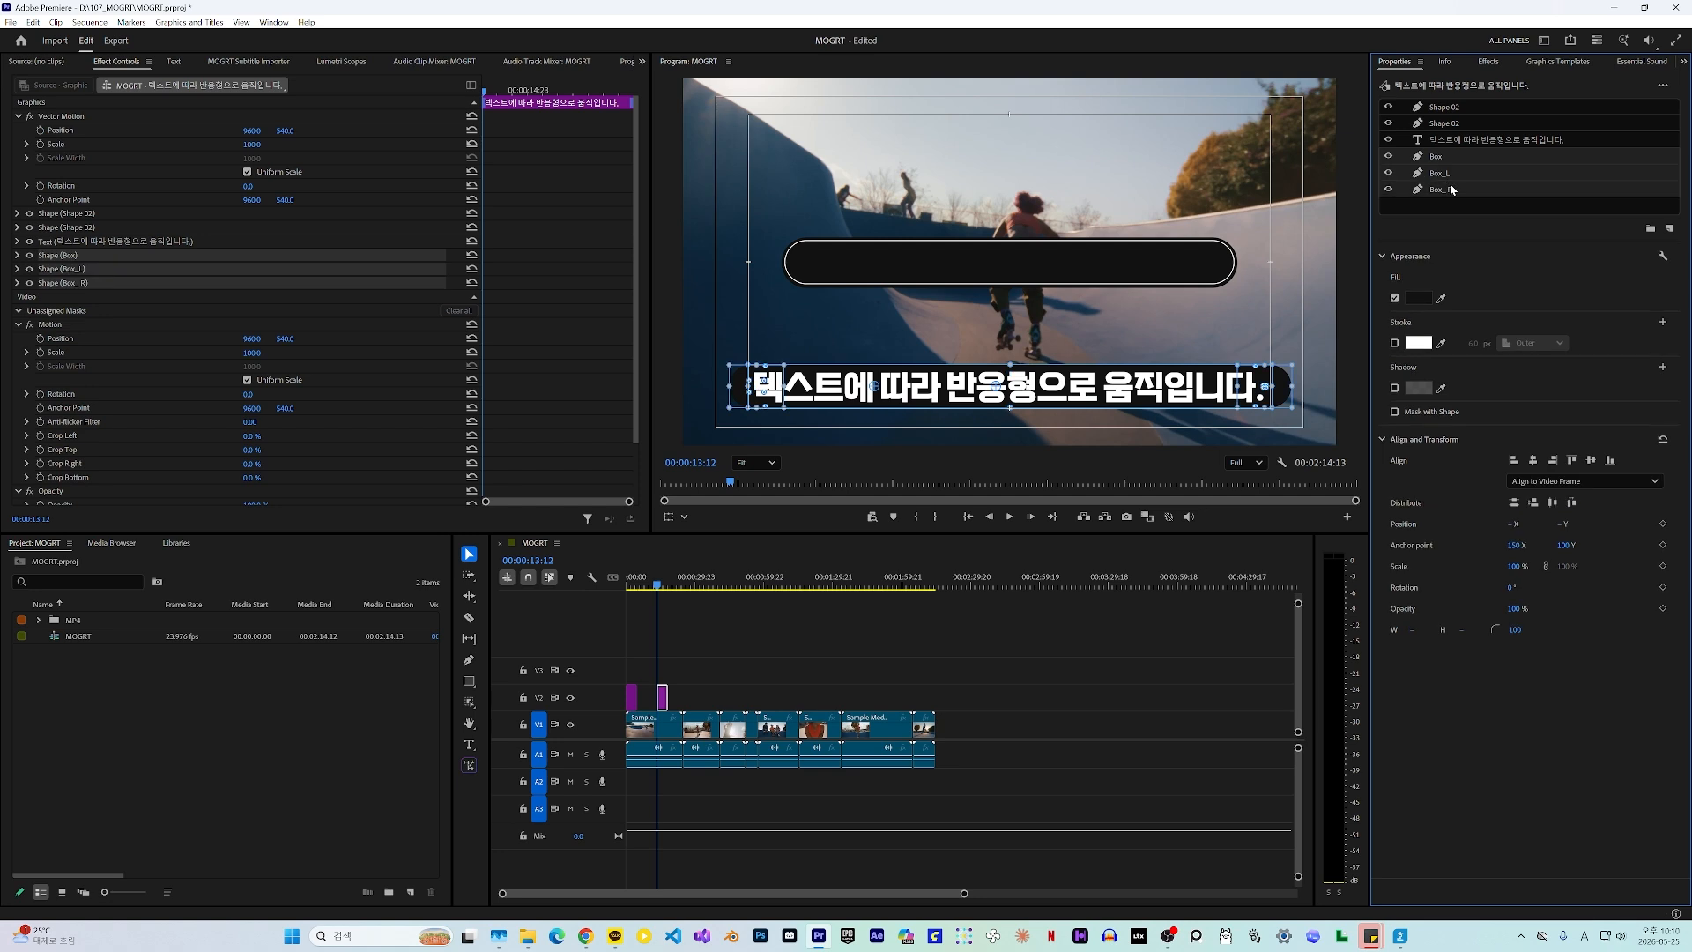
pyautogui.press('Delete')
# Change the copied caption's text to "반응형 자막 2" and move both rounded shapes down behind it.
pyautogui.doubleClick(1481, 141)
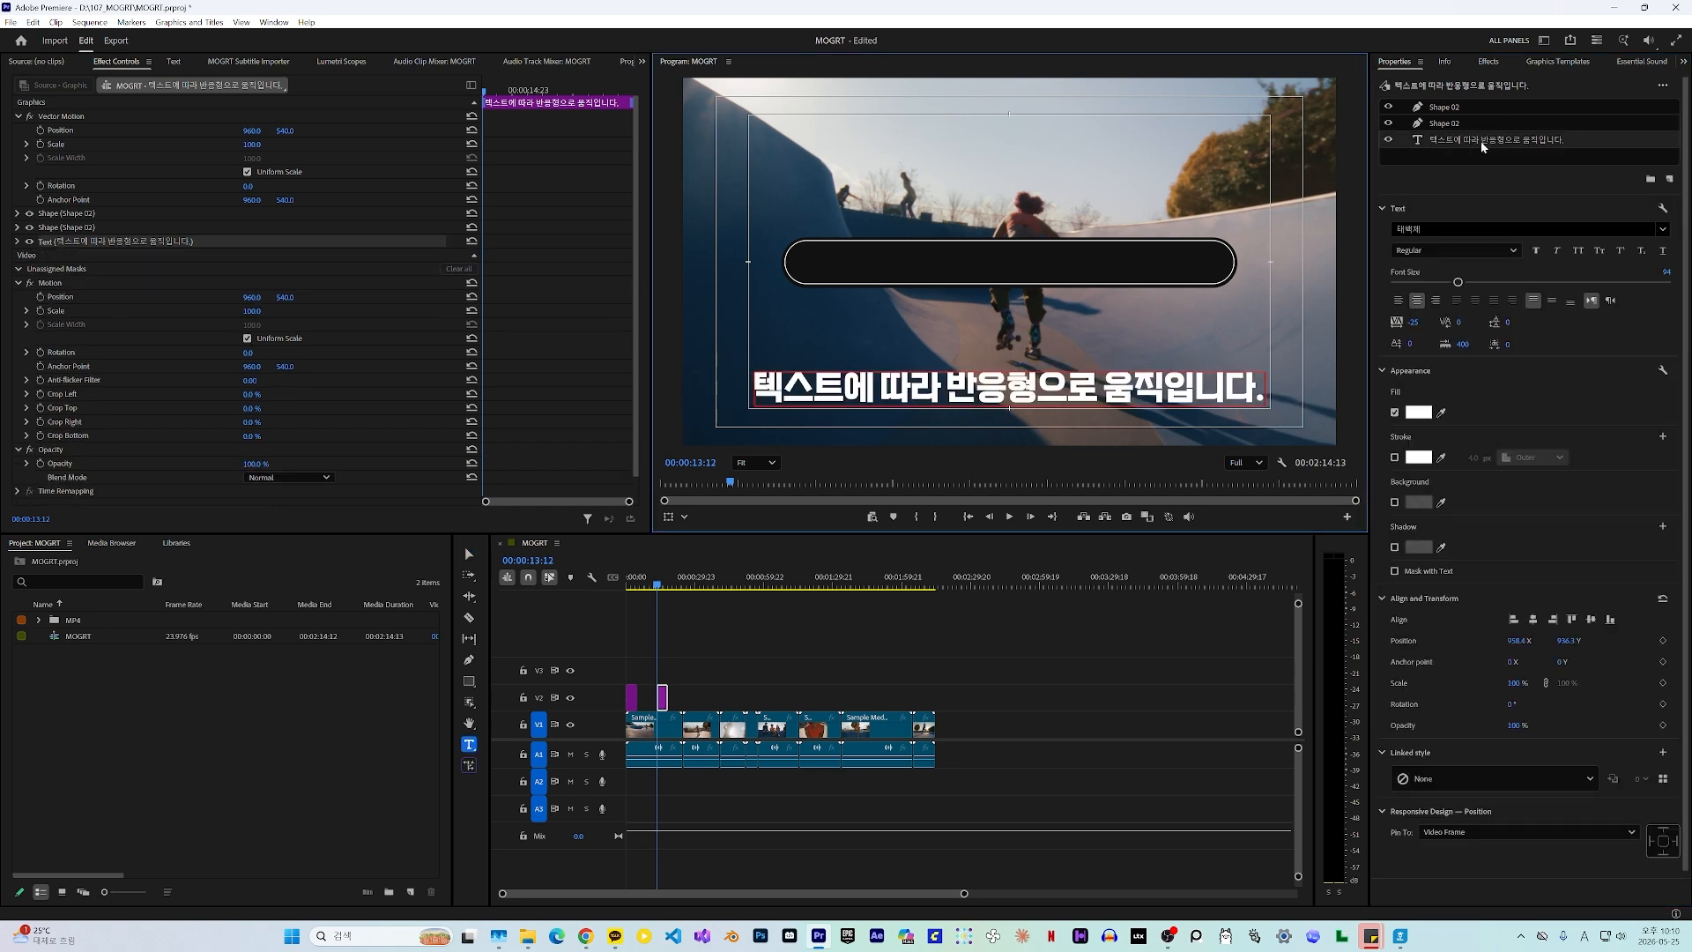
pyautogui.write('반응형 자막 2')
pyautogui.click(1453, 110)
pyautogui.keyDown('shift'); pyautogui.click(1452, 123); pyautogui.keyUp('shift')
pyautogui.moveTo(1565, 474); pyautogui.dragTo(1629, 474)
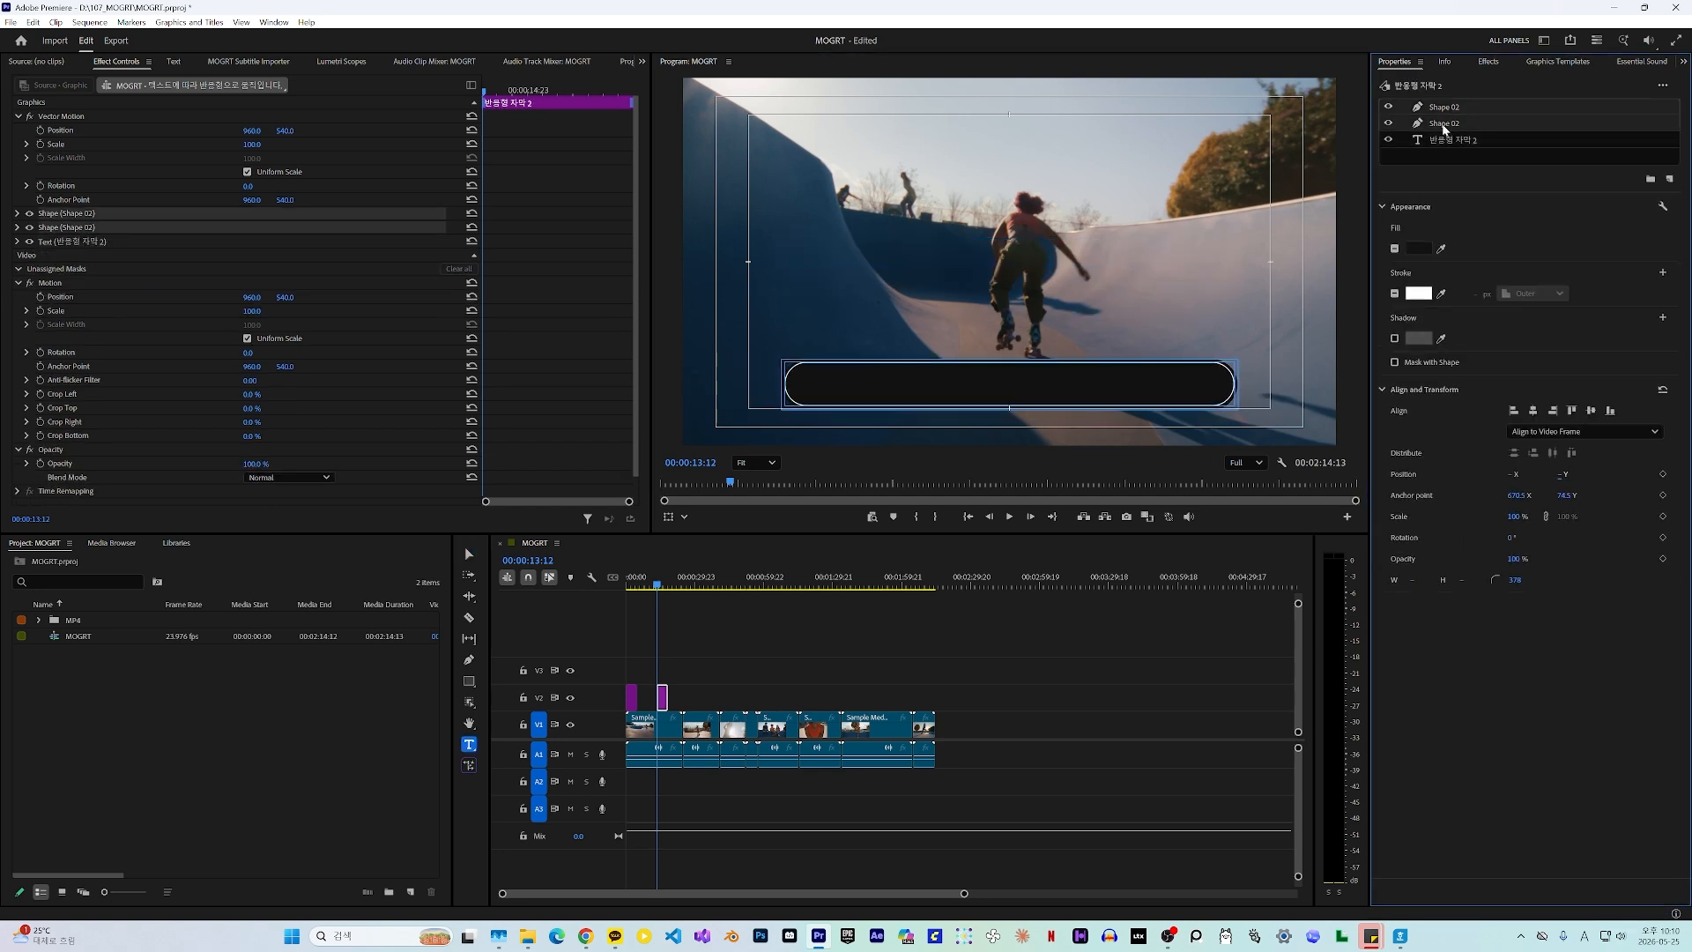
pyautogui.moveTo(1442, 126); pyautogui.dragTo(1445, 148)
pyautogui.moveTo(1562, 474); pyautogui.dragTo(1568, 474)
# Narrow both shapes to about 614 around the caption, set their corner radius to 0 and centre them horizontally.
pyautogui.moveTo(1413, 581)
pyautogui.mouseDown()
pyautogui.moveTo(1690, 586)
pyautogui.moveTo(1389, 579)
pyautogui.mouseUp()
pyautogui.click(1533, 410)
pyautogui.click(1531, 410)
pyautogui.click(1513, 579)
pyautogui.write('0')
pyautogui.press('Return')
pyautogui.click(1532, 411)
pyautogui.click(467, 551)
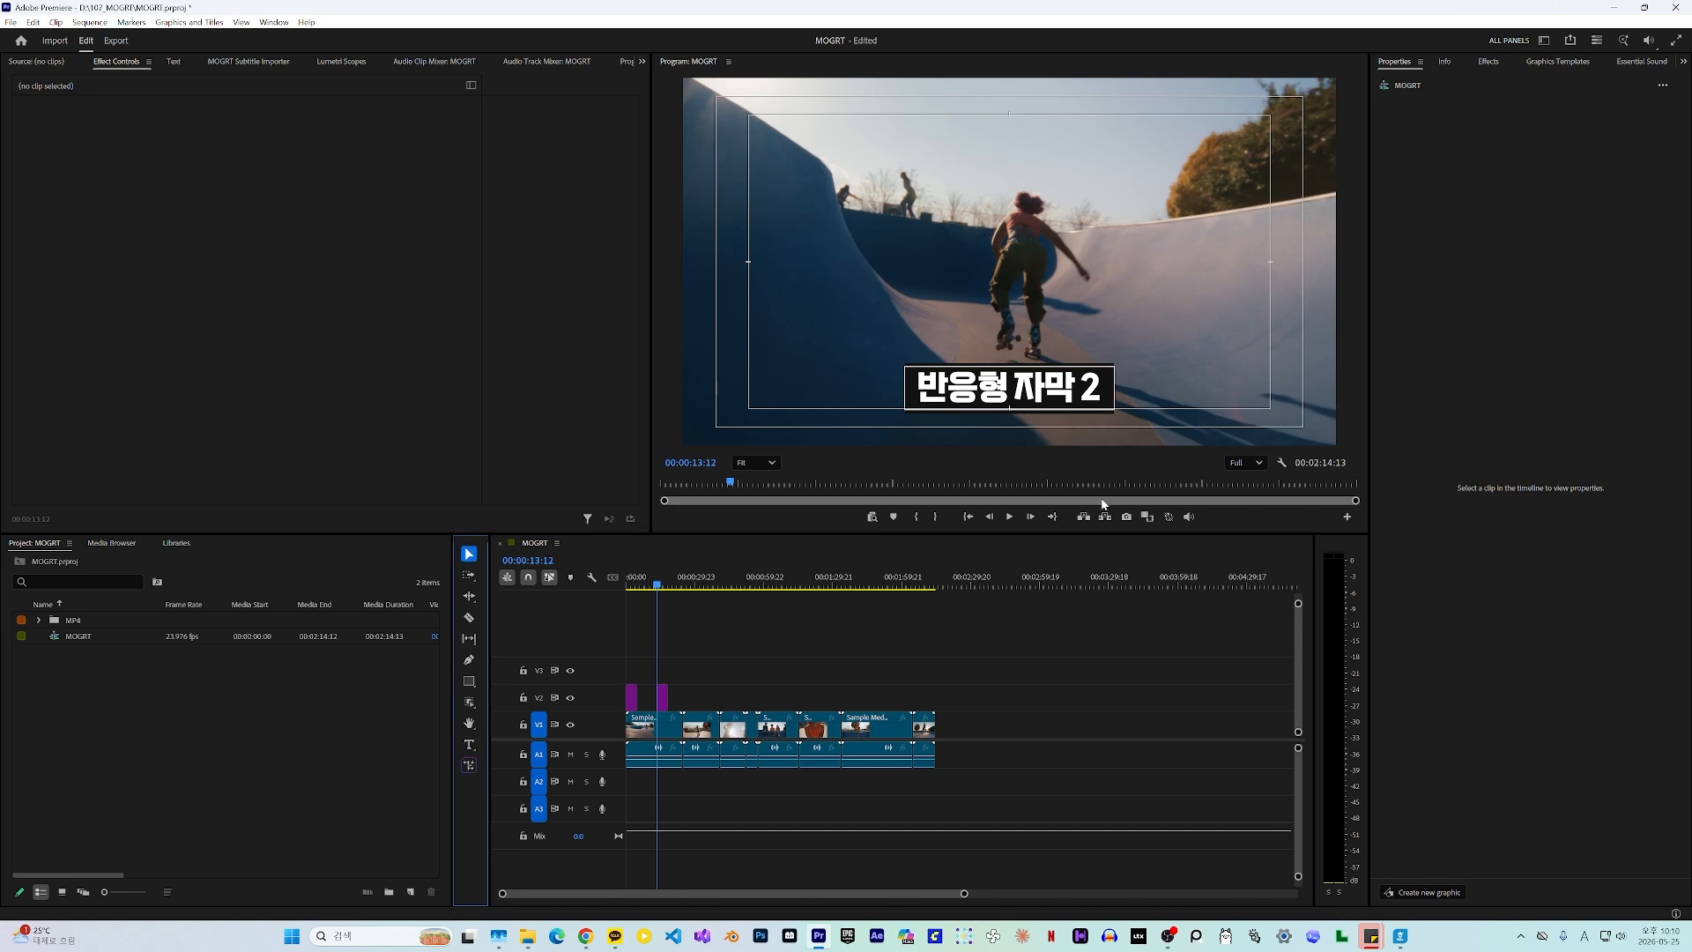
# Rename the filled shape of the second caption graphic as BOX.
pyautogui.click(662, 697)
pyautogui.click(1456, 142)
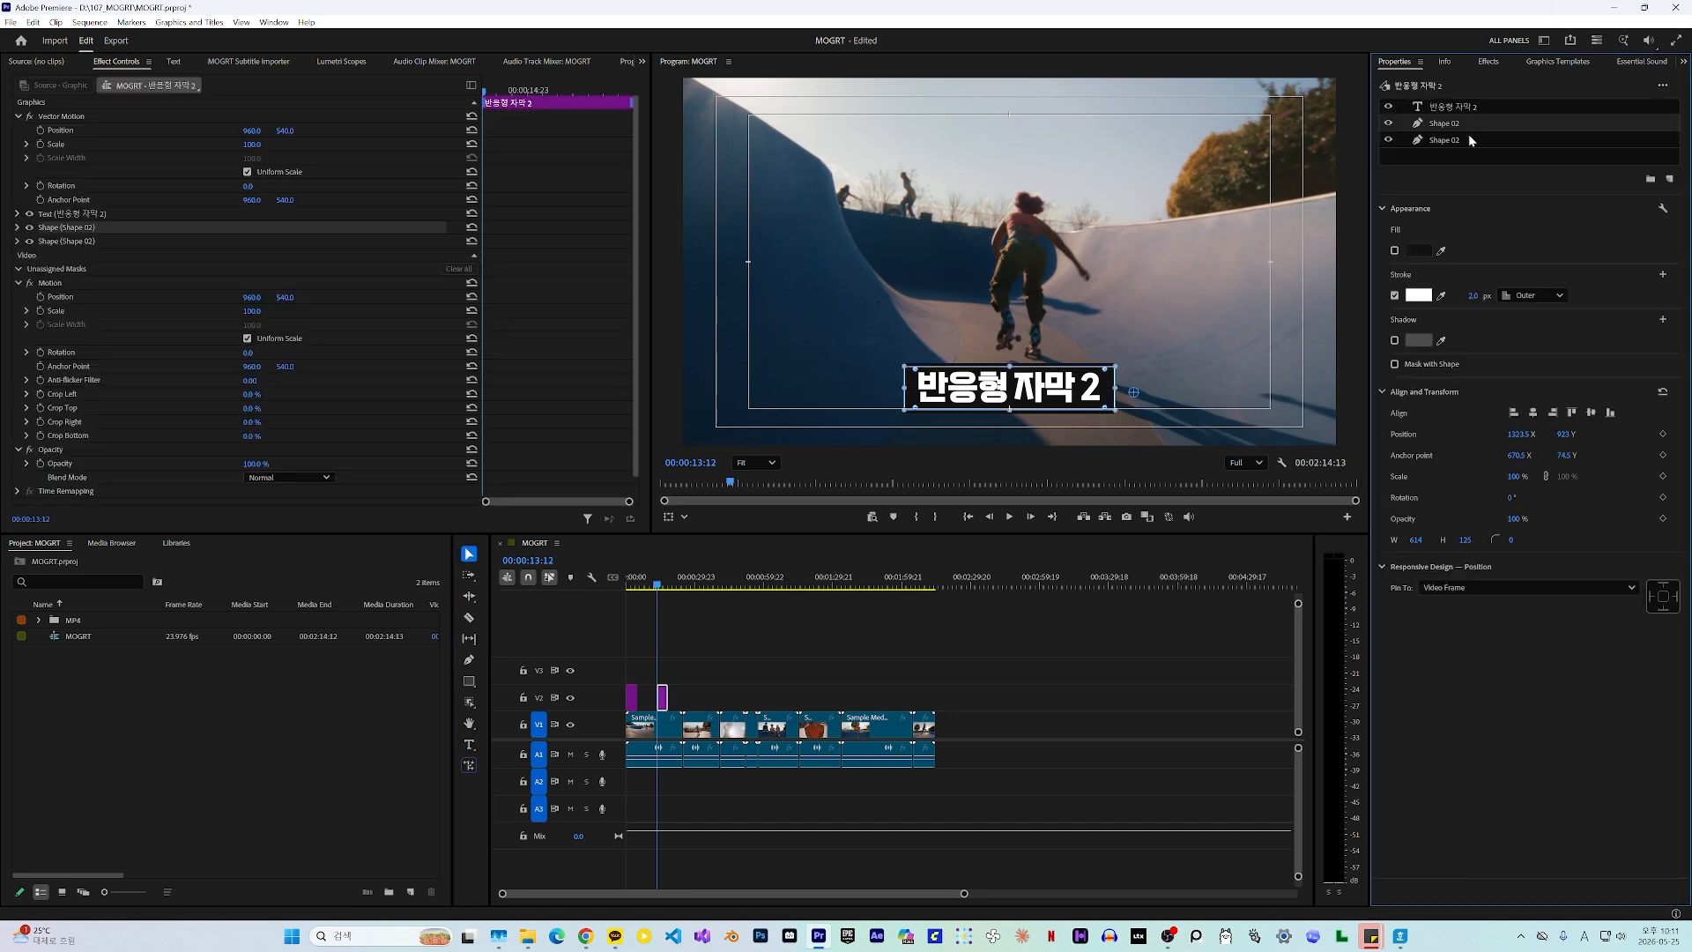
pyautogui.doubleClick(1443, 140)
pyautogui.write('BOX')
pyautogui.press('Return')
# Rename the outlined shape as Stroke, narrow it to about 599 and keep it horizontally centred inside BOX.
pyautogui.click(1441, 126)
pyautogui.doubleClick(1455, 124)
pyautogui.write('의')
pyautogui.write('Stroke')
pyautogui.press('Return')
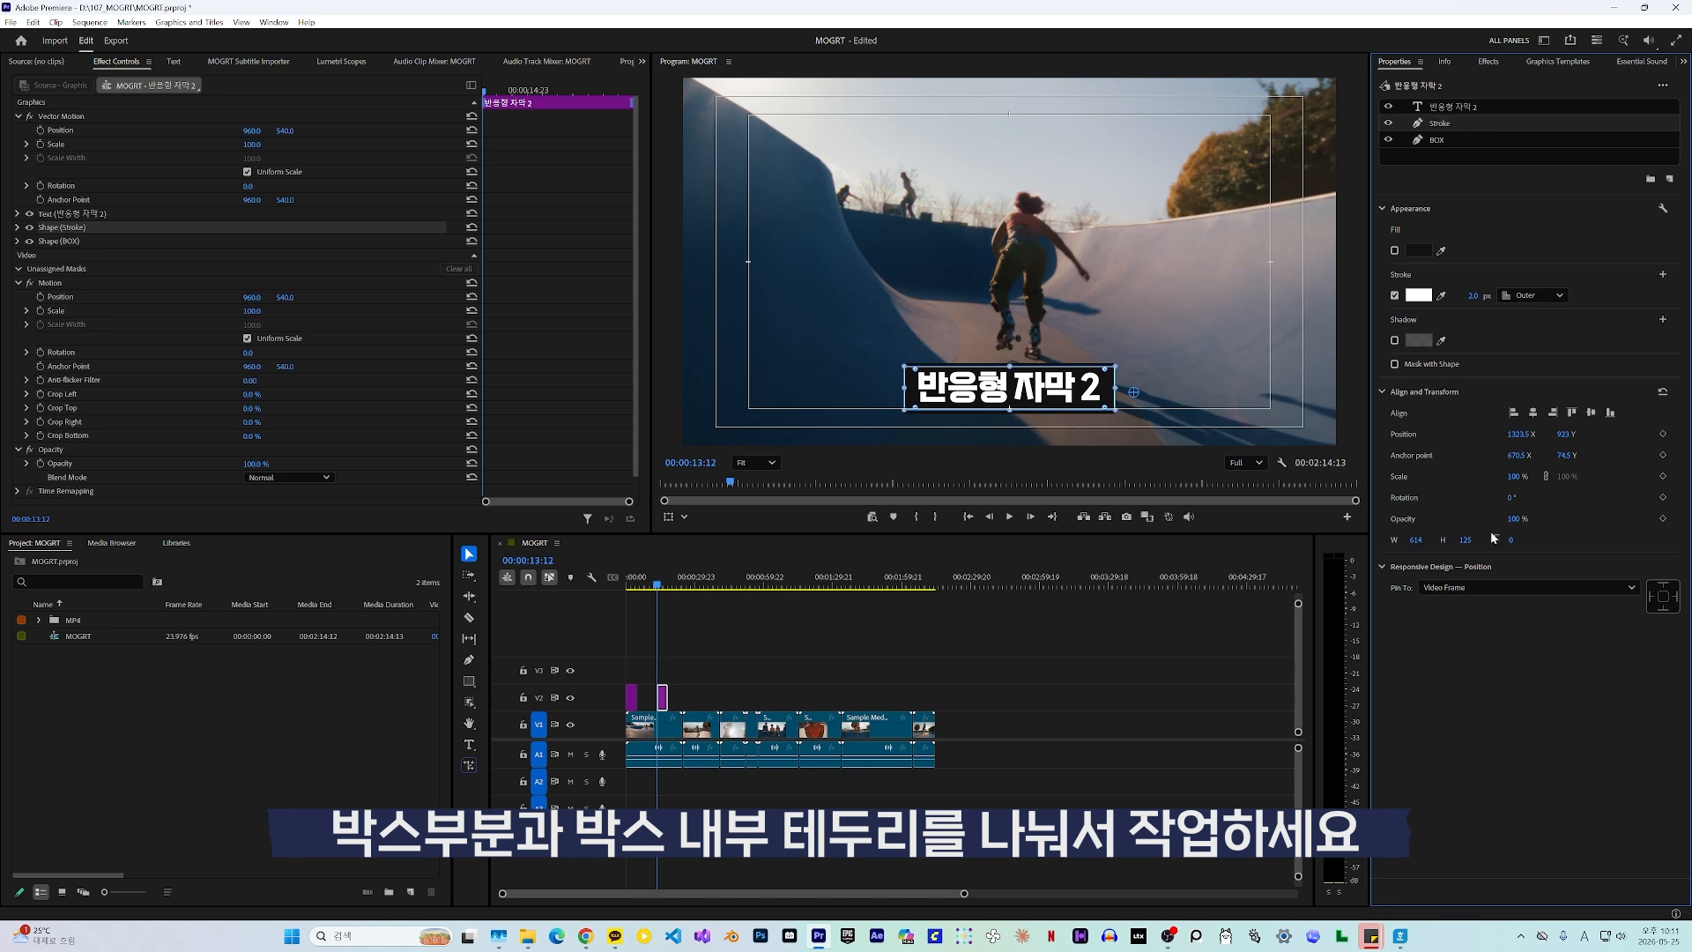
pyautogui.moveTo(1411, 540); pyautogui.dragTo(1397, 540)
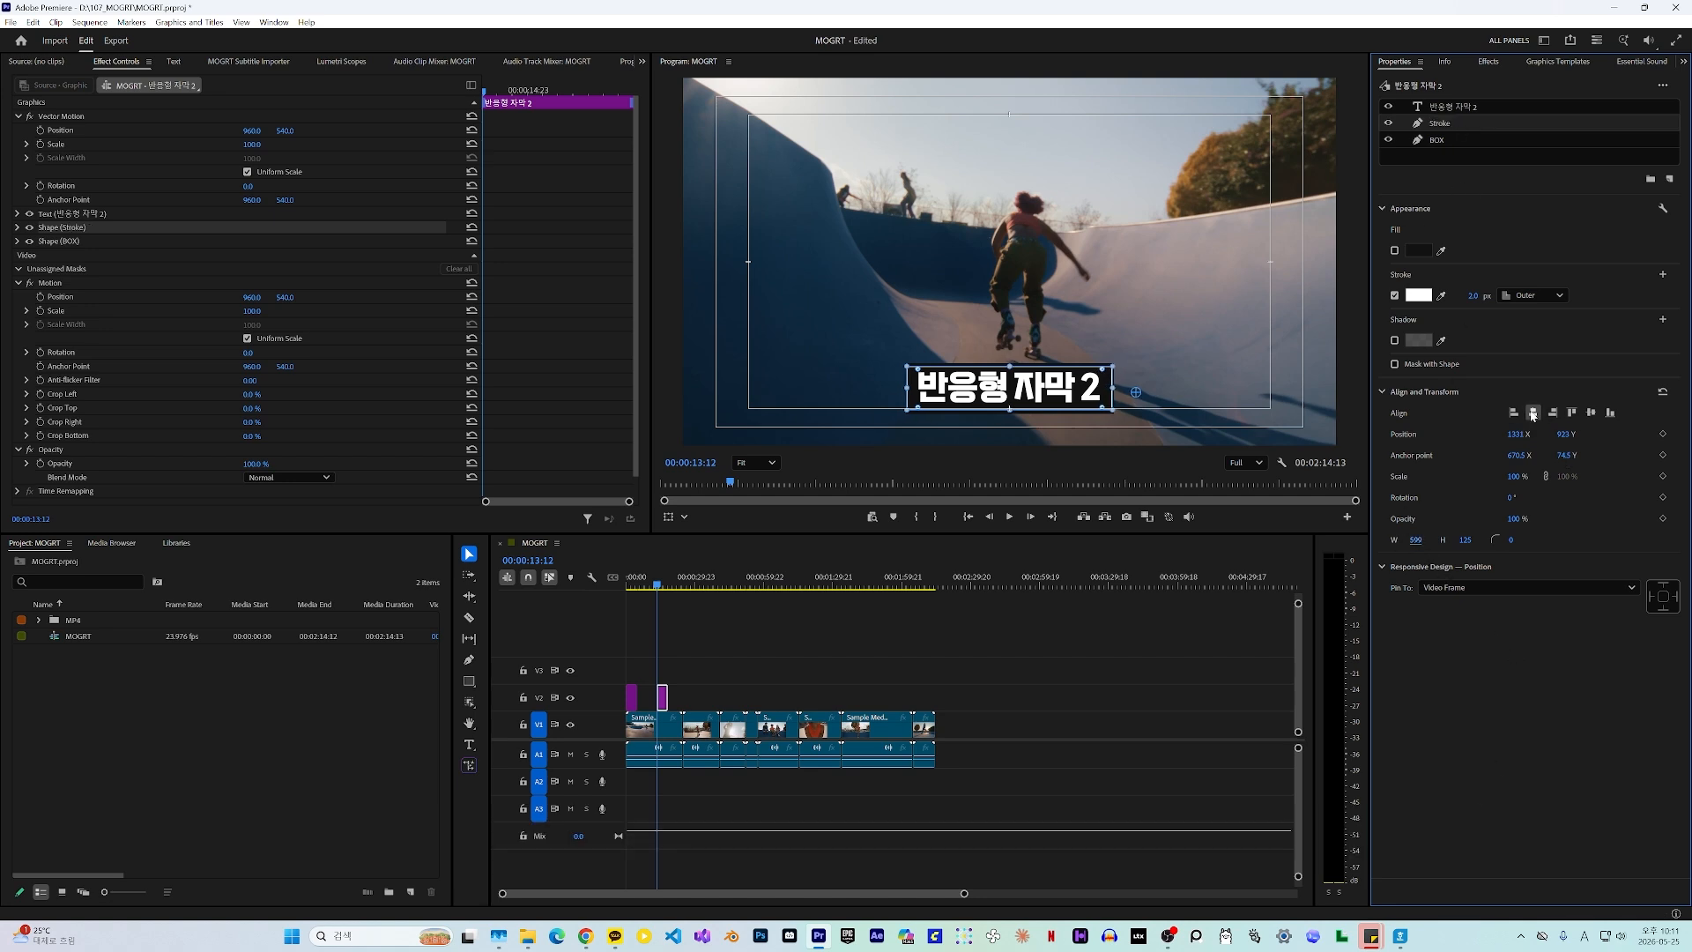
pyautogui.click(736, 647)
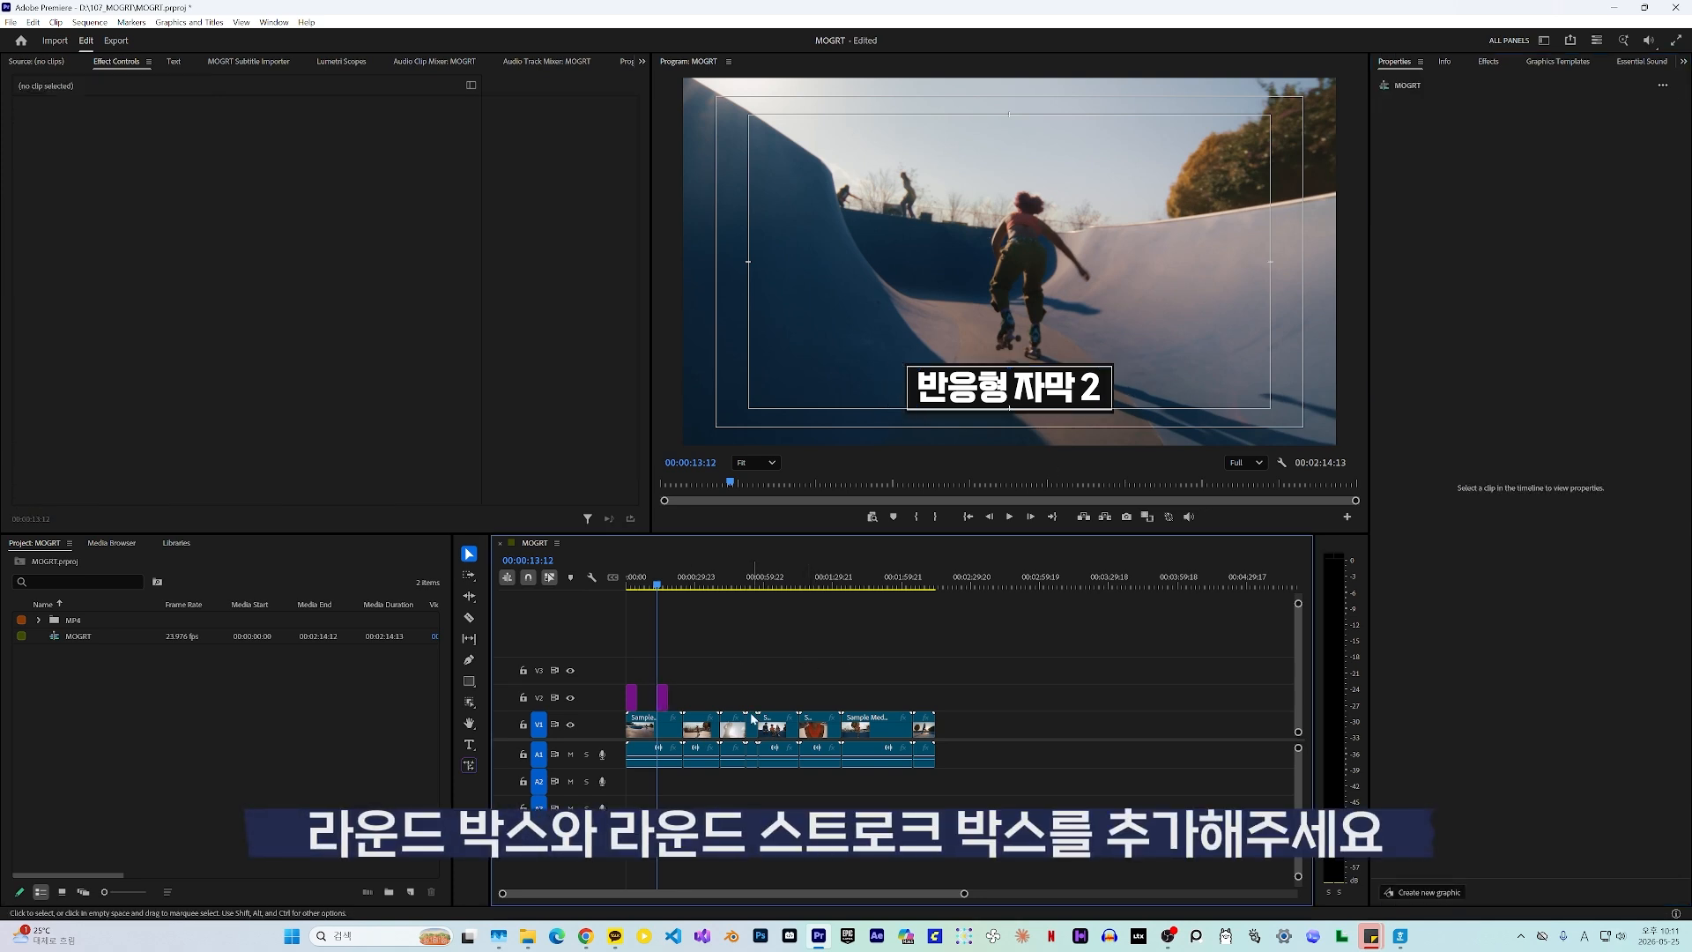
# Copy the BOX and Stroke shapes together and paste two duplicate pairs into the second caption graphic.
pyautogui.click(663, 703)
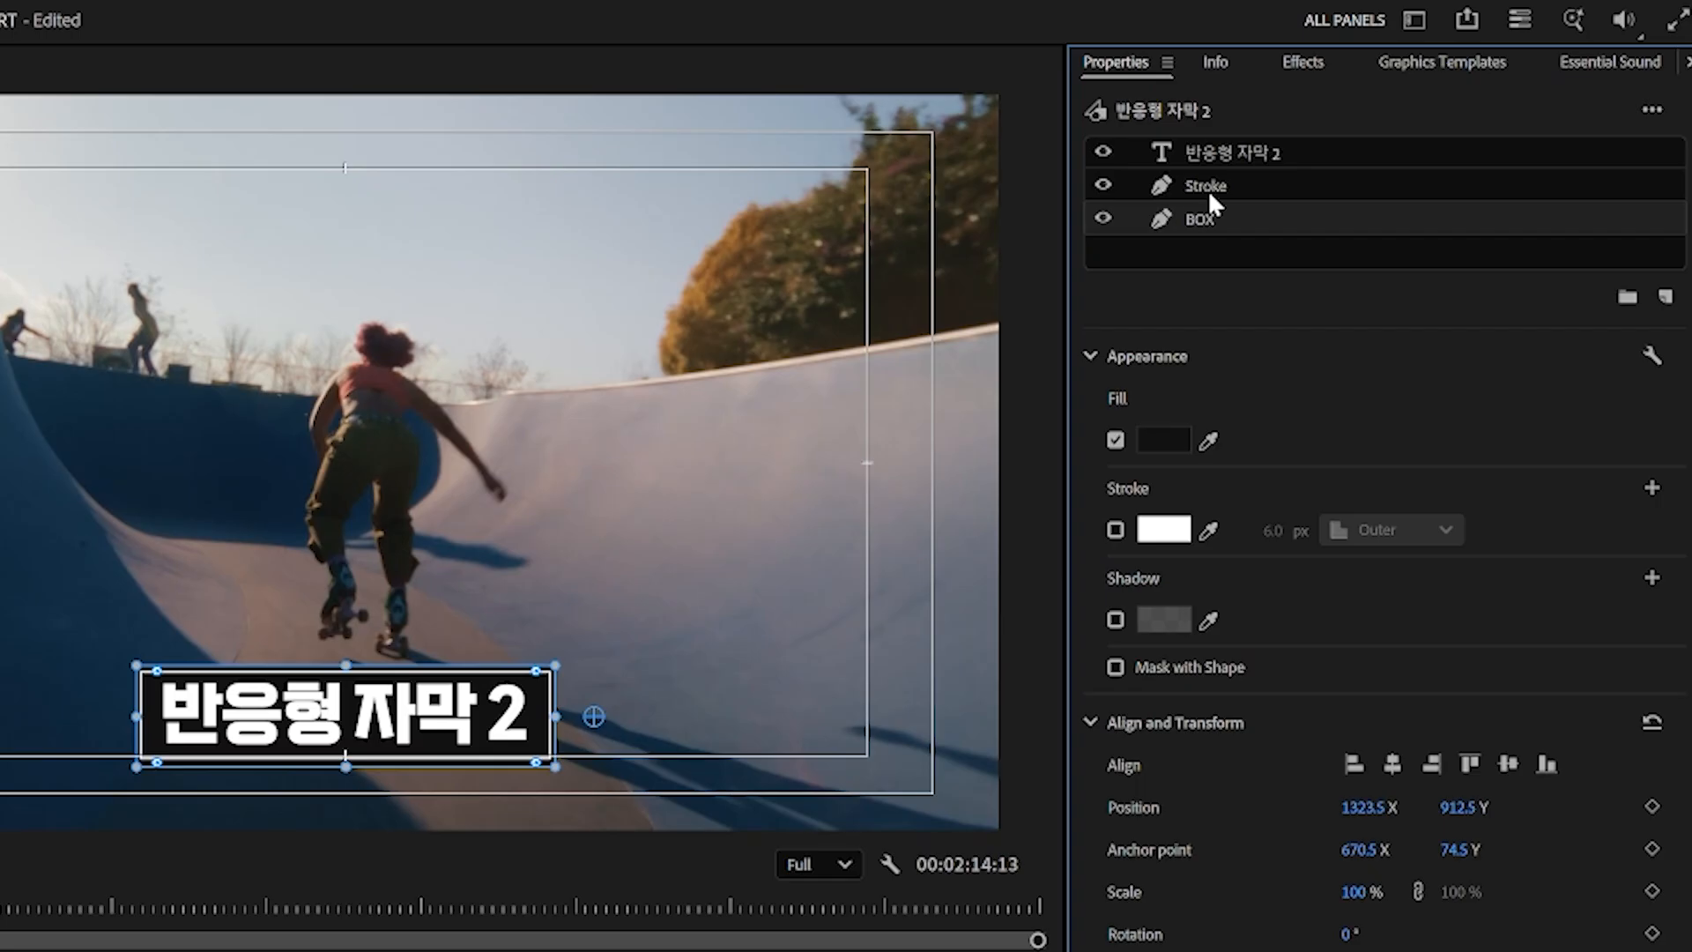
pyautogui.keyDown('shift'); pyautogui.click(1212, 190); pyautogui.keyUp('shift')
pyautogui.hotkey('ctrl', 'c')
pyautogui.hotkey('ctrl', 'v')
pyautogui.hotkey('ctrl', 'v')
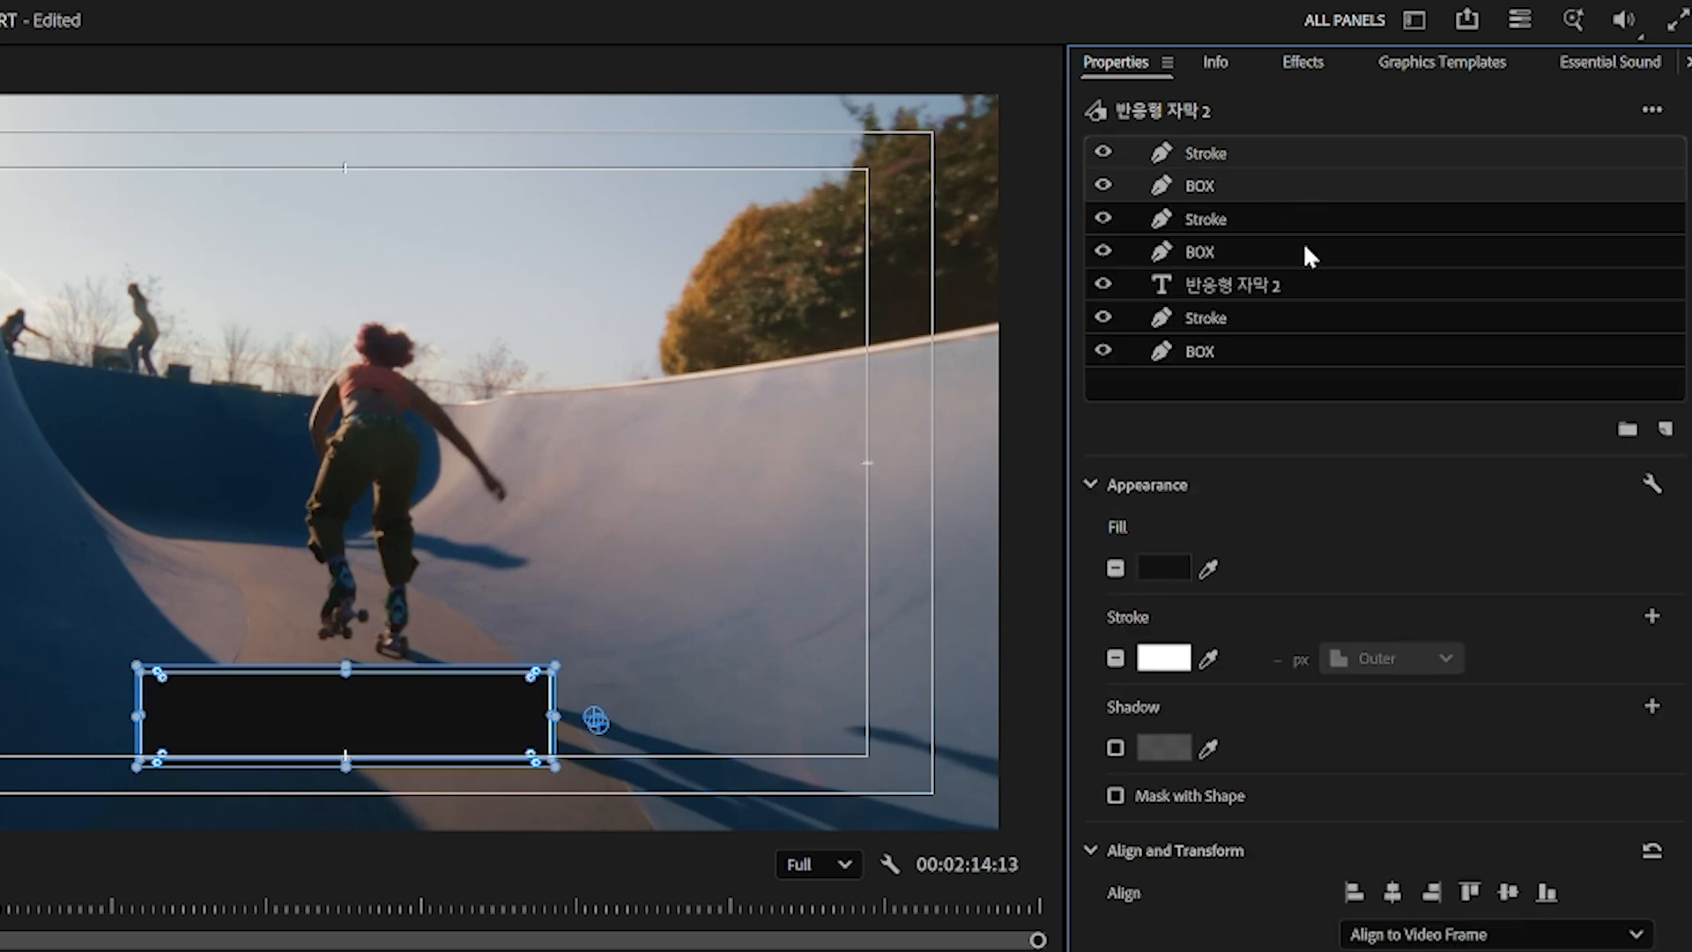
# Rename the lower pasted pair of shapes as BOX_L and Stroke_L.
pyautogui.click(1214, 252)
pyautogui.doubleClick(1218, 252)
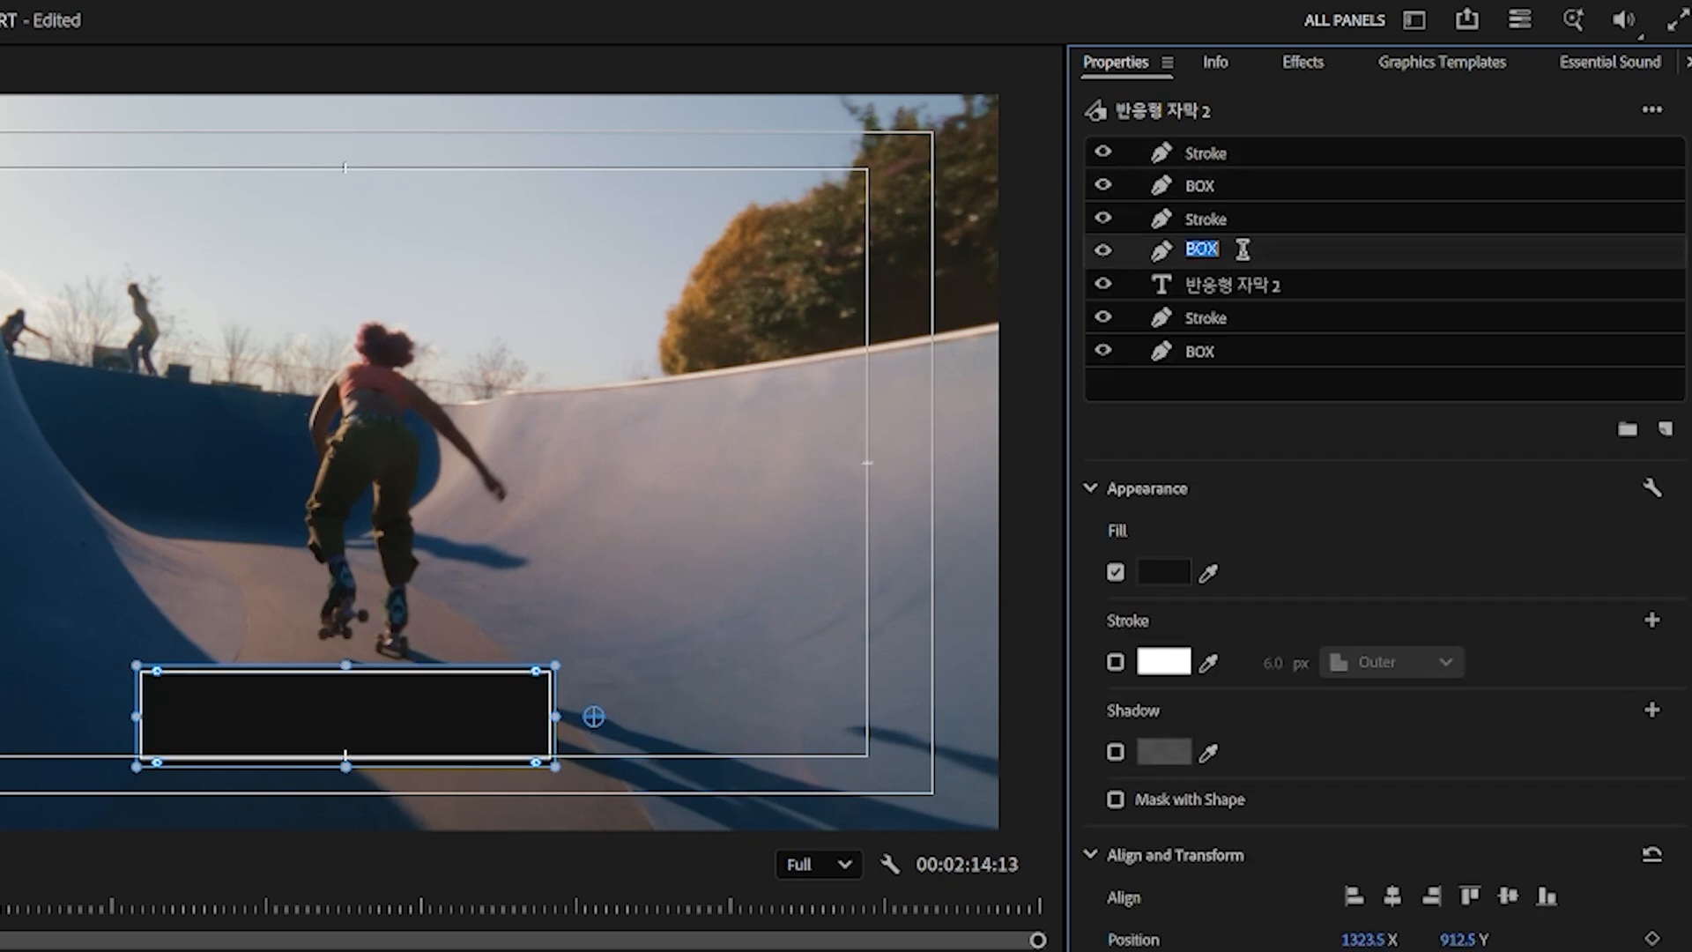
pyautogui.click(1265, 253)
pyautogui.write('_ㄴ')
pyautogui.press('BackSpace')
pyautogui.press('Hangul')
pyautogui.write('L')
pyautogui.click(1214, 227)
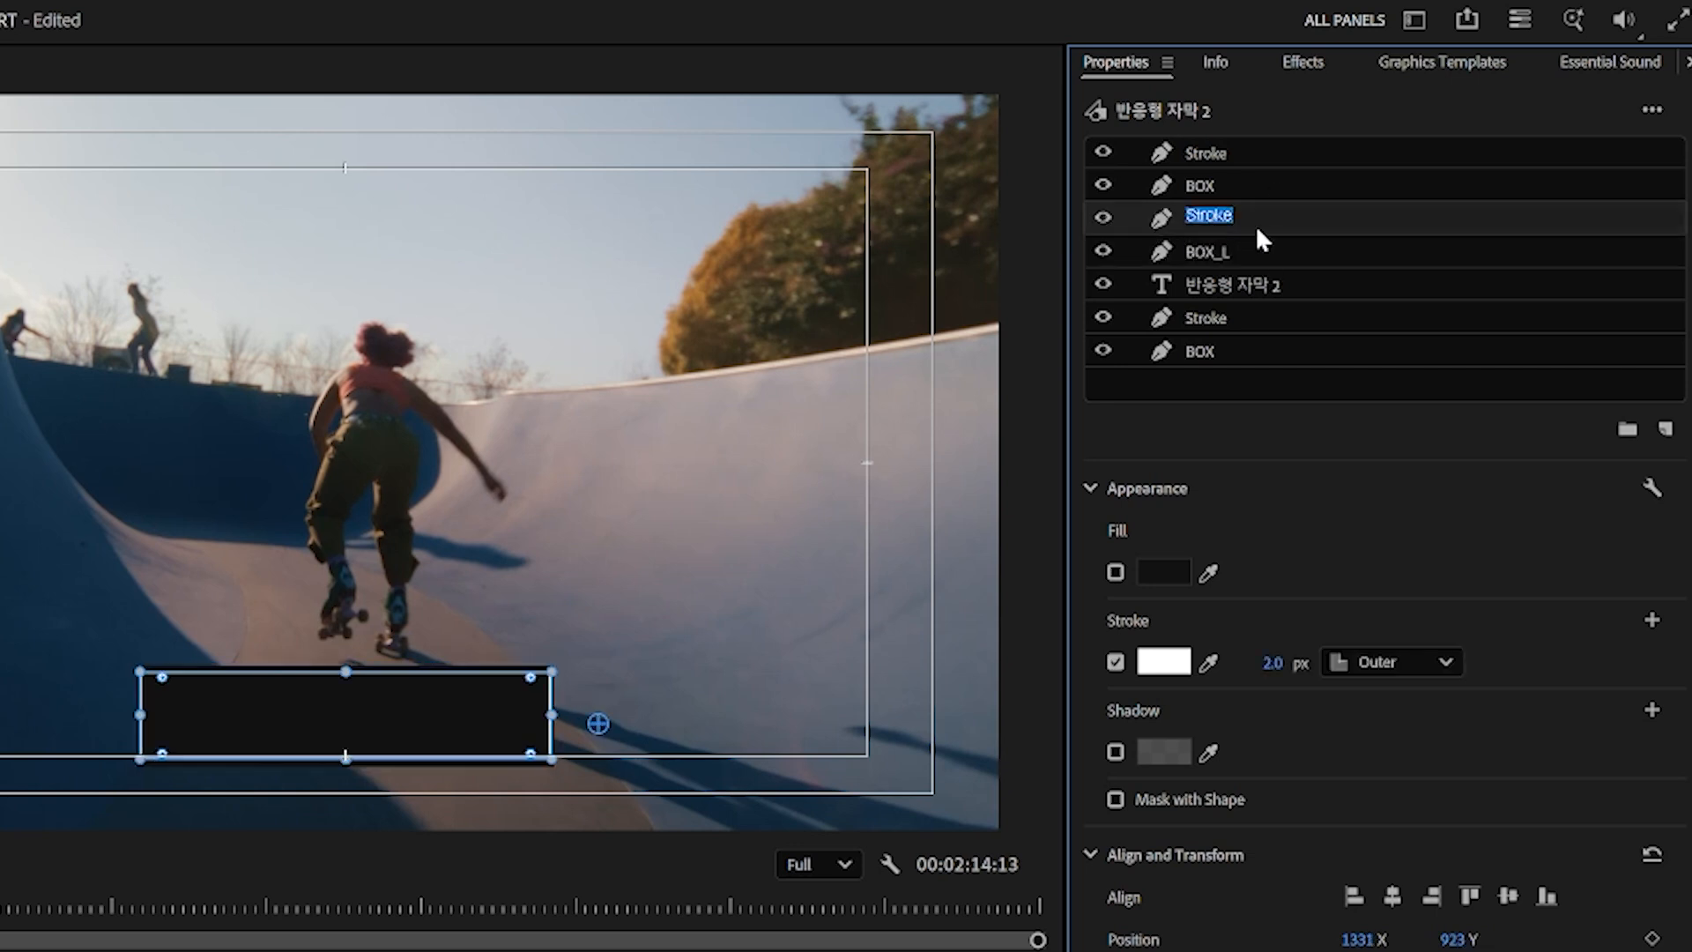
pyautogui.press('Right')
pyautogui.write('_L')
pyautogui.press('Return')
# Rename the upper pasted pair of shapes as BOX_R and Stroke_R.
pyautogui.click(1215, 187)
pyautogui.doubleClick(1214, 184)
pyautogui.press('Right')
pyautogui.write('_R')
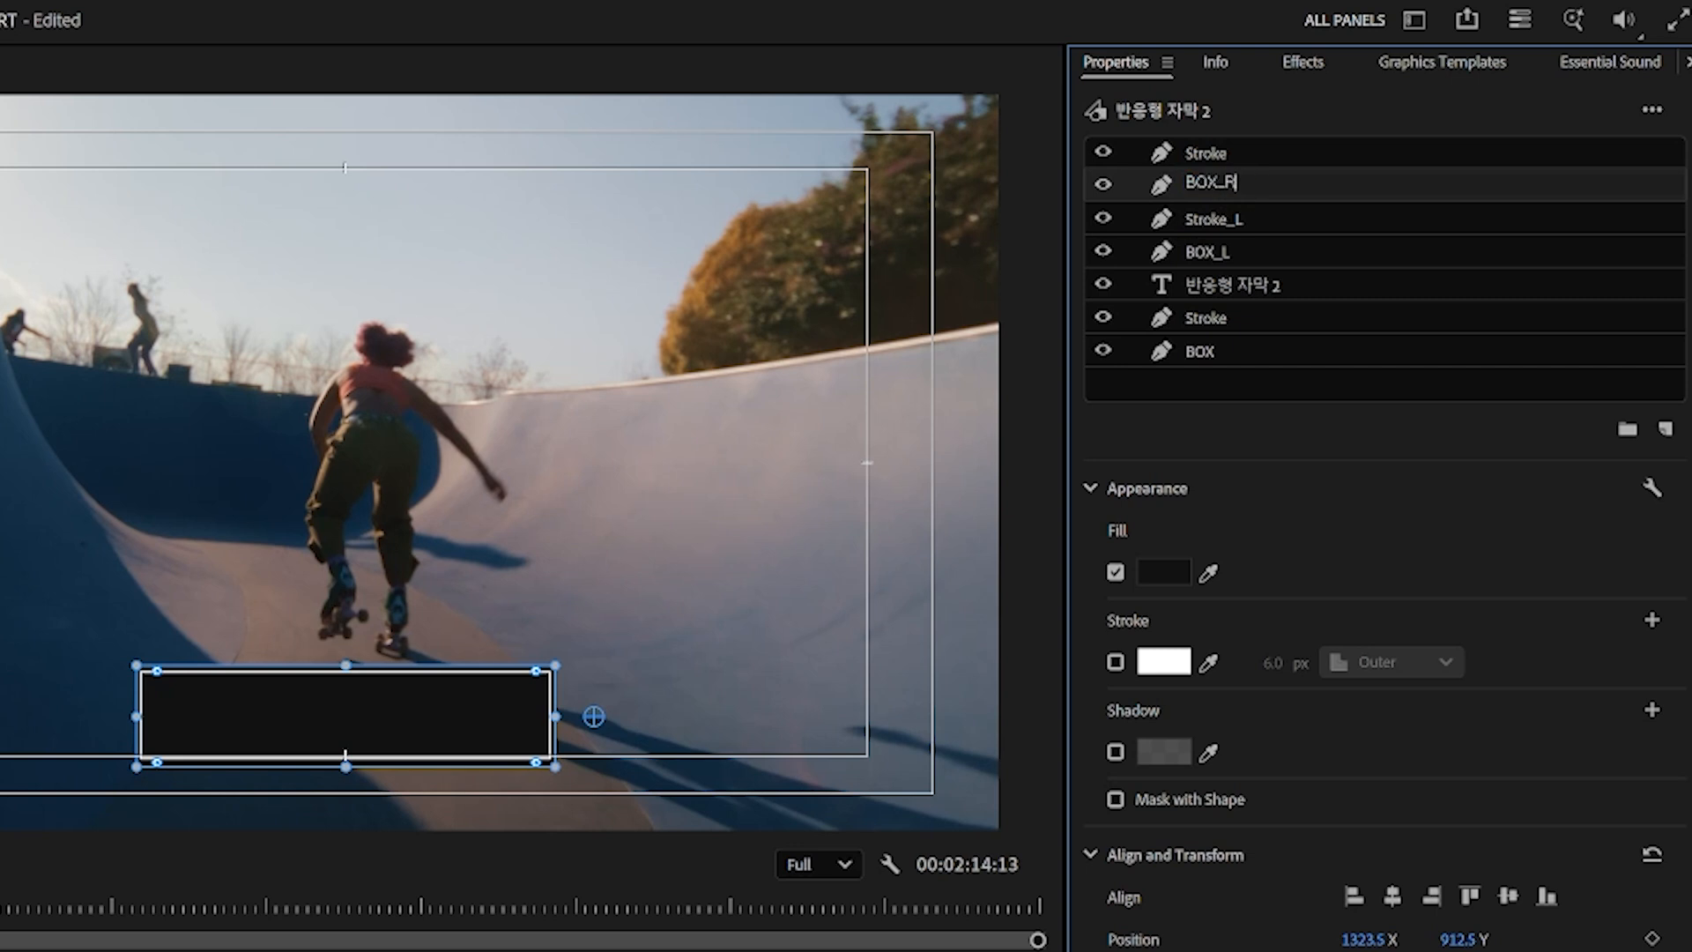
pyautogui.click(1213, 157)
pyautogui.doubleClick(1232, 155)
pyautogui.press('Right')
pyautogui.write('_R')
pyautogui.press('Return')
# Move the caption text layer above all the shapes and select the BOX_L shape.
pyautogui.moveTo(1197, 281); pyautogui.dragTo(1198, 147)
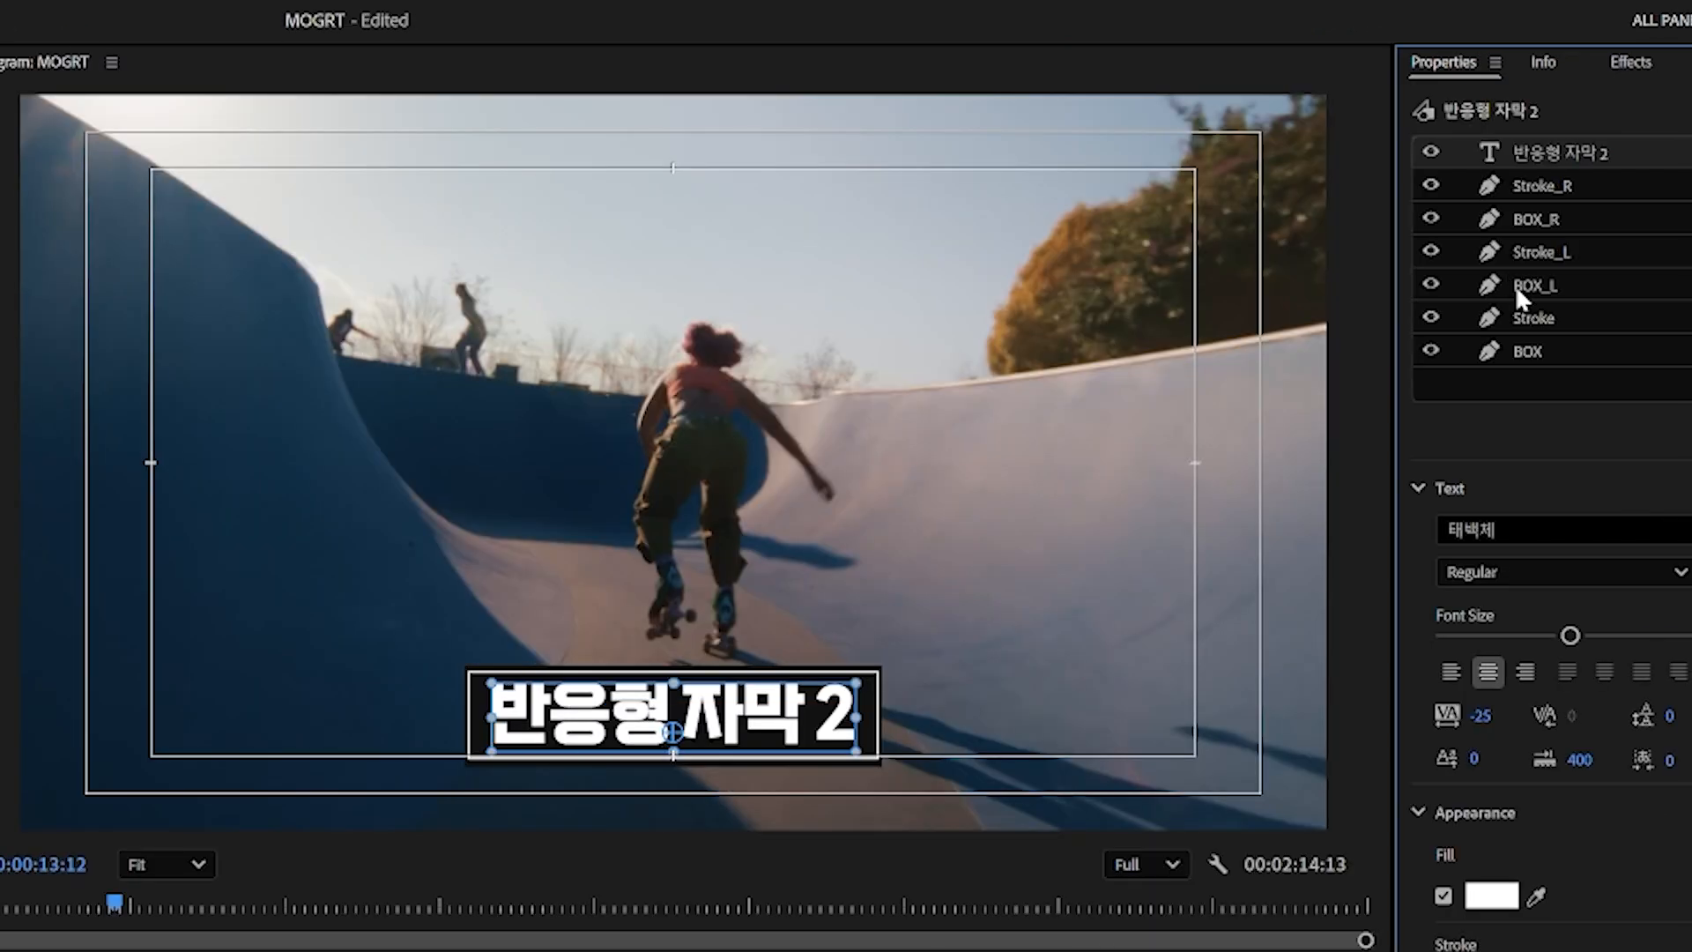
pyautogui.click(1196, 284)
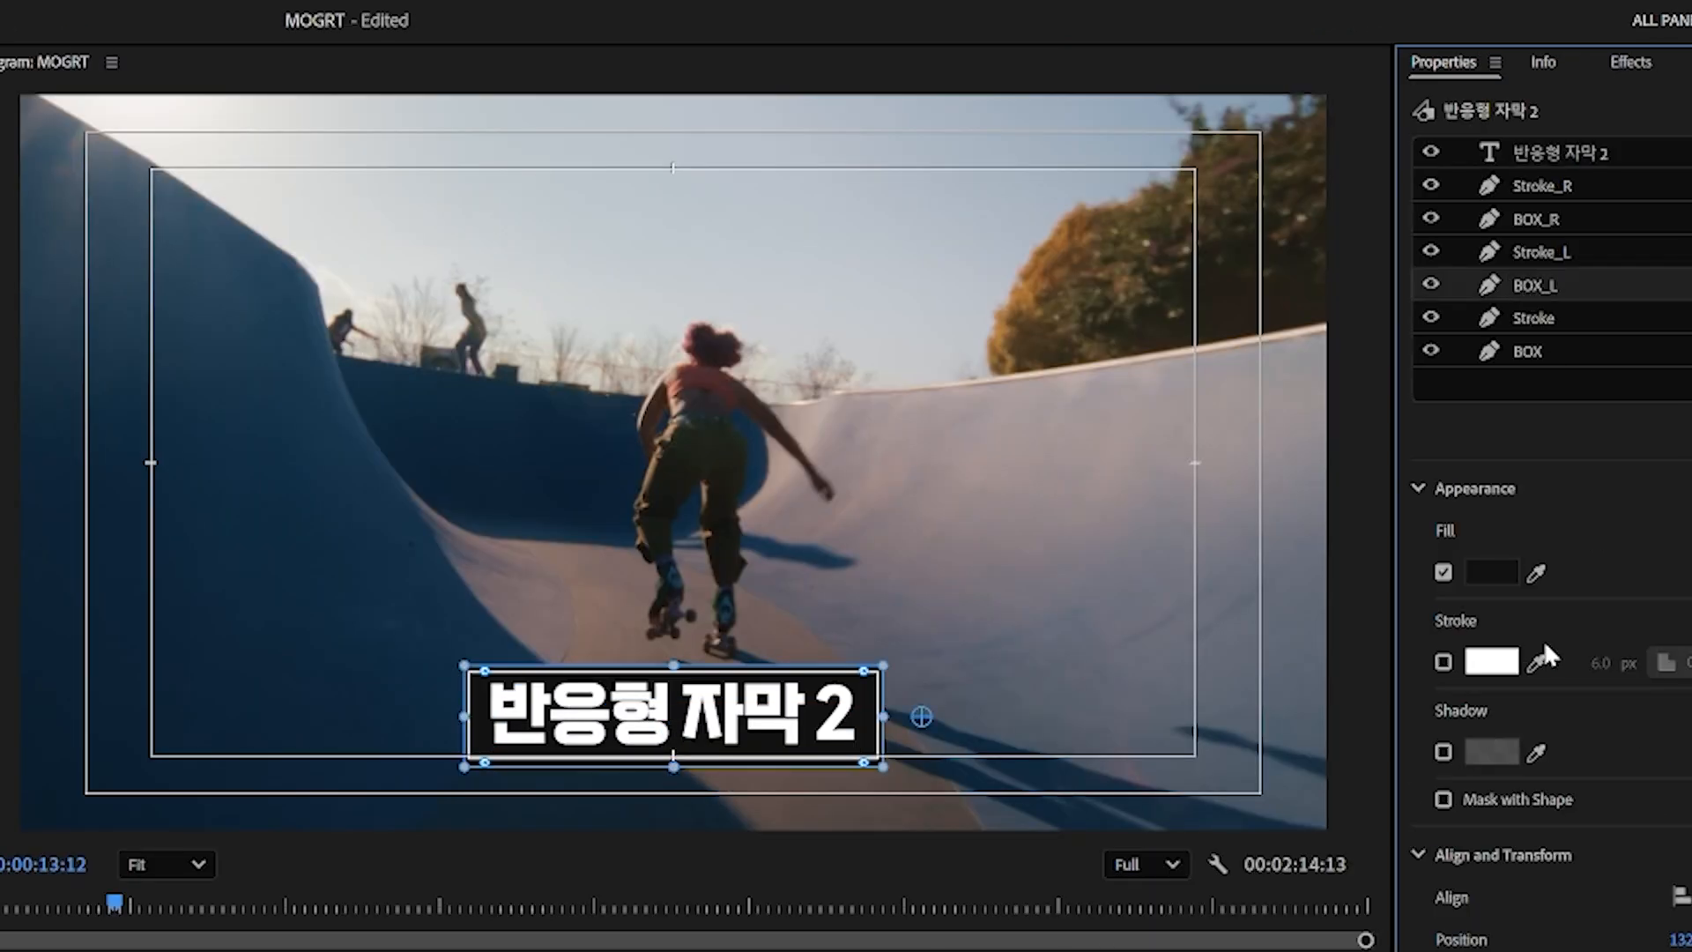
# Change the BOX_L shape's fill to red.
pyautogui.click(1510, 573)
pyautogui.click(276, 920)
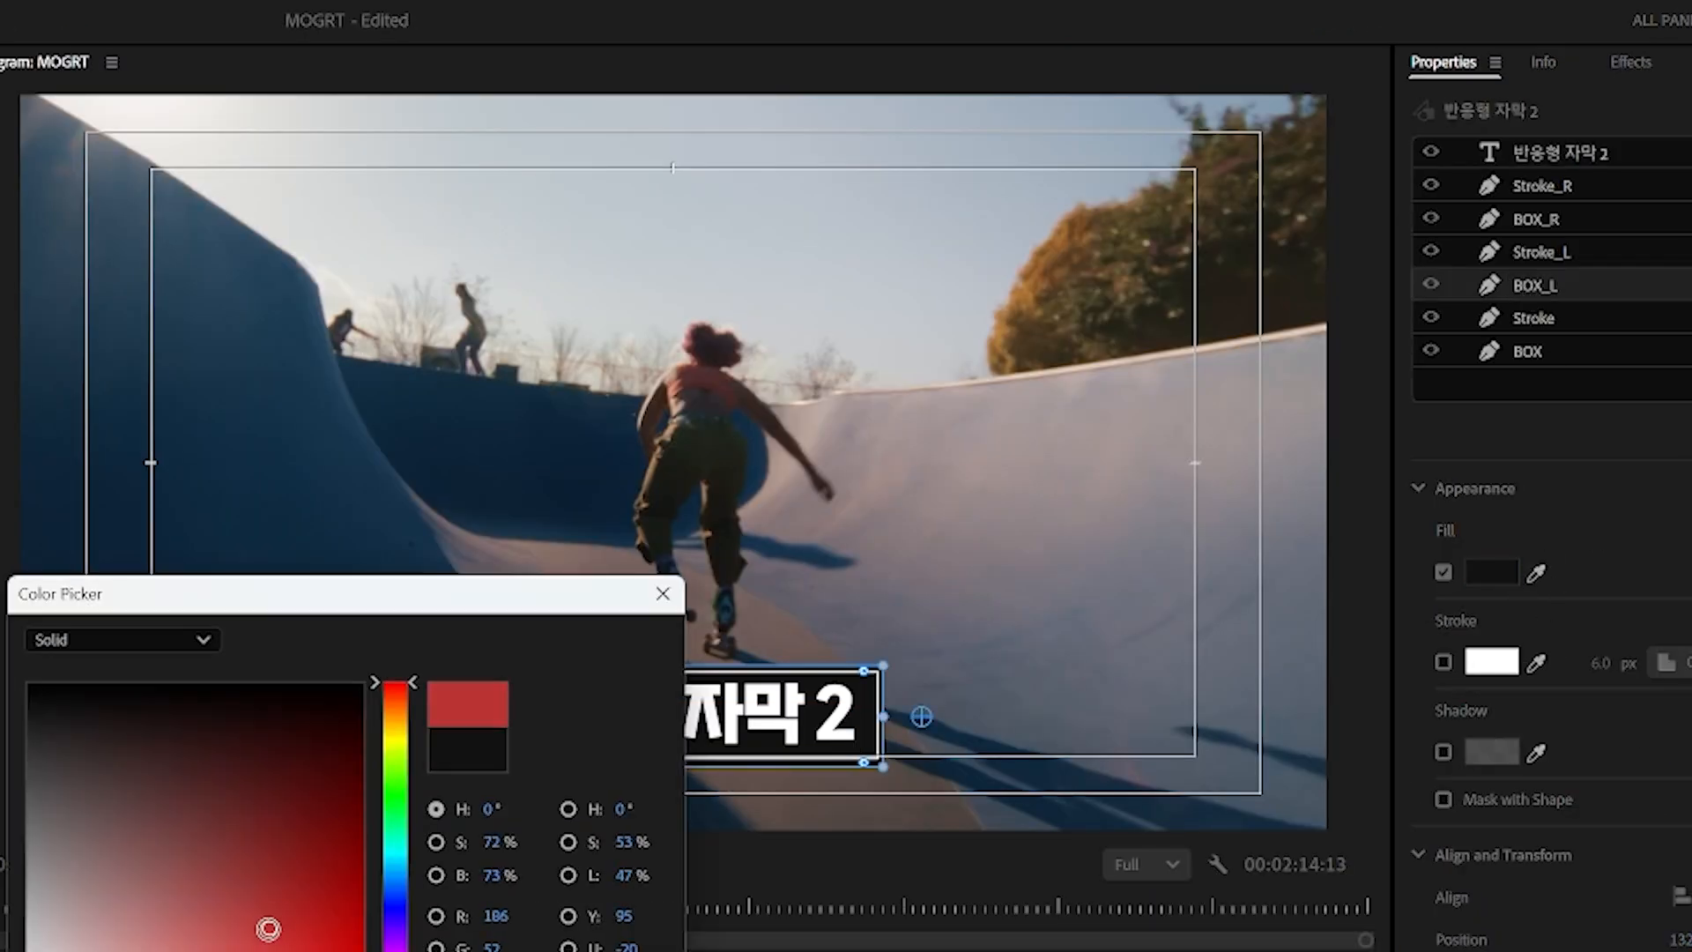
pyautogui.press('Return')
# Change the BOX_R shape's fill to bright blue.
pyautogui.click(1538, 227)
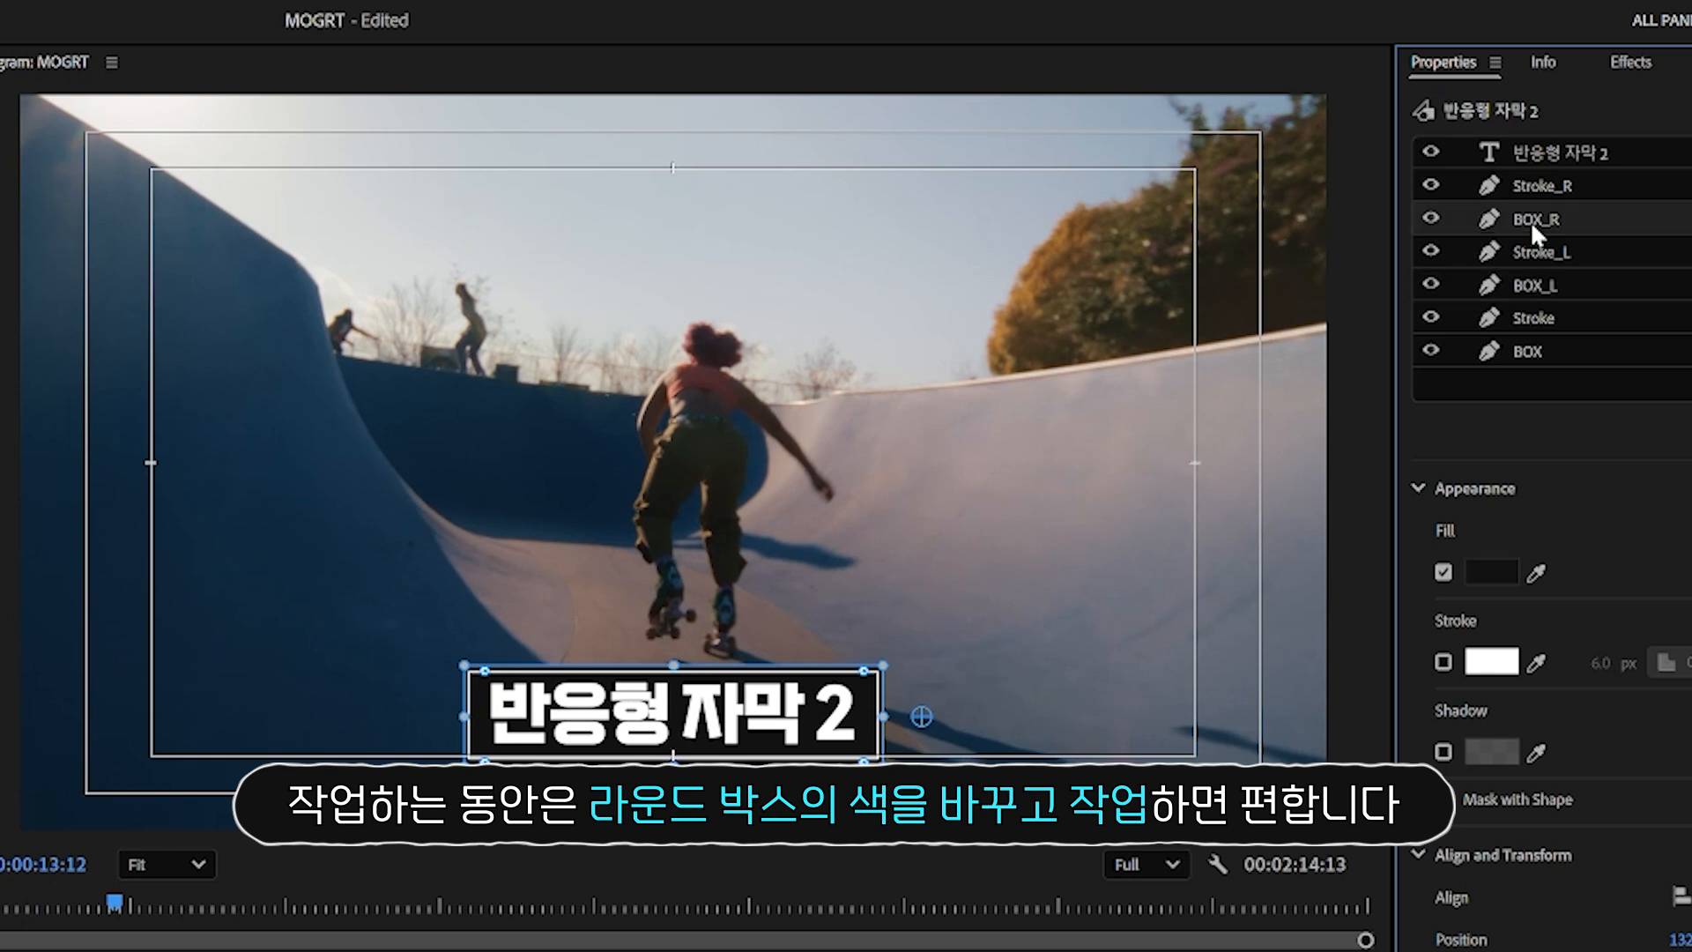
pyautogui.click(1501, 580)
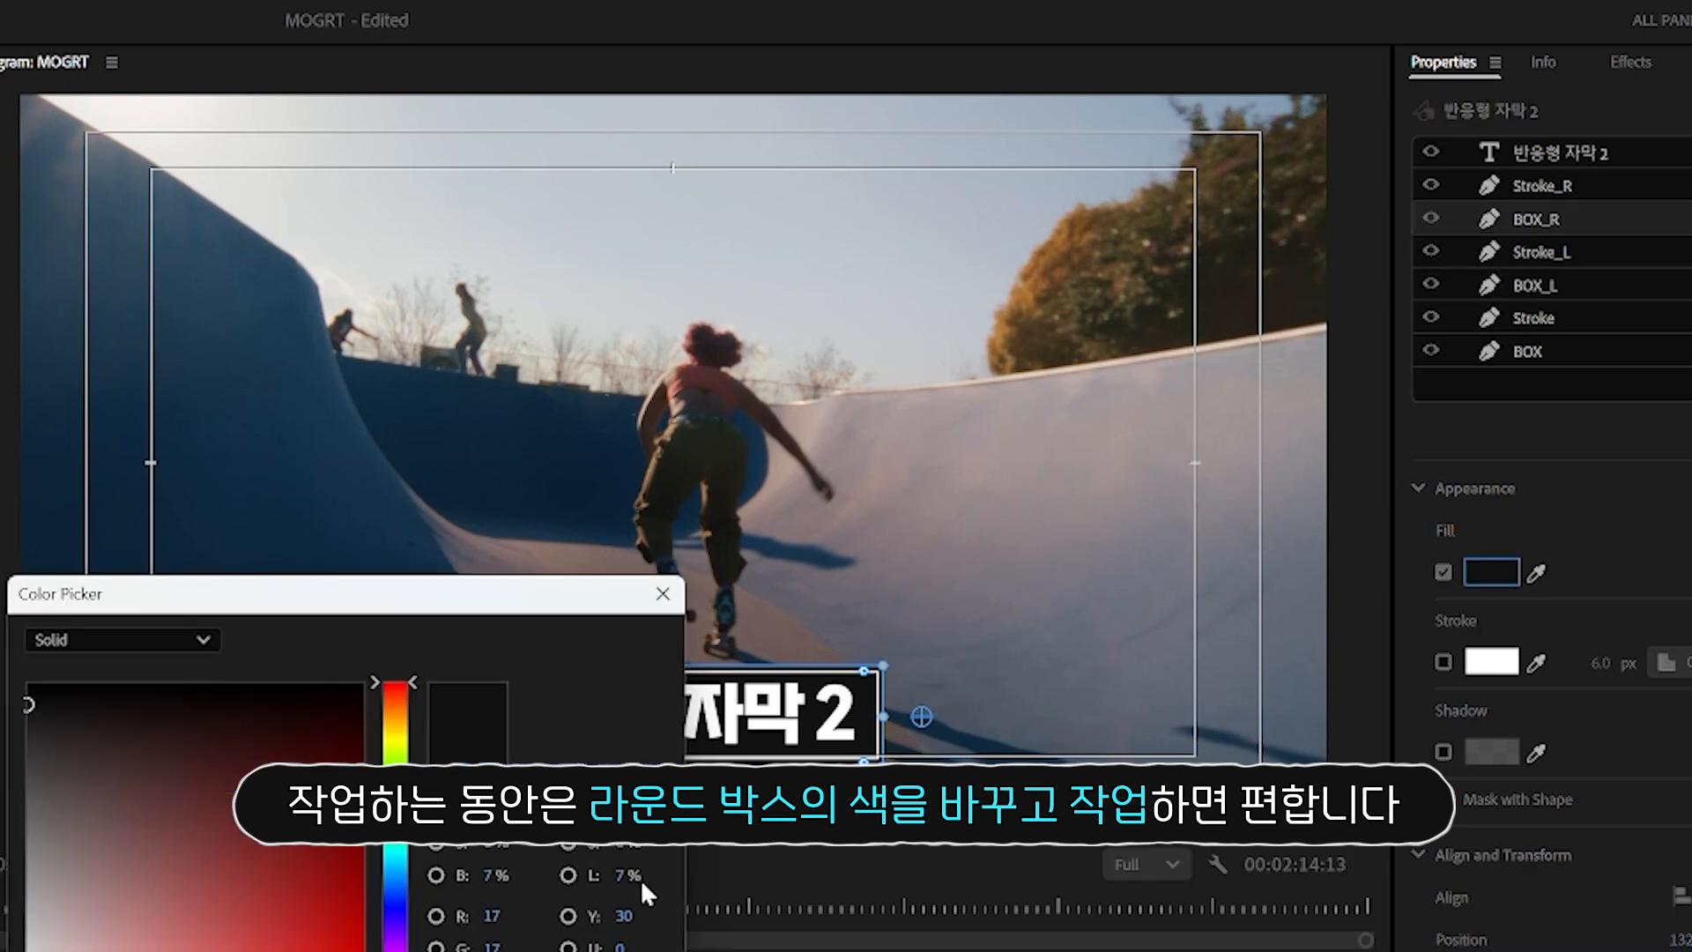
pyautogui.click(406, 892)
pyautogui.click(303, 949)
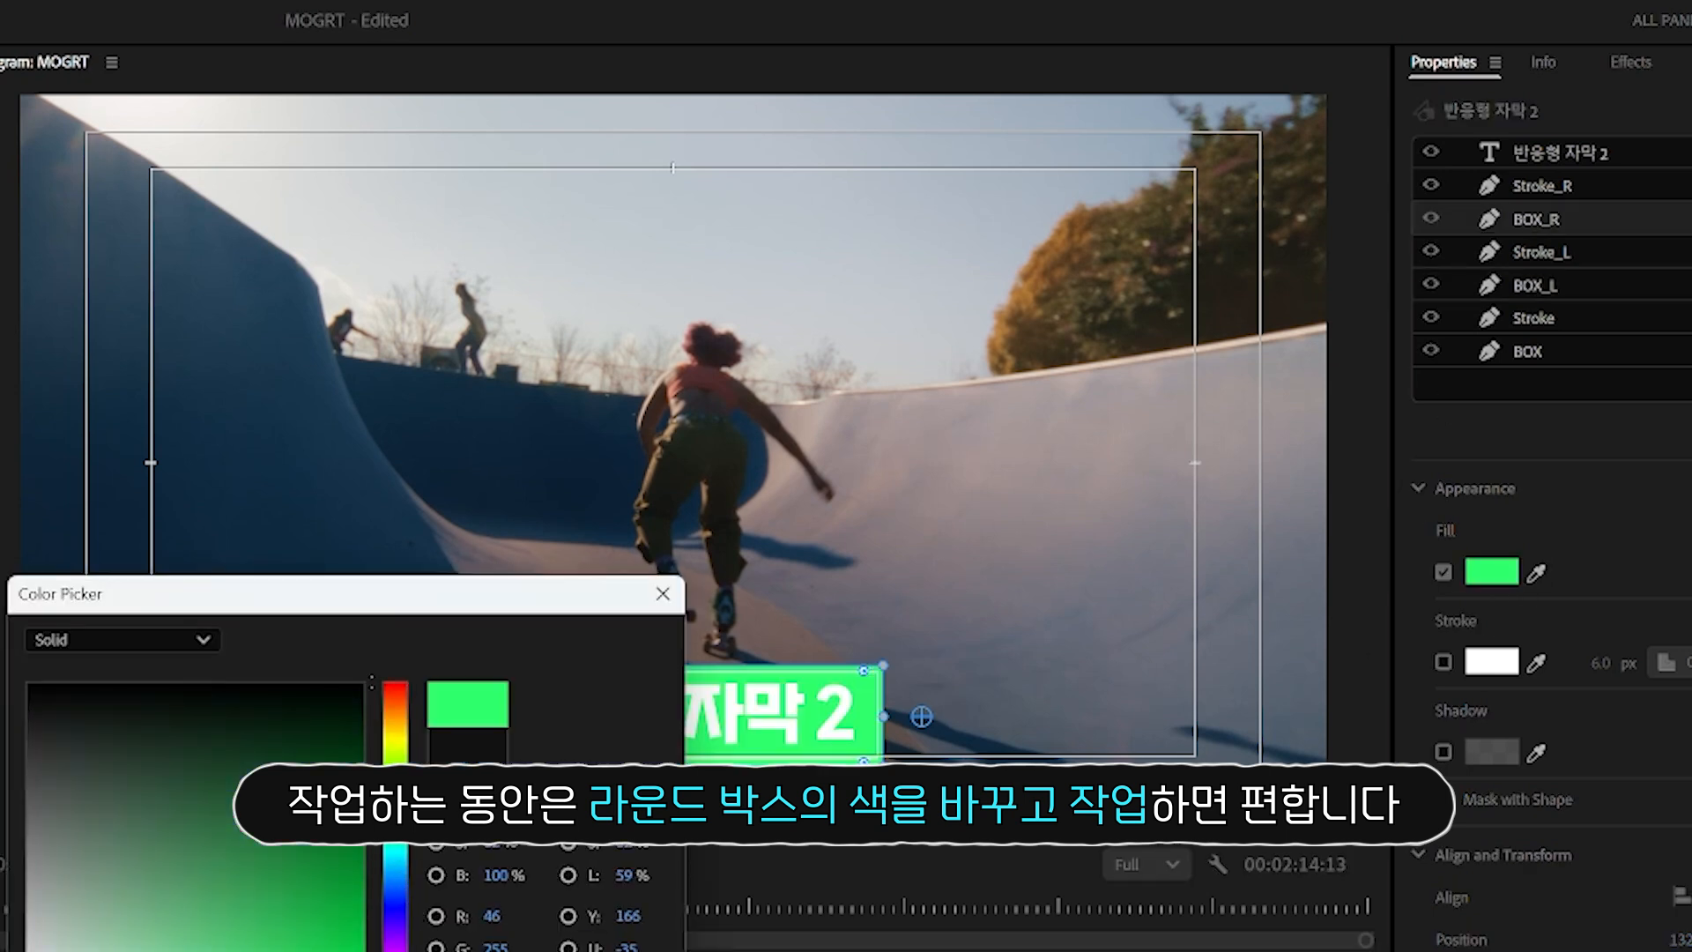
pyautogui.press('Return')
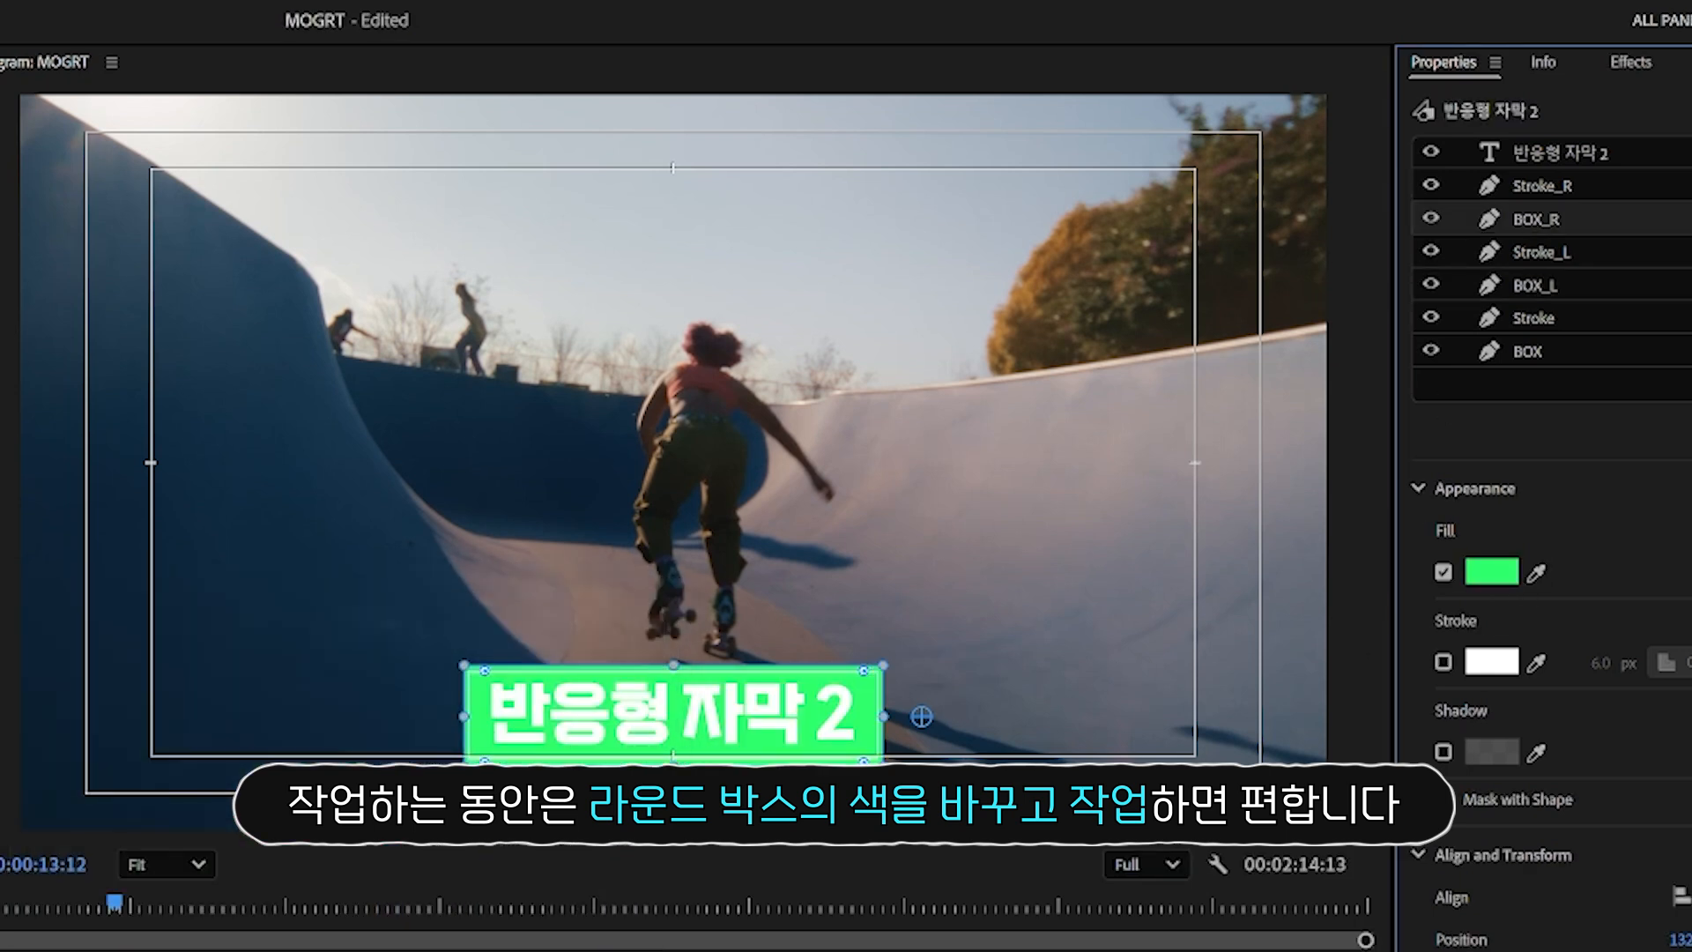
pyautogui.click(1496, 574)
pyautogui.moveTo(393, 819); pyautogui.dragTo(393, 896)
pyautogui.press('Return')
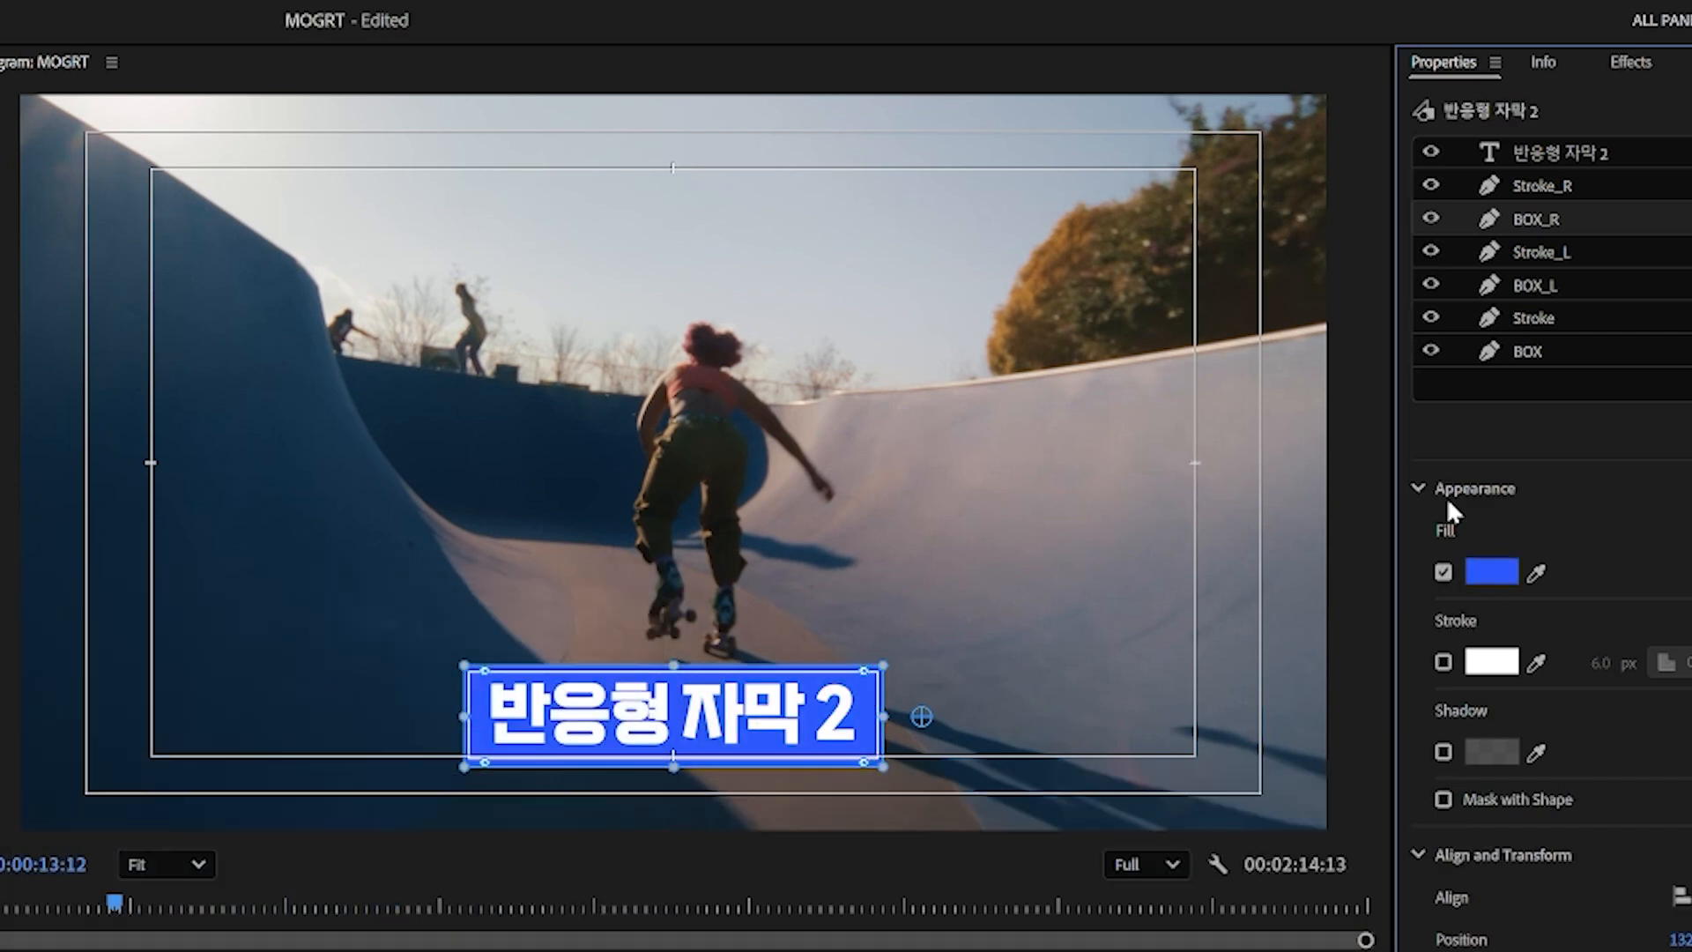
# Set the width of BOX_L, Stroke_L, BOX_R and Stroke_R together to 160 and their corner radius to 100.
pyautogui.click(1532, 283)
pyautogui.keyDown('shift'); pyautogui.click(1554, 189); pyautogui.keyUp('shift')
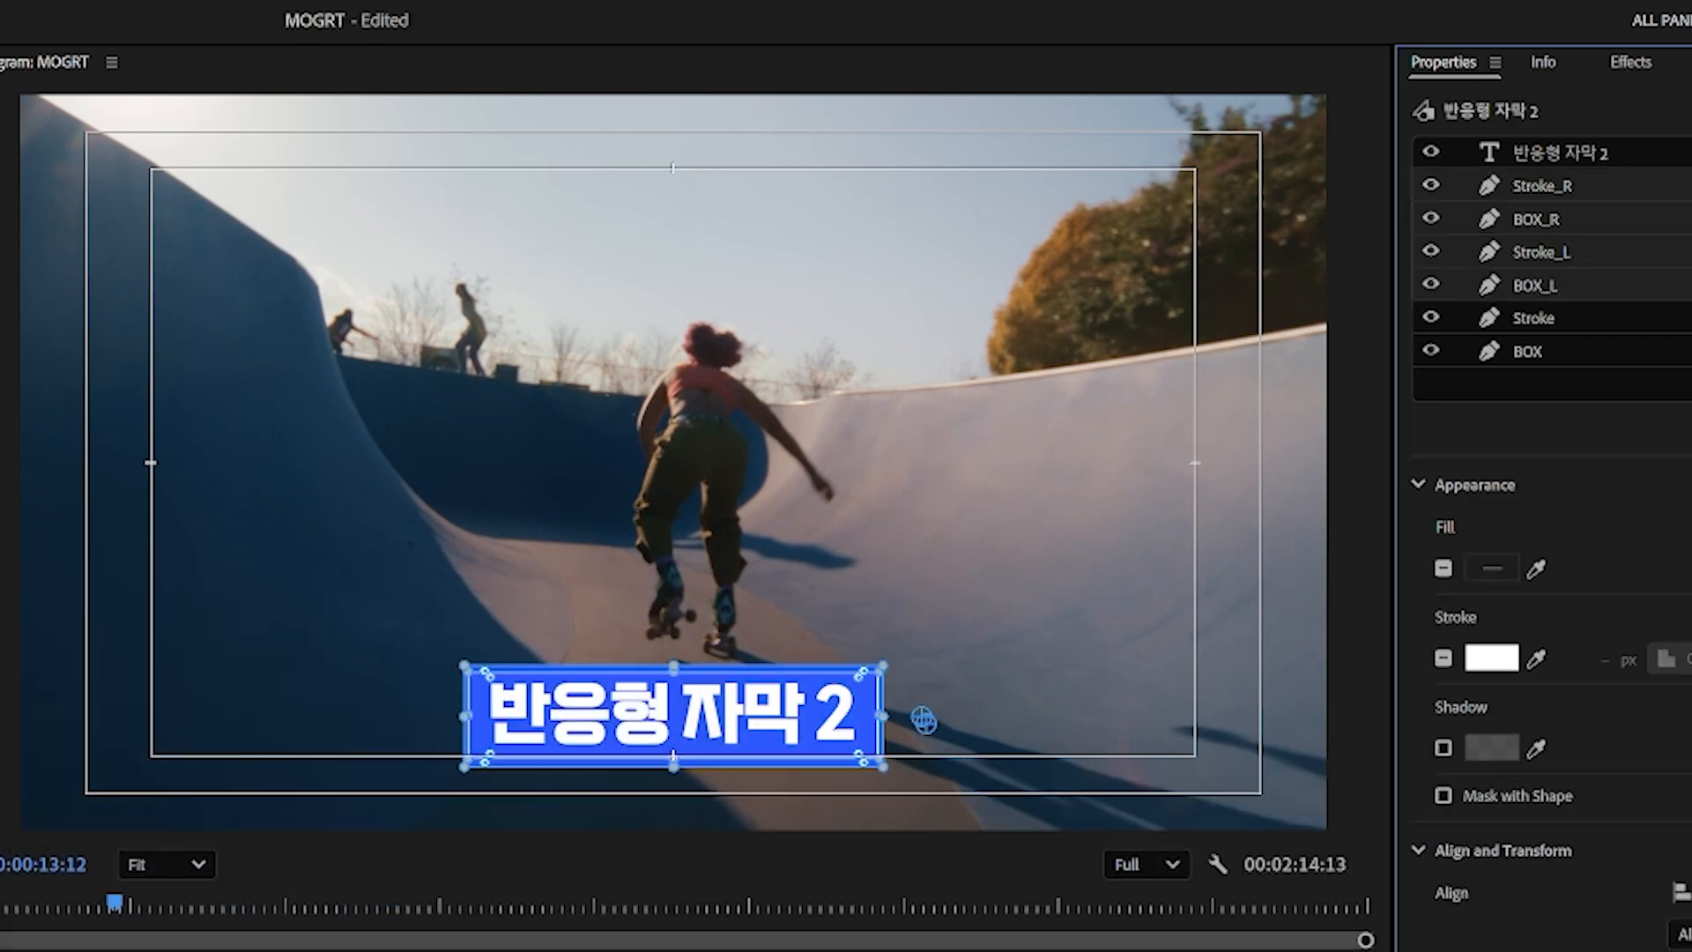
pyautogui.moveTo(1147, 726); pyautogui.dragTo(1324, 740)
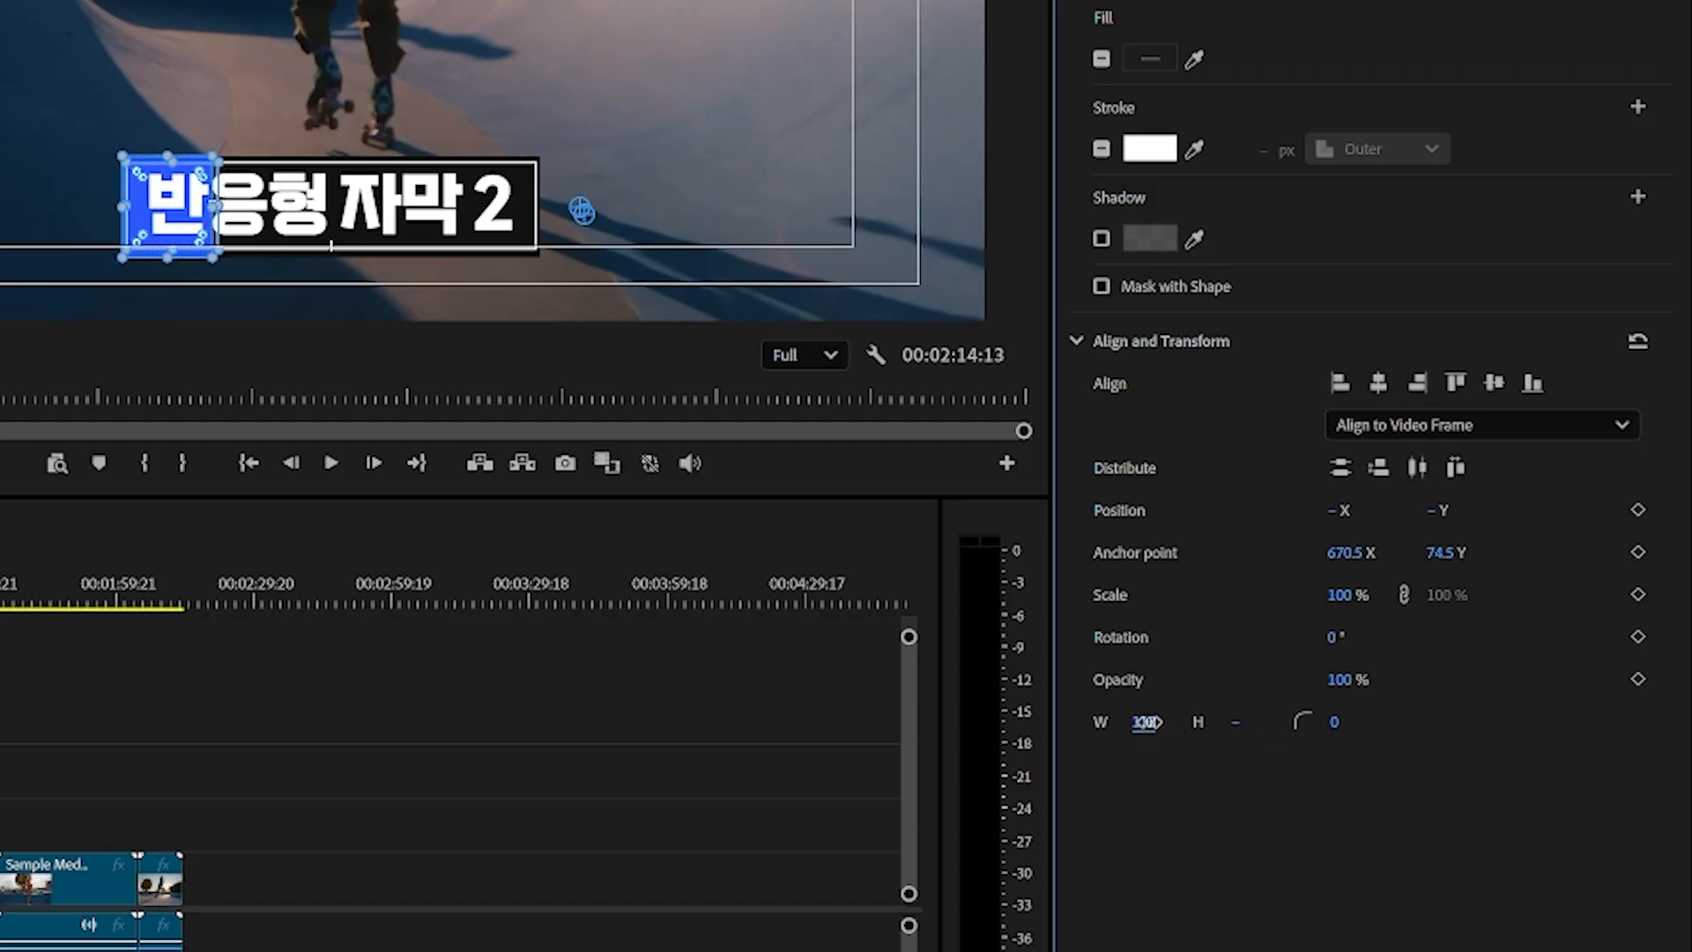
pyautogui.moveTo(1146, 722); pyautogui.dragTo(1207, 722)
pyautogui.click(1147, 726)
pyautogui.write('160')
pyautogui.press('Return')
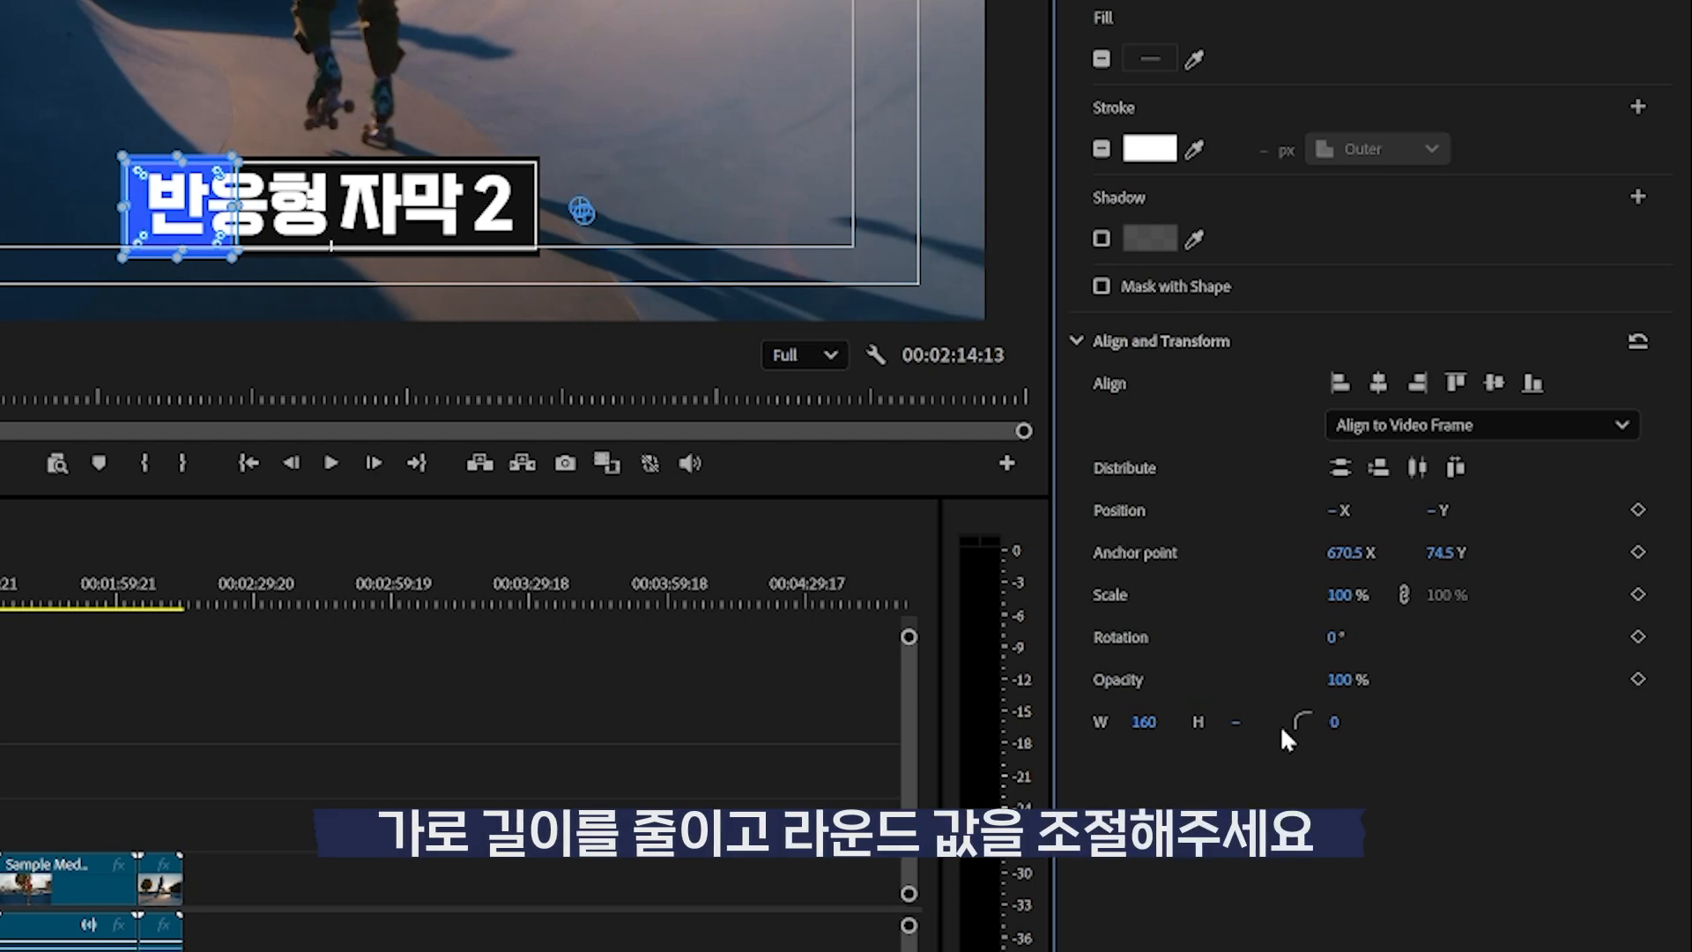
pyautogui.click(1333, 722)
pyautogui.write('100')
pyautogui.press('Return')
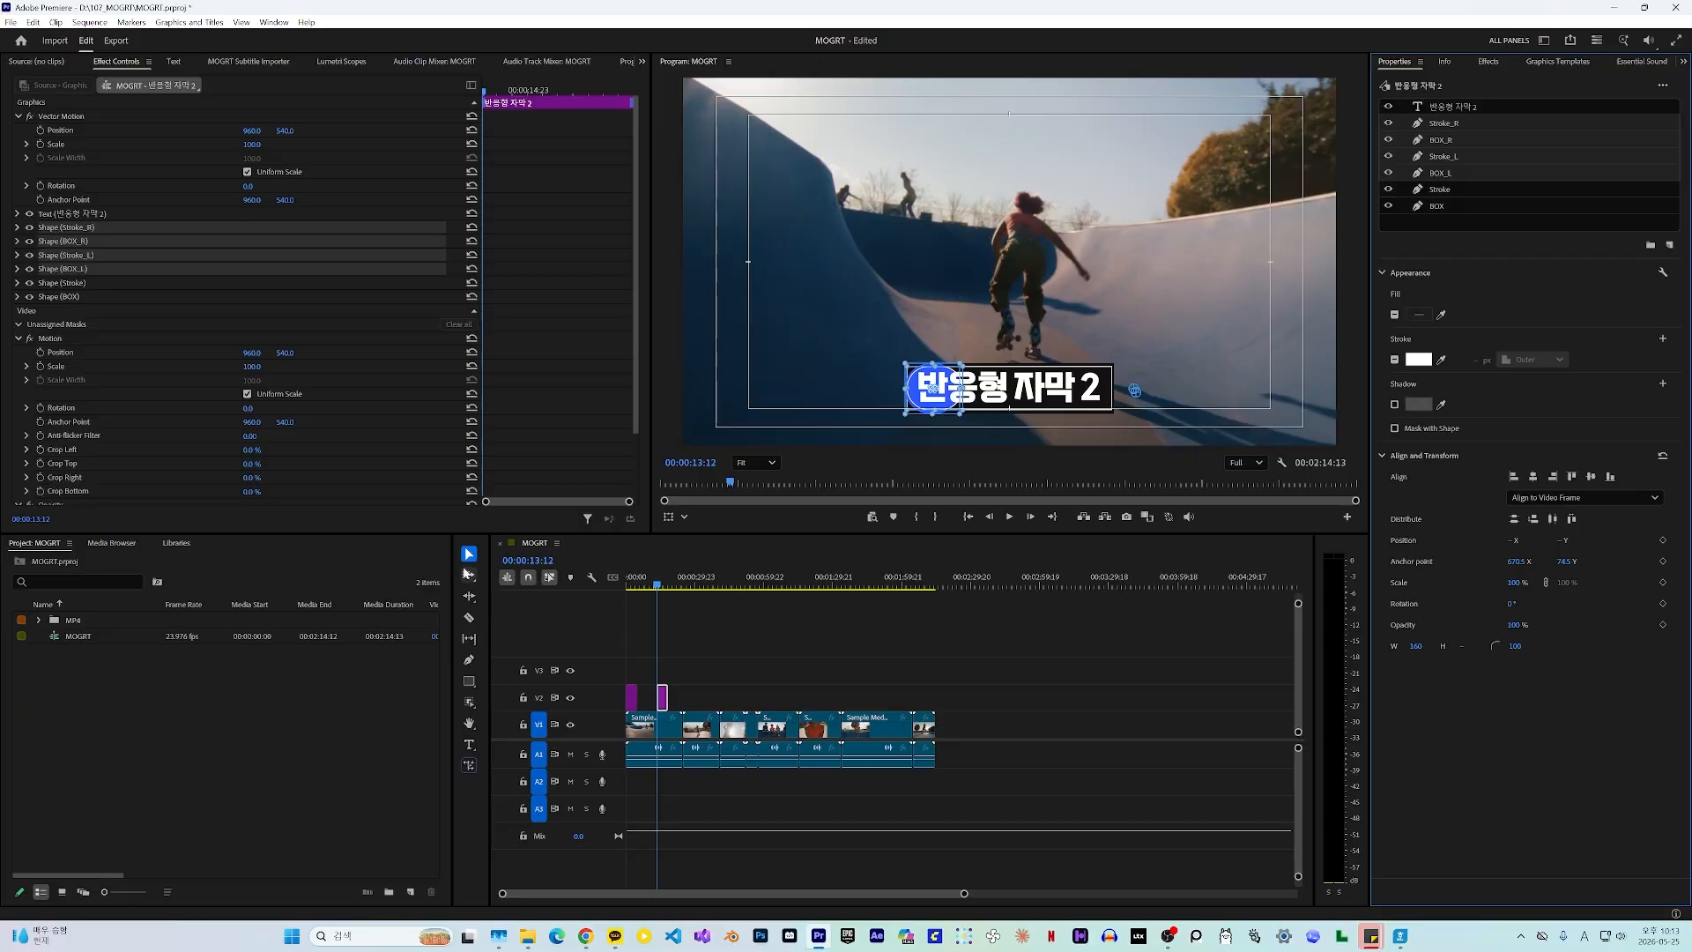
# Shift BOX_L and Stroke_L together slightly past the left edge of the caption box.
pyautogui.click(1478, 189)
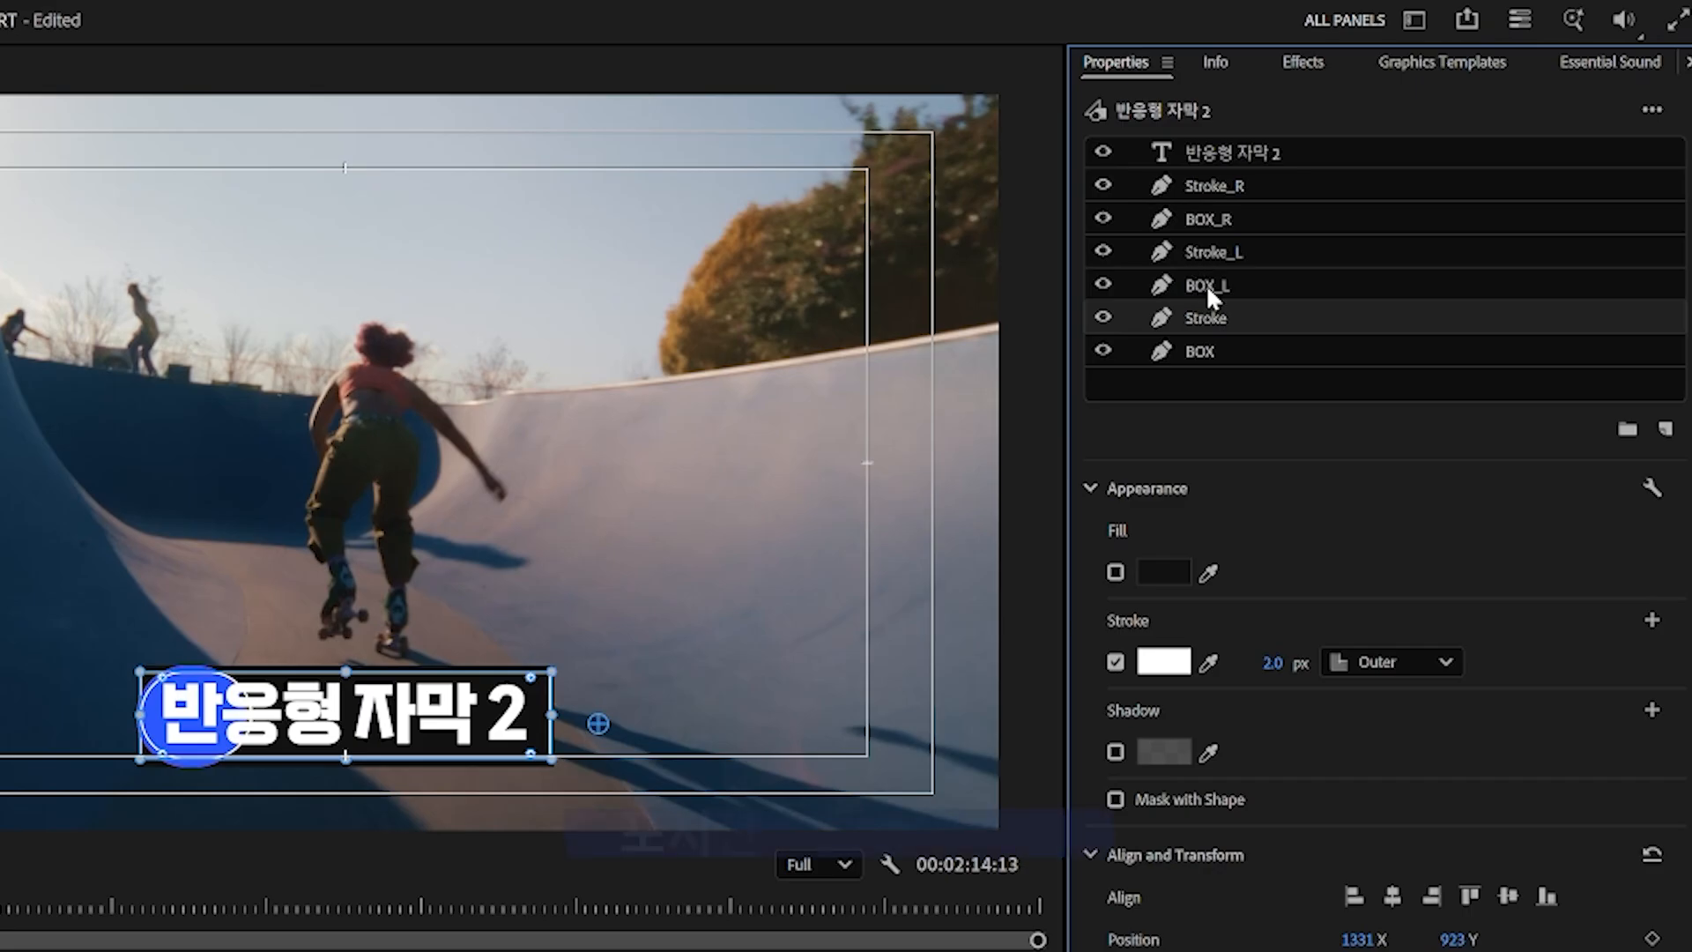
pyautogui.click(1442, 172)
pyautogui.keyDown('shift'); pyautogui.click(1449, 155); pyautogui.keyUp('shift')
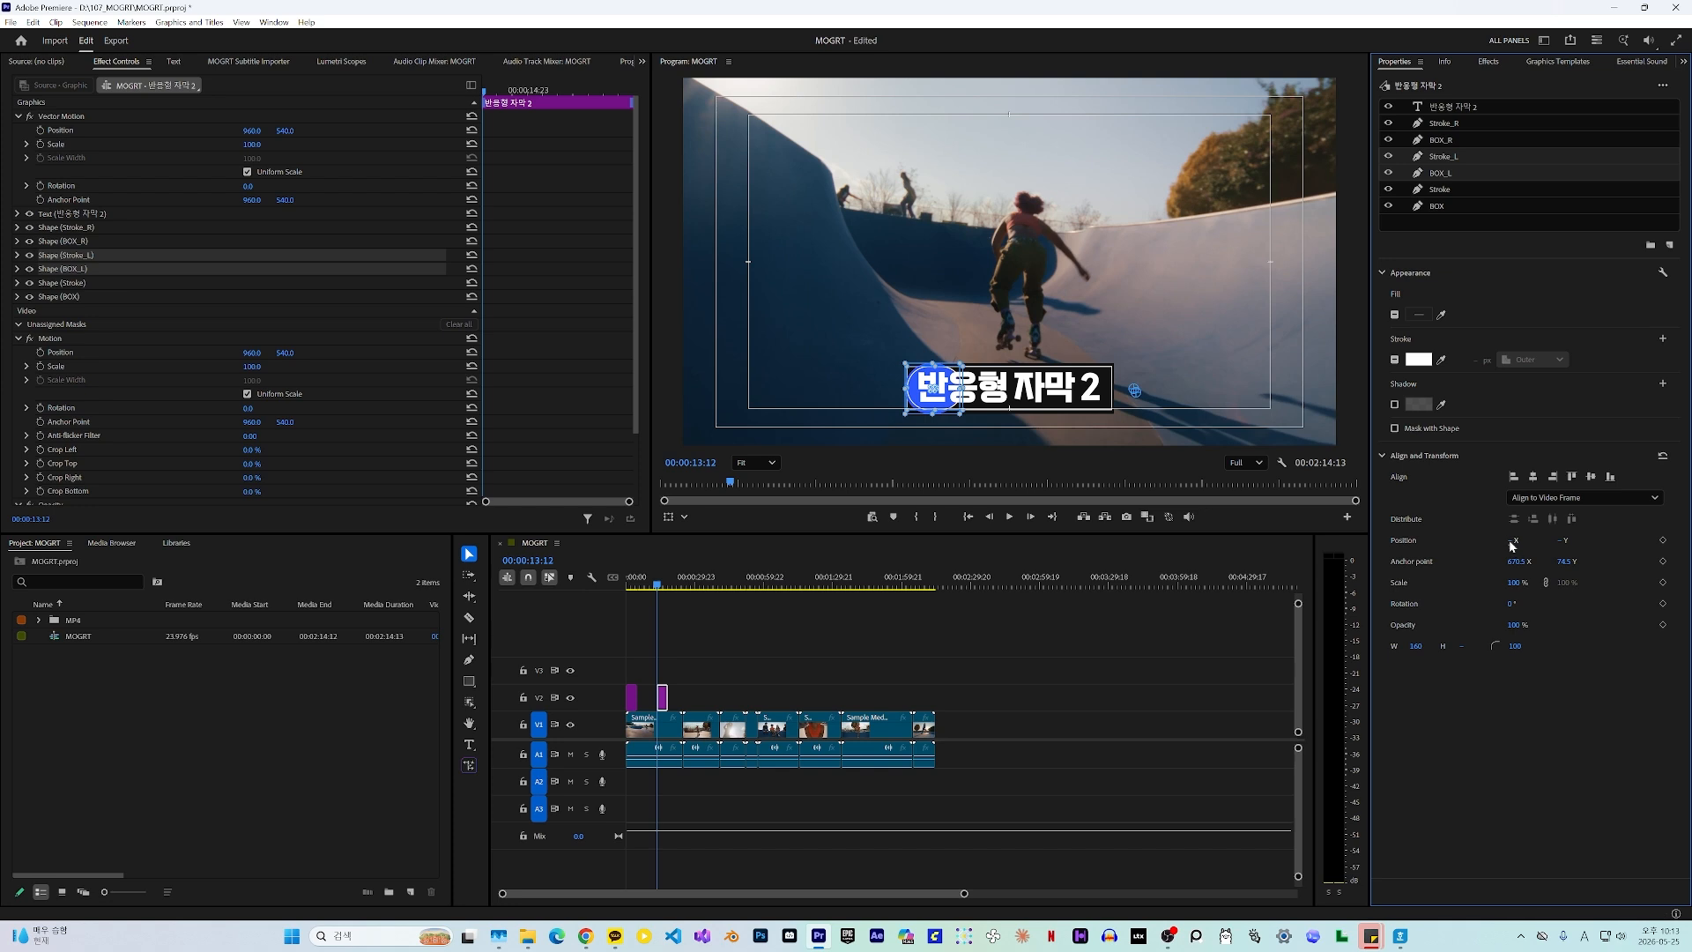
pyautogui.moveTo(1509, 541); pyautogui.dragTo(1489, 541)
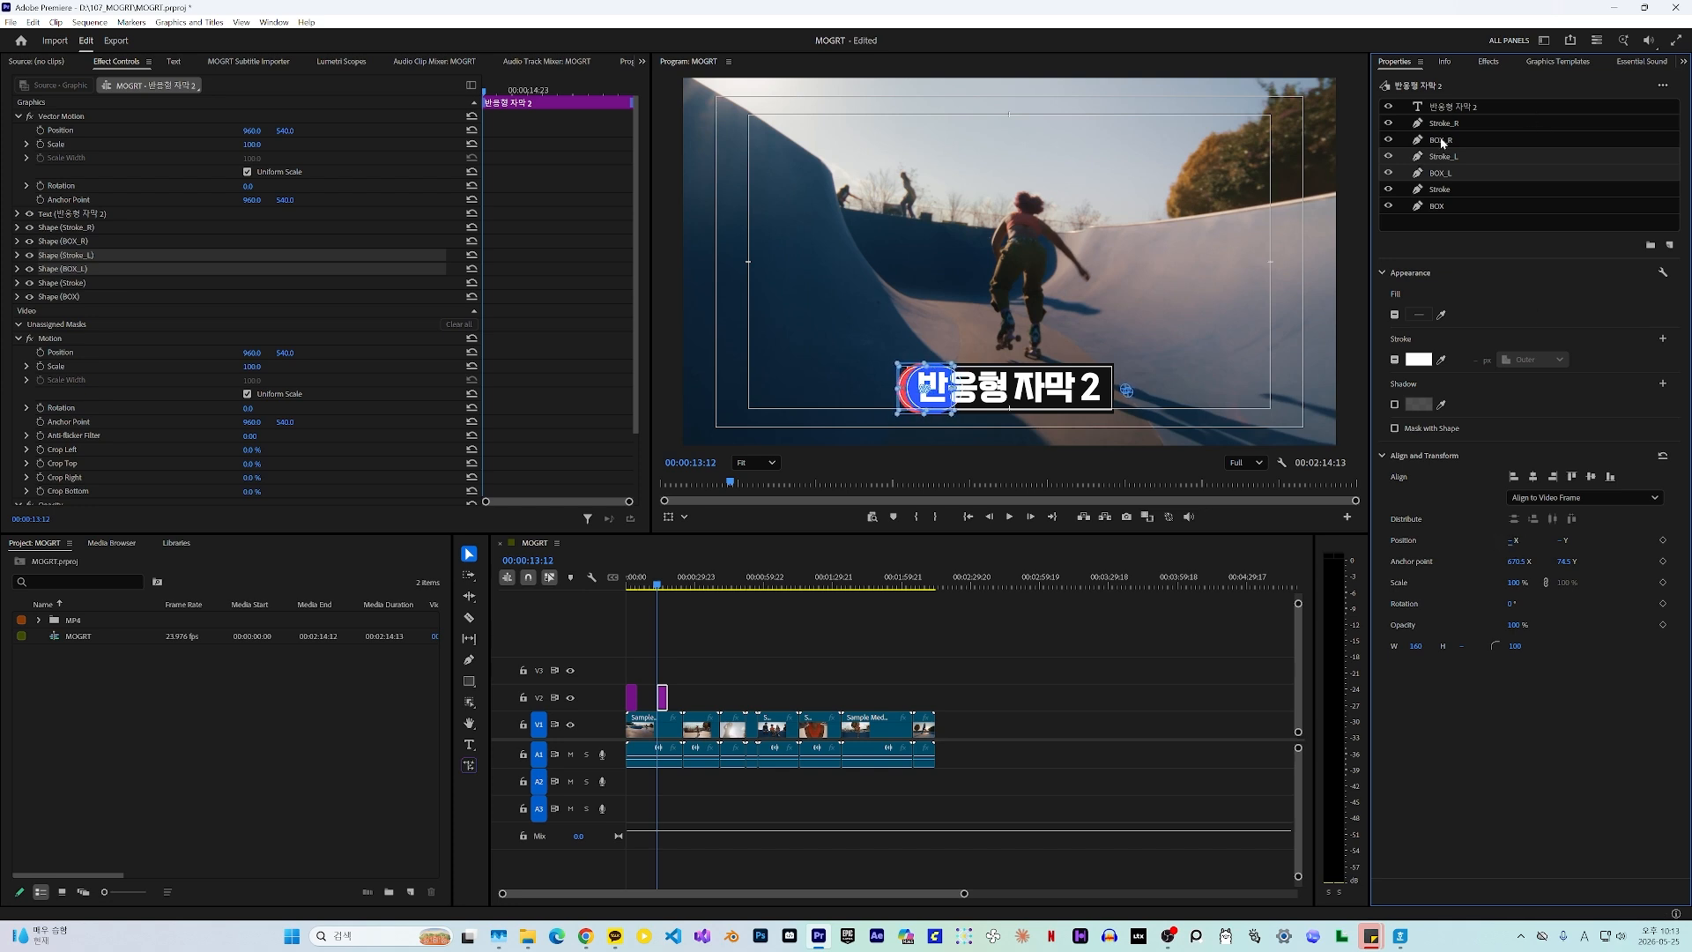
# Move BOX_R and Stroke_R together onto the caption box's right end, and BOX_L and Stroke_L further out at its left end.
pyautogui.click(1442, 140)
pyautogui.keyDown('ctrl'); pyautogui.click(1444, 123); pyautogui.keyUp('ctrl')
pyautogui.moveTo(1512, 541)
pyautogui.mouseDown()
pyautogui.moveTo(1580, 541)
pyautogui.moveTo(1470, 557)
pyautogui.mouseUp()
pyautogui.click(1440, 173)
pyautogui.keyDown('ctrl'); pyautogui.click(1443, 156); pyautogui.keyUp('ctrl')
pyautogui.click(1454, 141)
pyautogui.keyDown('ctrl'); pyautogui.click(1445, 123); pyautogui.keyUp('ctrl')
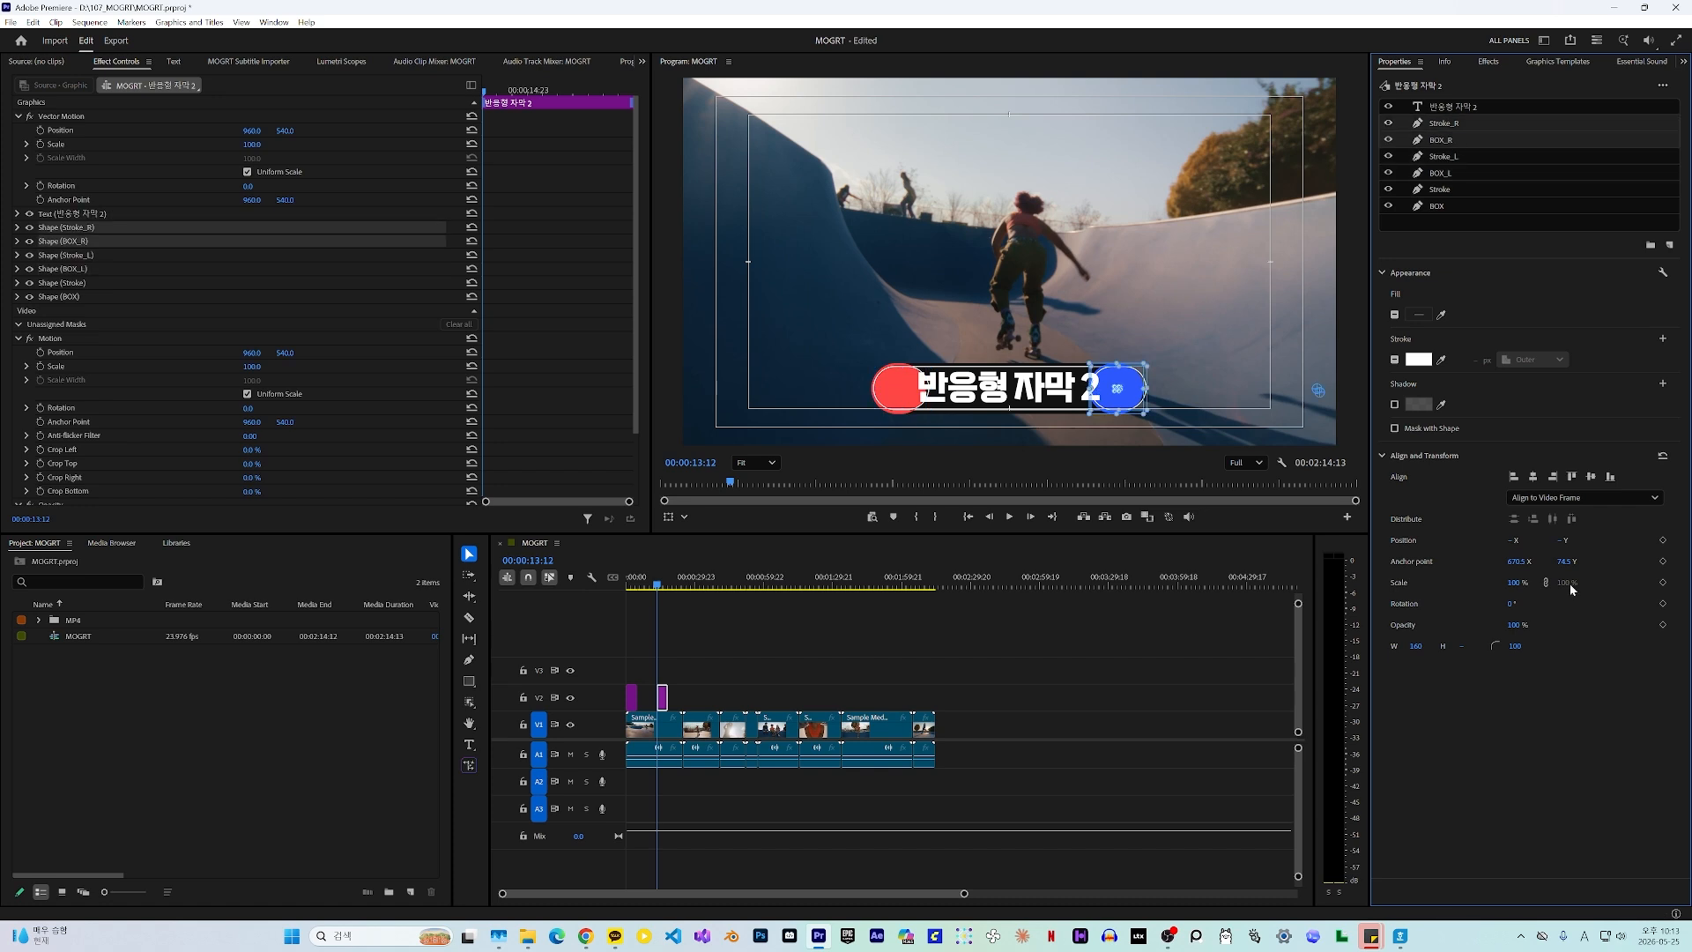
pyautogui.moveTo(1512, 541); pyautogui.dragTo(1517, 541)
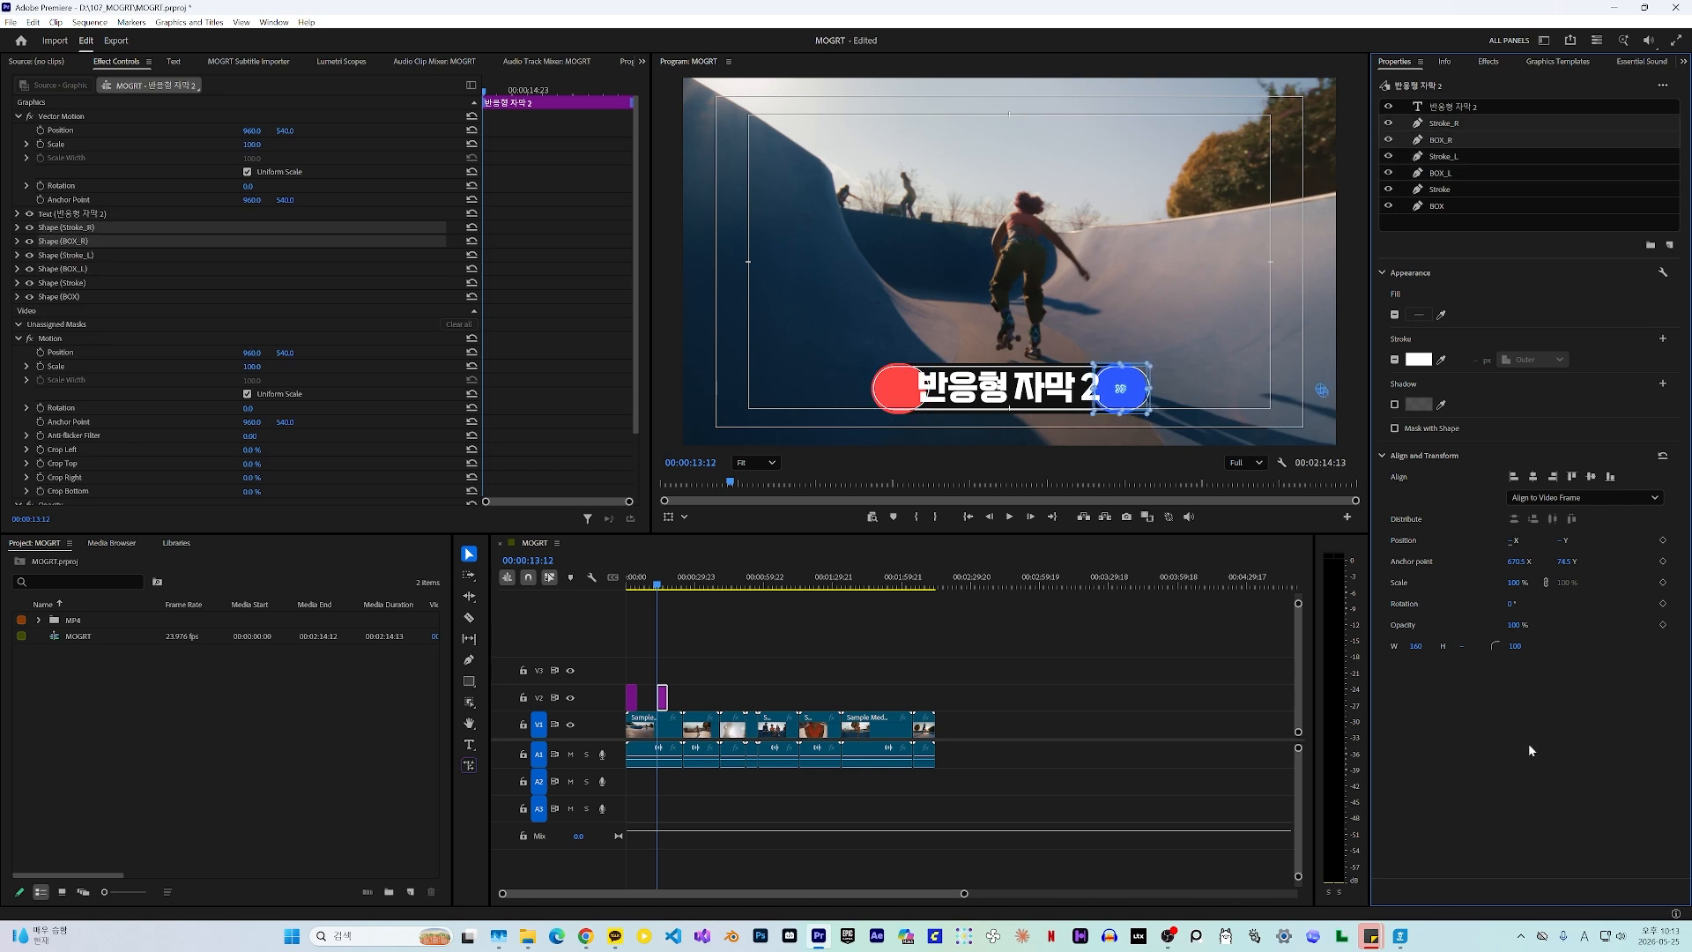
# Nudge BOX_L and Stroke_L together slightly inward so the rounded cap meets the centre box's left edge.
pyautogui.click(376, 839)
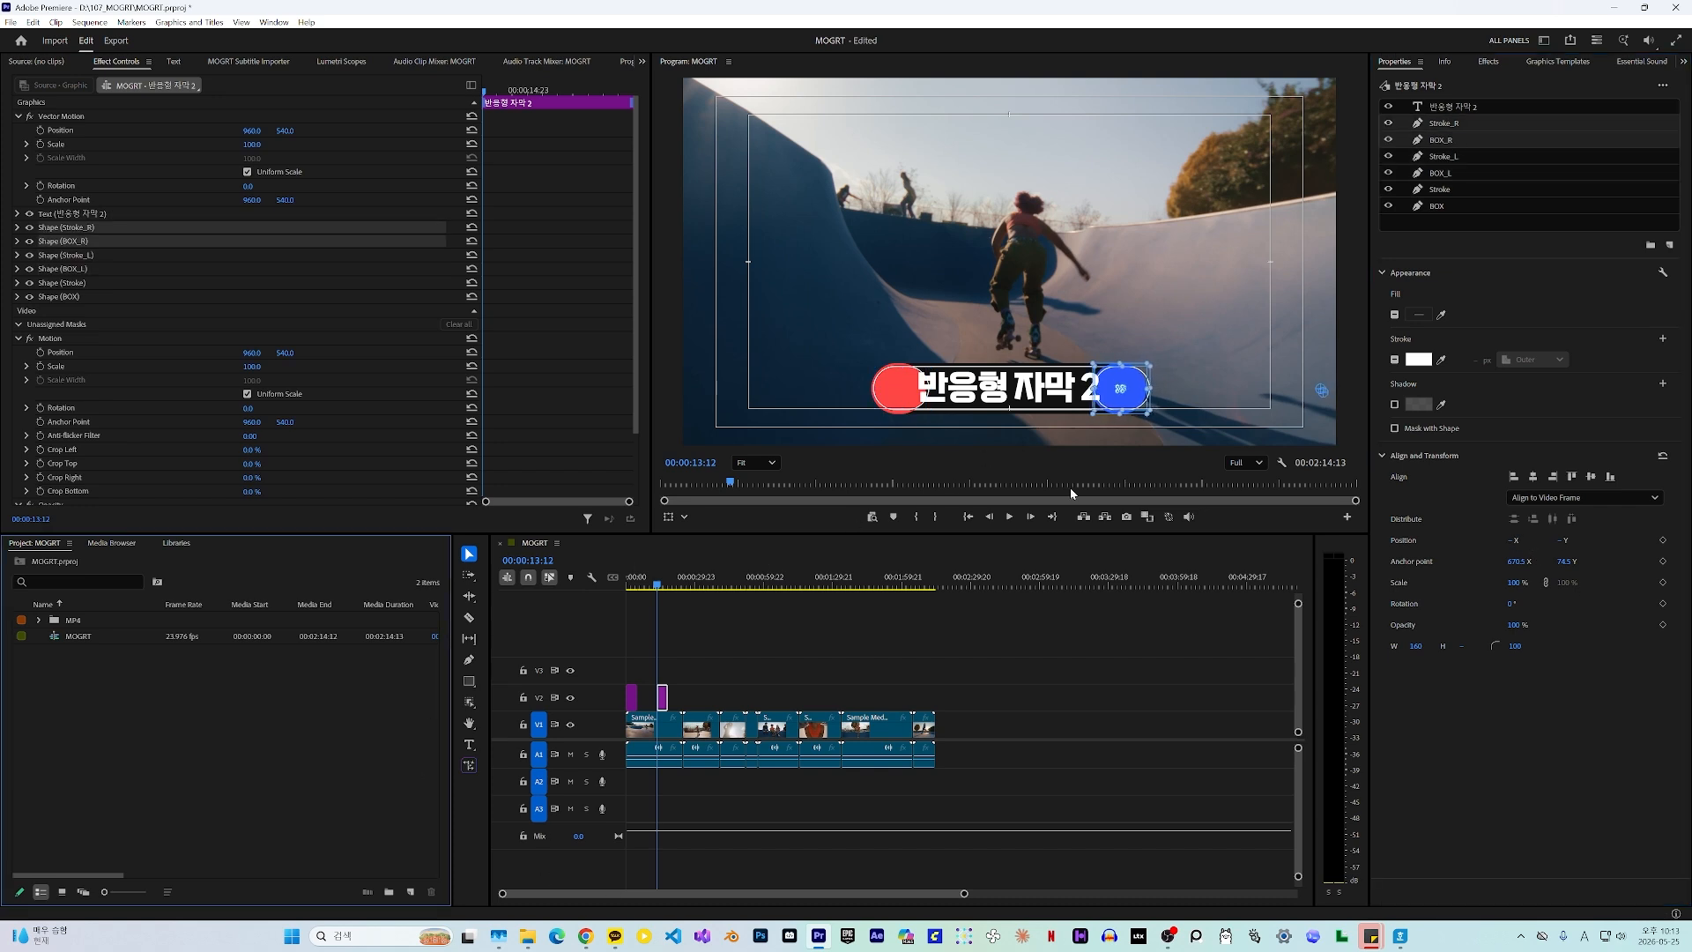
pyautogui.scroll(5, 914, 379)
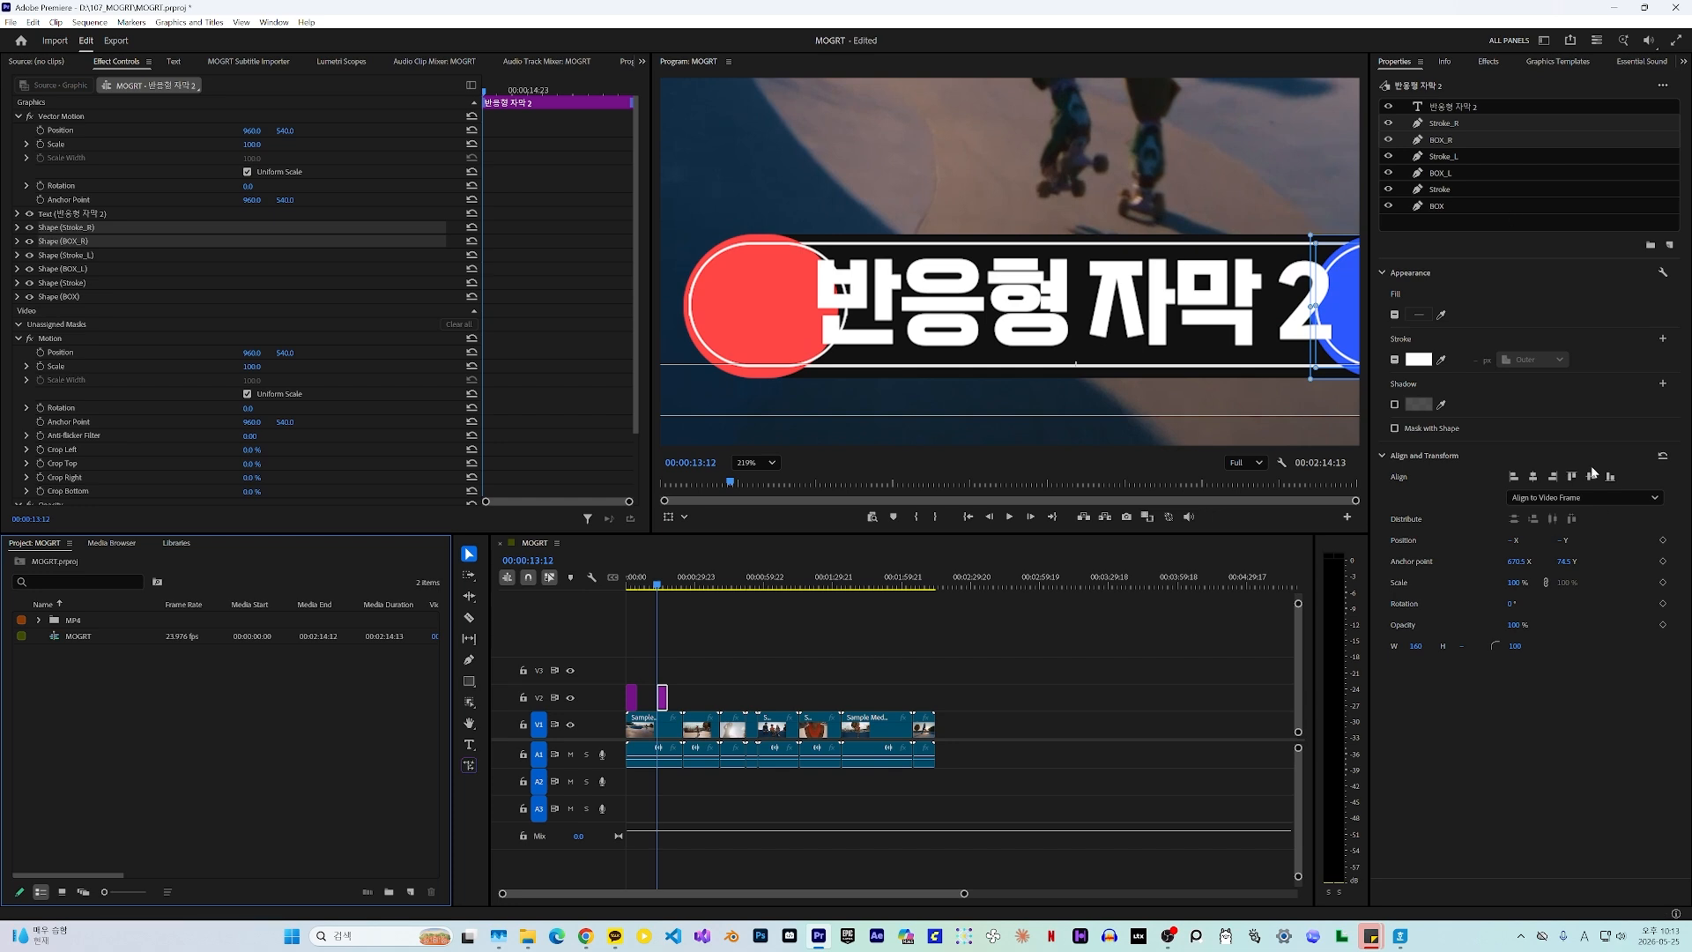
pyautogui.click(1447, 155)
pyautogui.keyDown('shift'); pyautogui.click(1441, 173); pyautogui.keyUp('shift')
pyautogui.moveTo(1513, 540); pyautogui.dragTo(1523, 540)
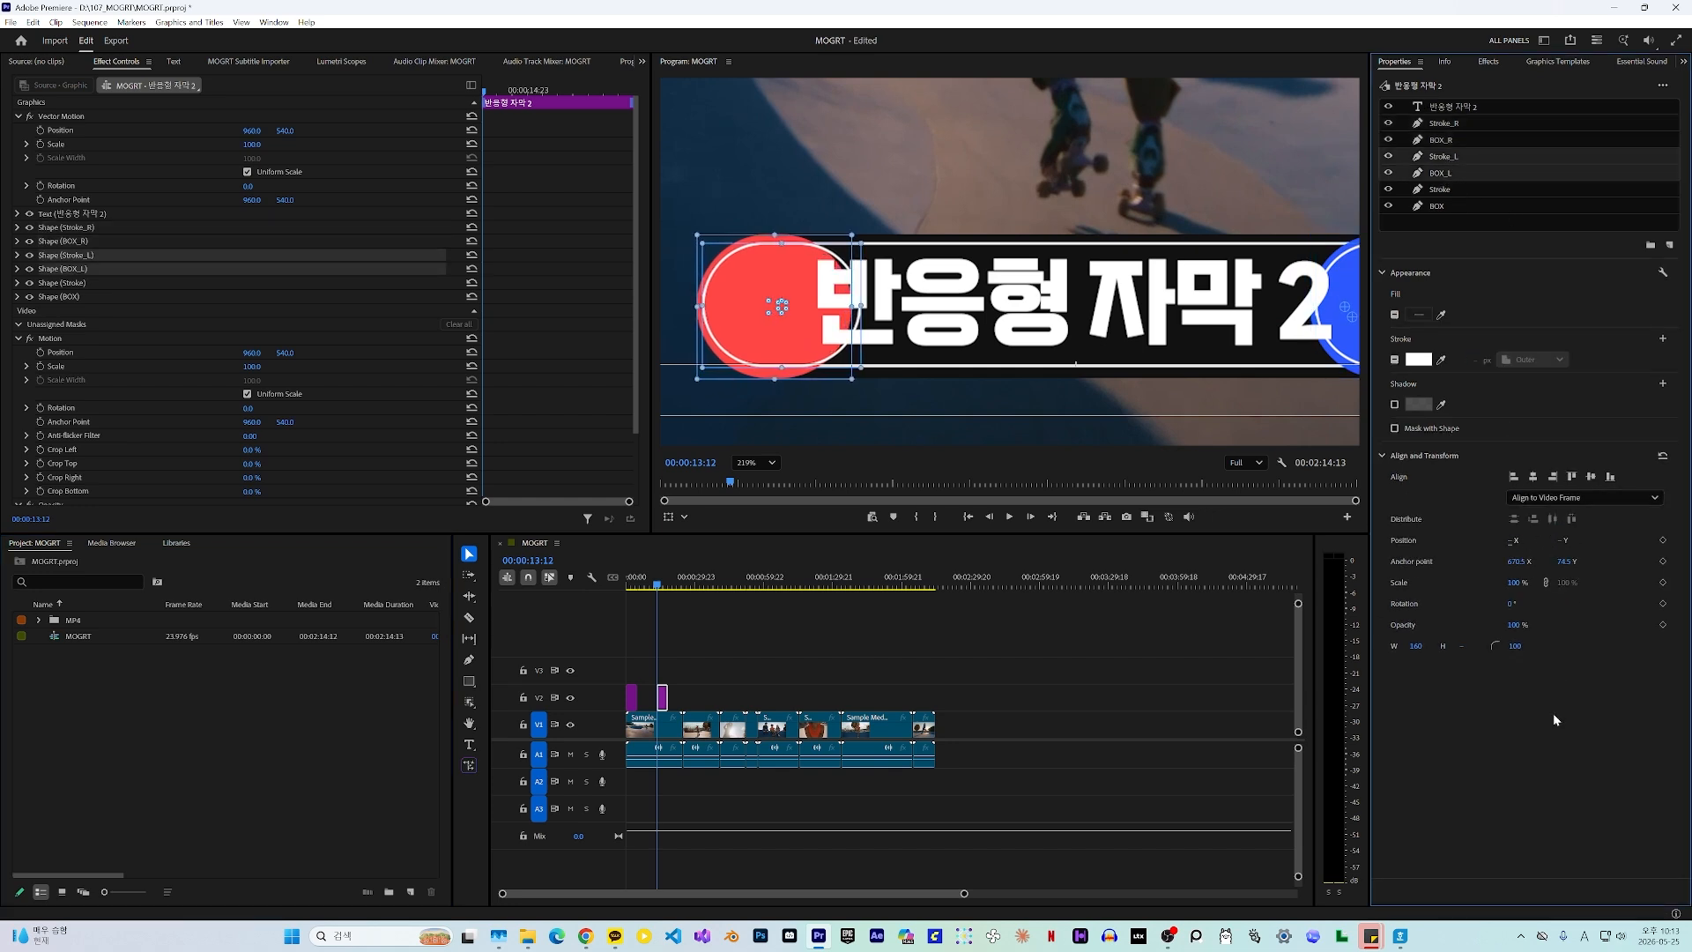
# Nudge BOX_R and Stroke_R together slightly inward toward the centre box's right edge.
pyautogui.click(1445, 123)
pyautogui.keyDown('shift'); pyautogui.click(1441, 139); pyautogui.keyUp('shift')
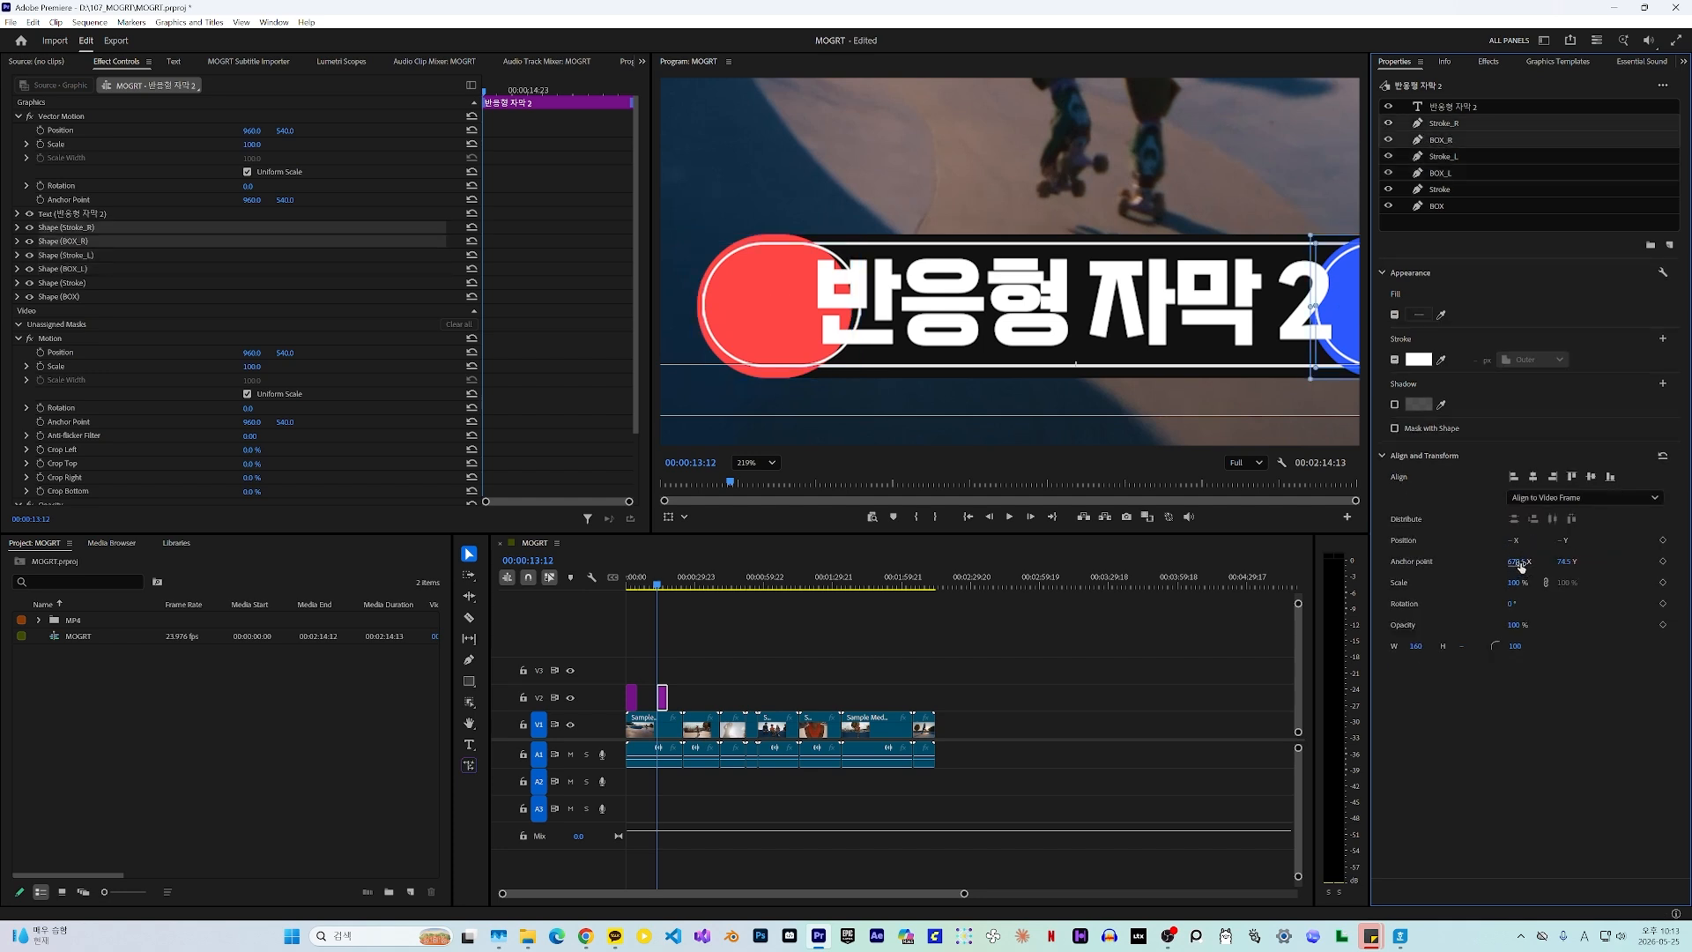
pyautogui.moveTo(1512, 540); pyautogui.dragTo(1501, 540)
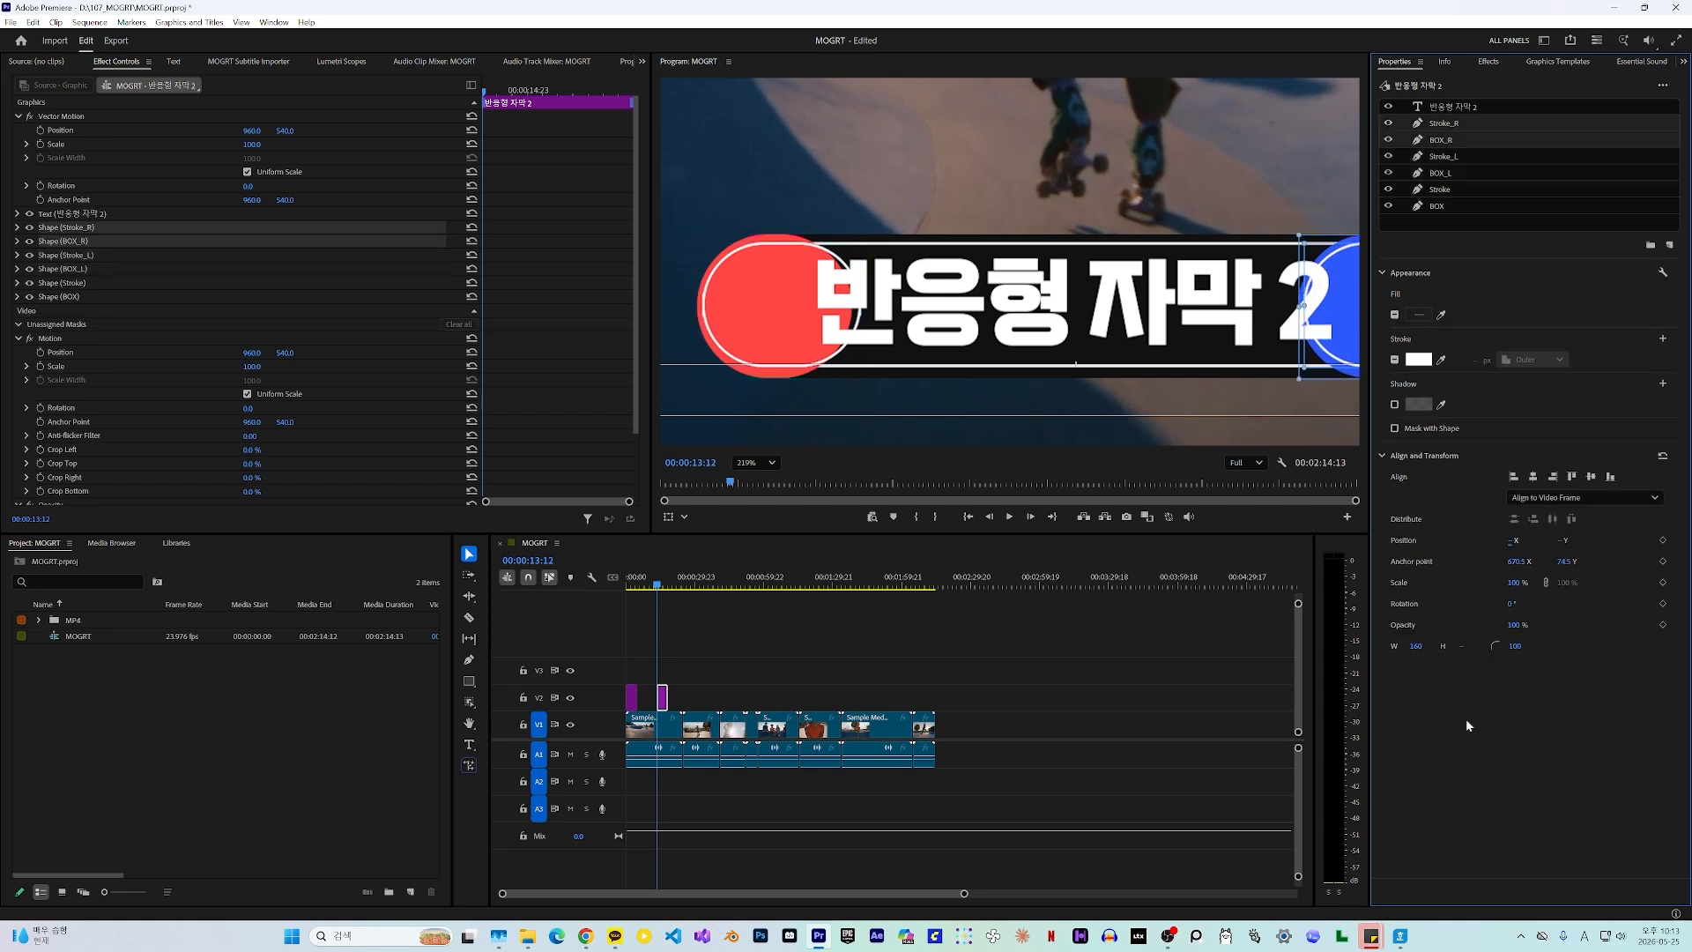
# Draw a rectangle about 118 by 217 px over the outer half of the red left cap.
pyautogui.click(1446, 173)
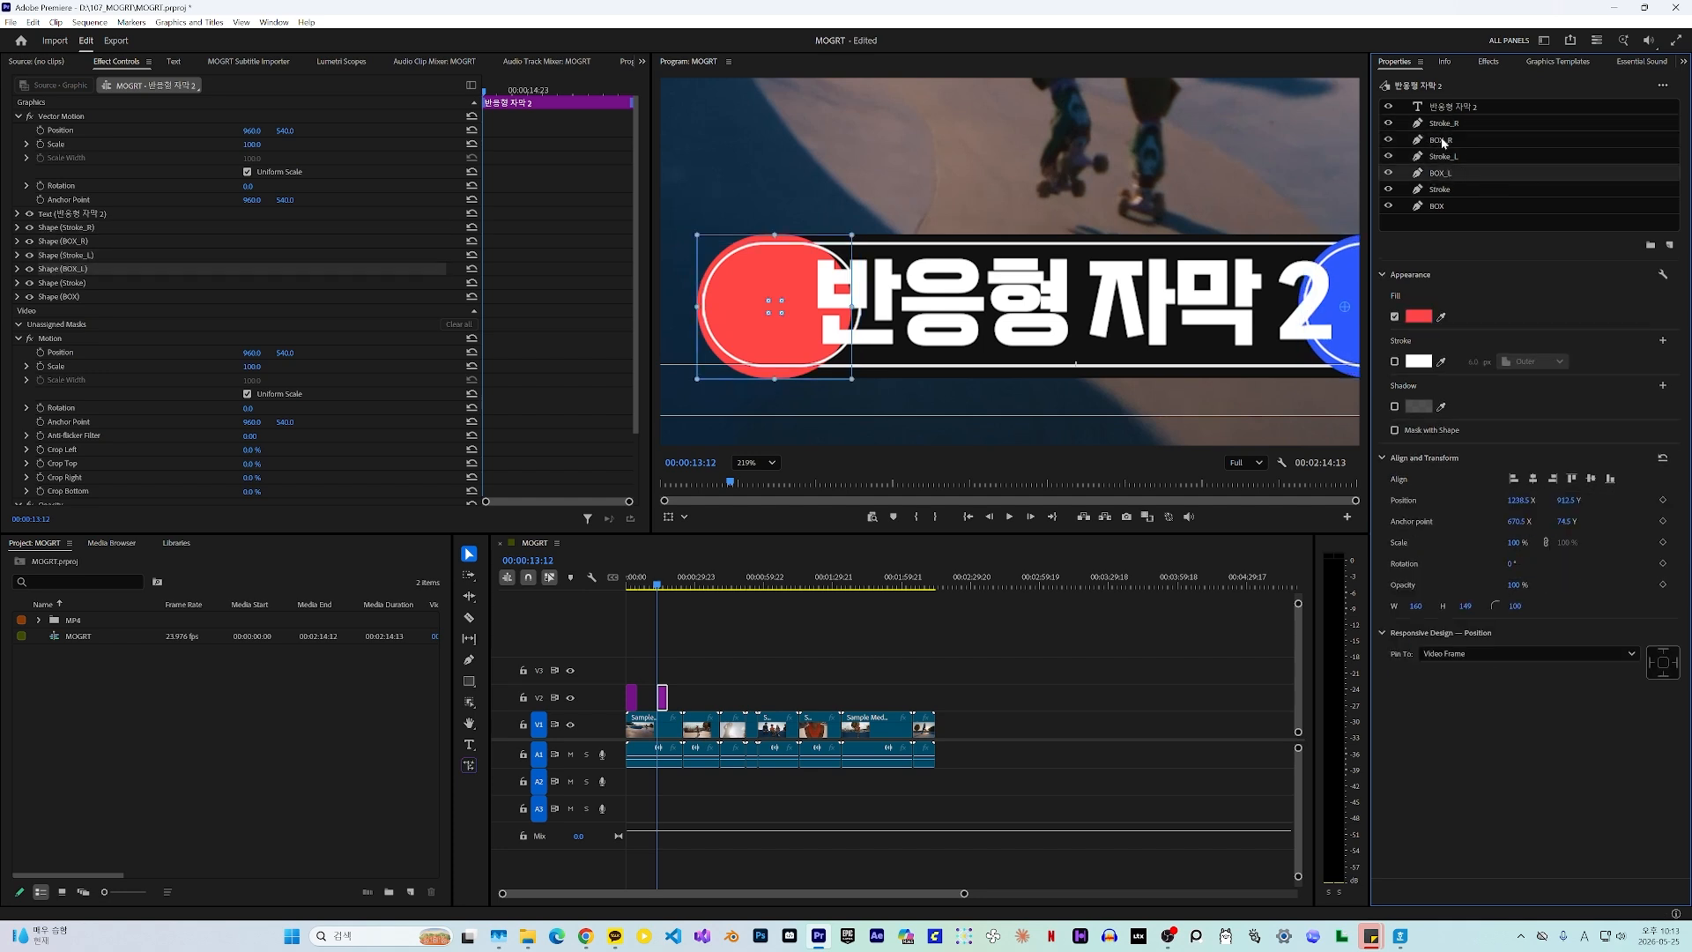
pyautogui.click(1438, 206)
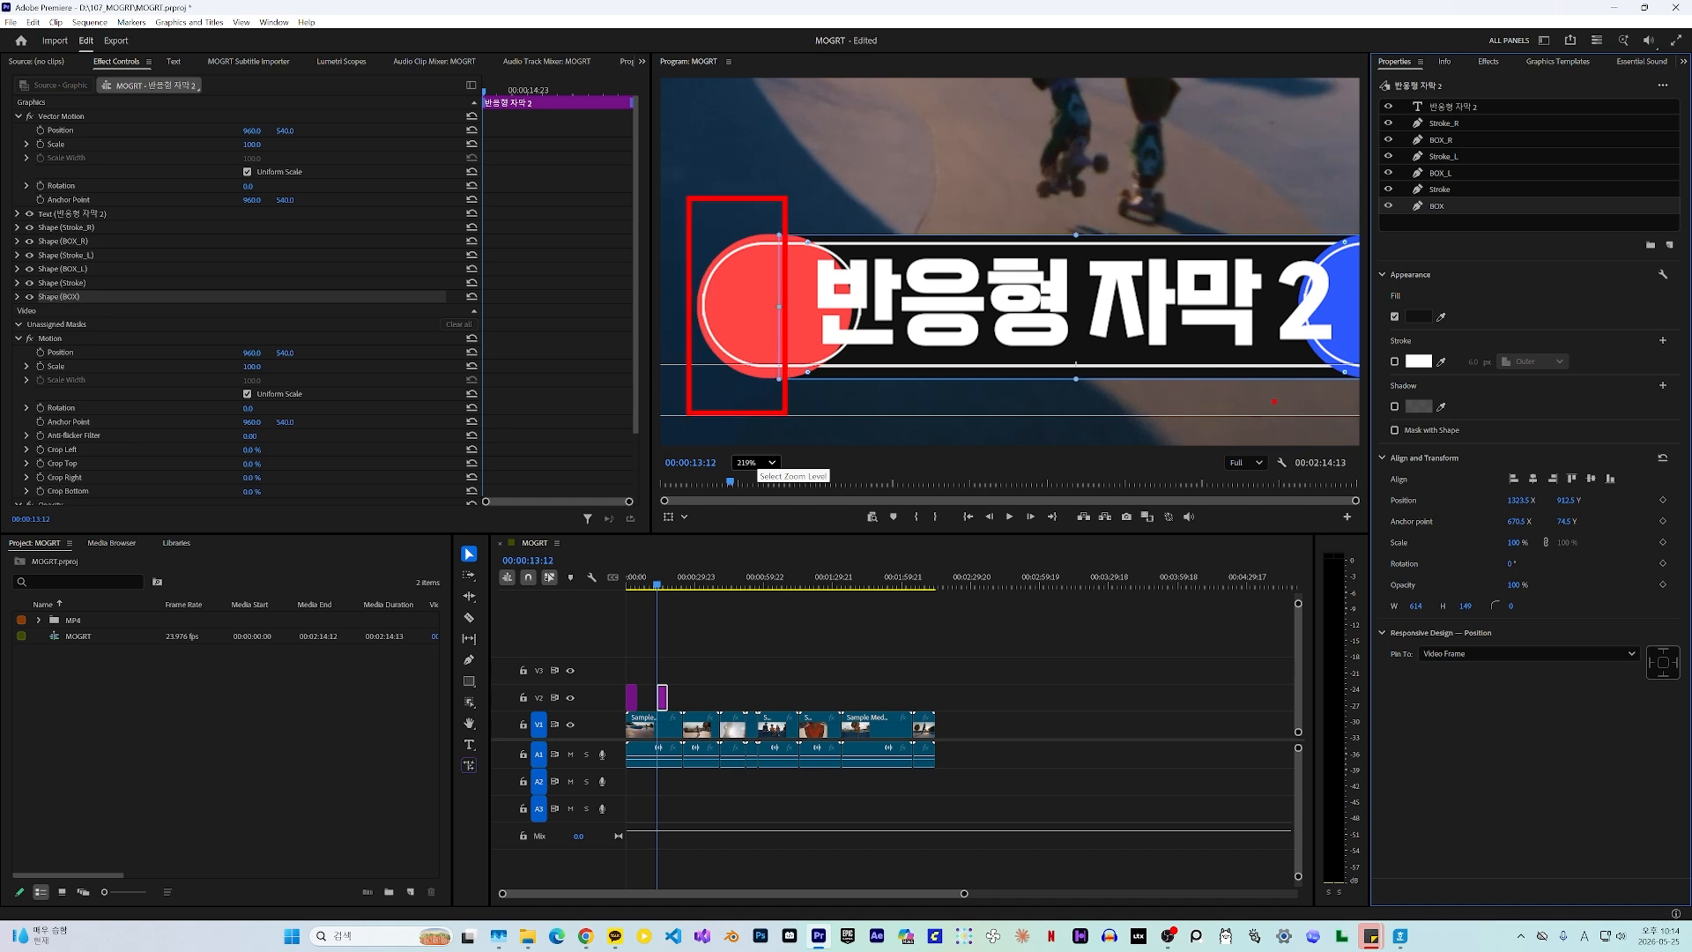
pyautogui.click(1443, 156)
pyautogui.click(1441, 173)
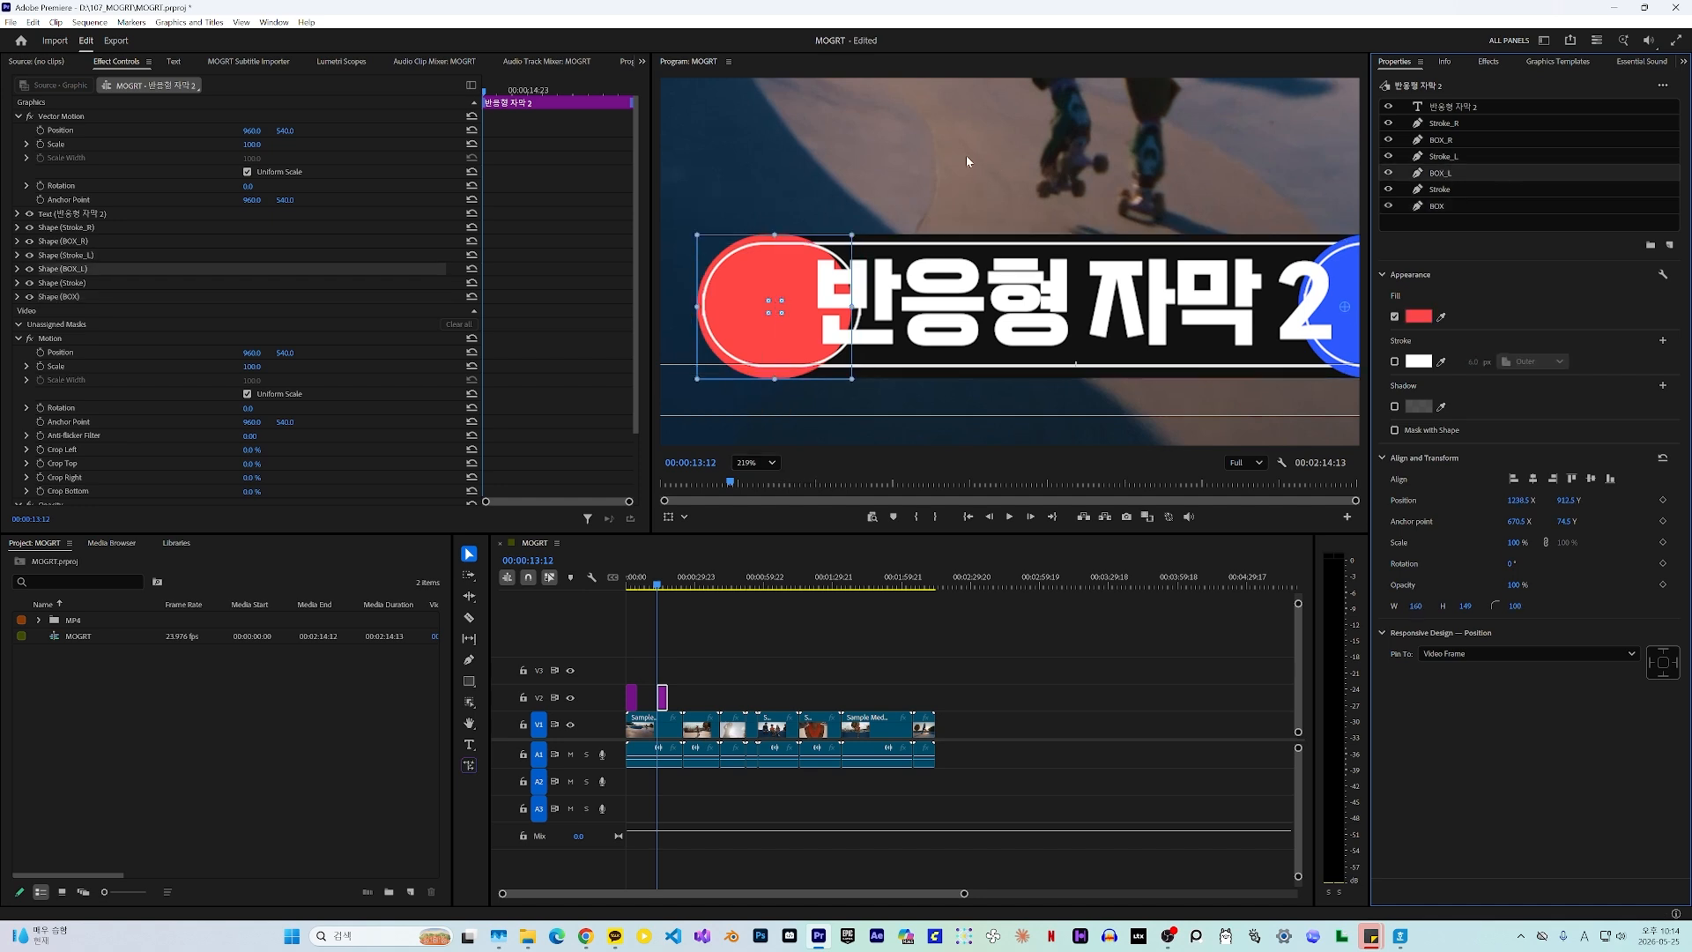
pyautogui.click(468, 682)
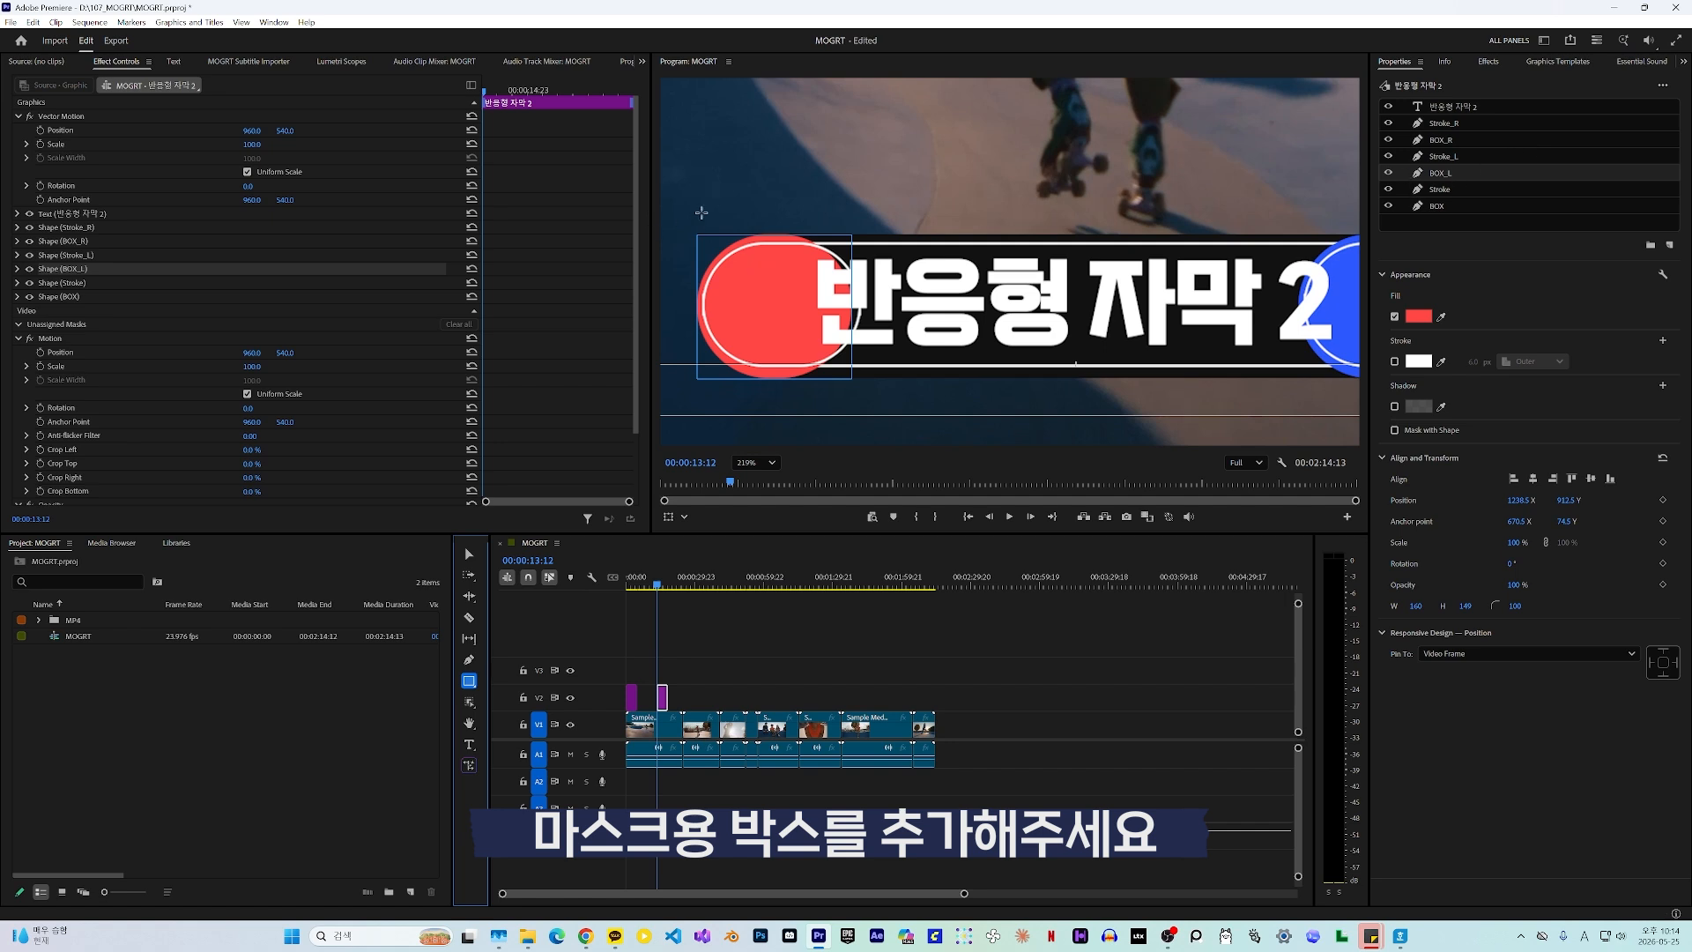
pyautogui.moveTo(682, 204)
pyautogui.mouseDown()
pyautogui.moveTo(705, 290)
pyautogui.moveTo(796, 413)
pyautogui.mouseUp()
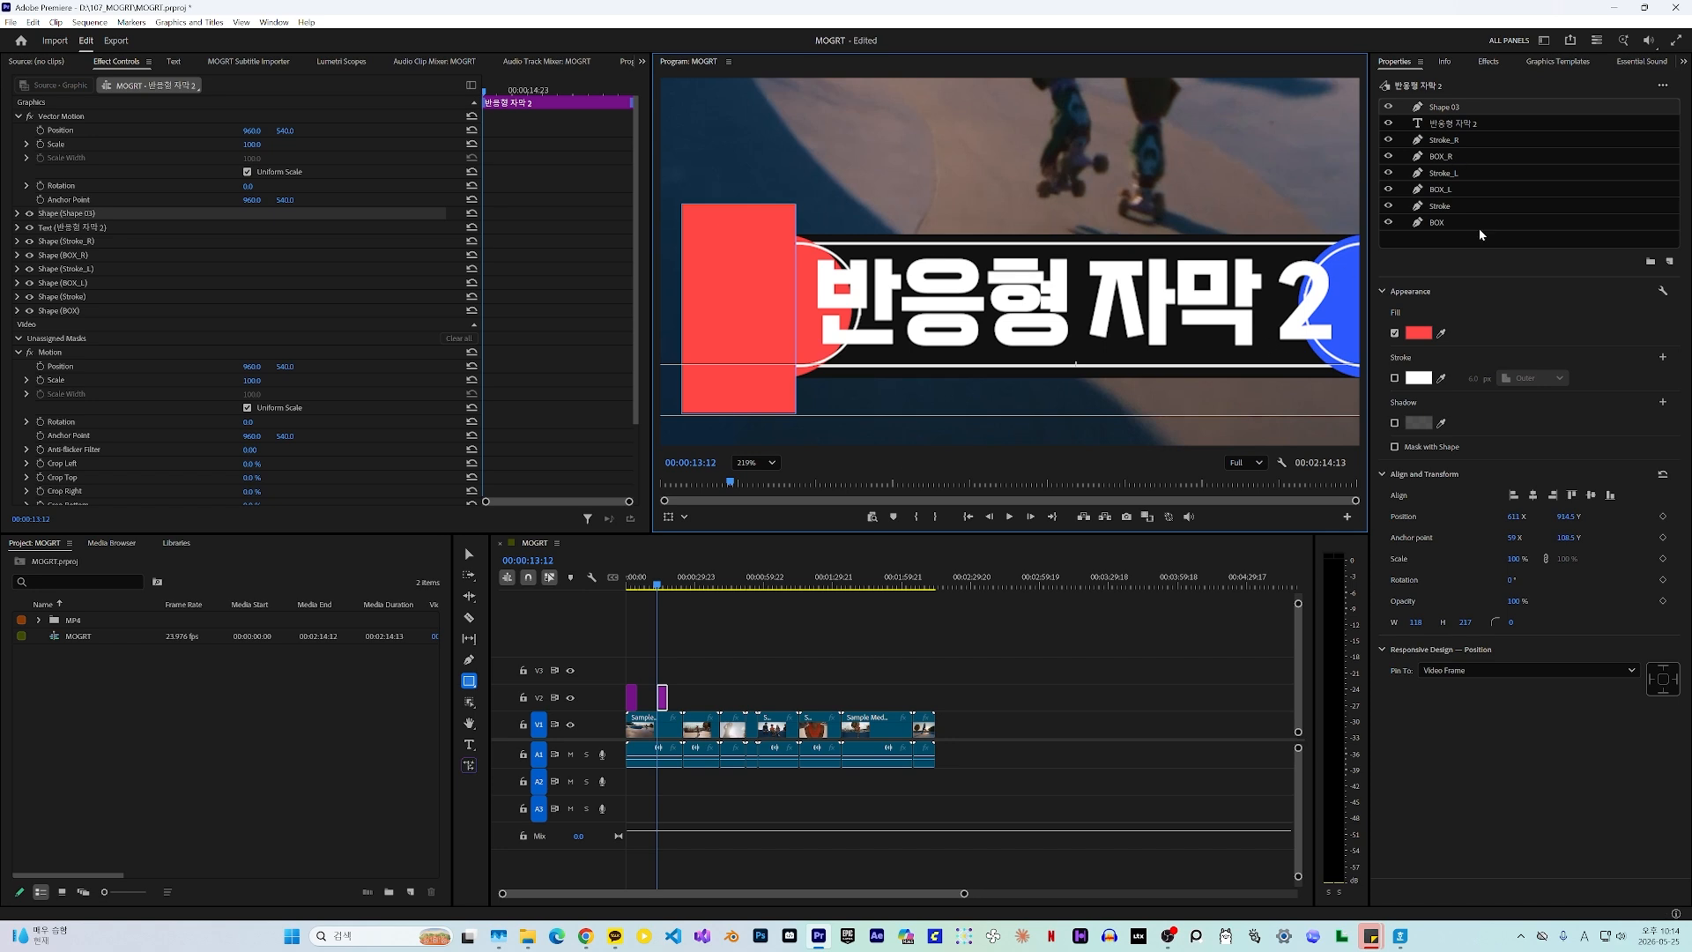
# Change the new rectangle's fill to magenta.
pyautogui.click(1420, 334)
pyautogui.moveTo(869, 448); pyautogui.dragTo(869, 515)
pyautogui.click(937, 575)
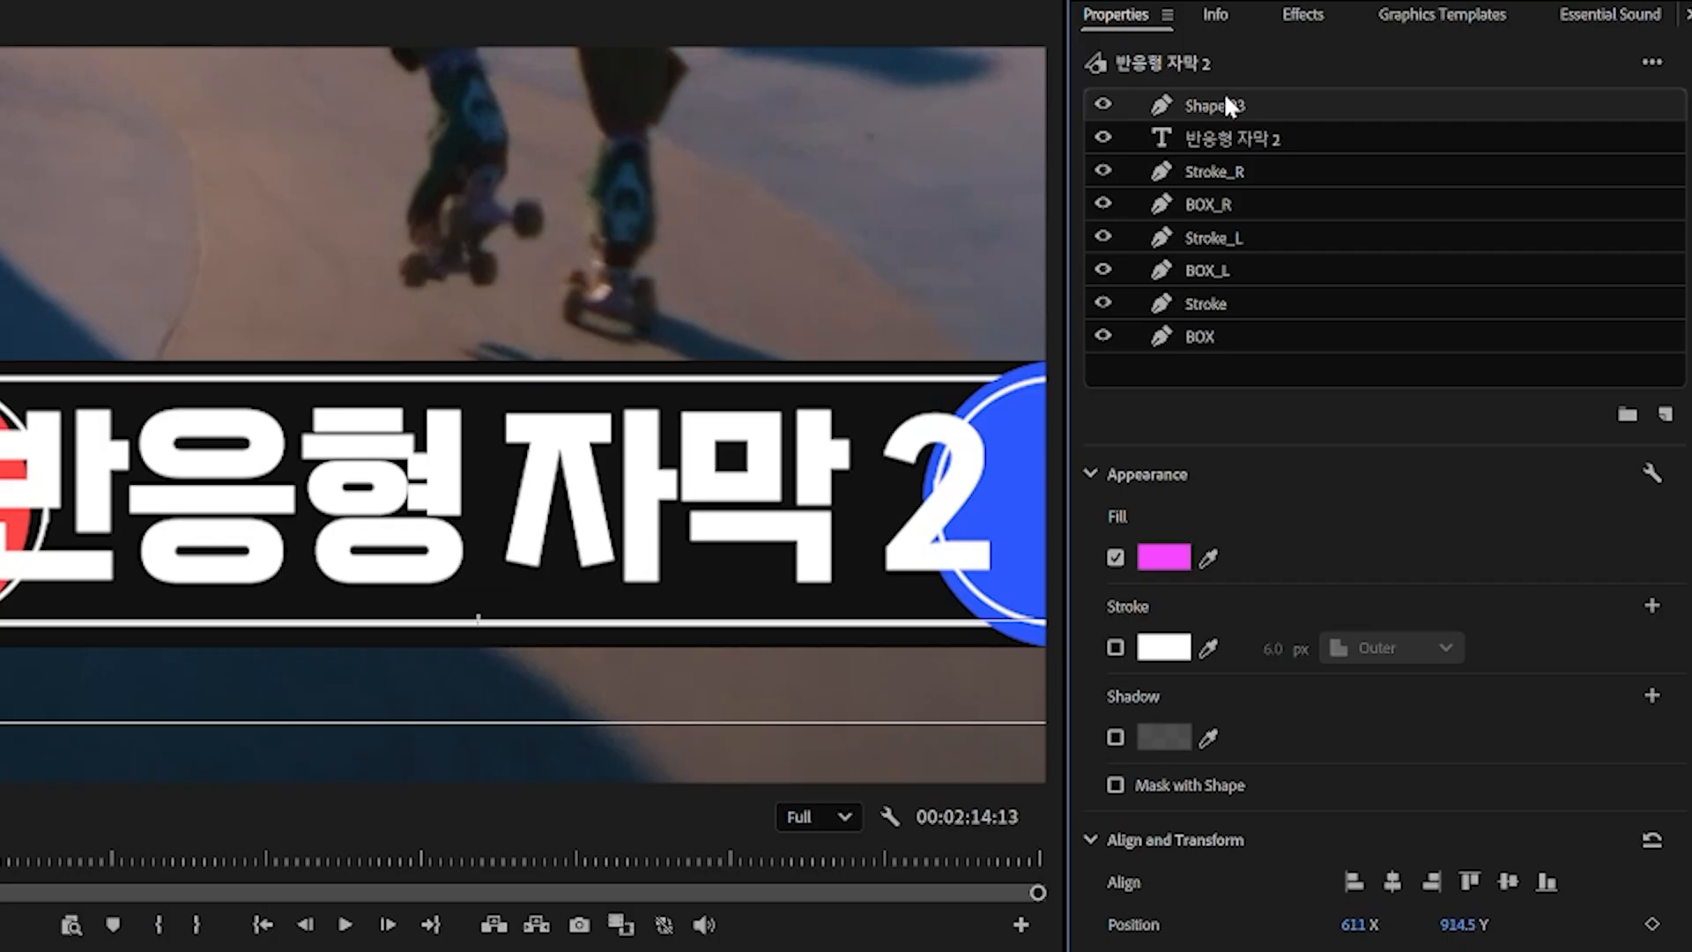
# Rename the new rectangle as Mask and move it directly above Stroke_L in the layer order.
pyautogui.doubleClick(1449, 107)
pyautogui.write('Mask')
pyautogui.moveTo(1206, 104); pyautogui.dragTo(1179, 204)
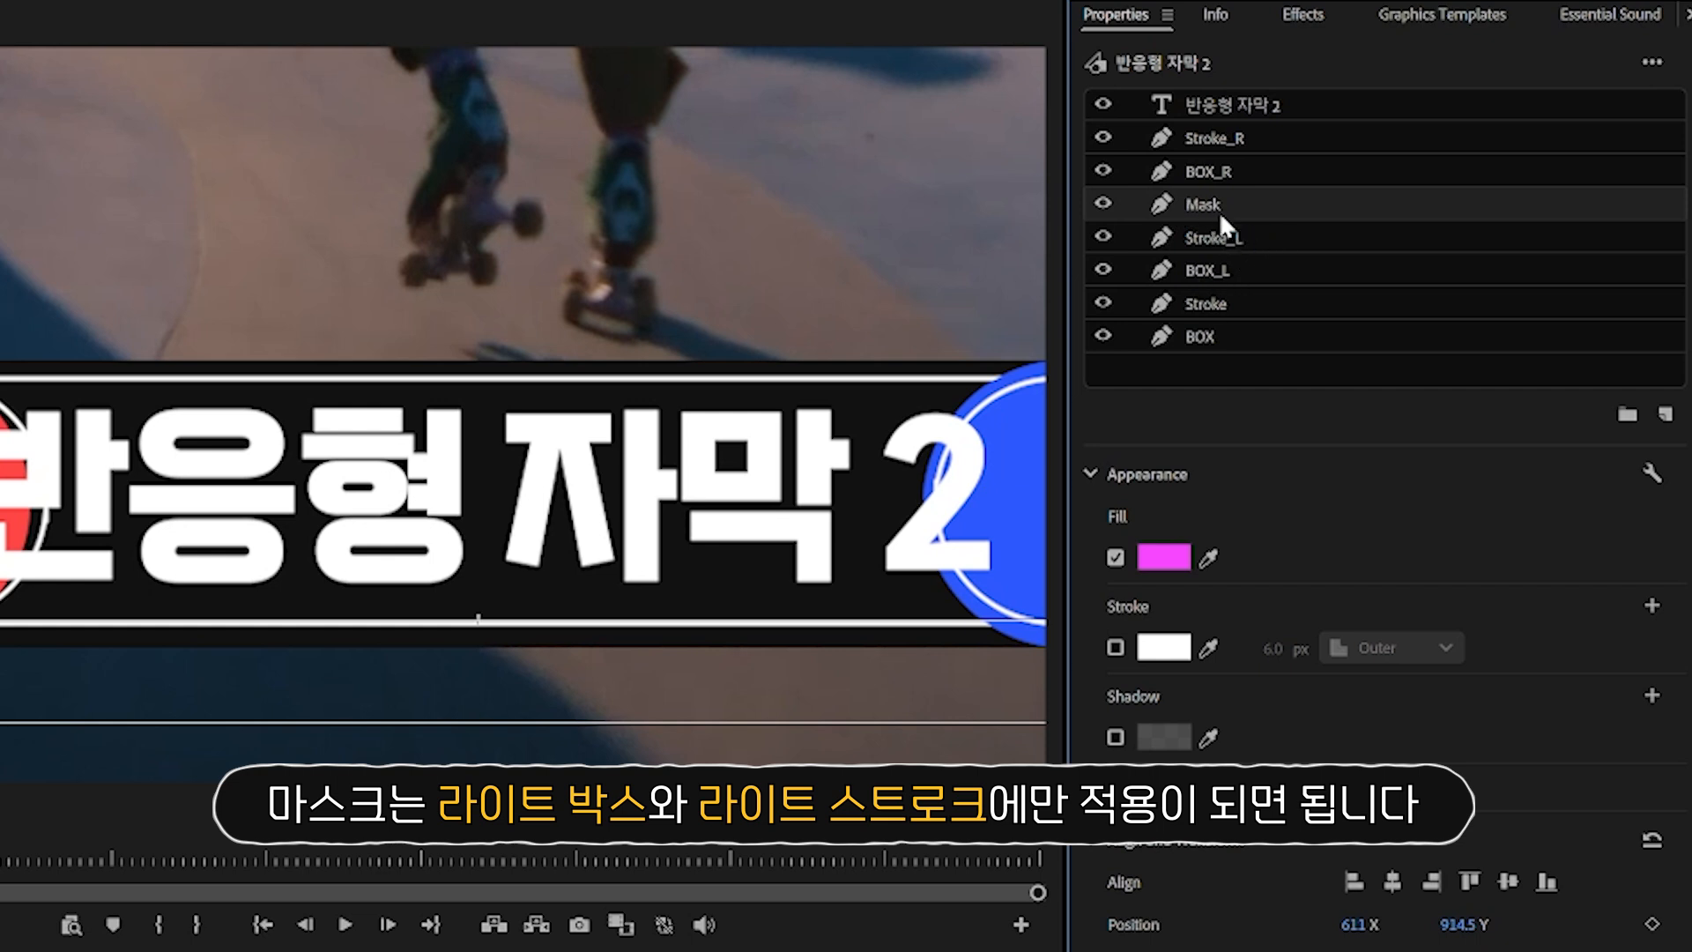
# Enable Mask with Shape on the Mask layer and group it with Stroke_L and BOX_L.
pyautogui.click(1115, 782)
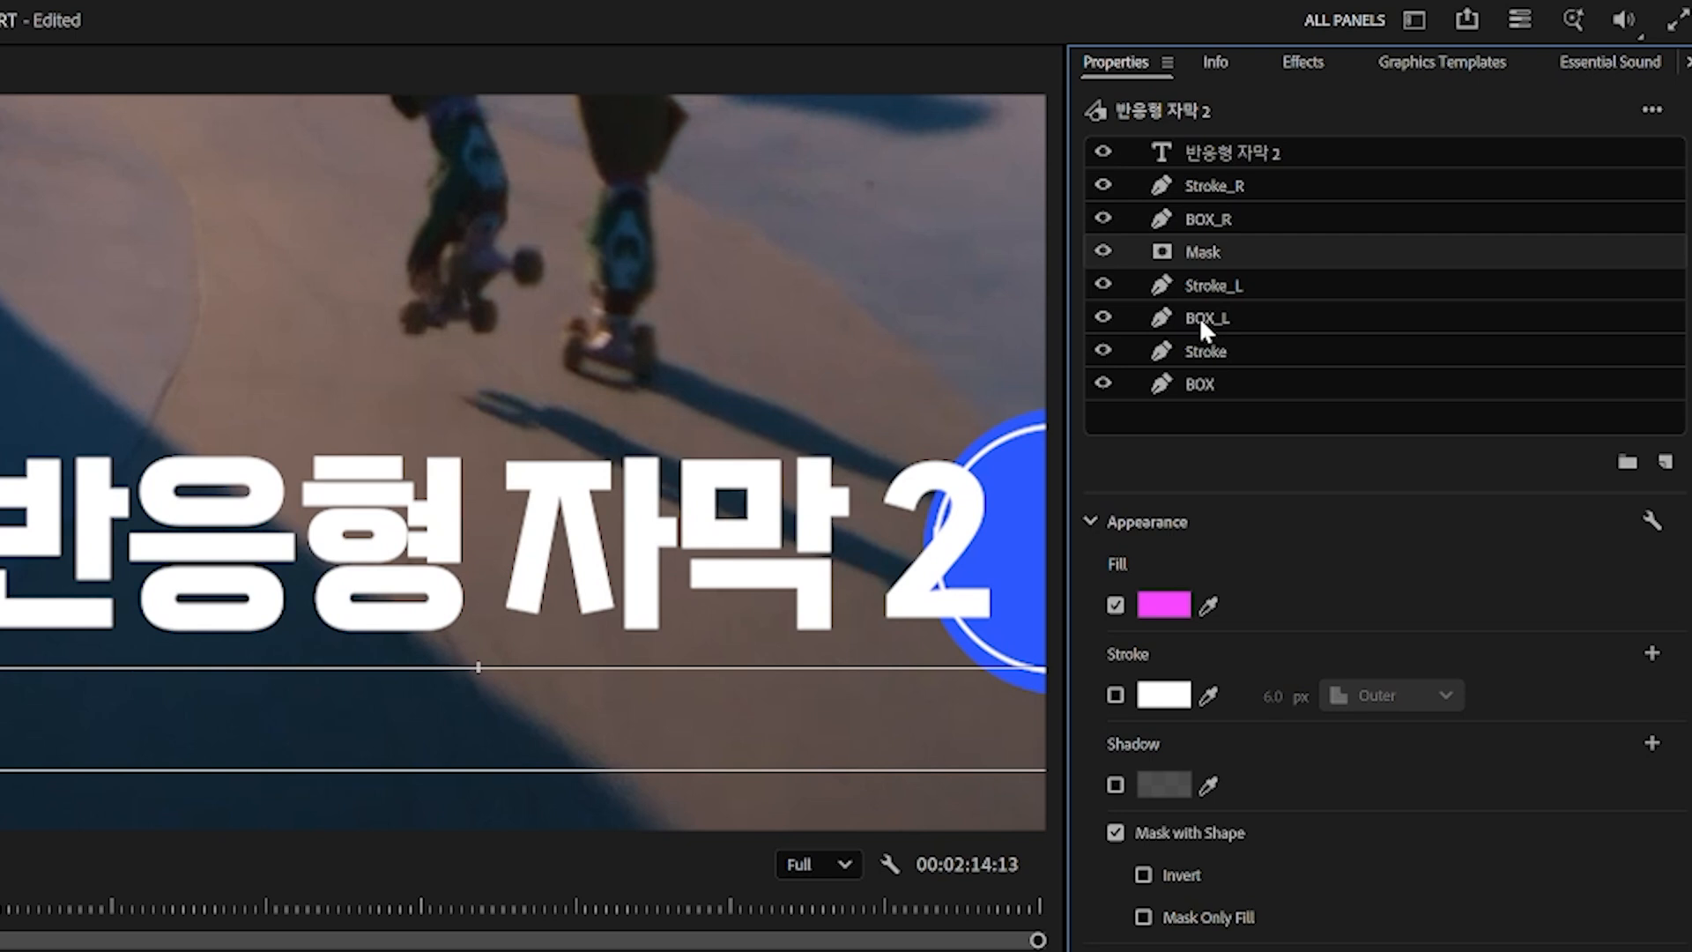
pyautogui.click(1200, 319)
pyautogui.click(1249, 281)
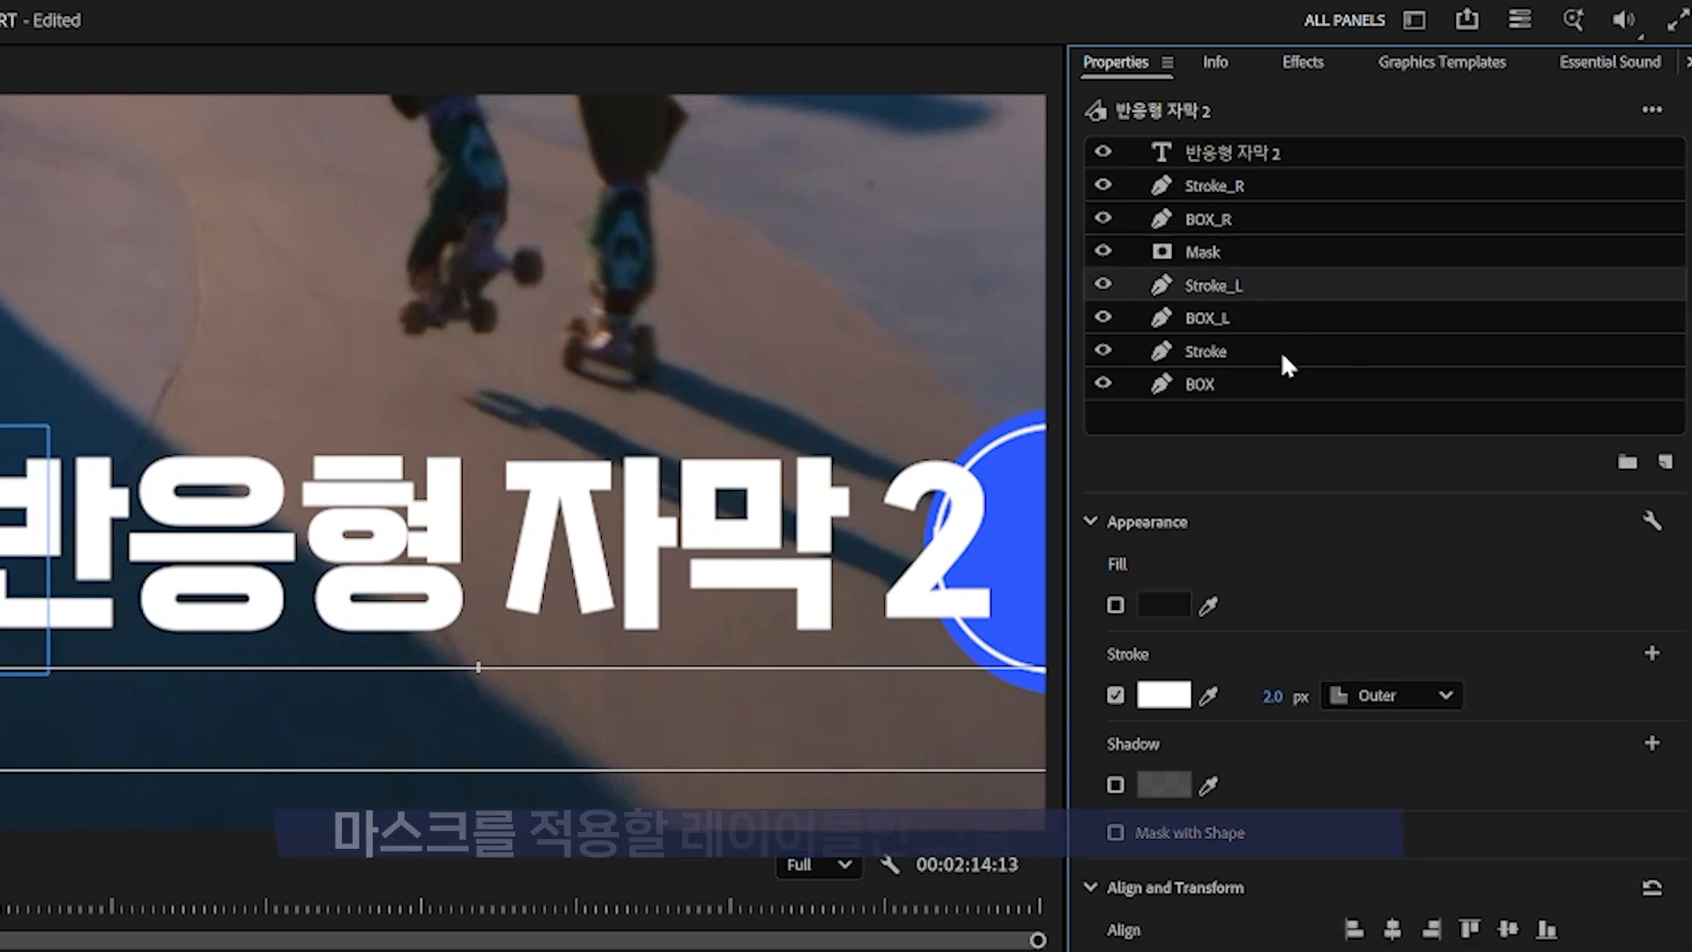
pyautogui.click(1213, 252)
pyautogui.keyDown('shift'); pyautogui.click(1251, 317); pyautogui.keyUp('shift')
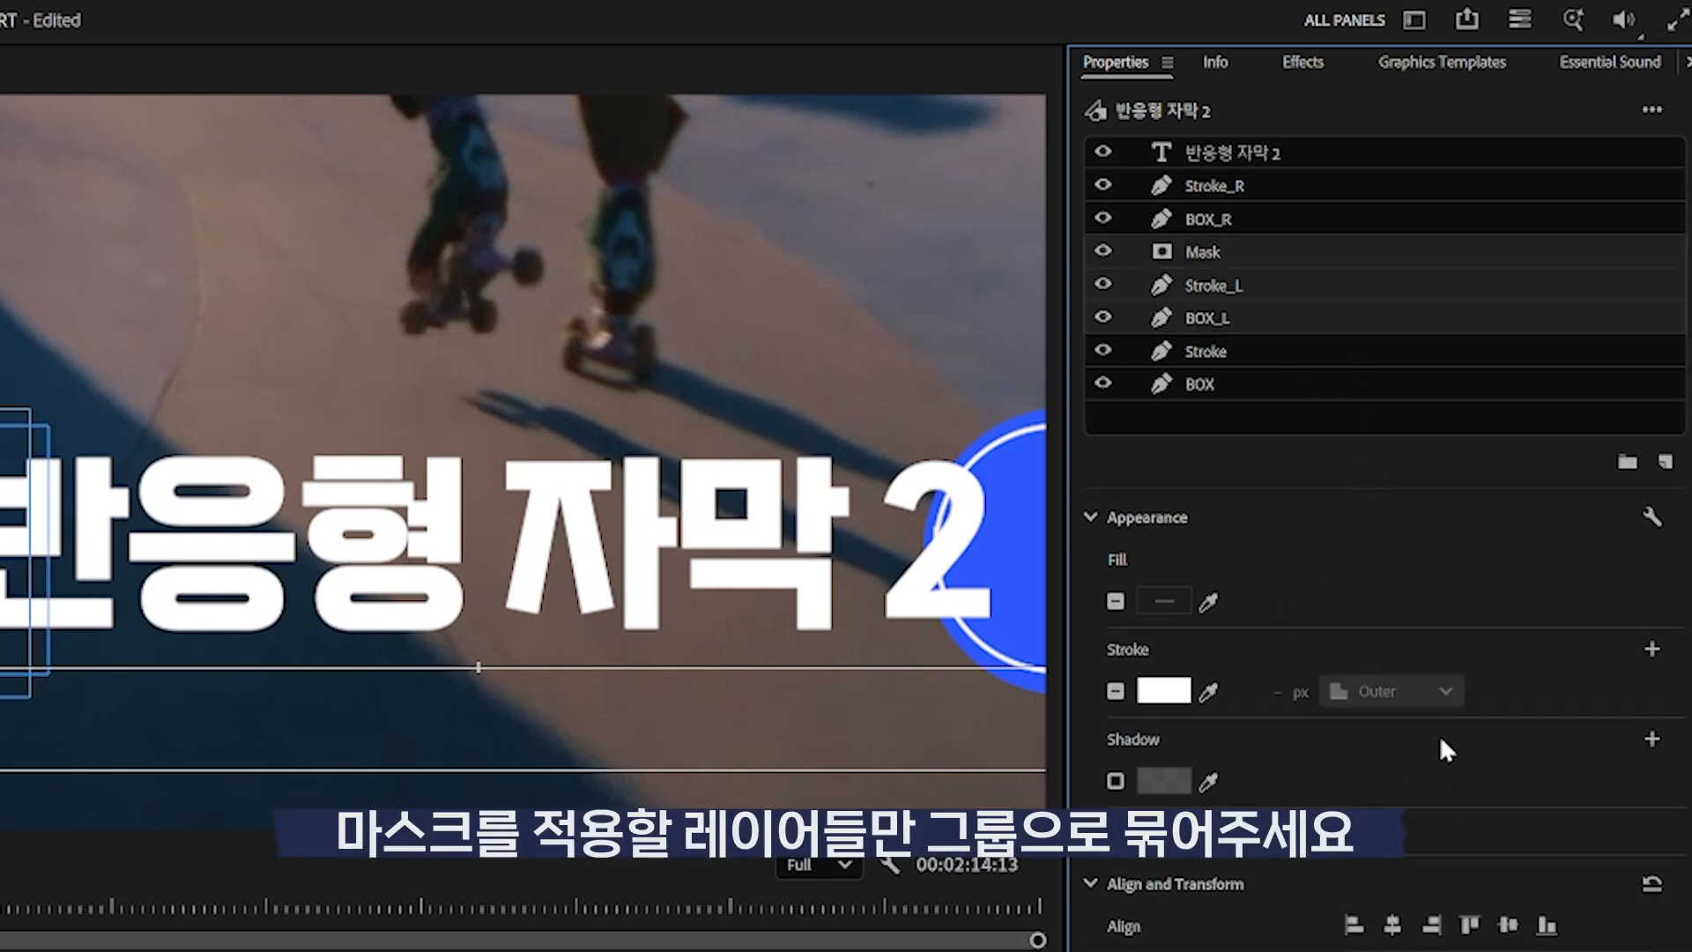
pyautogui.click(1627, 461)
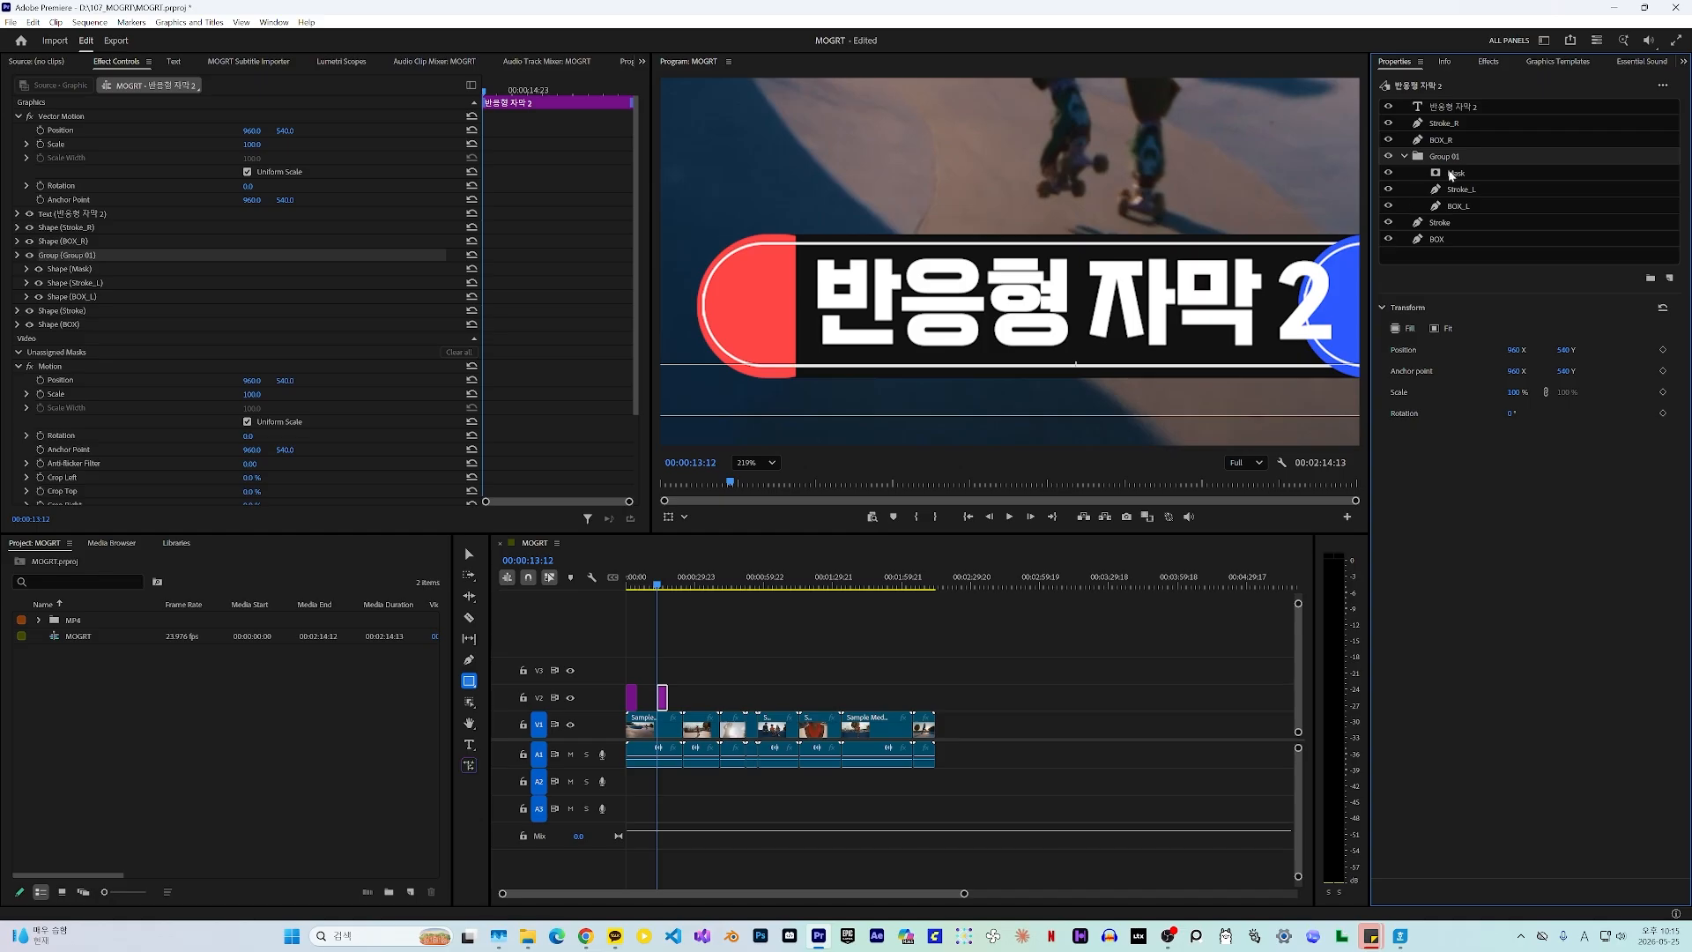
# Rename the new layer group as BOX_L.
pyautogui.doubleClick(1463, 155)
pyautogui.write('BOX_L')
pyautogui.press('Return')
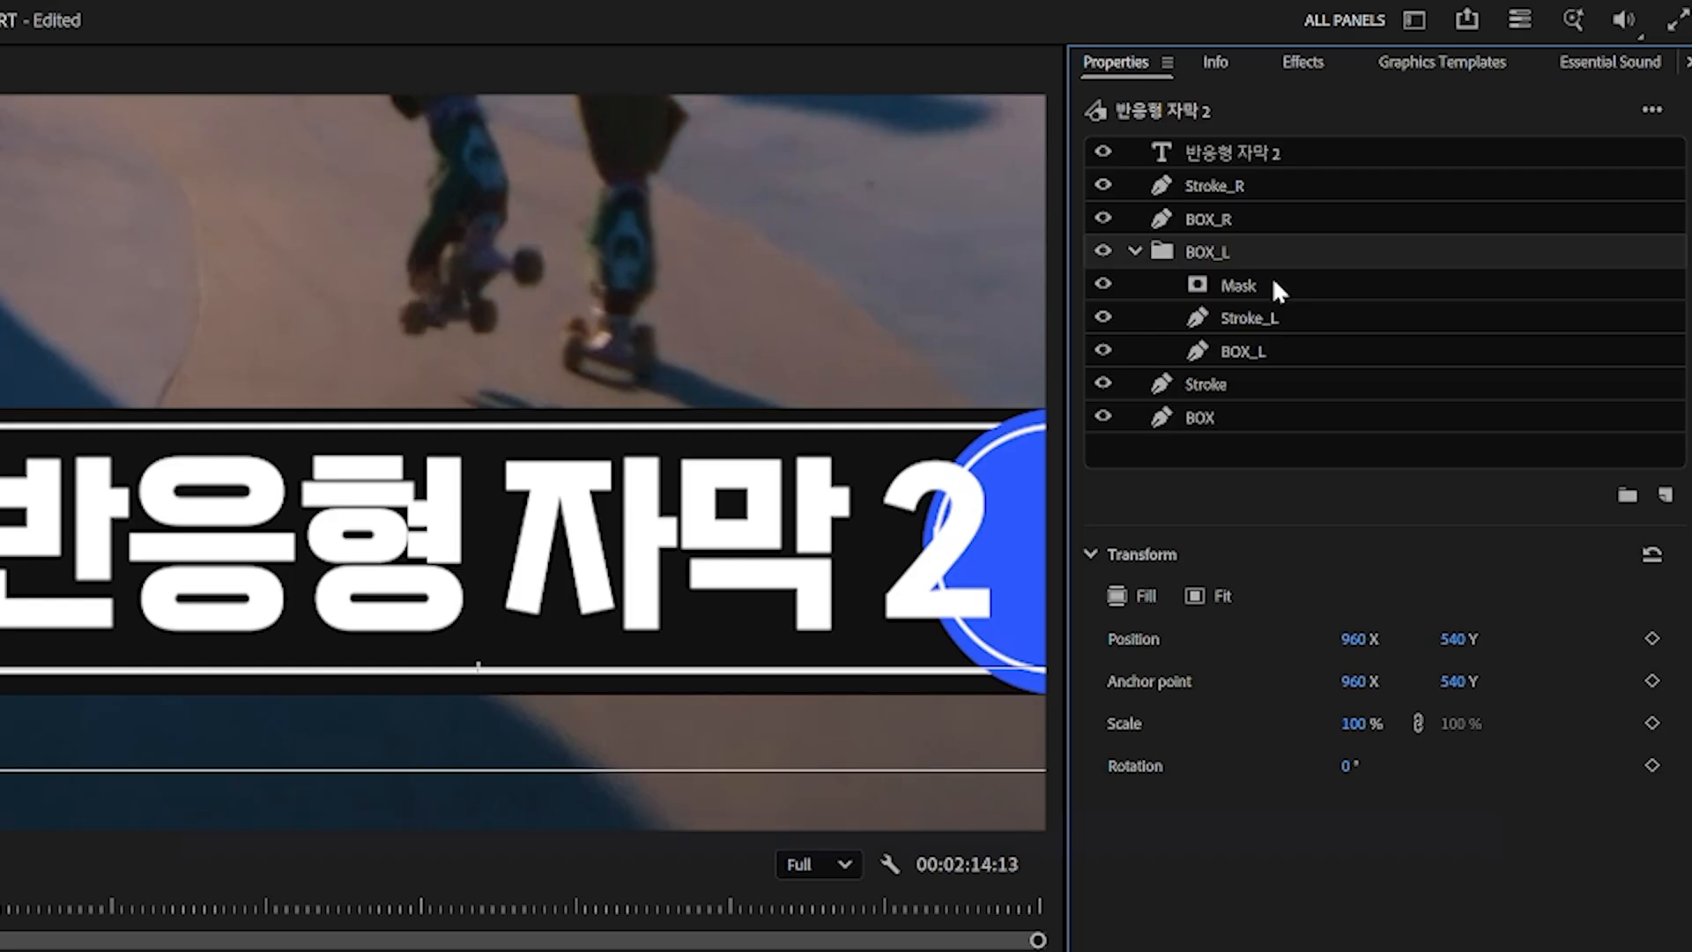
# Paste a copy of the Mask layer outside the BOX_L group and place it directly above Stroke_R.
pyautogui.click(1459, 169)
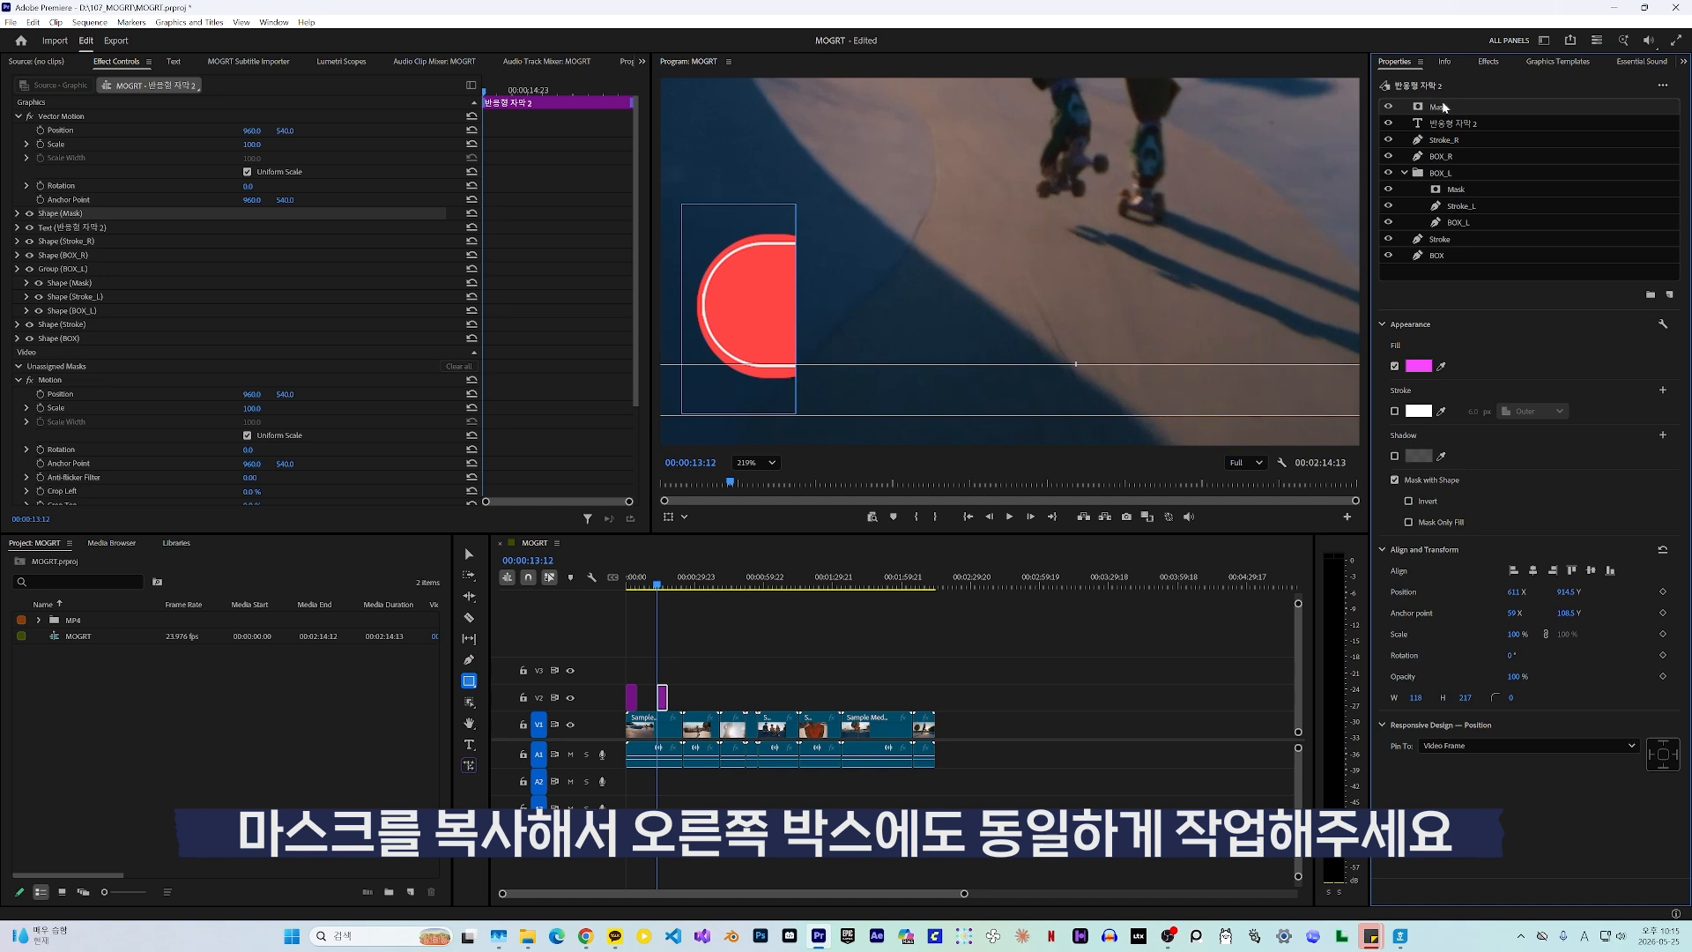
pyautogui.hotkey('ctrl', 'v')
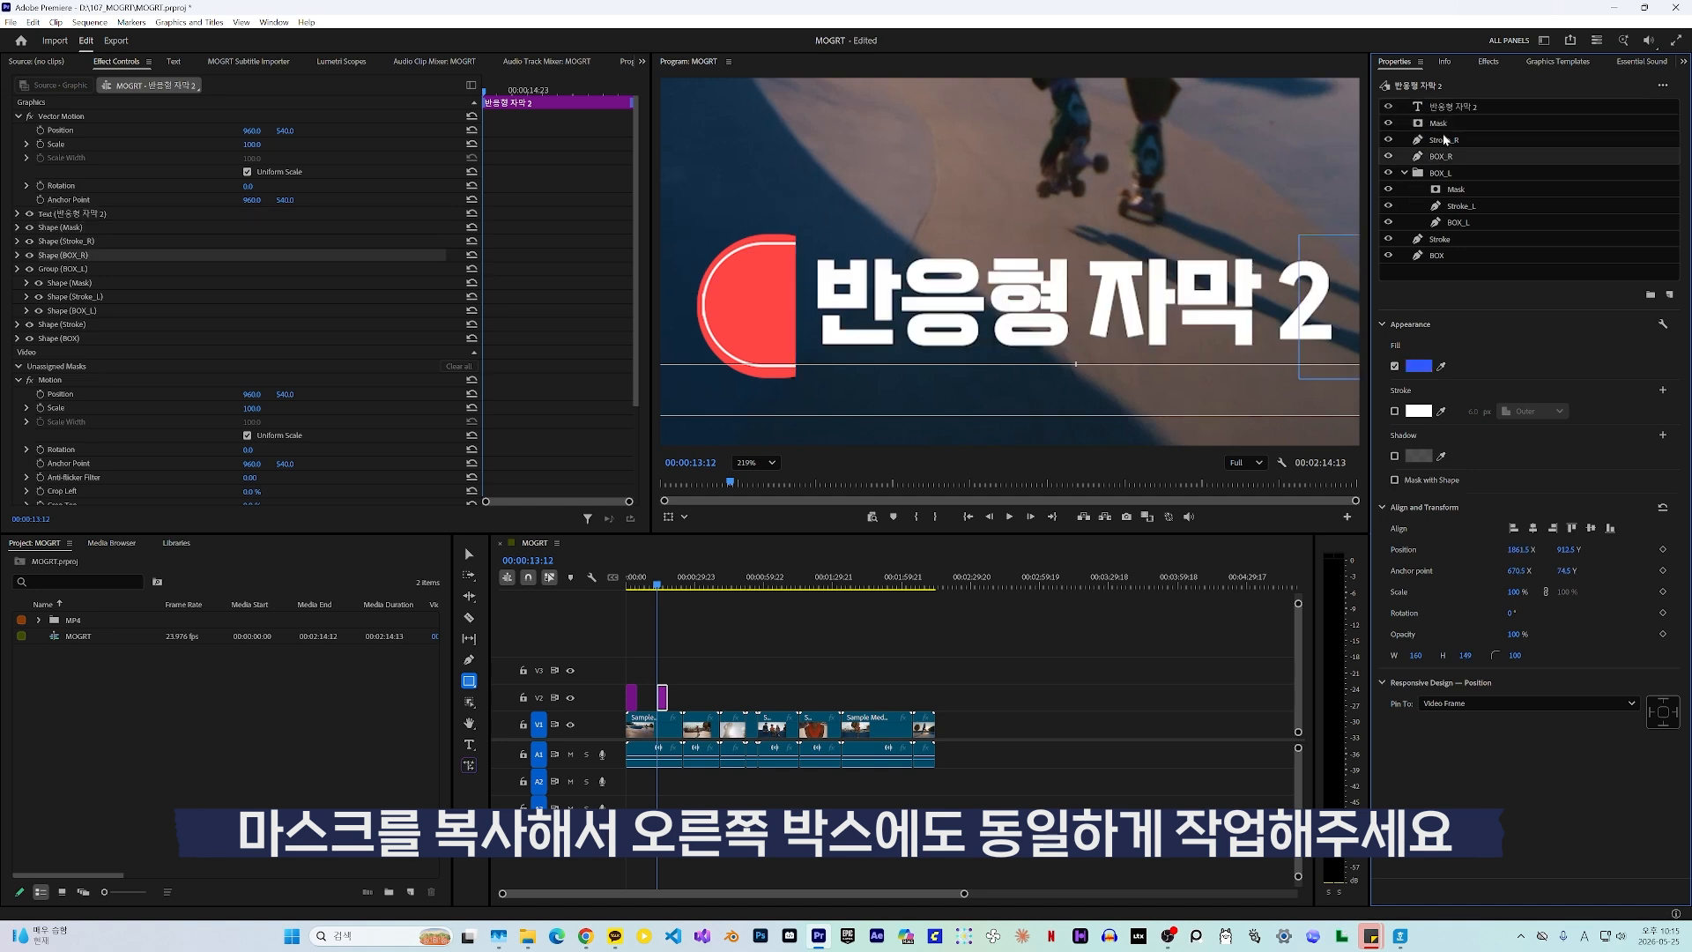
pyautogui.keyDown('shift'); pyautogui.click(1436, 124); pyautogui.keyUp('shift')
# Turn off Mask with Shape on the copied Mask layer and fit the whole frame in the preview.
pyautogui.click(1463, 173)
pyautogui.click(1463, 122)
pyautogui.click(1394, 480)
pyautogui.click(758, 462)
pyautogui.click(763, 487)
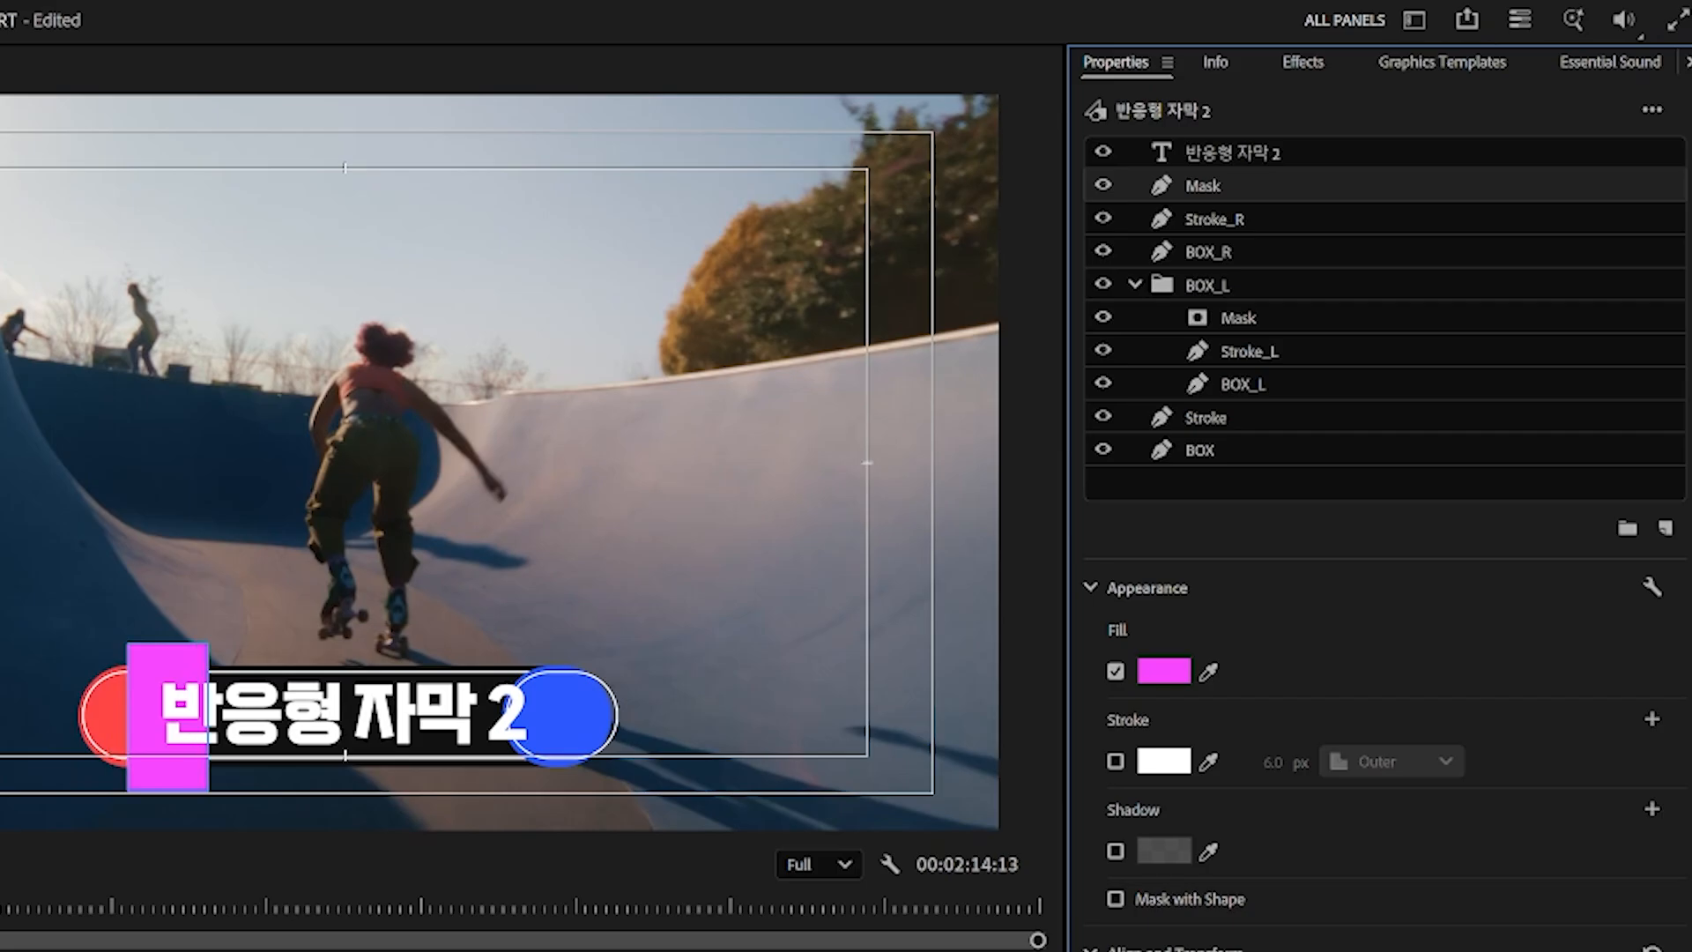
# Move the copied Mask over the caption's right end, enable Mask with Shape, and group it with Stroke_R and BOX_R.
pyautogui.moveTo(168, 717); pyautogui.dragTo(589, 718)
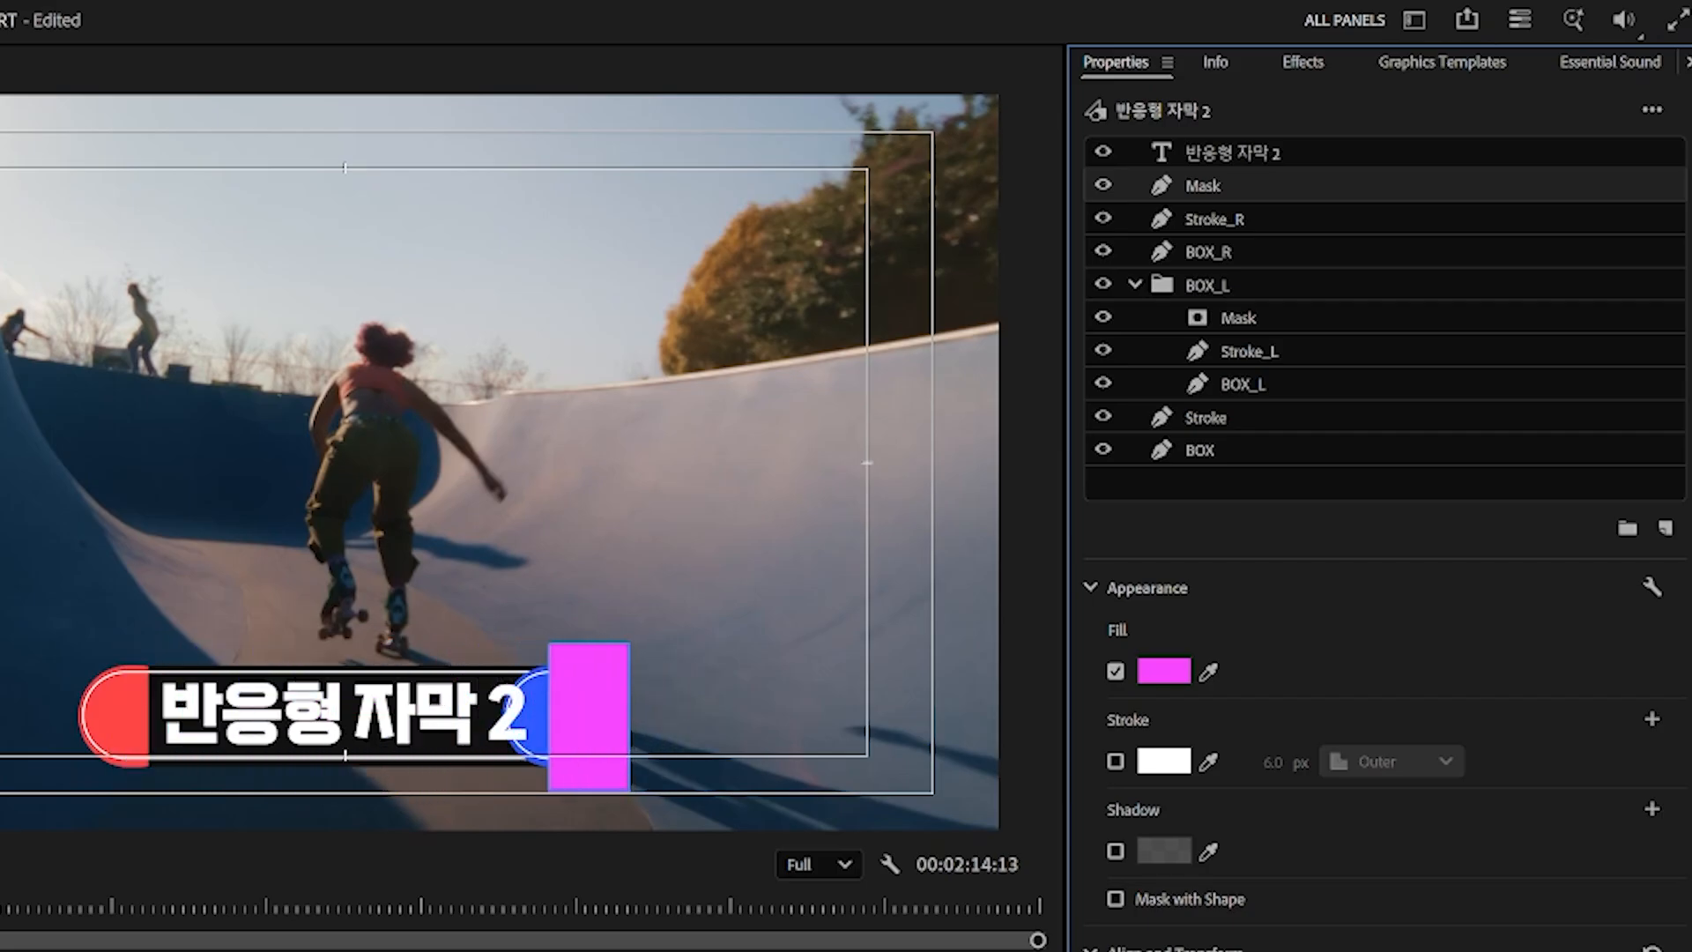
pyautogui.click(1116, 899)
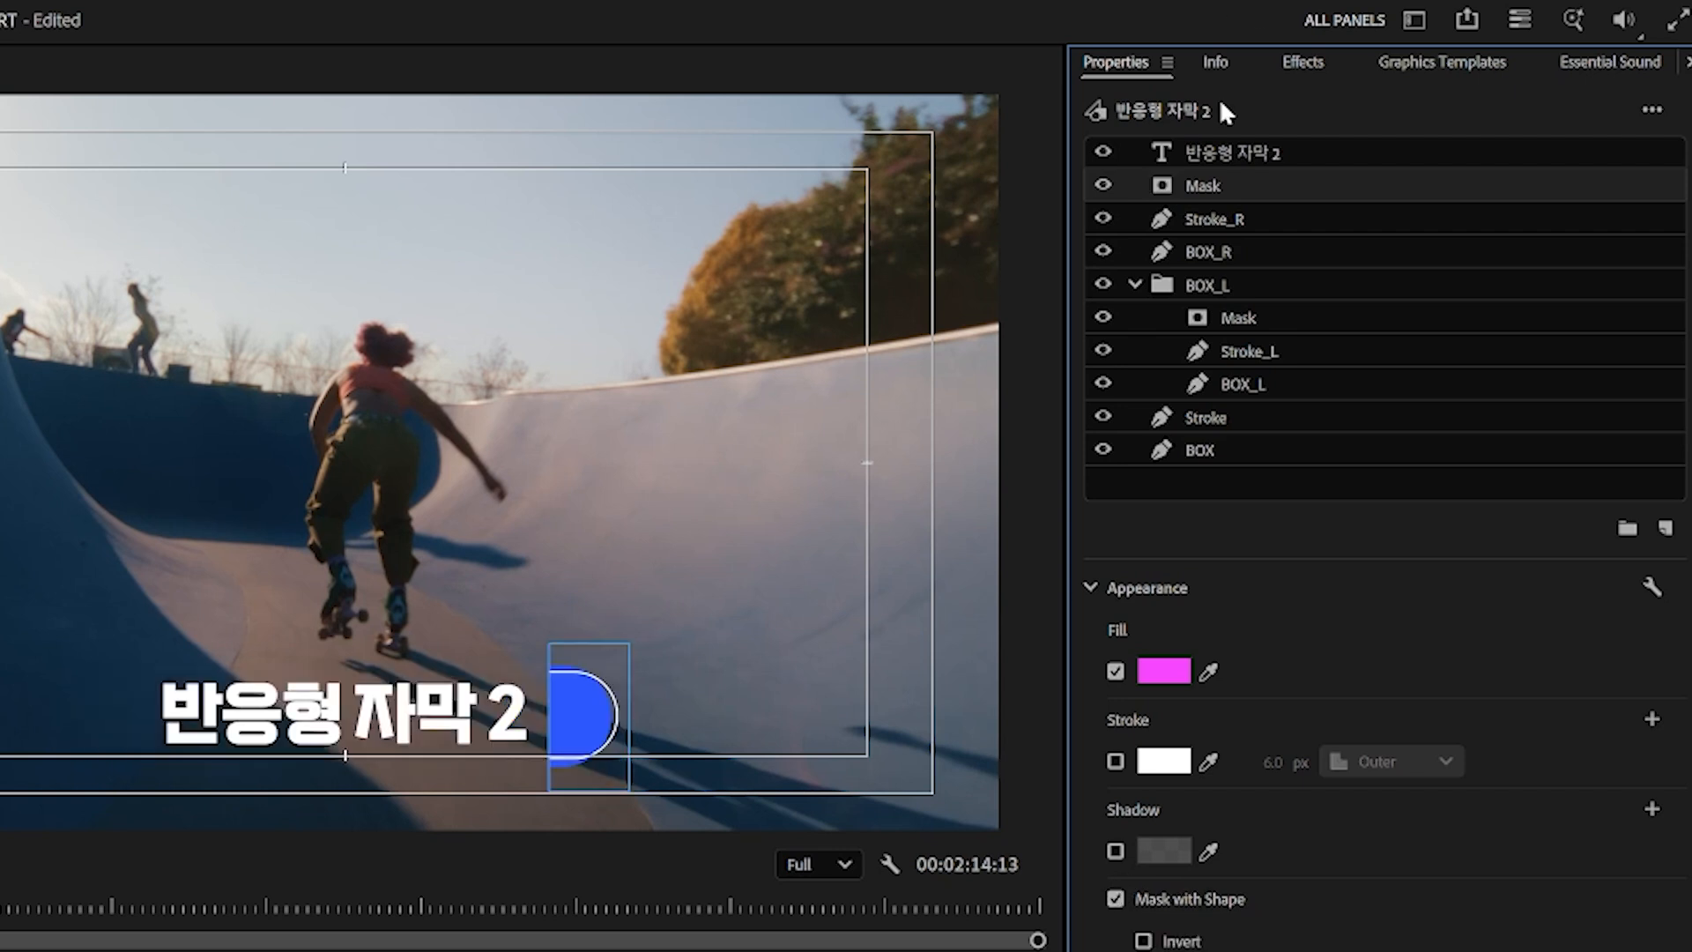
pyautogui.keyDown('shift'); pyautogui.click(1204, 254); pyautogui.keyUp('shift')
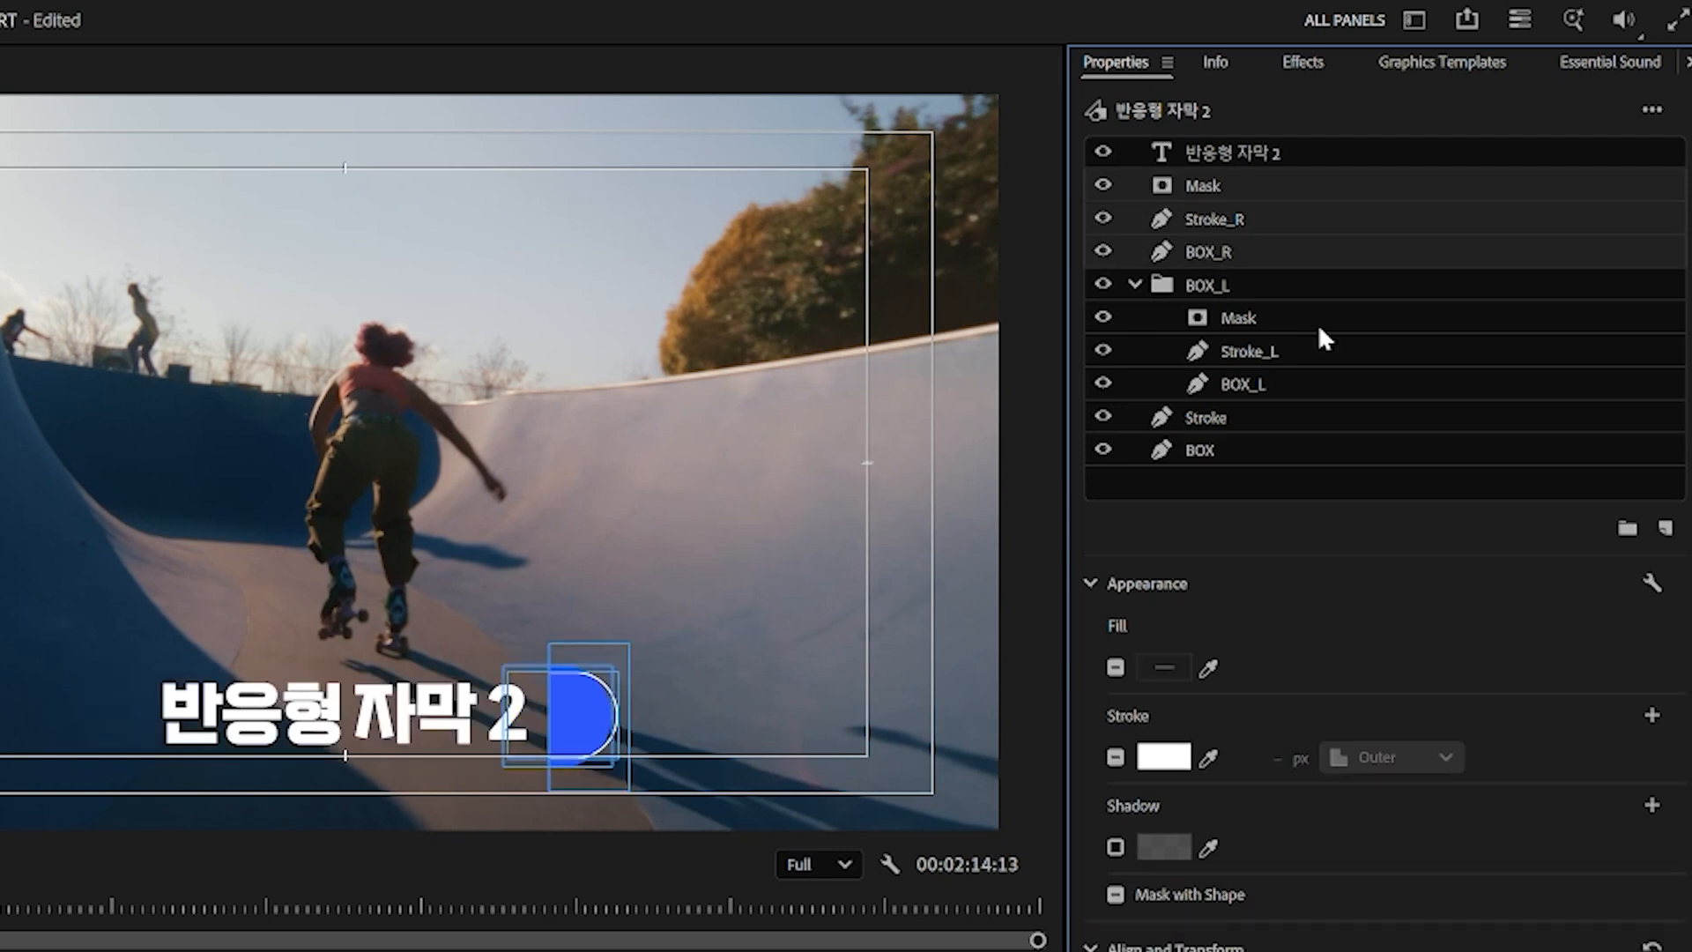
pyautogui.click(1629, 529)
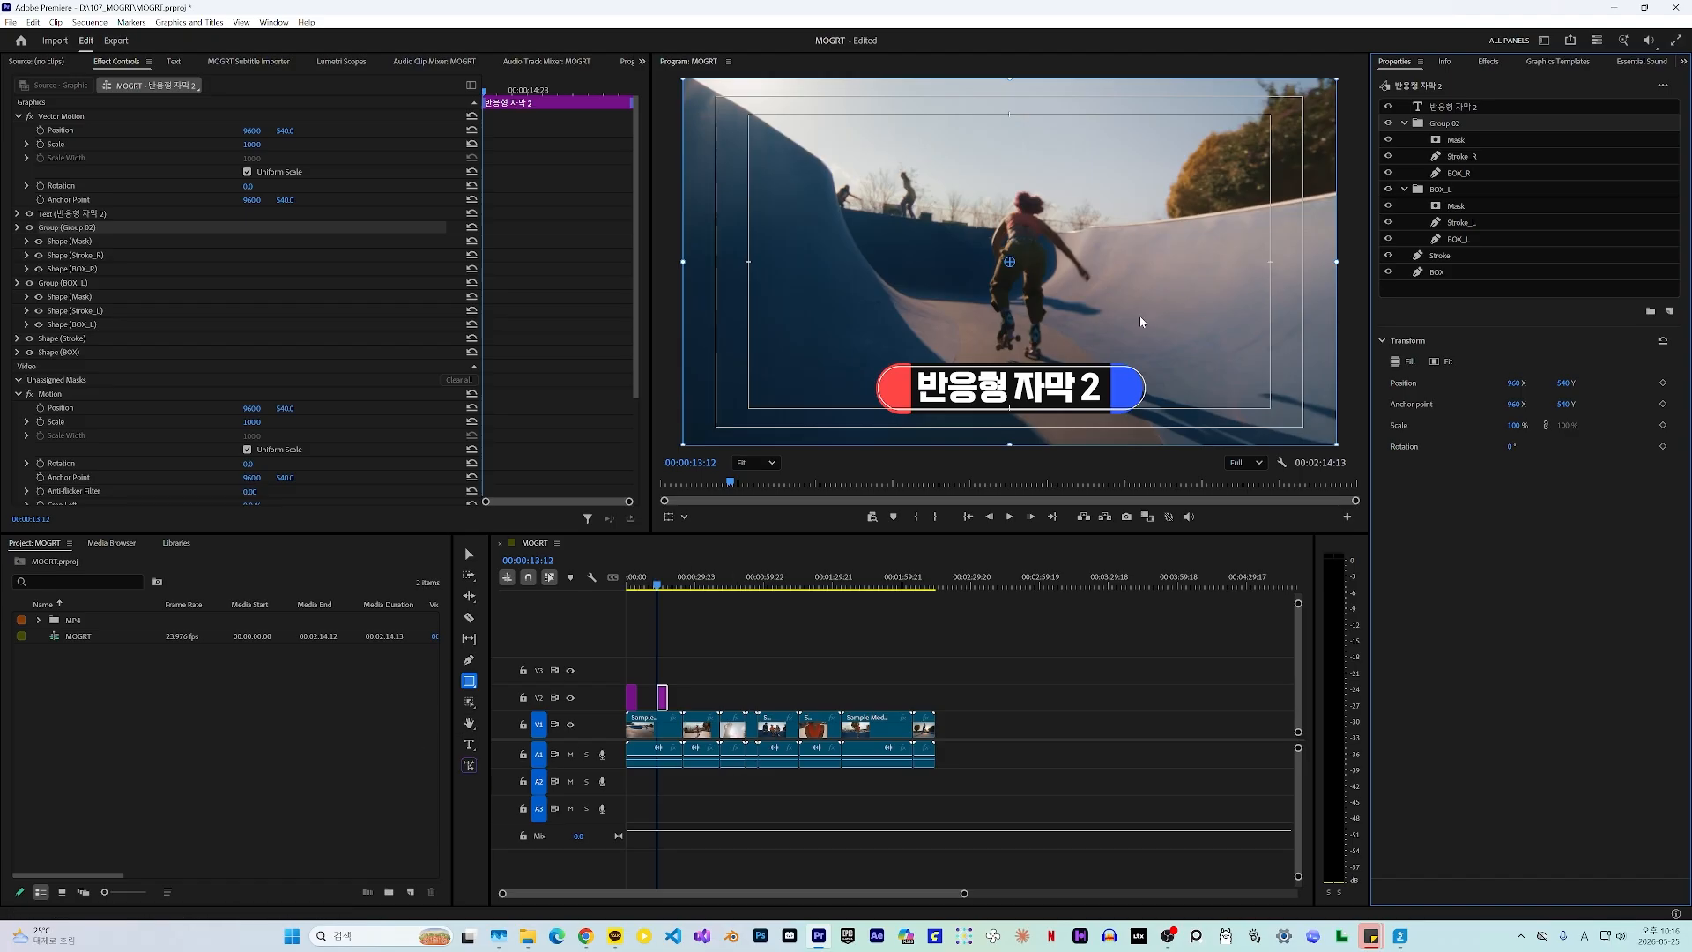
# Match the fill of BOX_R and BOX_L to the dark centre box by sampling its colour.
pyautogui.click(1466, 173)
pyautogui.keyDown('ctrl'); pyautogui.click(1458, 239); pyautogui.keyUp('ctrl')
pyautogui.click(1418, 380)
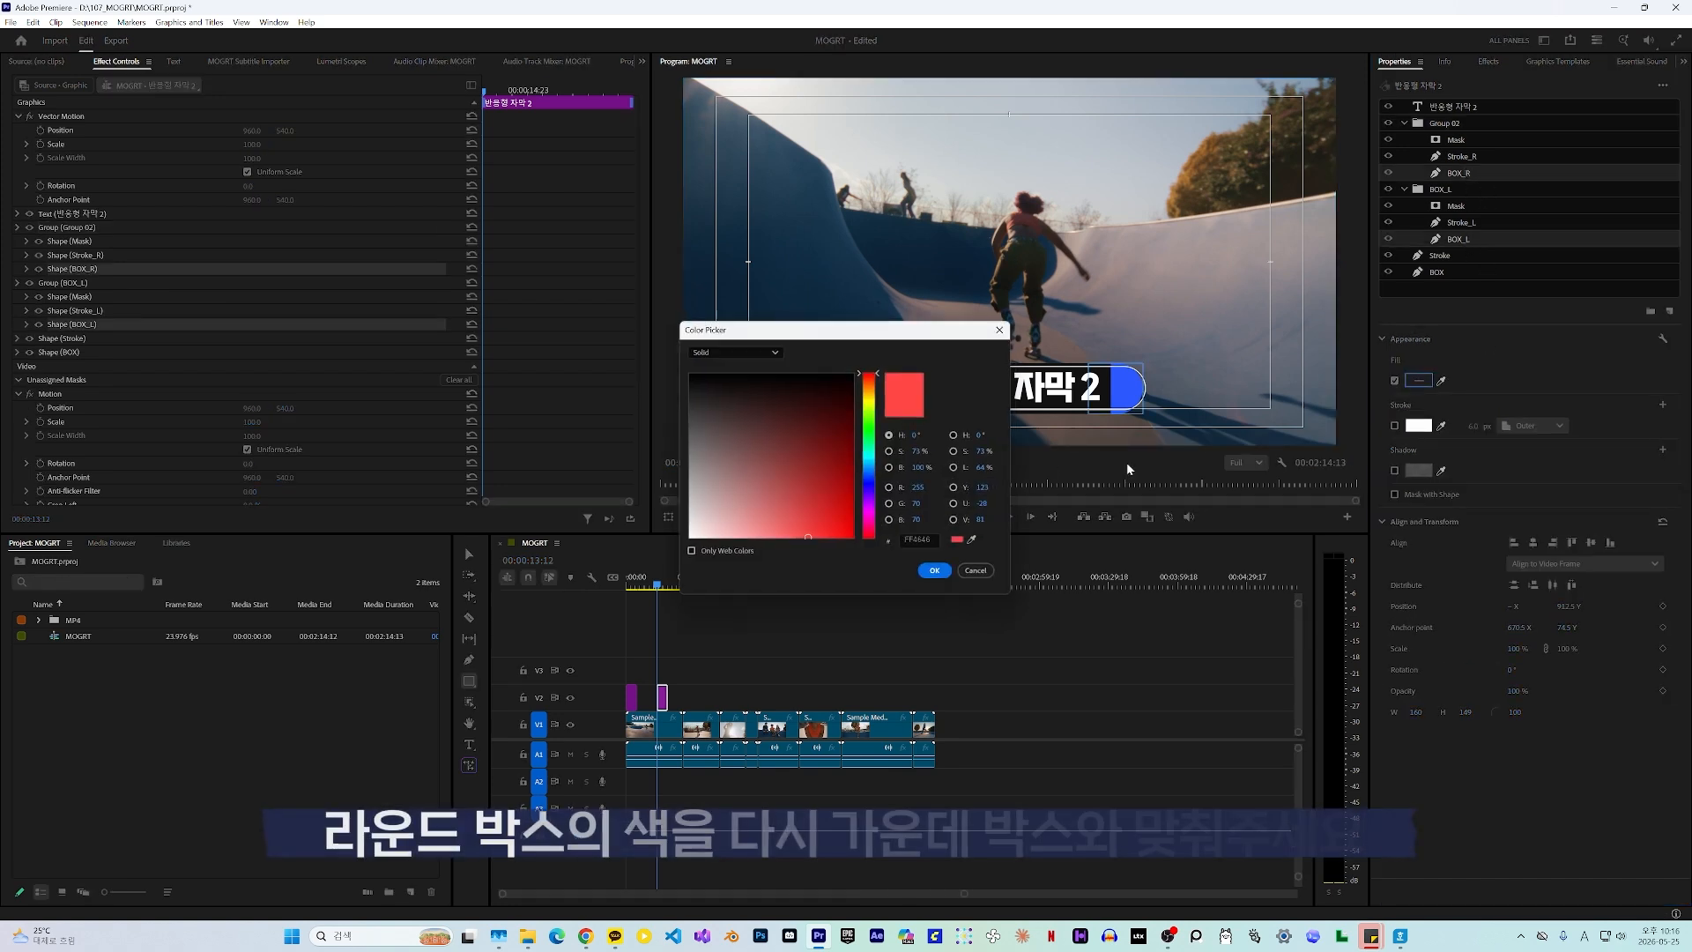
pyautogui.click(975, 542)
pyautogui.click(1116, 372)
pyautogui.click(938, 573)
pyautogui.click(353, 804)
pyautogui.click(1014, 663)
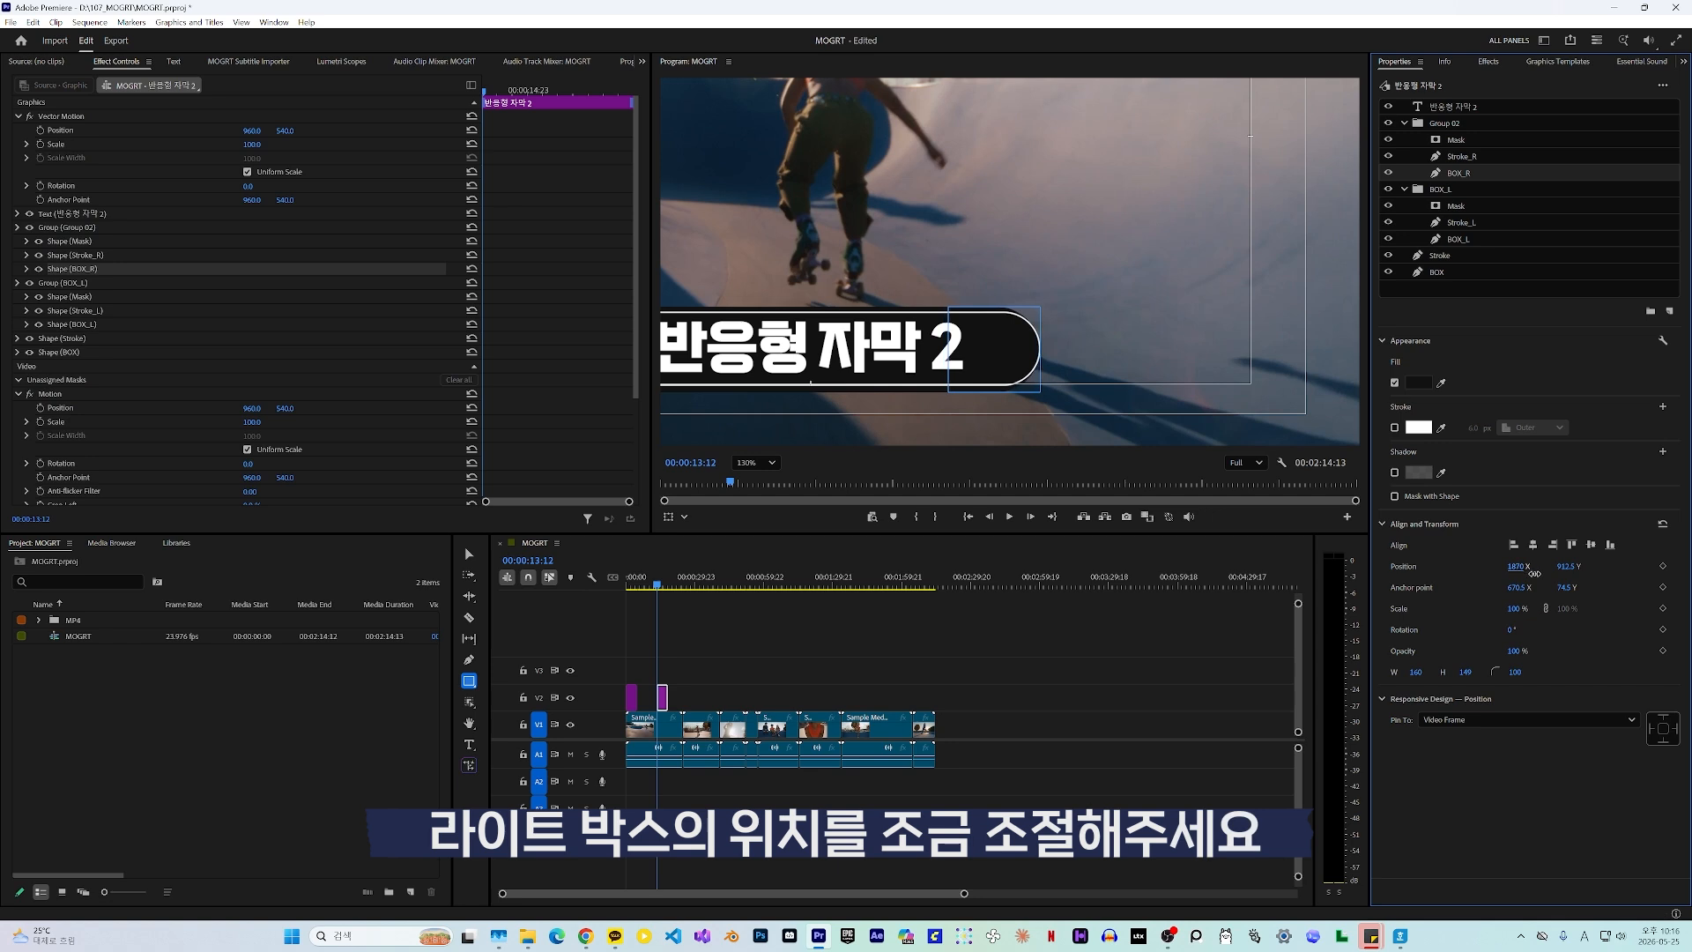
# Nudge the right cap's Mask, Stroke_R and BOX_R layers slightly left to align them with the centre box.
pyautogui.moveTo(1522, 568); pyautogui.dragTo(1545, 575)
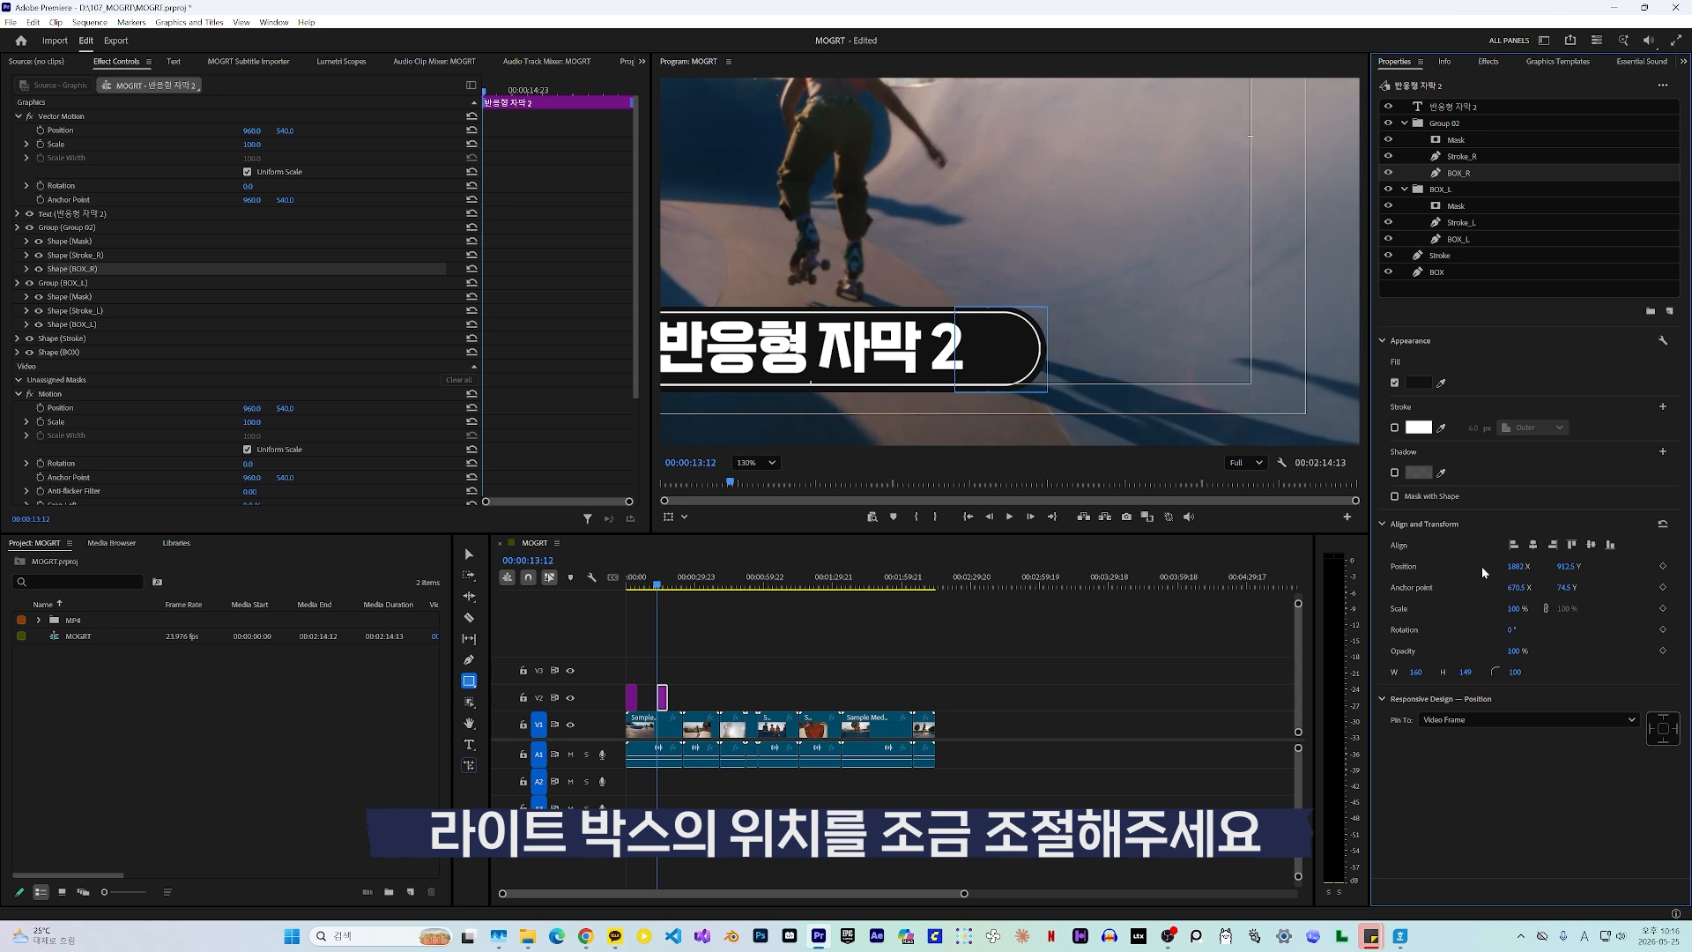
pyautogui.keyDown('shift'); pyautogui.click(1459, 141); pyautogui.keyUp('shift')
pyautogui.moveTo(1513, 606); pyautogui.dragTo(1504, 607)
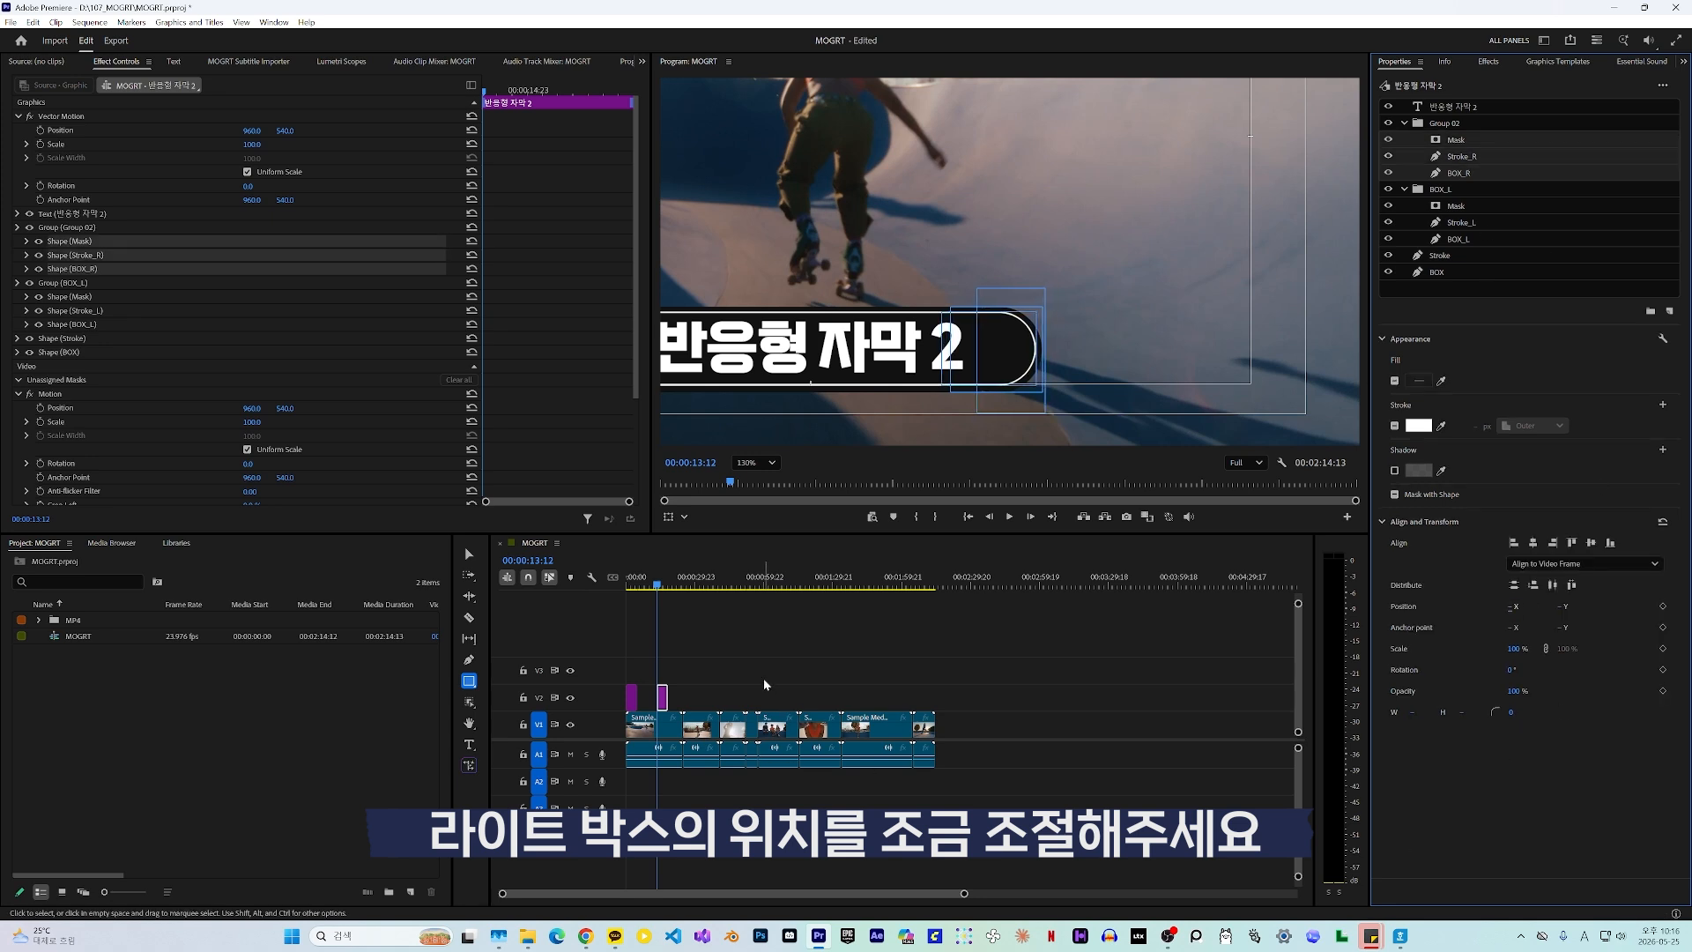
pyautogui.click(766, 684)
pyautogui.click(664, 699)
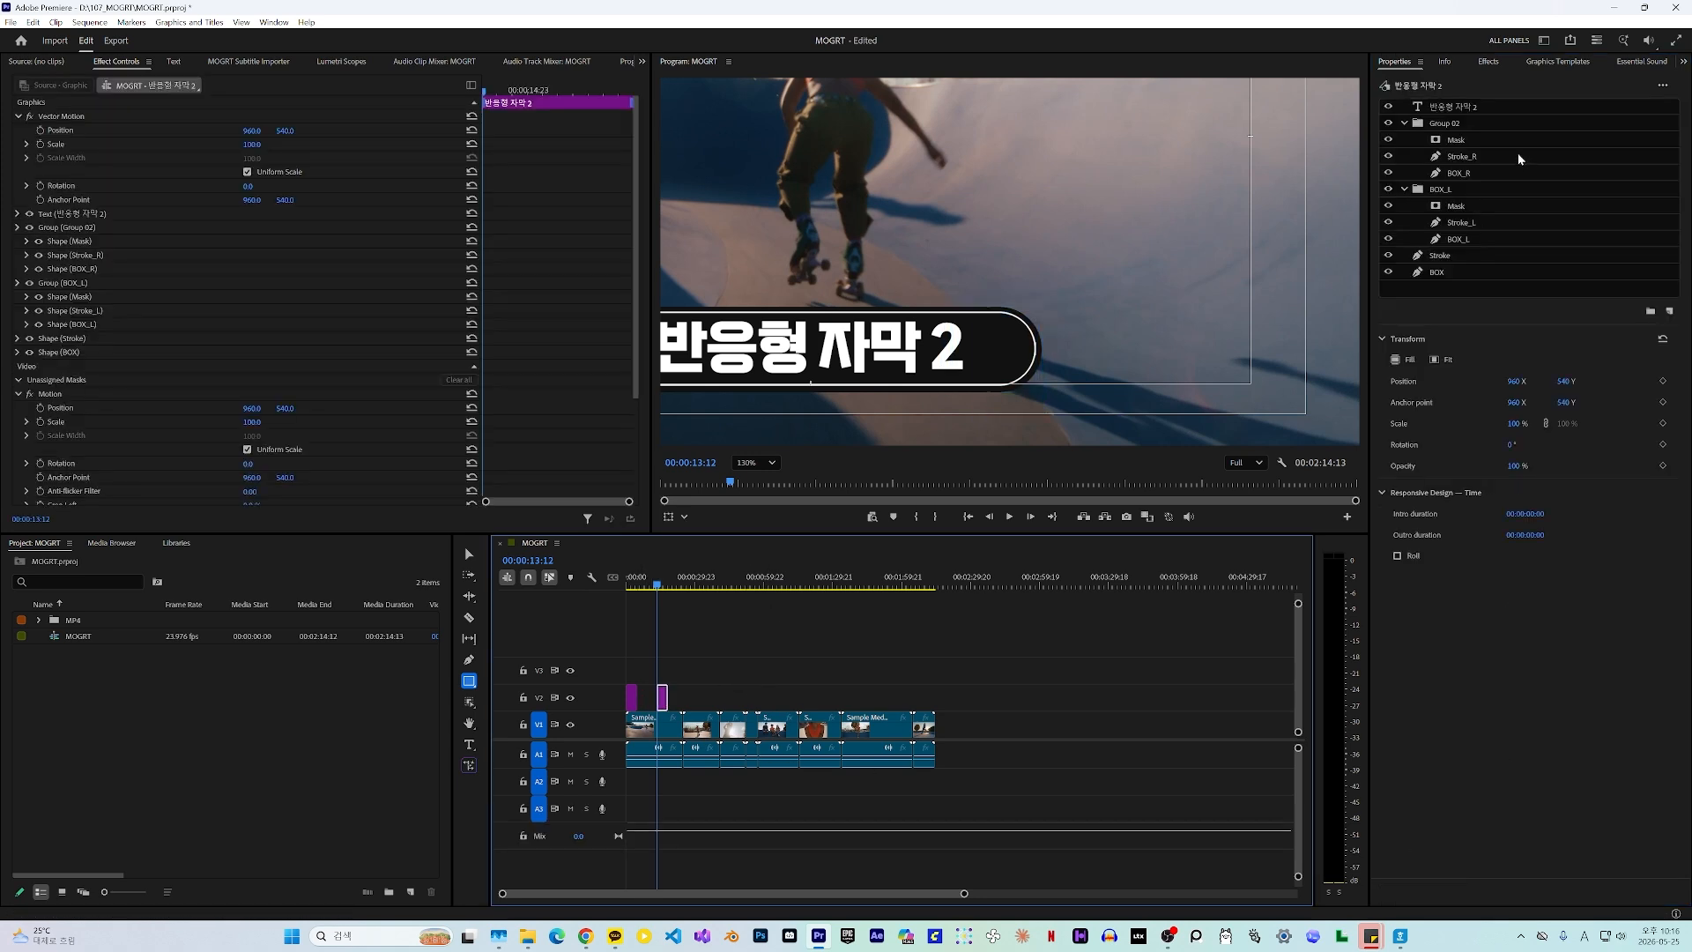
pyautogui.click(1458, 173)
pyautogui.keyDown('shift'); pyautogui.click(1456, 124); pyautogui.keyUp('shift')
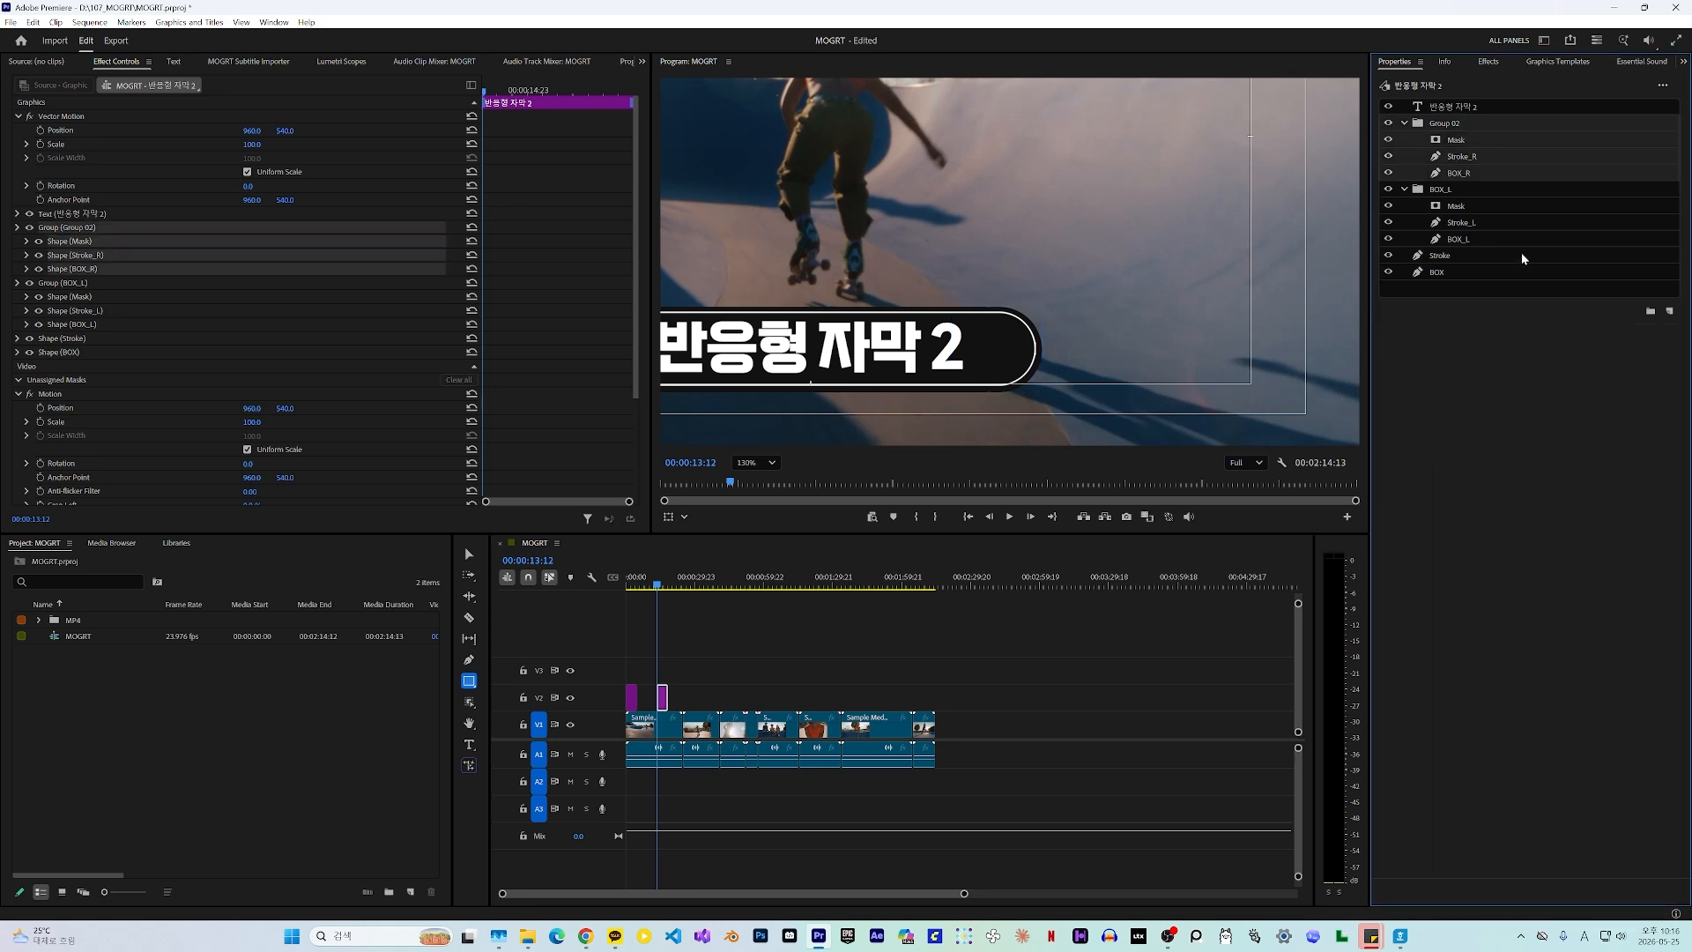
pyautogui.keyDown('ctrl'); pyautogui.click(1446, 127); pyautogui.keyUp('ctrl')
pyautogui.moveTo(1505, 606); pyautogui.dragTo(1504, 606)
pyautogui.click(712, 676)
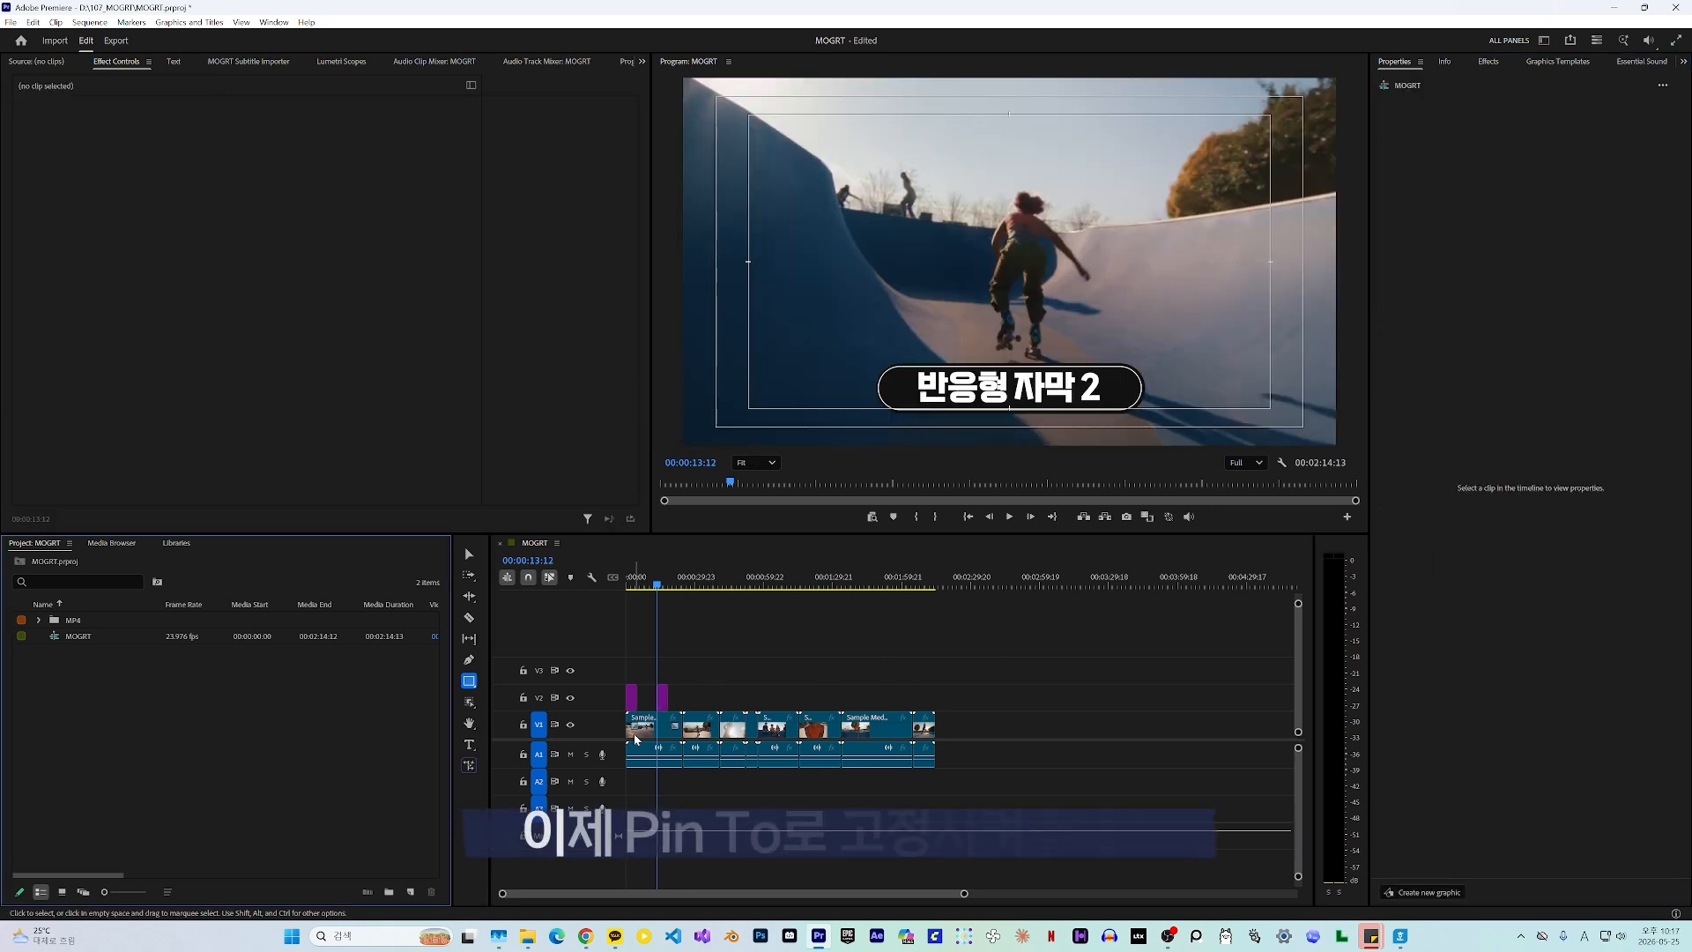
# Pin the BOX layer to the 반응형 자막 2 text layer on all four sides.
pyautogui.click(662, 698)
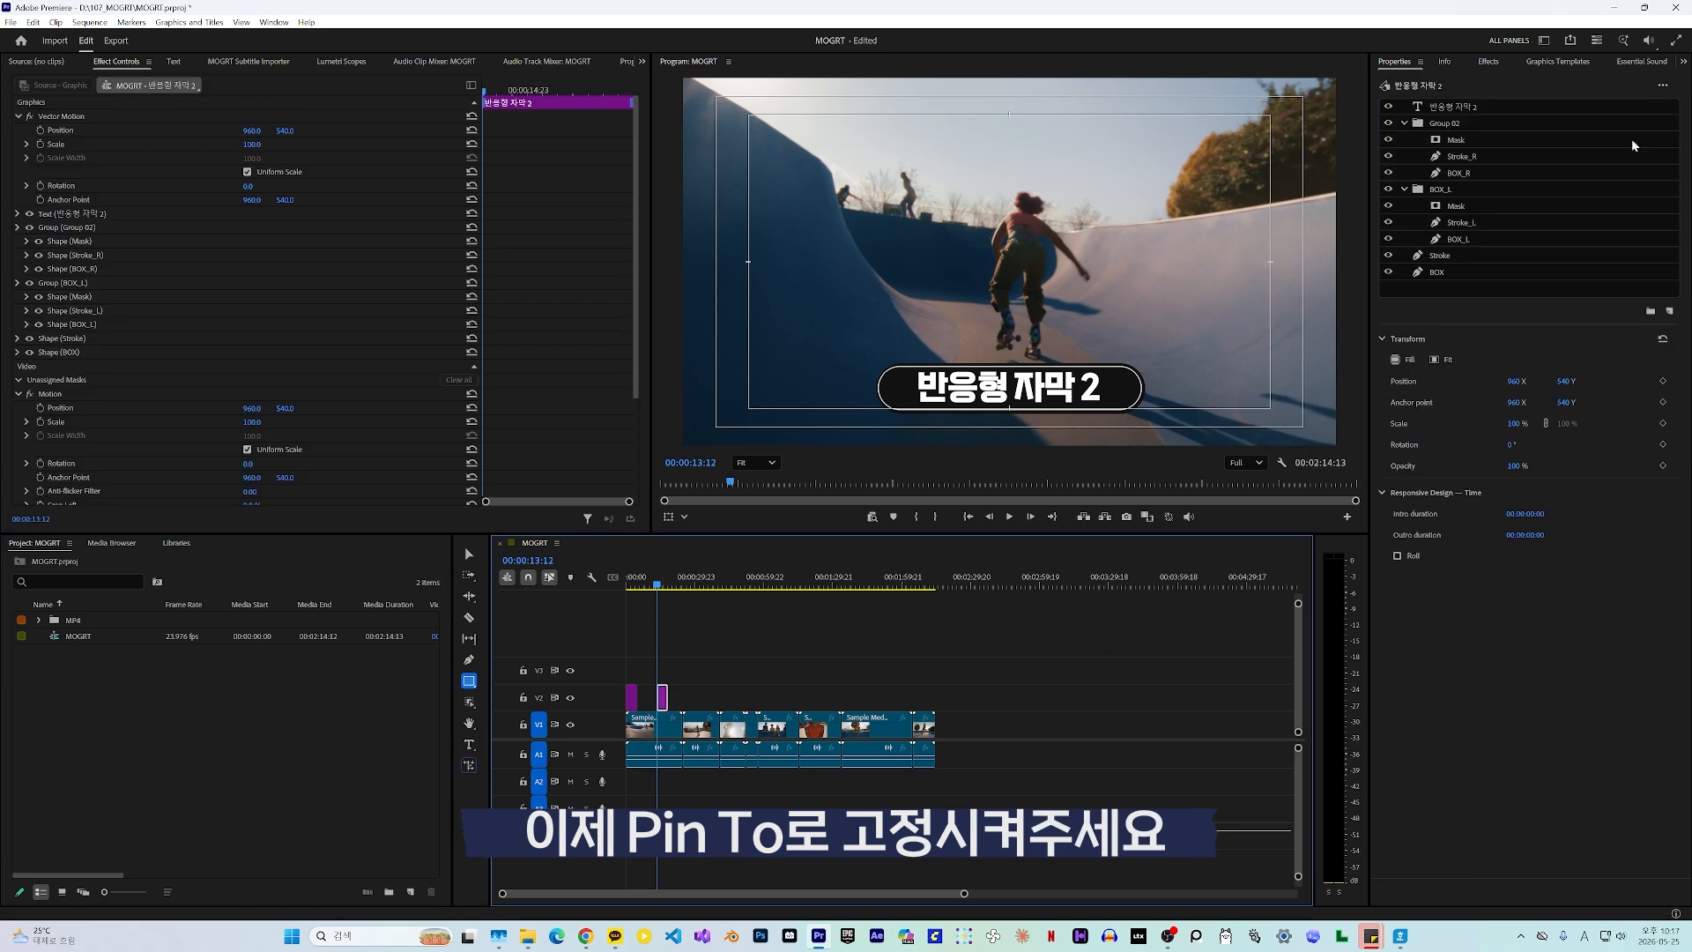
pyautogui.click(1437, 272)
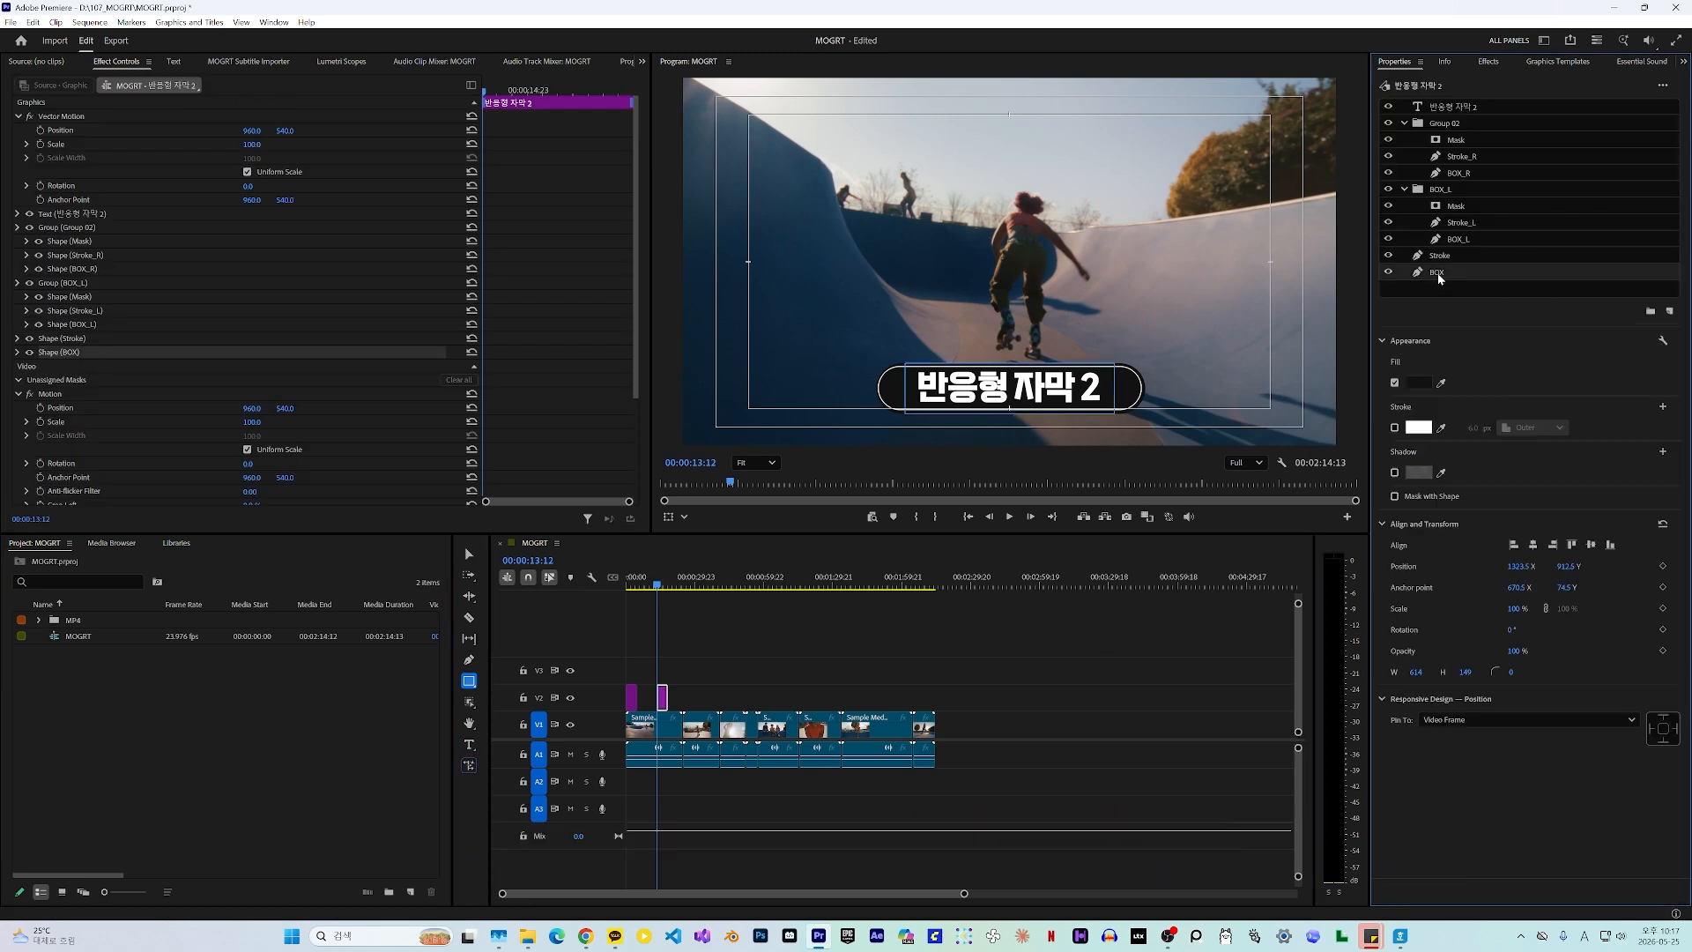
pyautogui.click(1455, 106)
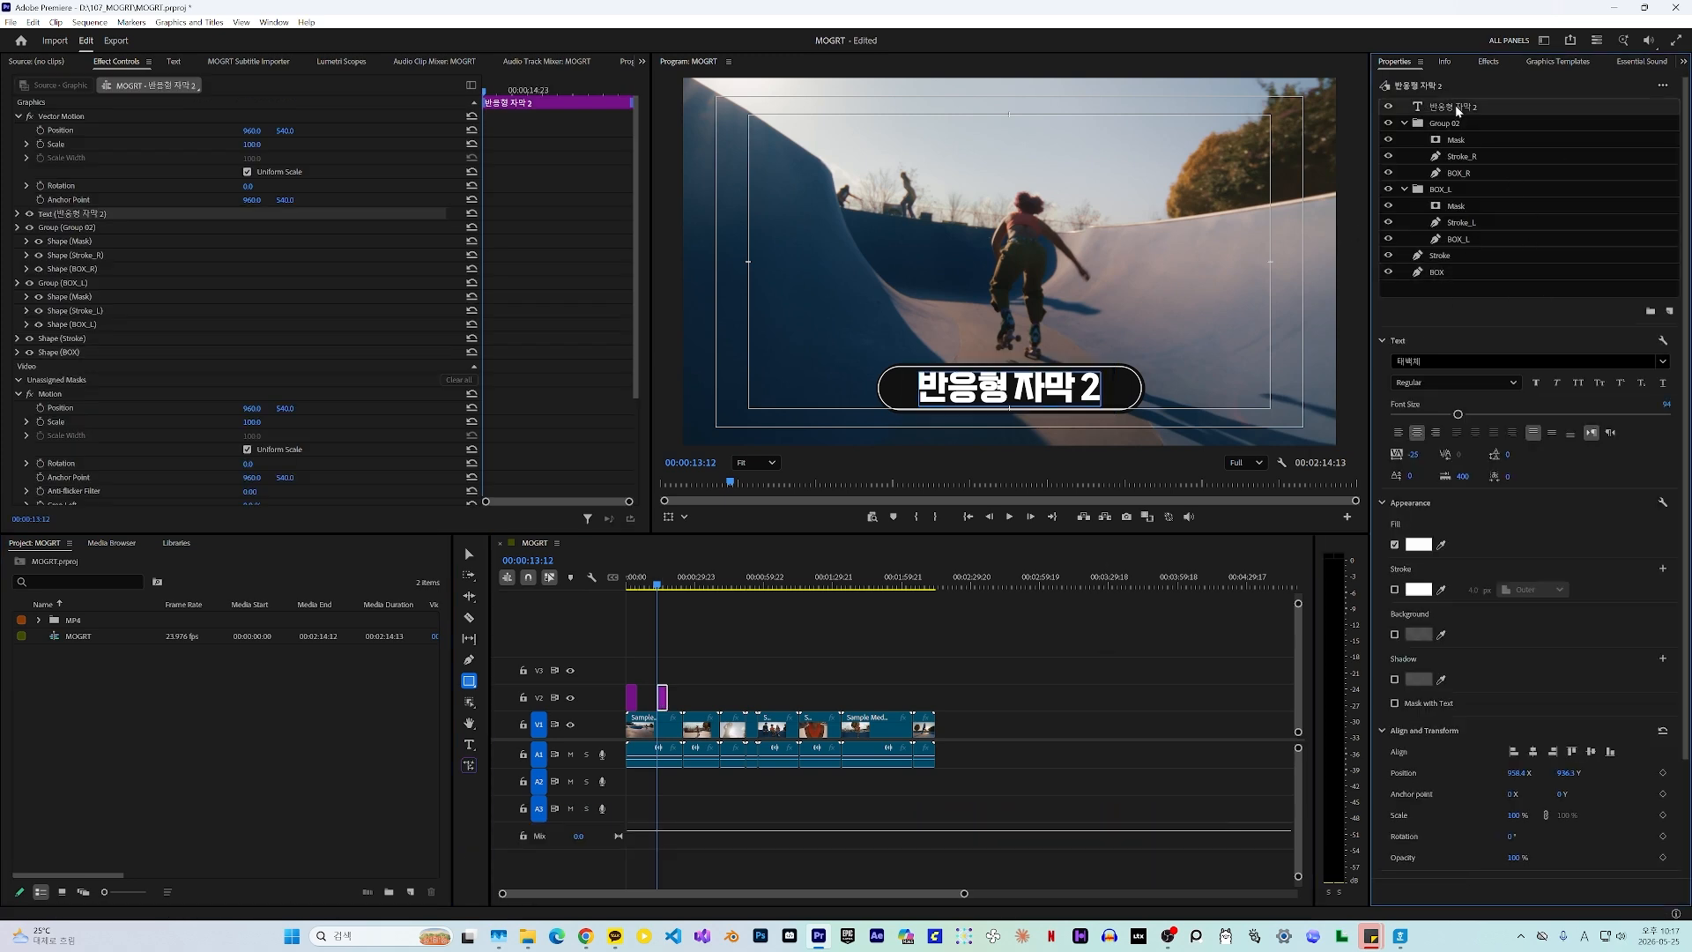
pyautogui.click(1447, 274)
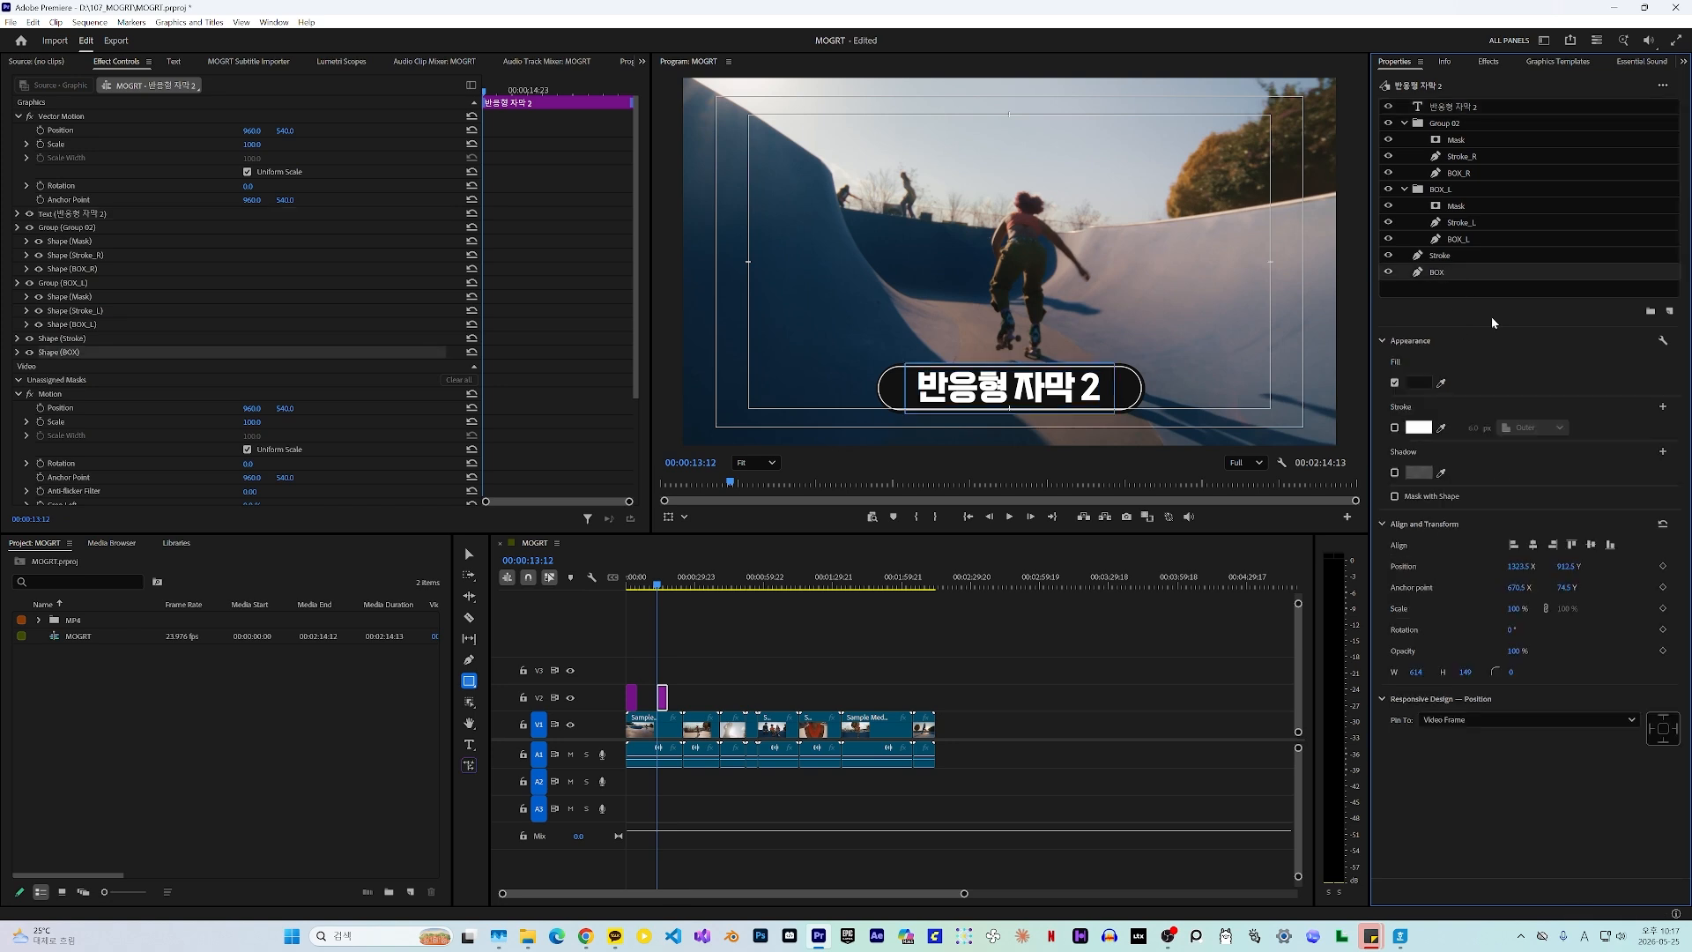
pyautogui.click(1489, 717)
pyautogui.click(1461, 756)
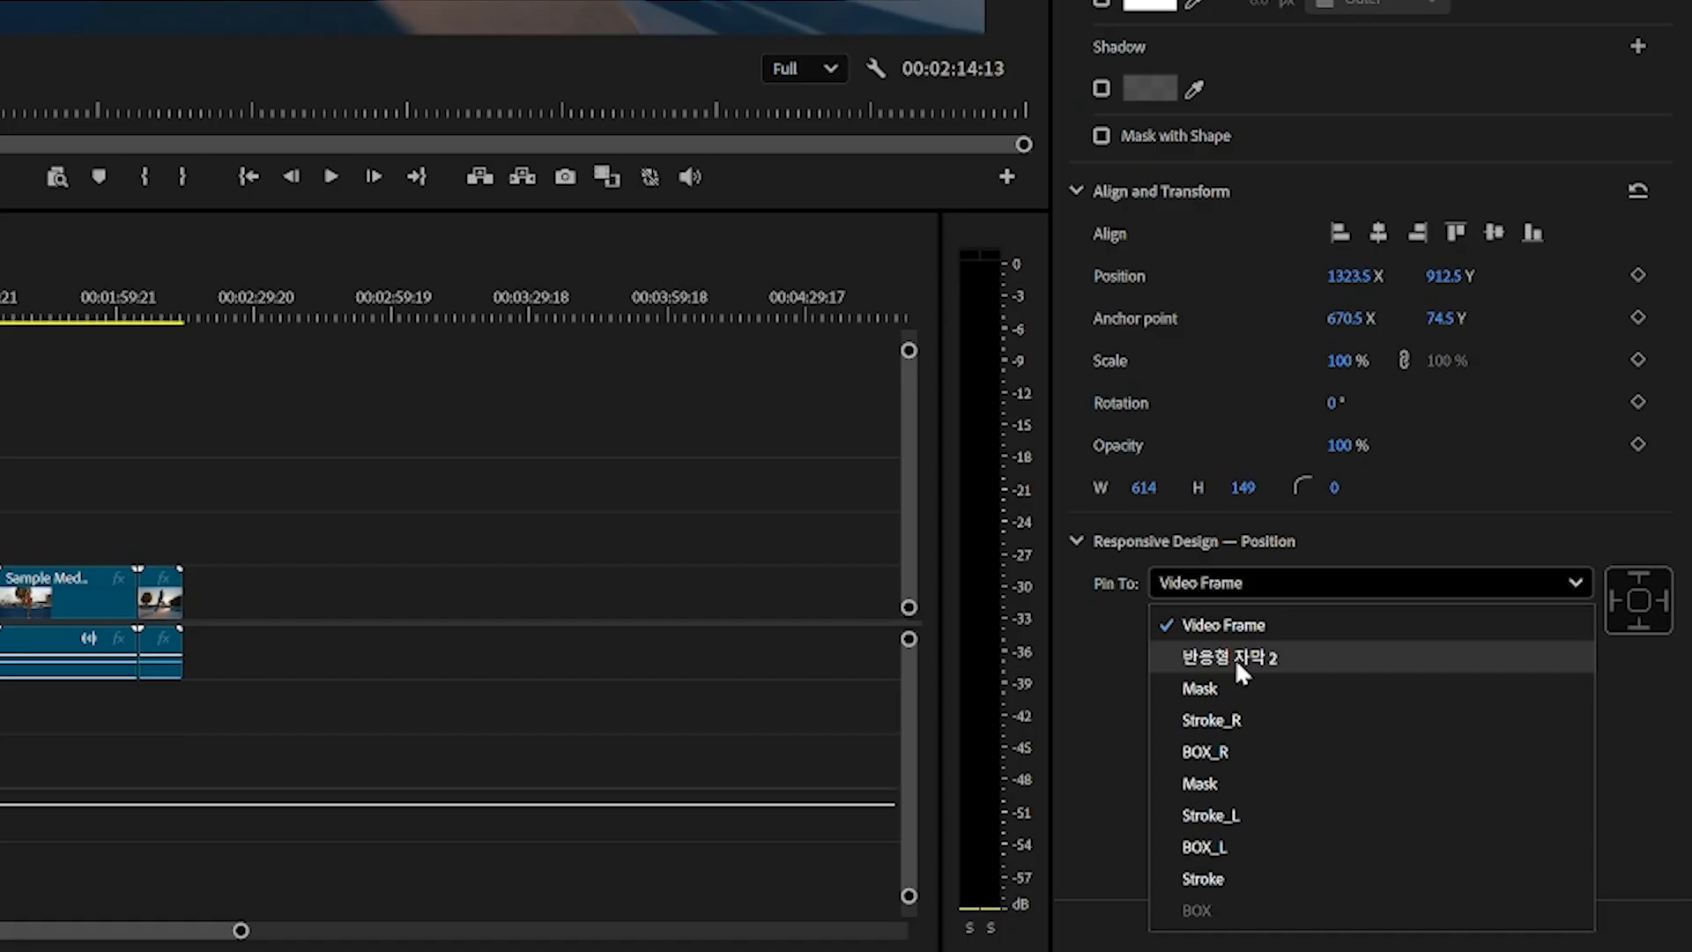
pyautogui.click(1638, 608)
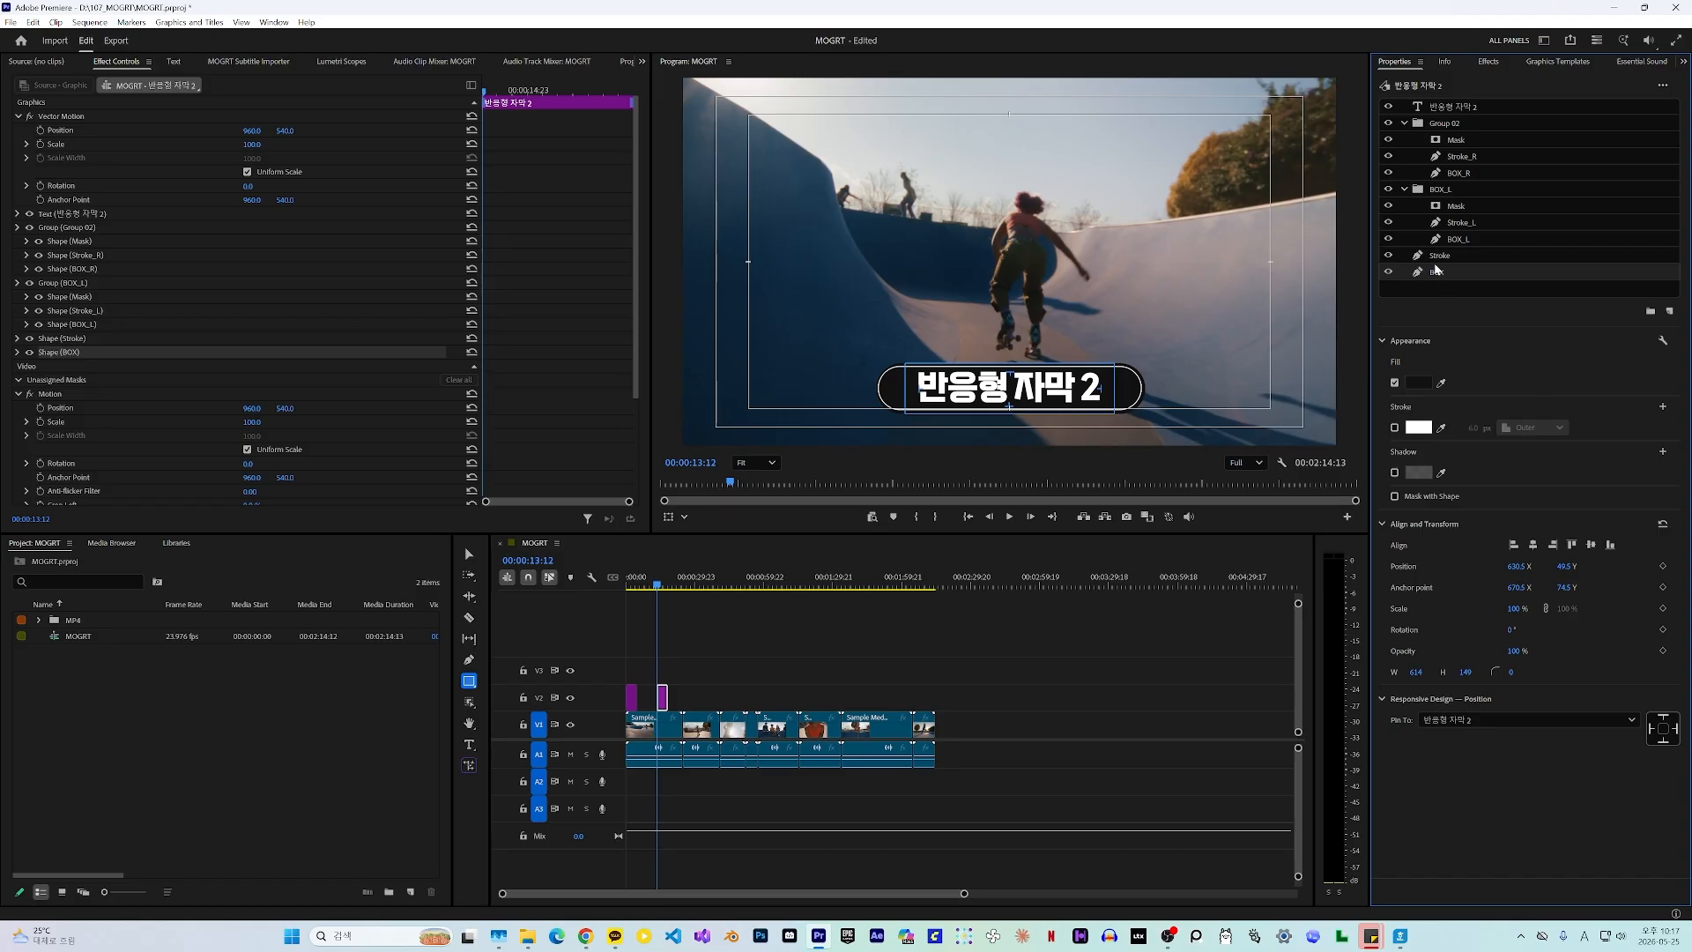
# Pin the centre Stroke layer to BOX on all four sides.
pyautogui.click(1437, 256)
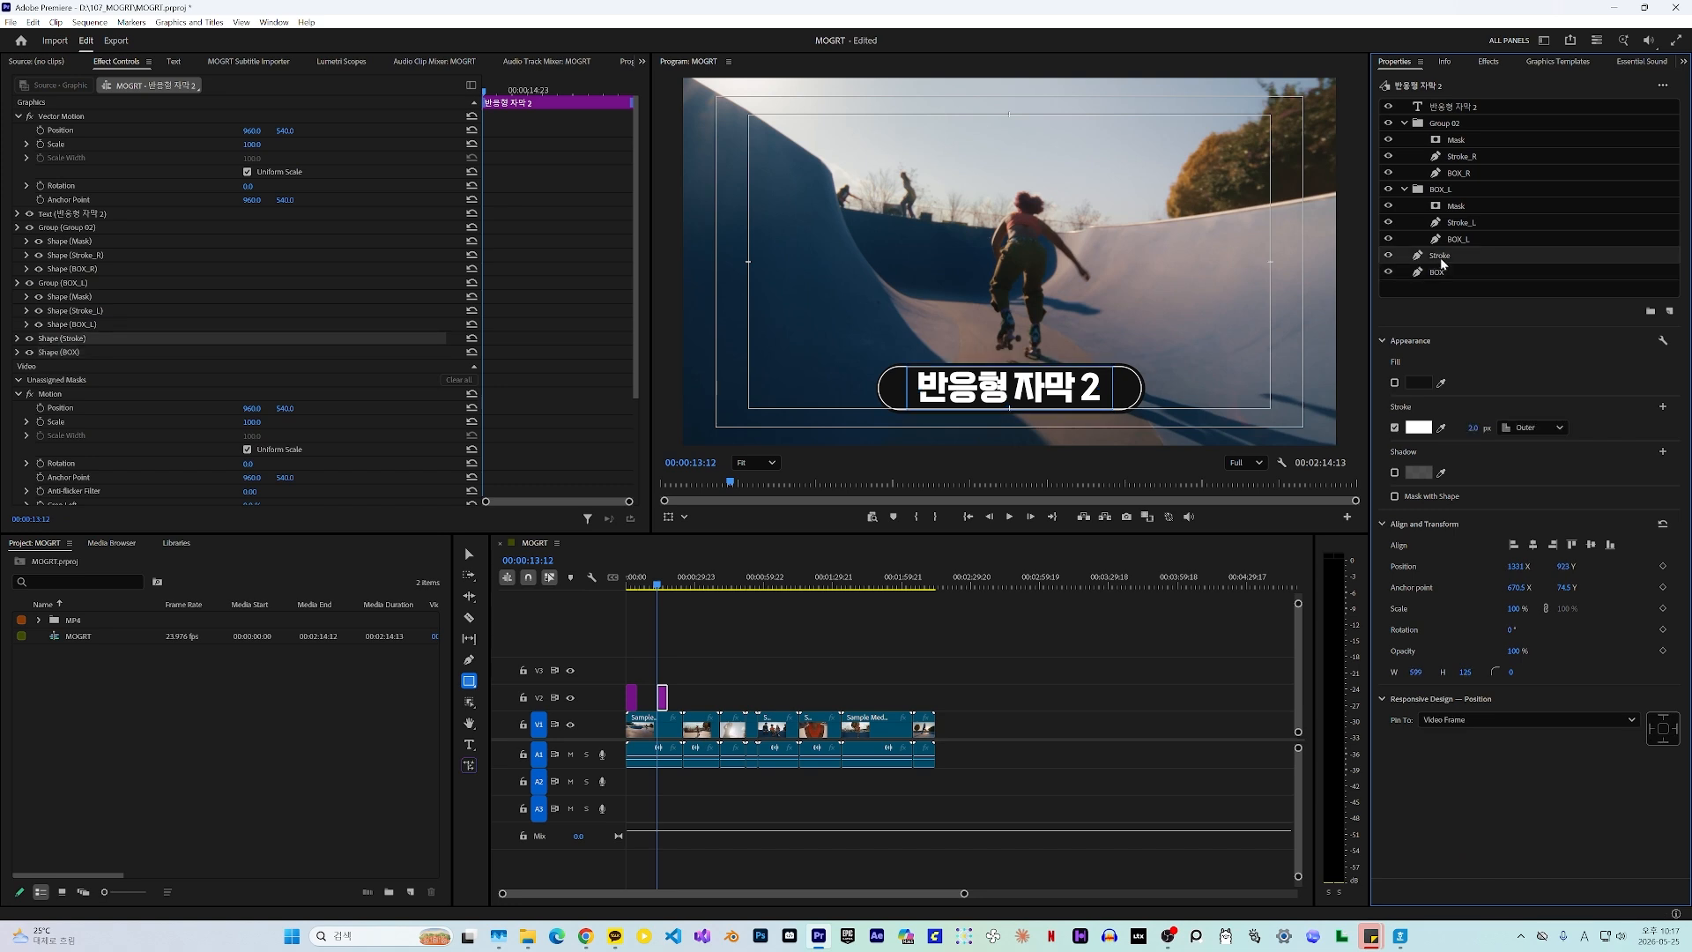
pyautogui.click(1438, 273)
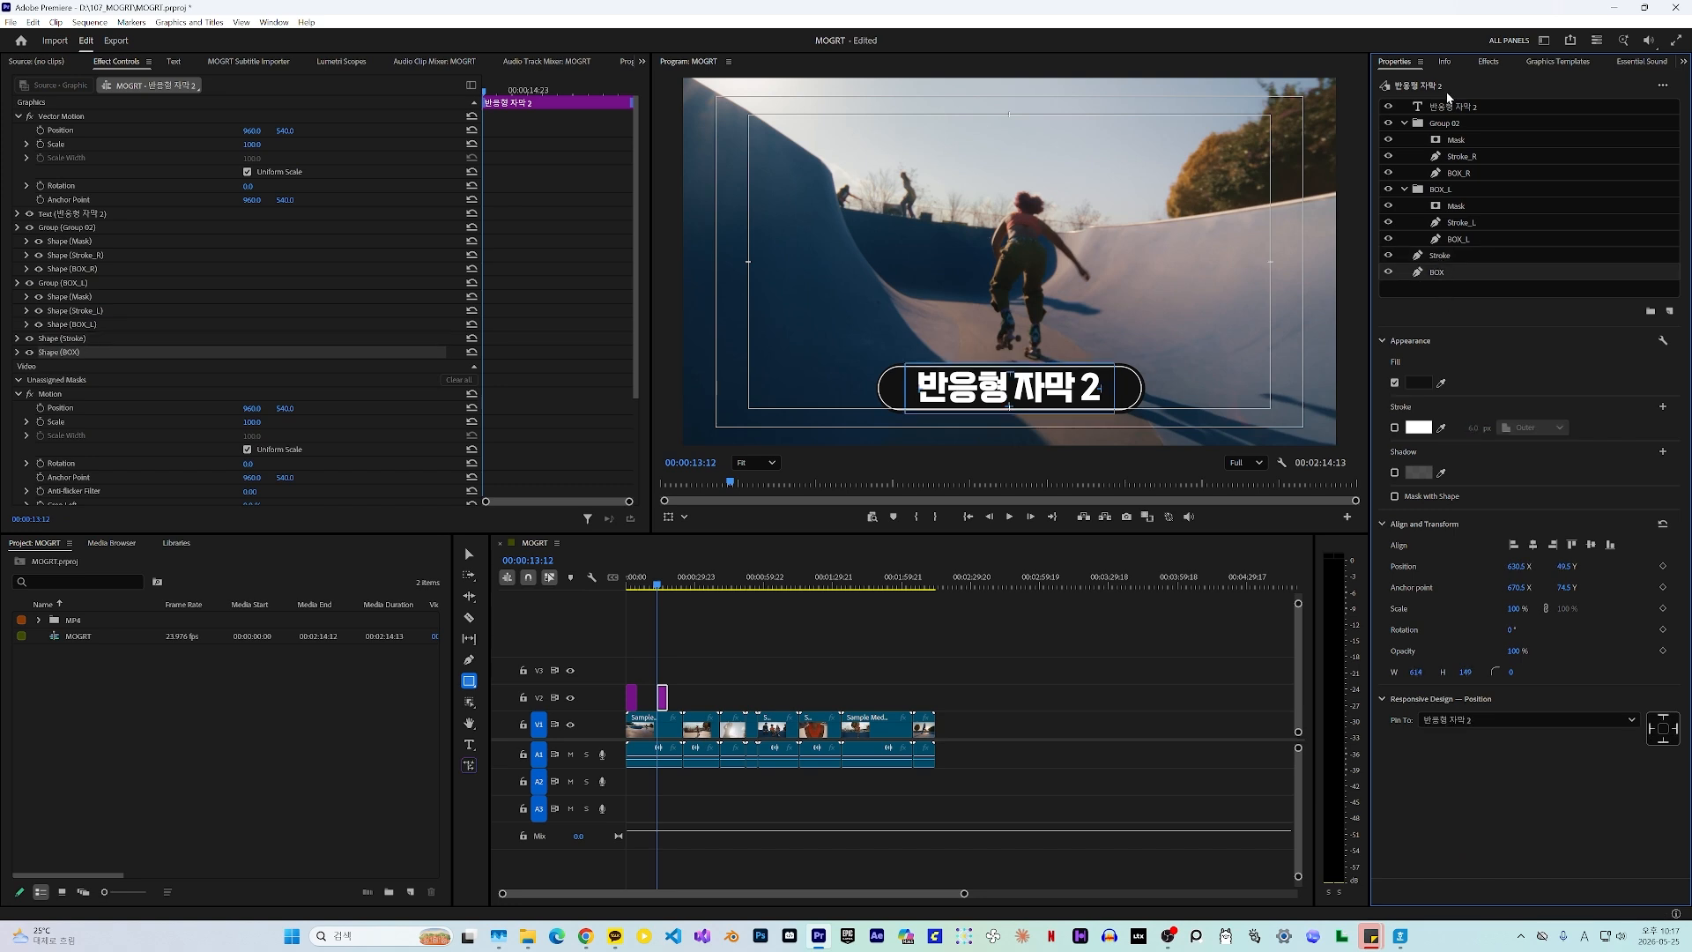
pyautogui.click(1441, 256)
pyautogui.click(1505, 721)
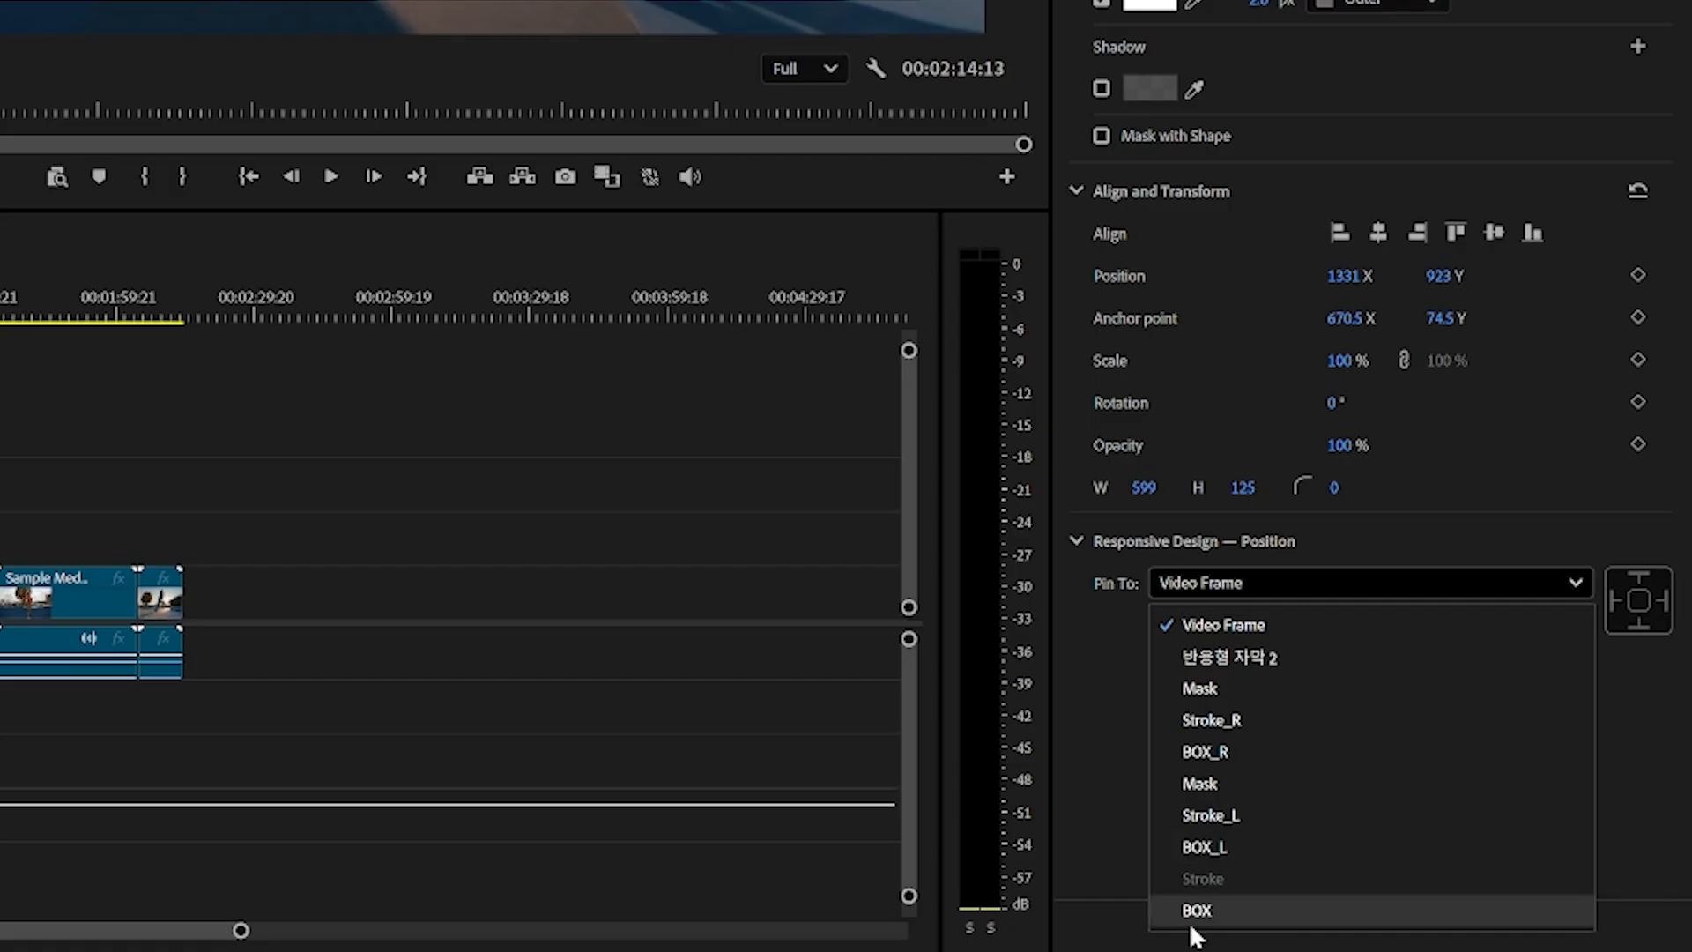
pyautogui.click(1199, 910)
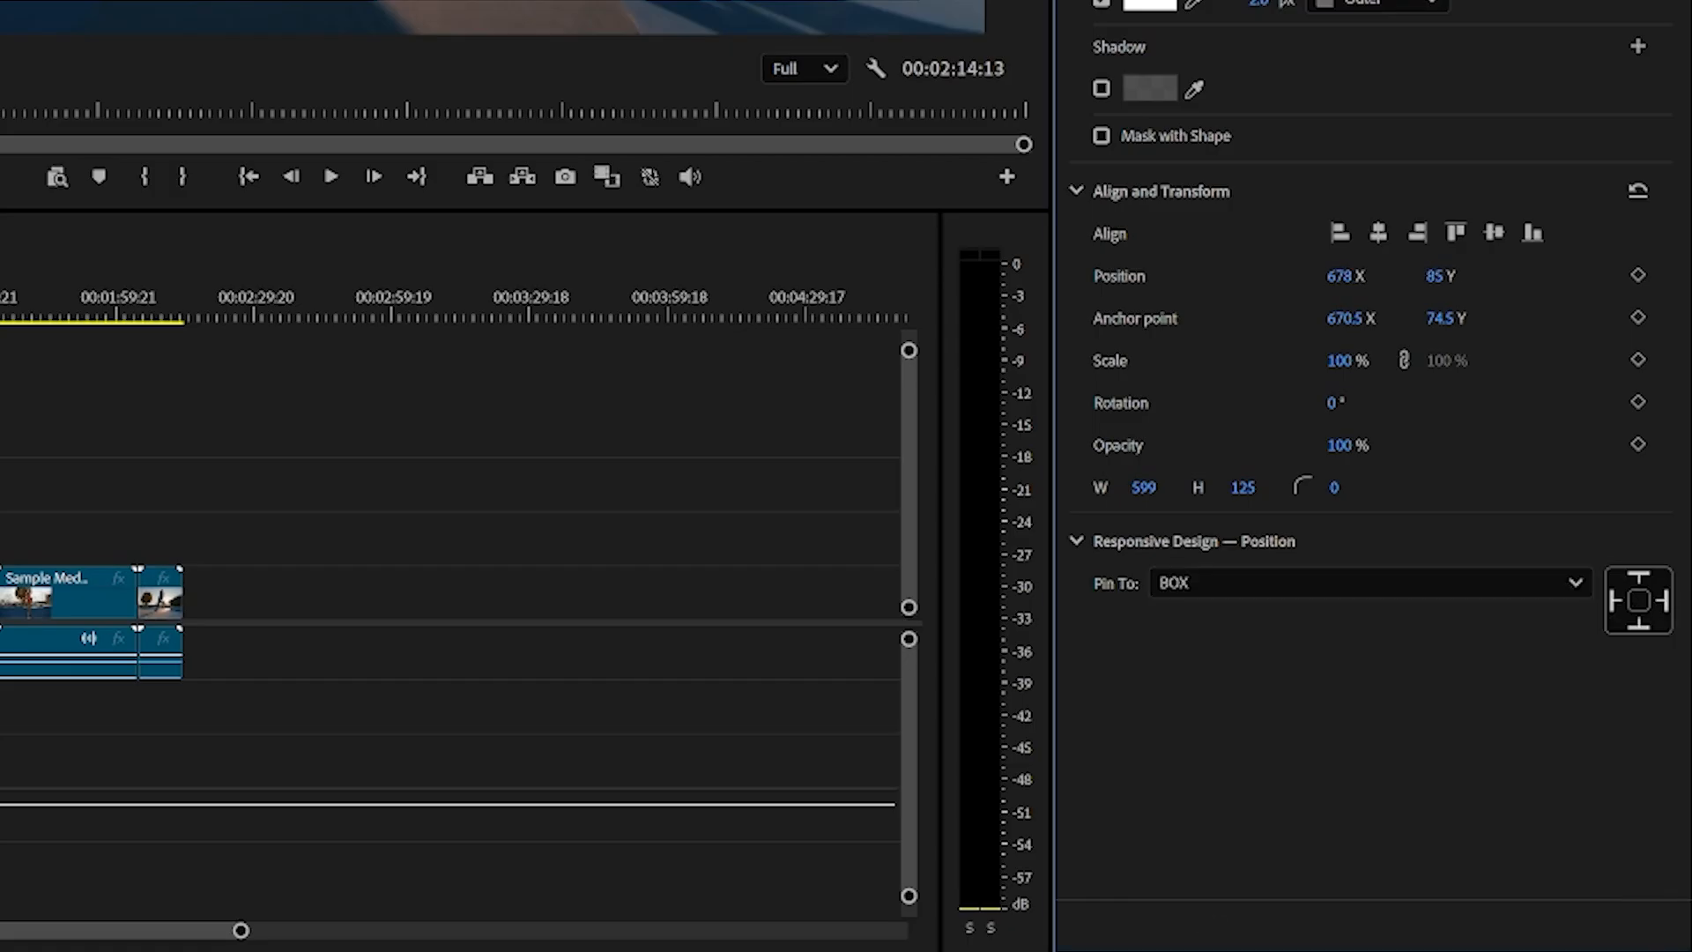
# Pin BOX_L, Stroke_L and the Mask in the BOX_L group to the left edge of BOX.
pyautogui.click(1458, 239)
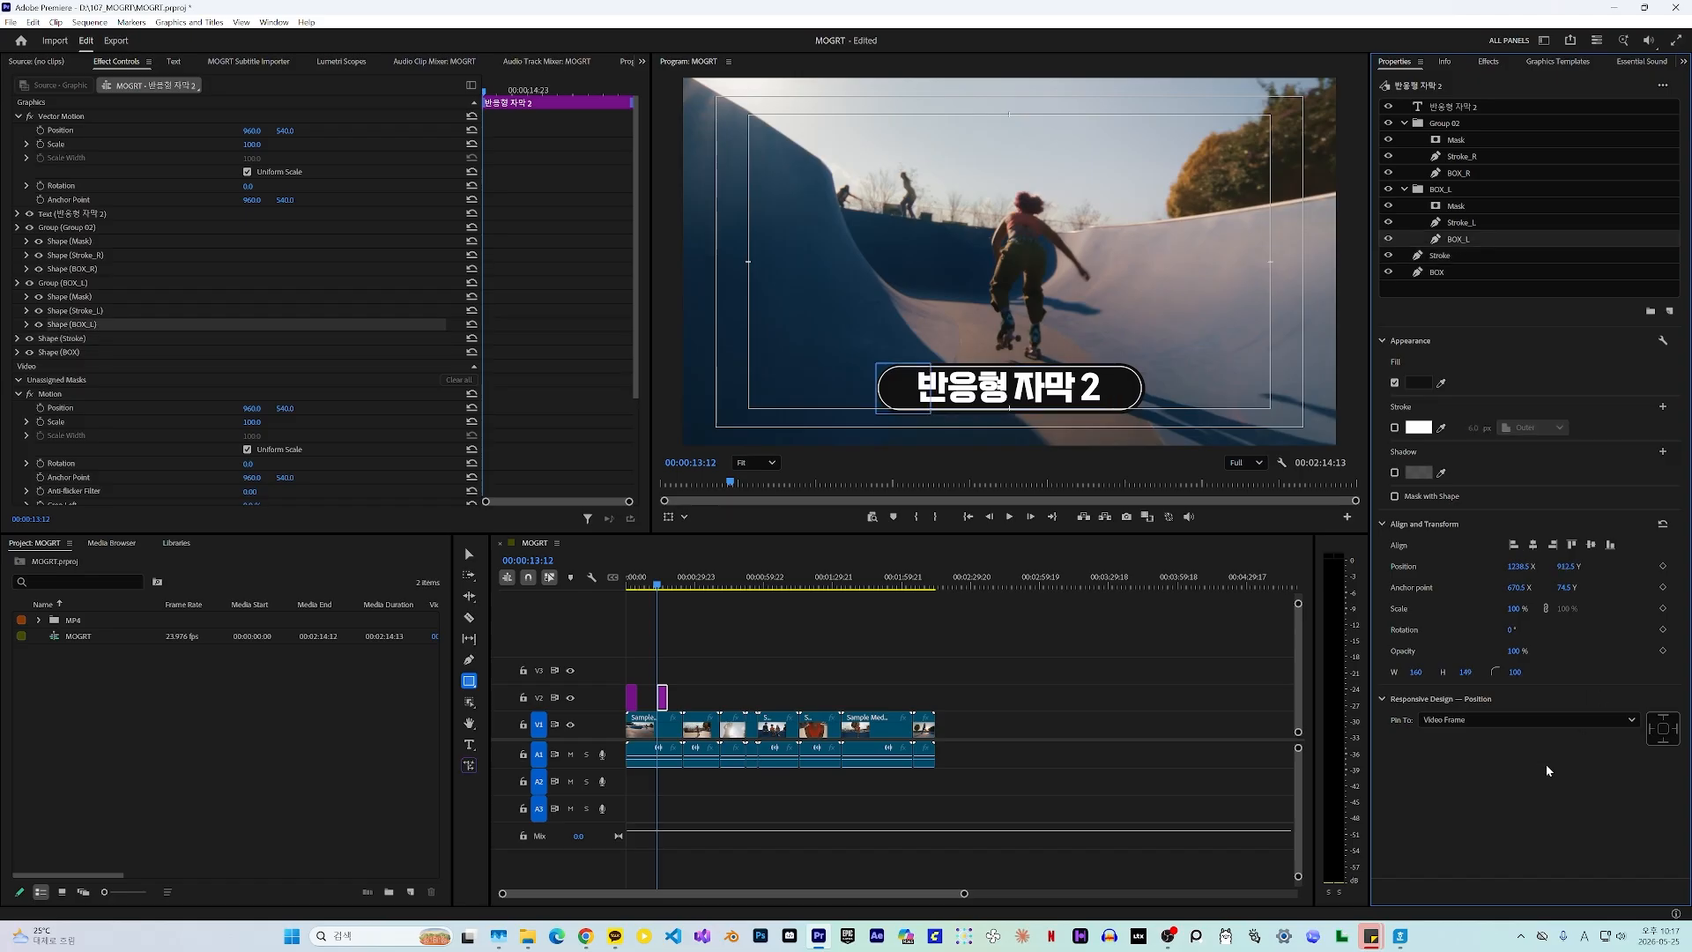
pyautogui.click(1538, 721)
pyautogui.click(1445, 883)
pyautogui.click(1459, 225)
pyautogui.click(1553, 719)
pyautogui.click(1443, 883)
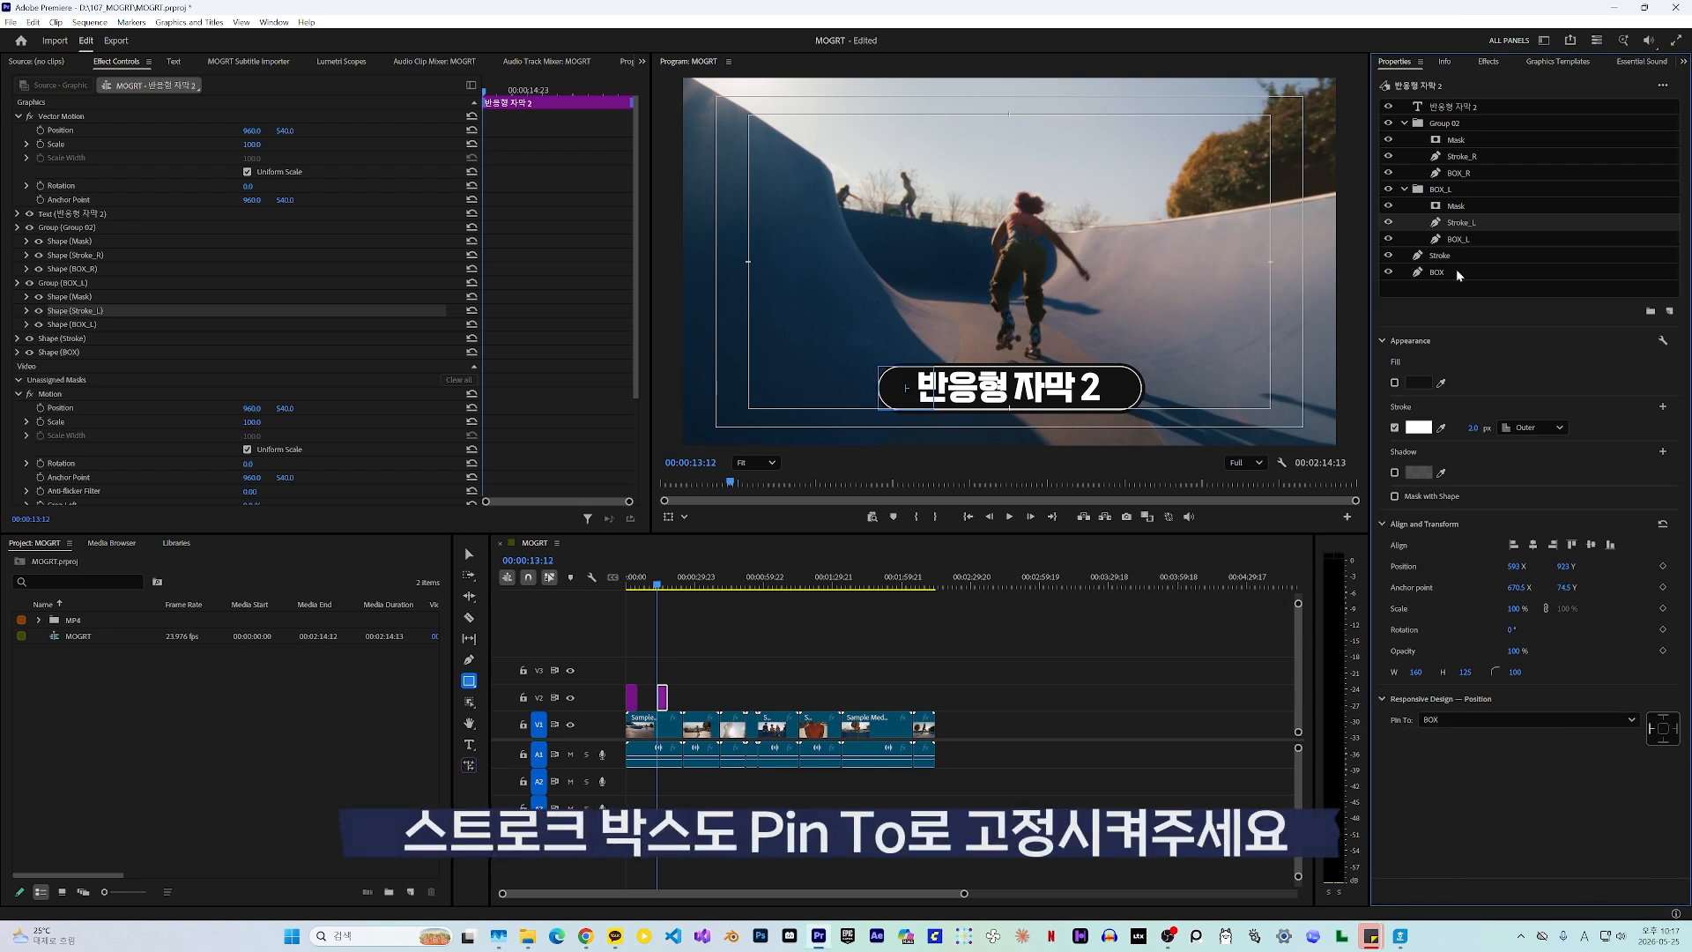
pyautogui.click(1455, 208)
pyautogui.click(1578, 762)
pyautogui.click(1477, 742)
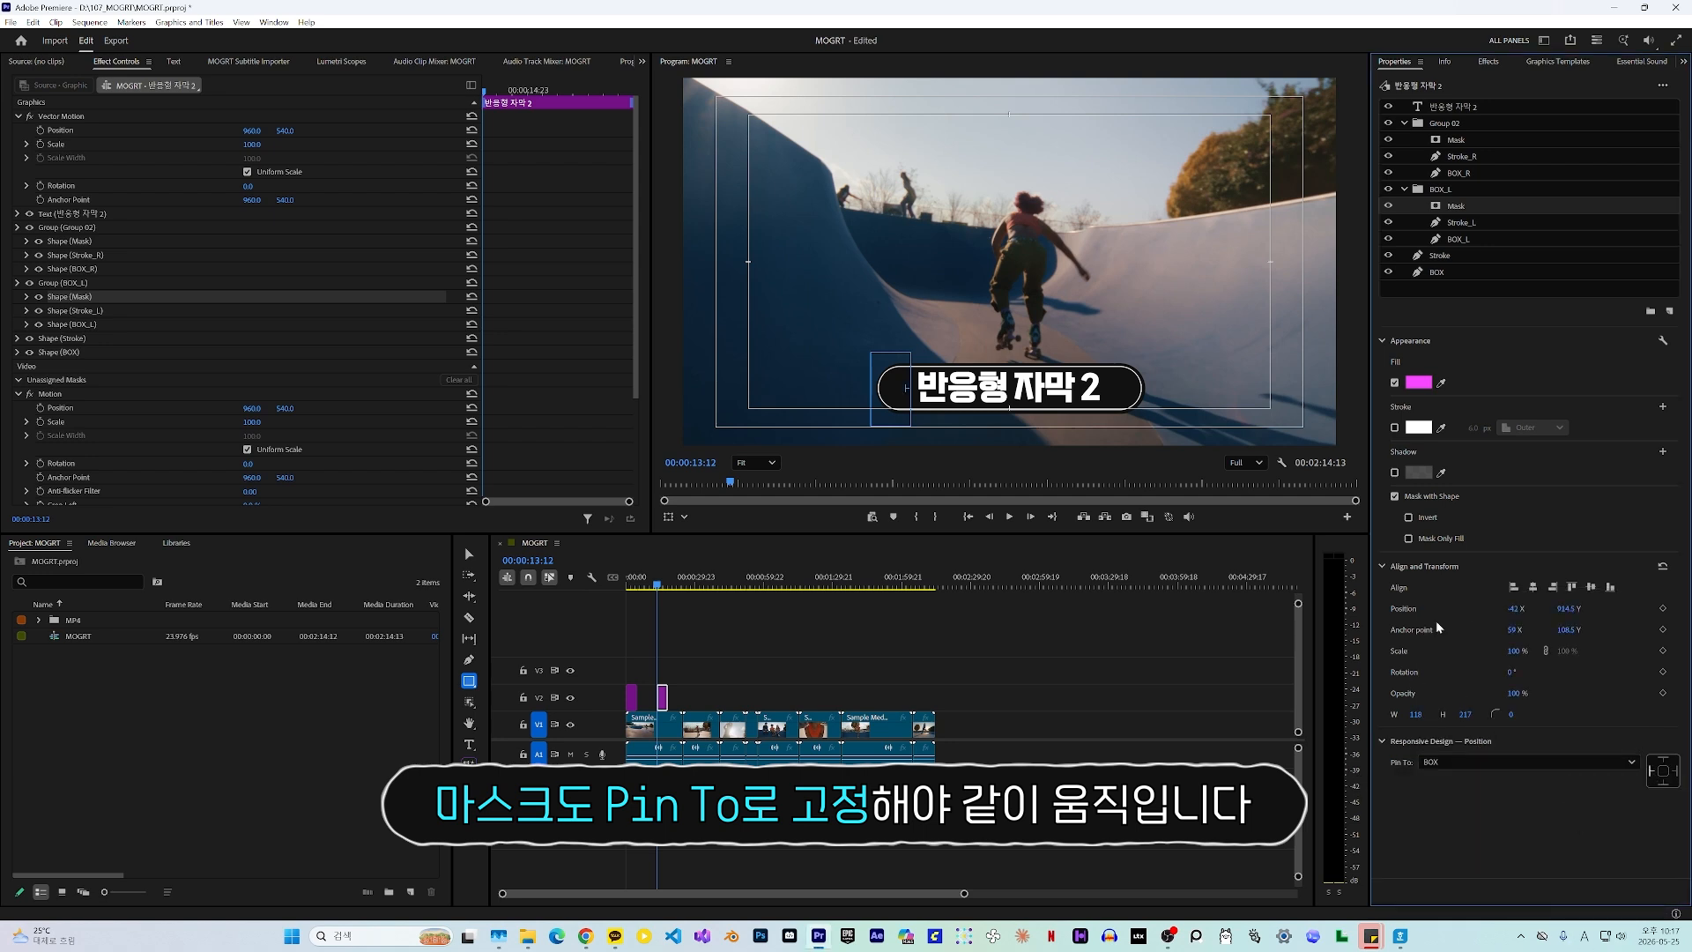
# Pin BOX_R, Stroke_R and the right cap's Mask to the right edge of BOX.
pyautogui.click(1458, 172)
pyautogui.click(1562, 719)
pyautogui.click(1498, 887)
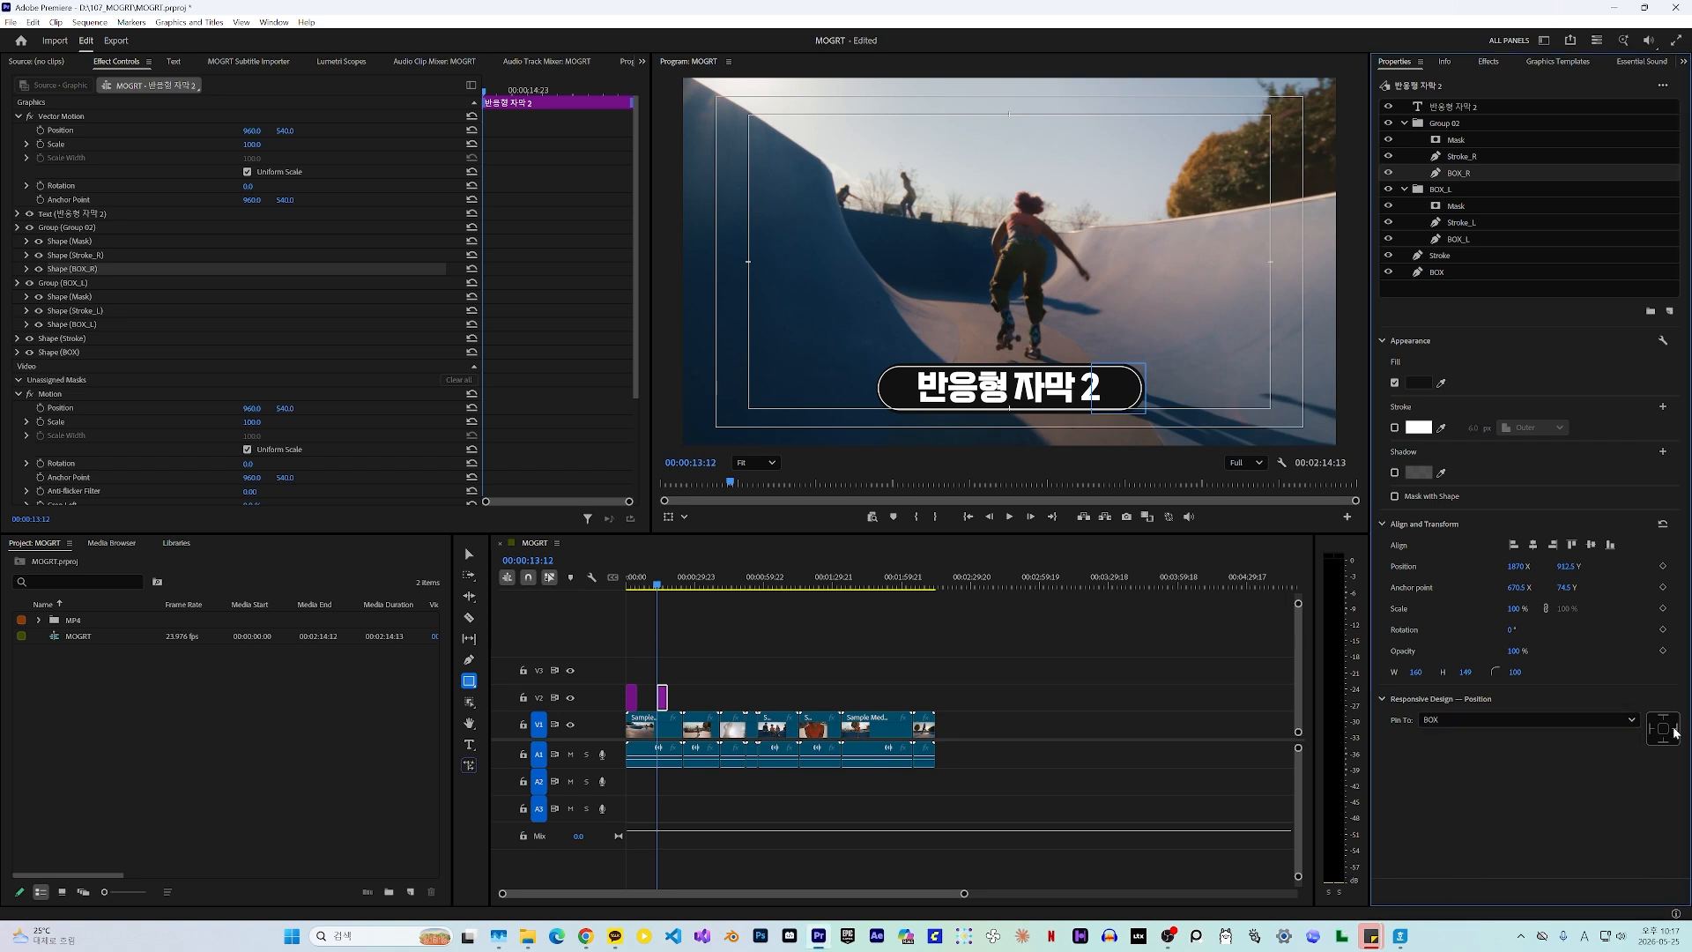
pyautogui.click(1461, 157)
pyautogui.click(1489, 719)
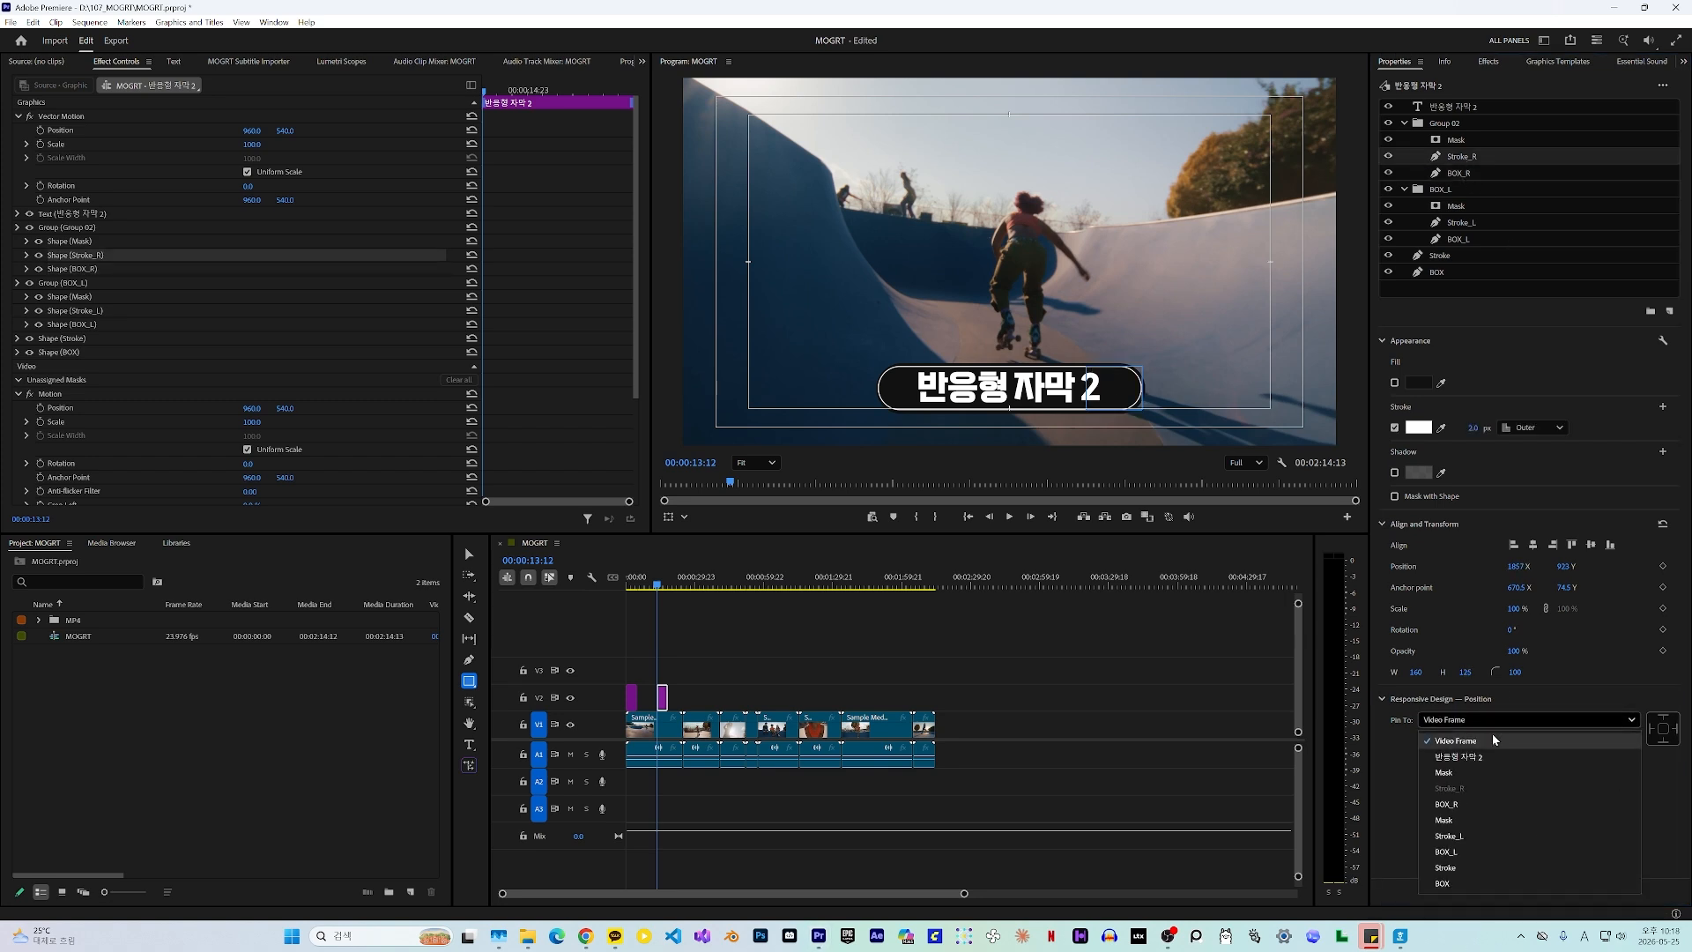
pyautogui.click(1447, 890)
pyautogui.click(1455, 140)
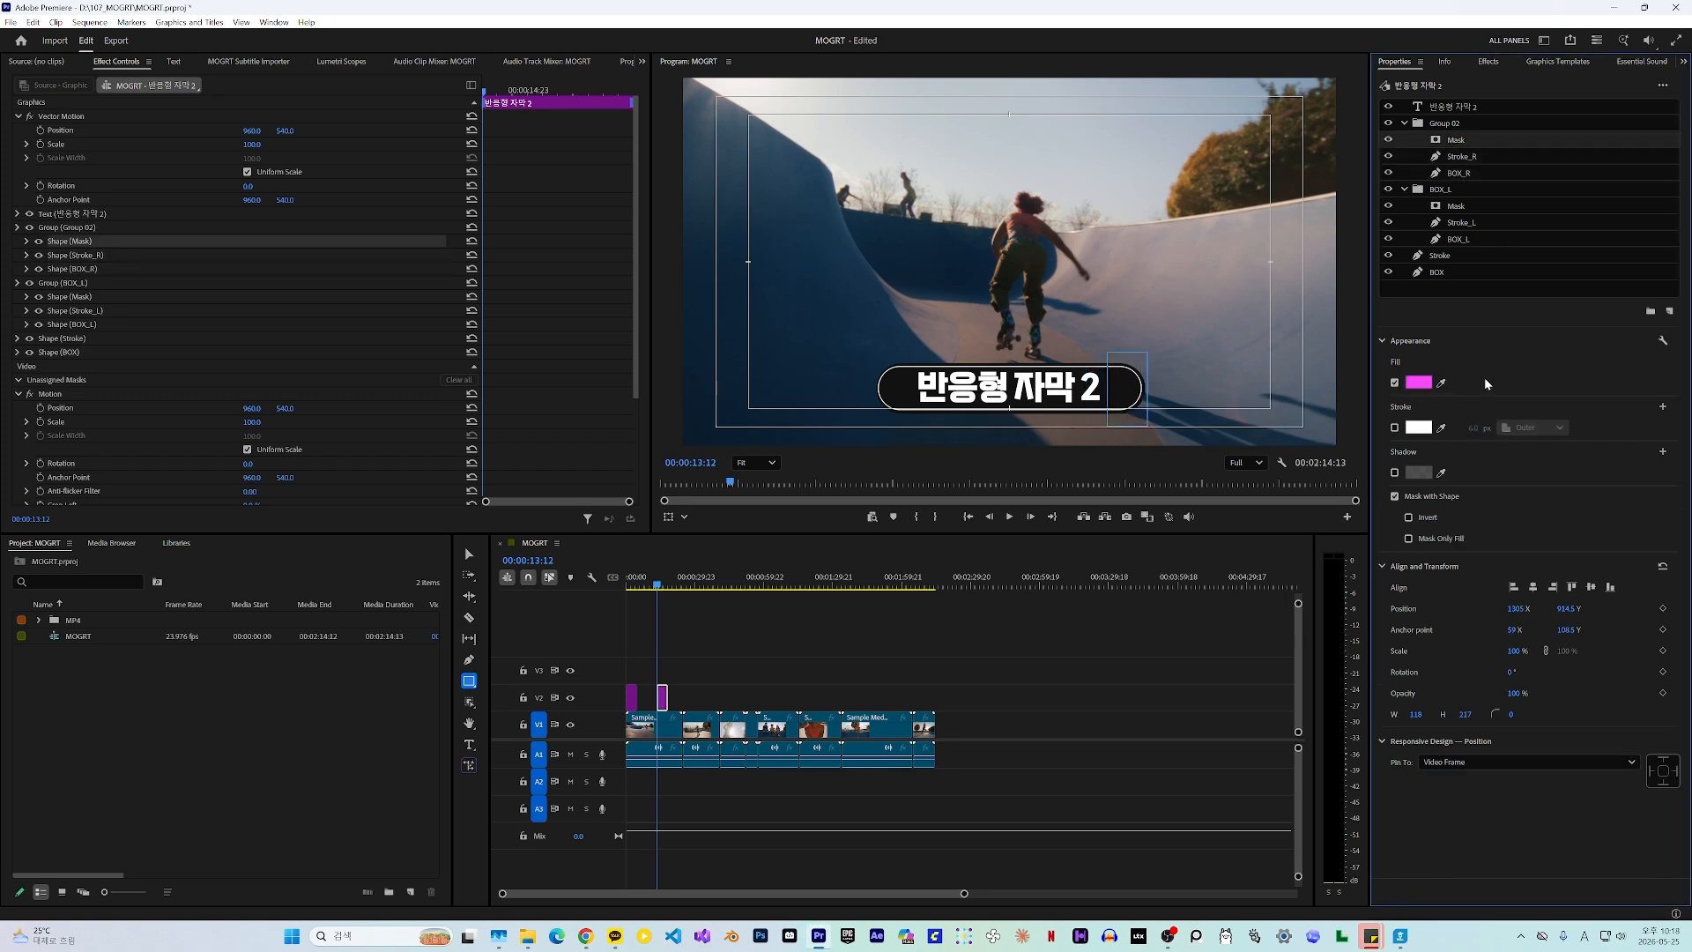
pyautogui.click(1465, 763)
pyautogui.click(1448, 742)
pyautogui.click(1676, 772)
pyautogui.click(293, 738)
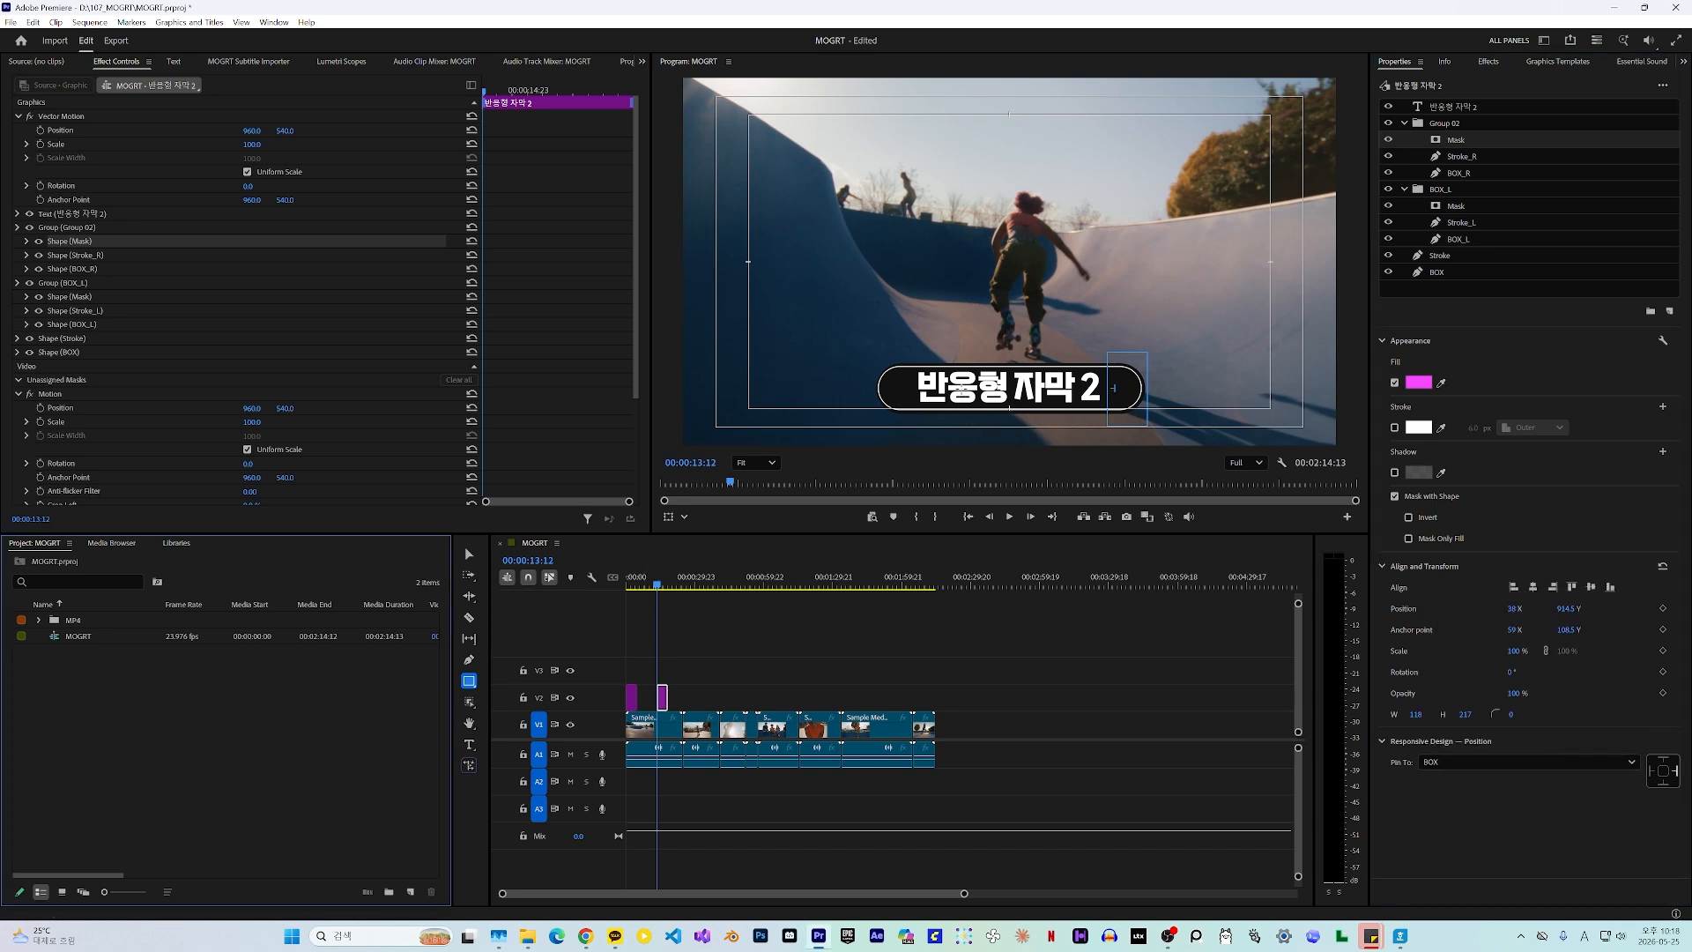
# Replace the caption text with "텍스트를 바꿔도 반응형으로 움직입니다." to test the responsive box.
pyautogui.click(469, 745)
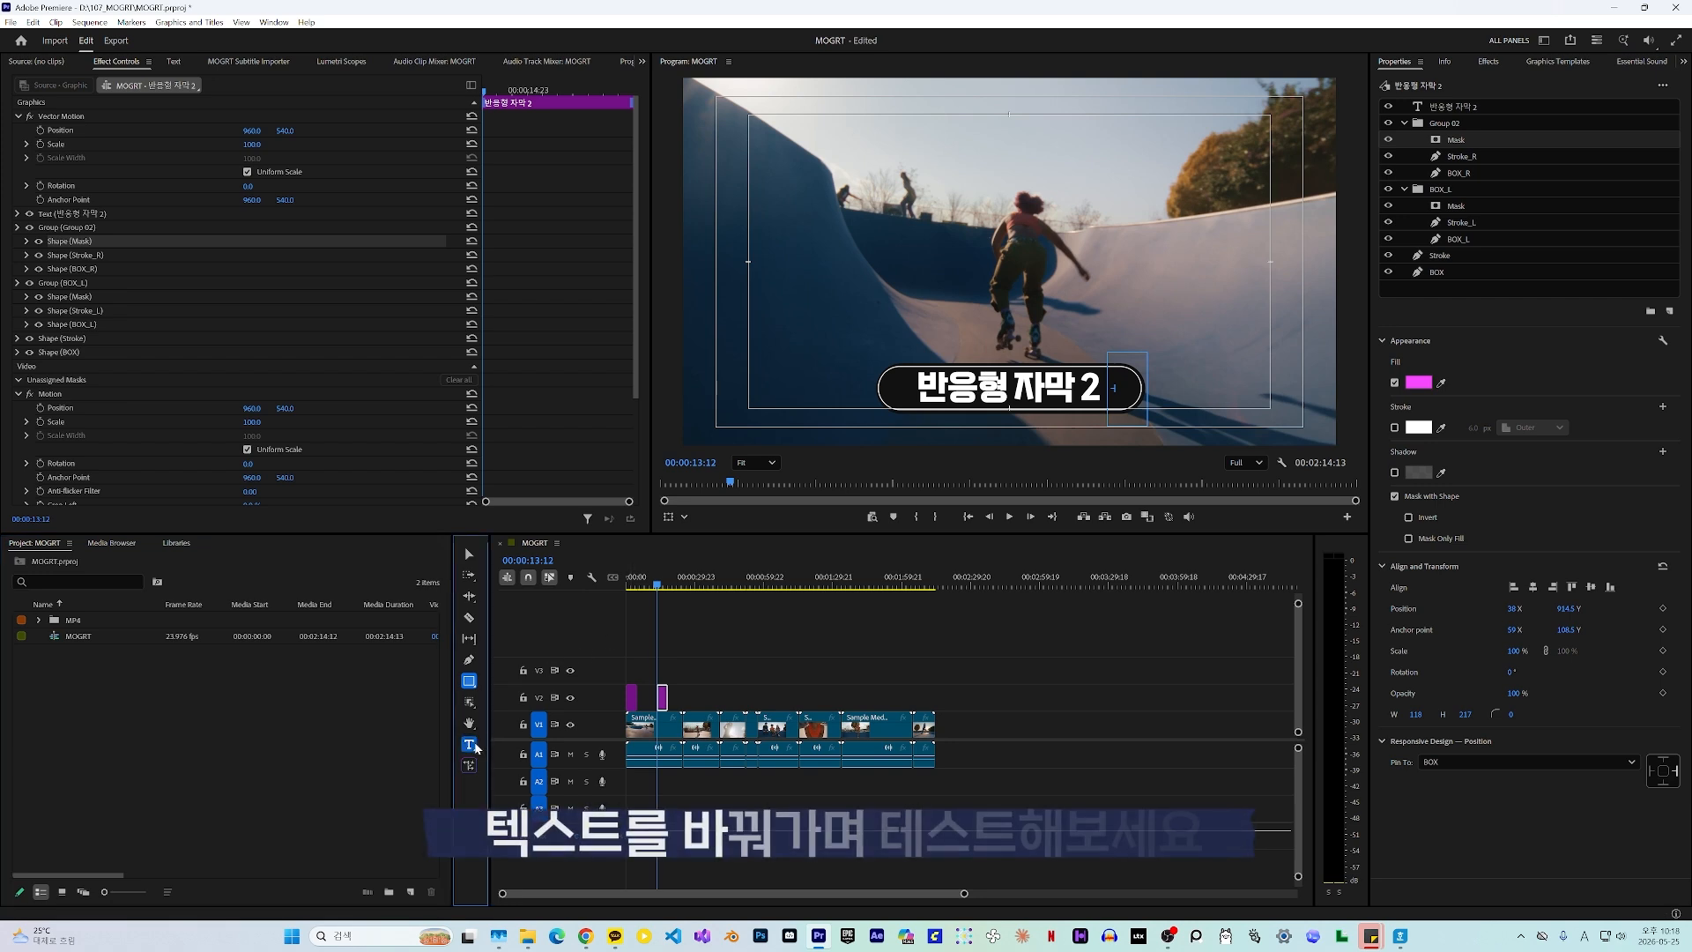
pyautogui.click(991, 385)
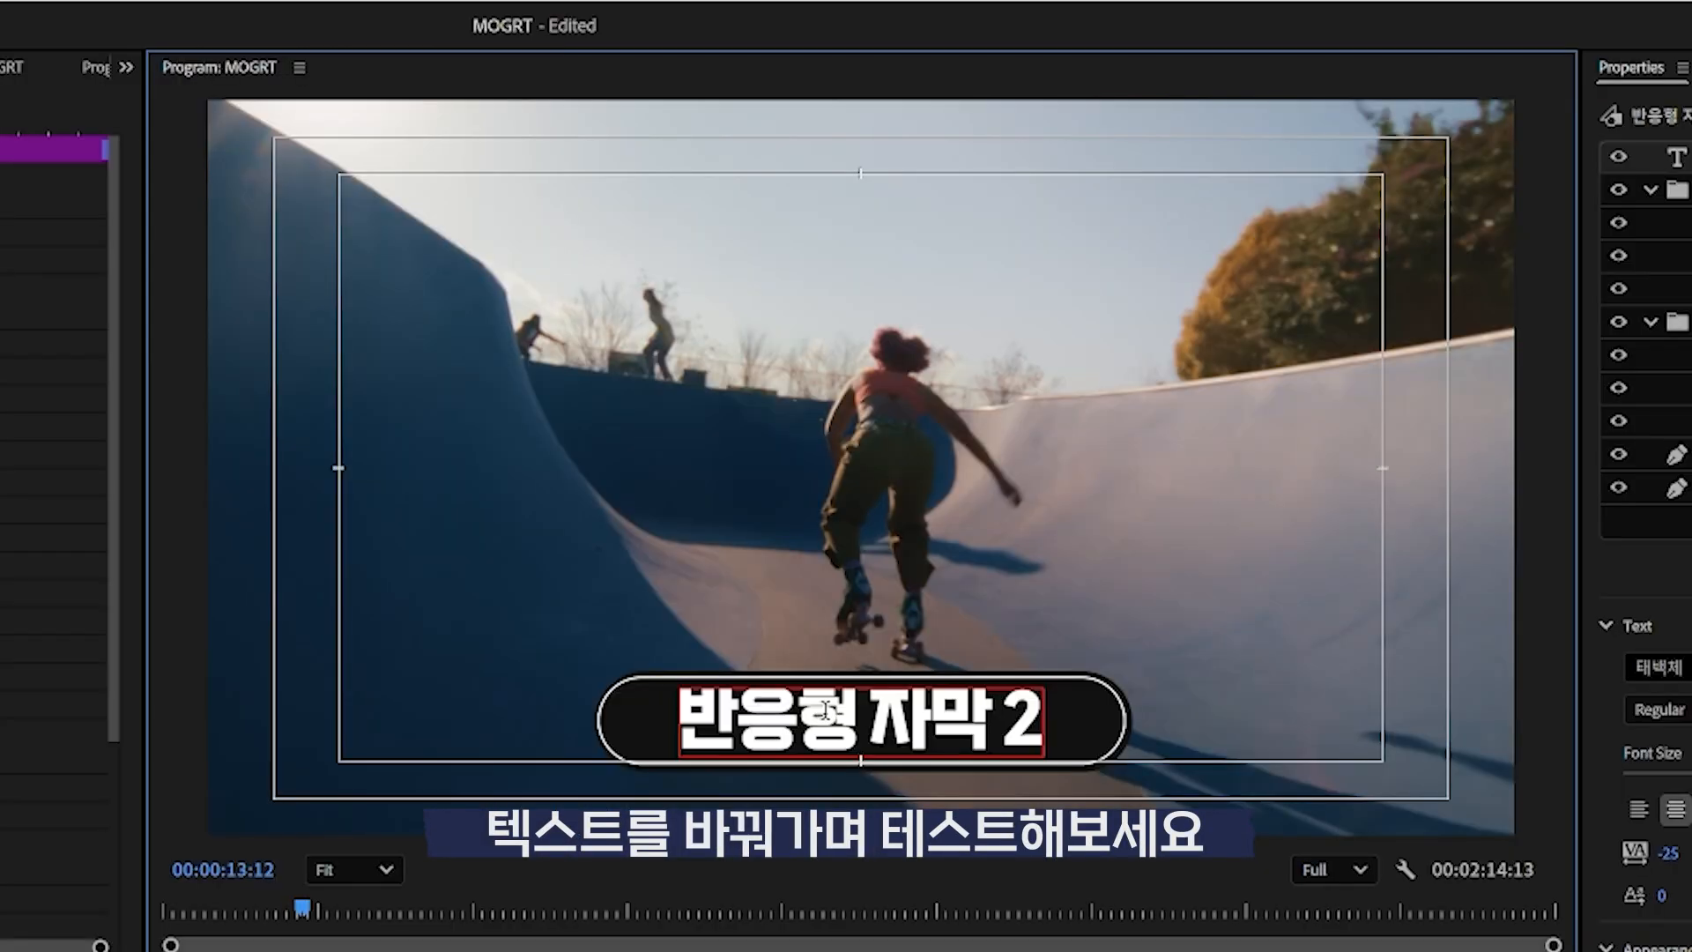
pyautogui.hotkey('ctrl', 'a')
pyautogui.press('BackSpace')
pyautogui.write('텍스트를 바꿔도 반응형으로')
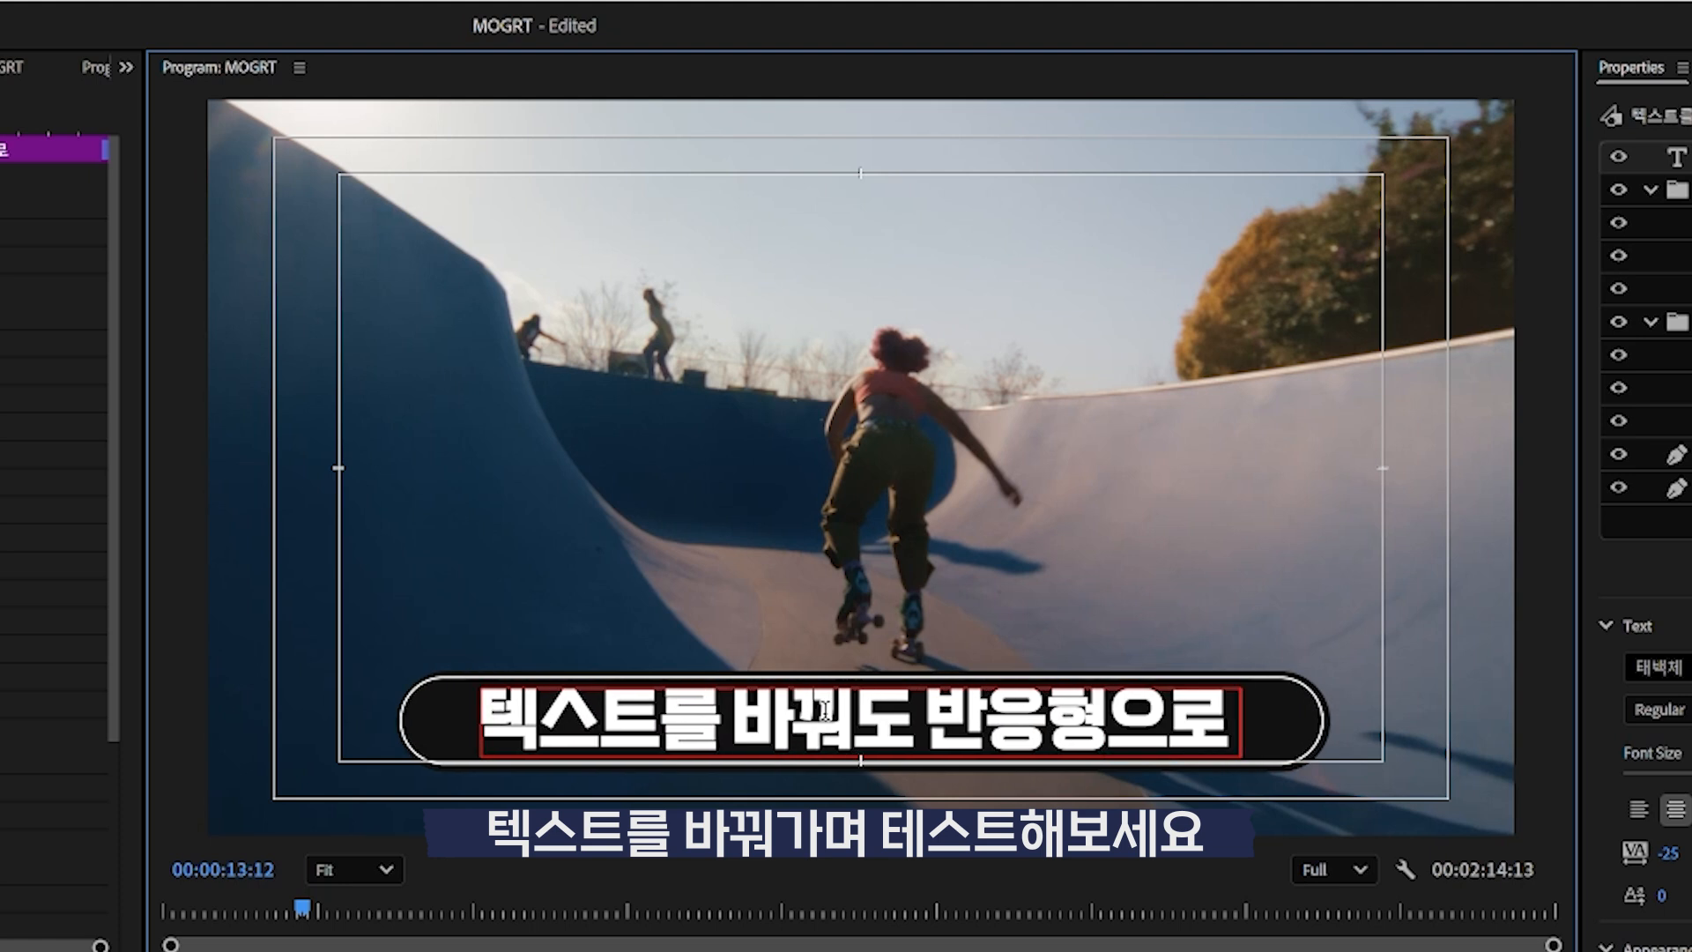
pyautogui.write(' 움직입니다.')
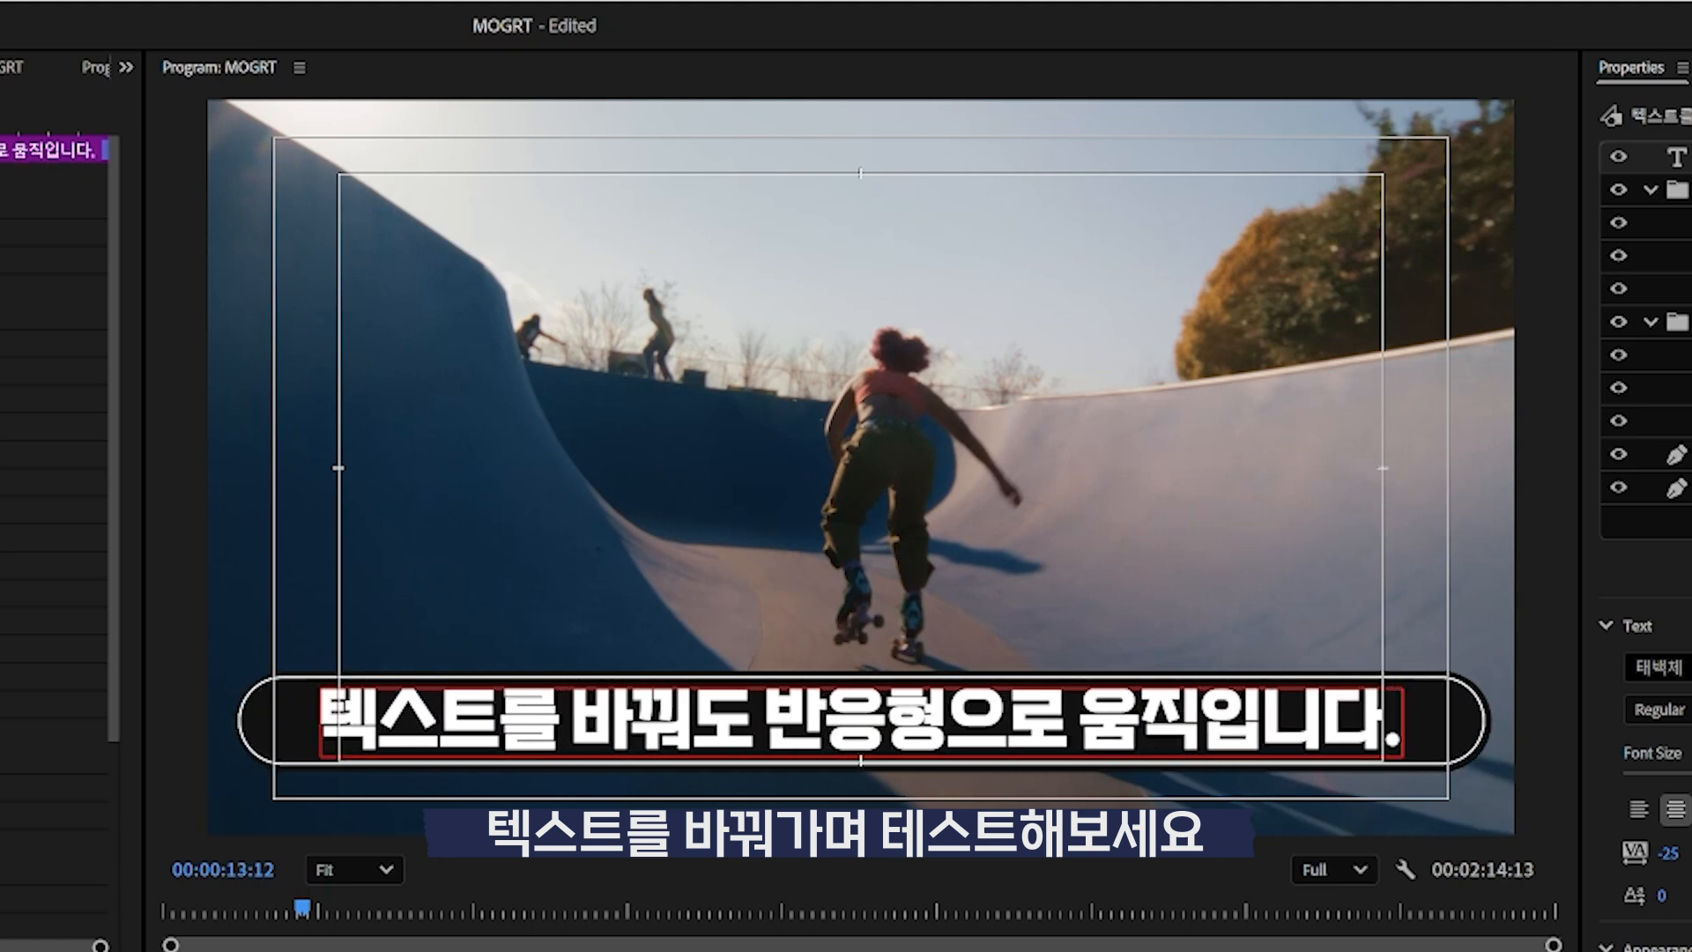
pyautogui.hotkey('ctrl', 'shift', 'a')
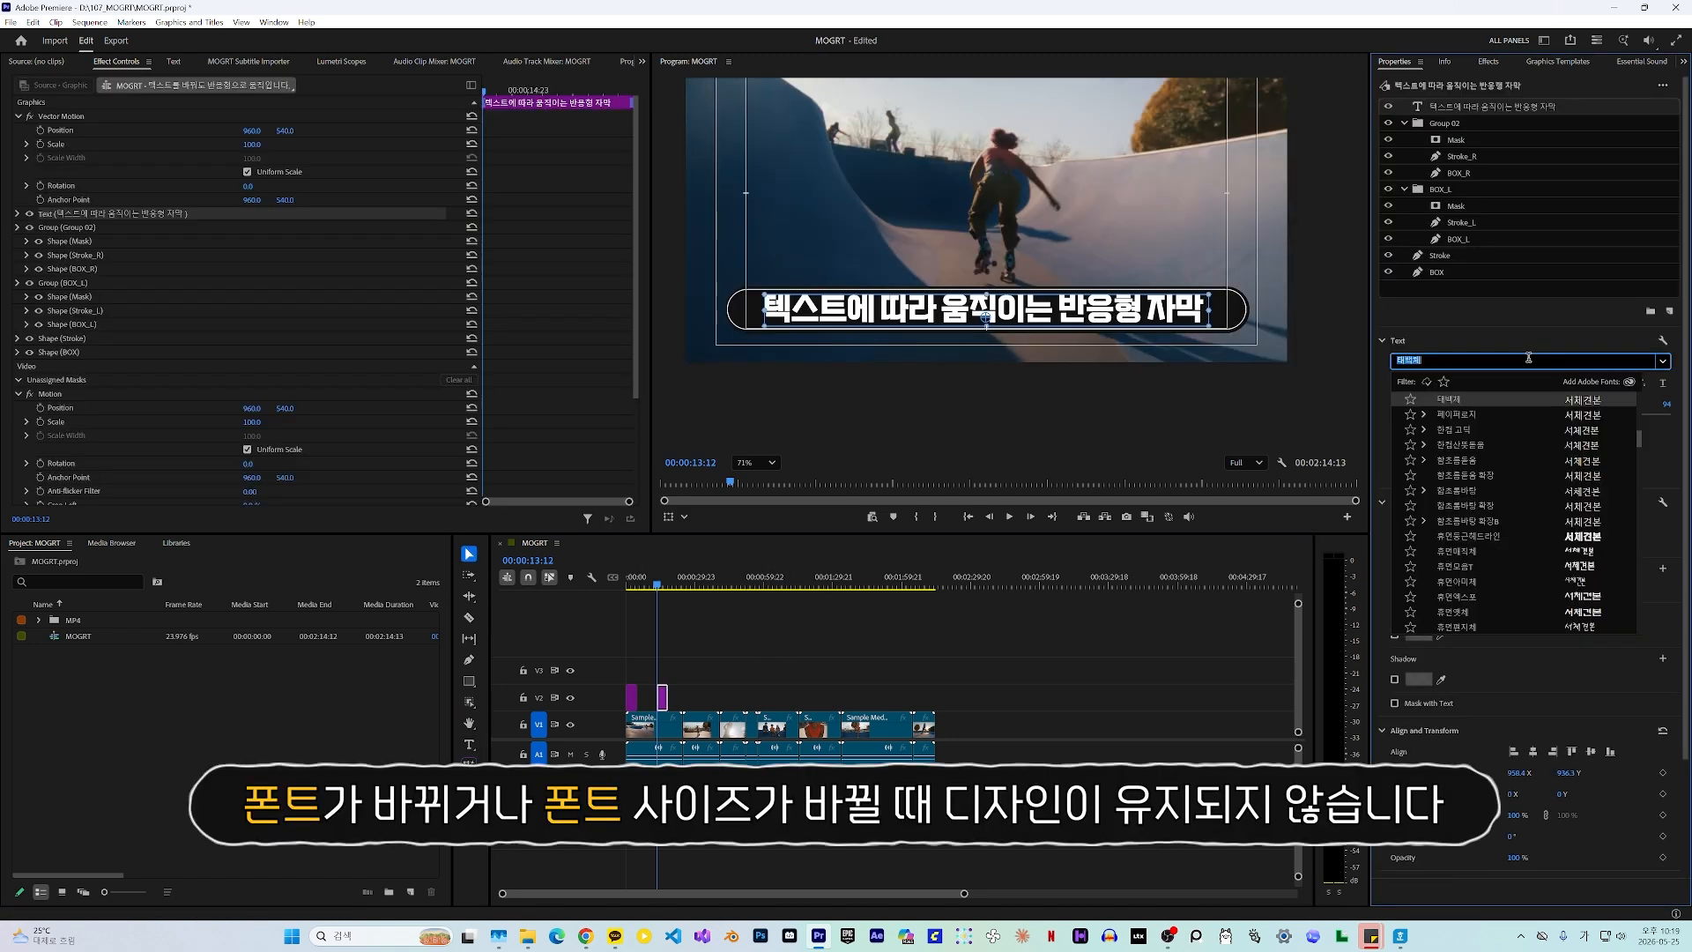
# Try the 페이퍼로지 font on the caption text.
pyautogui.click(1469, 415)
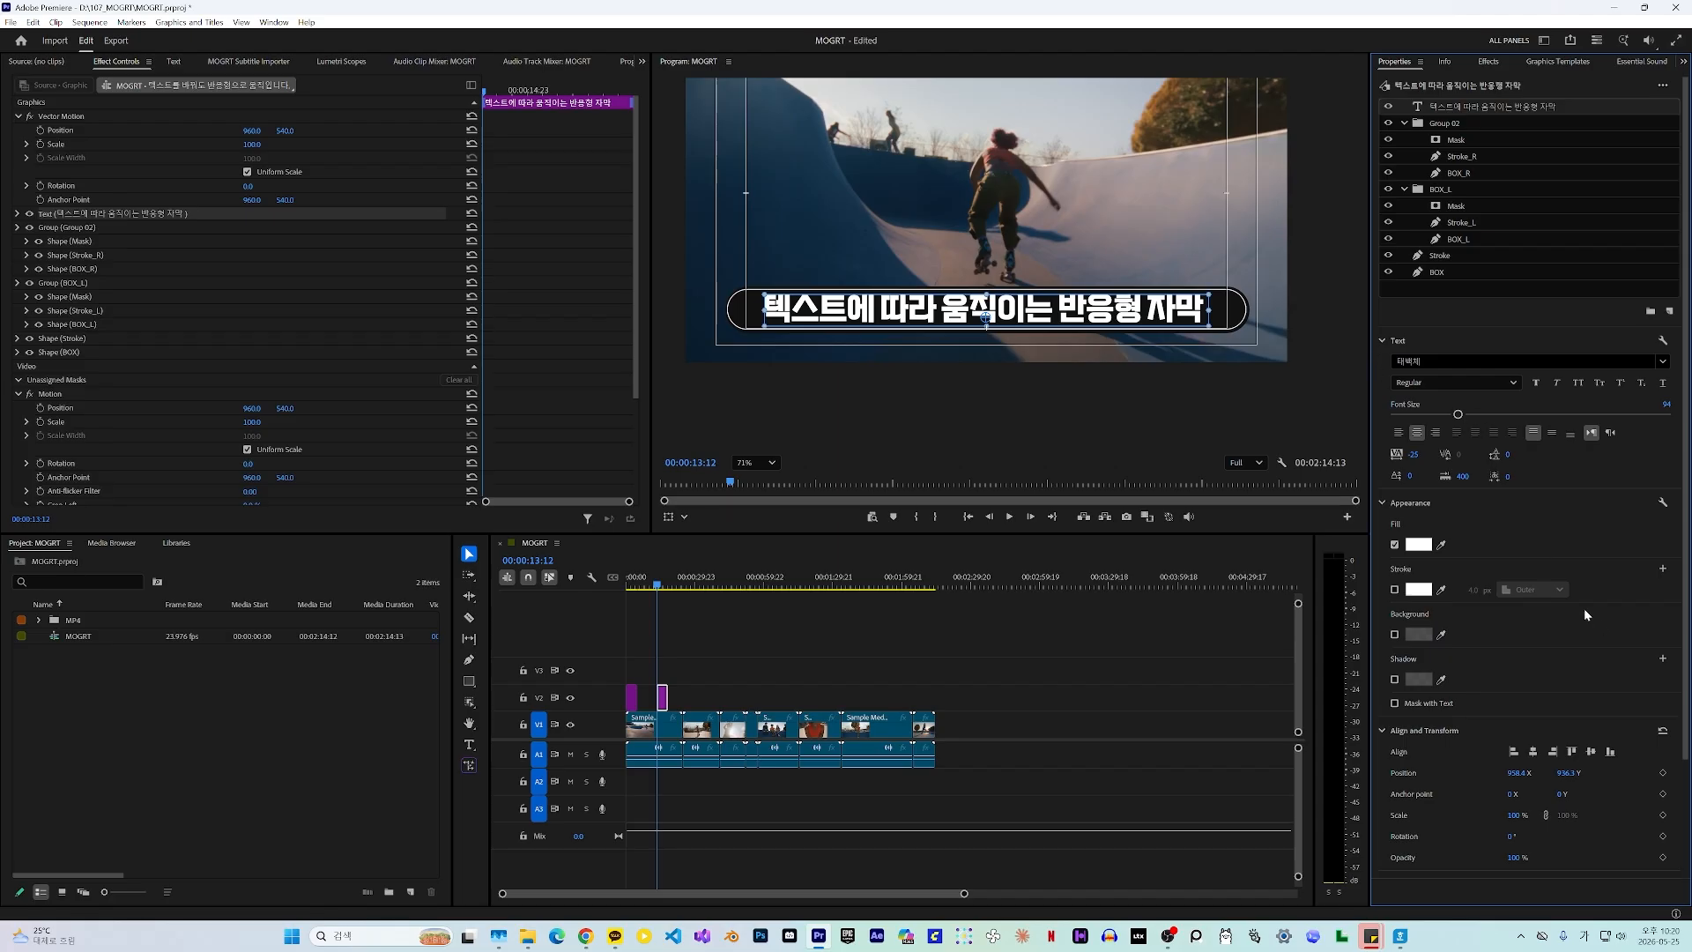
# Pin BOX_L, Stroke_L and the Mask in the BOX_L group to the top and bottom edges of BOX as well.
pyautogui.click(1454, 239)
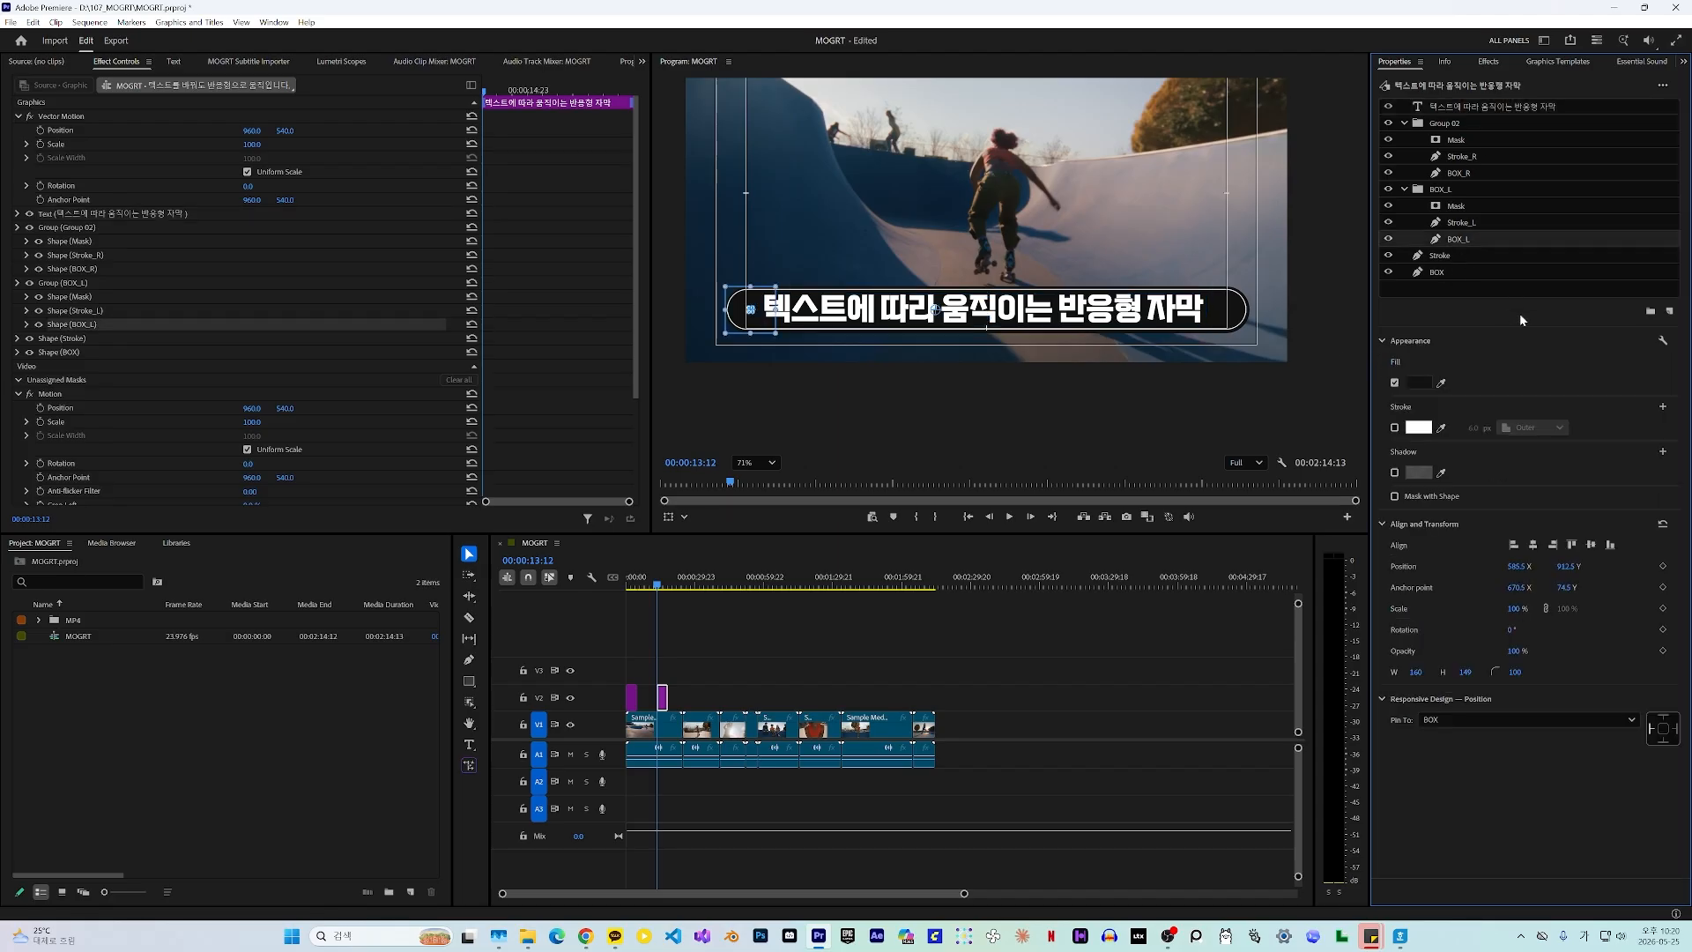
pyautogui.click(1663, 716)
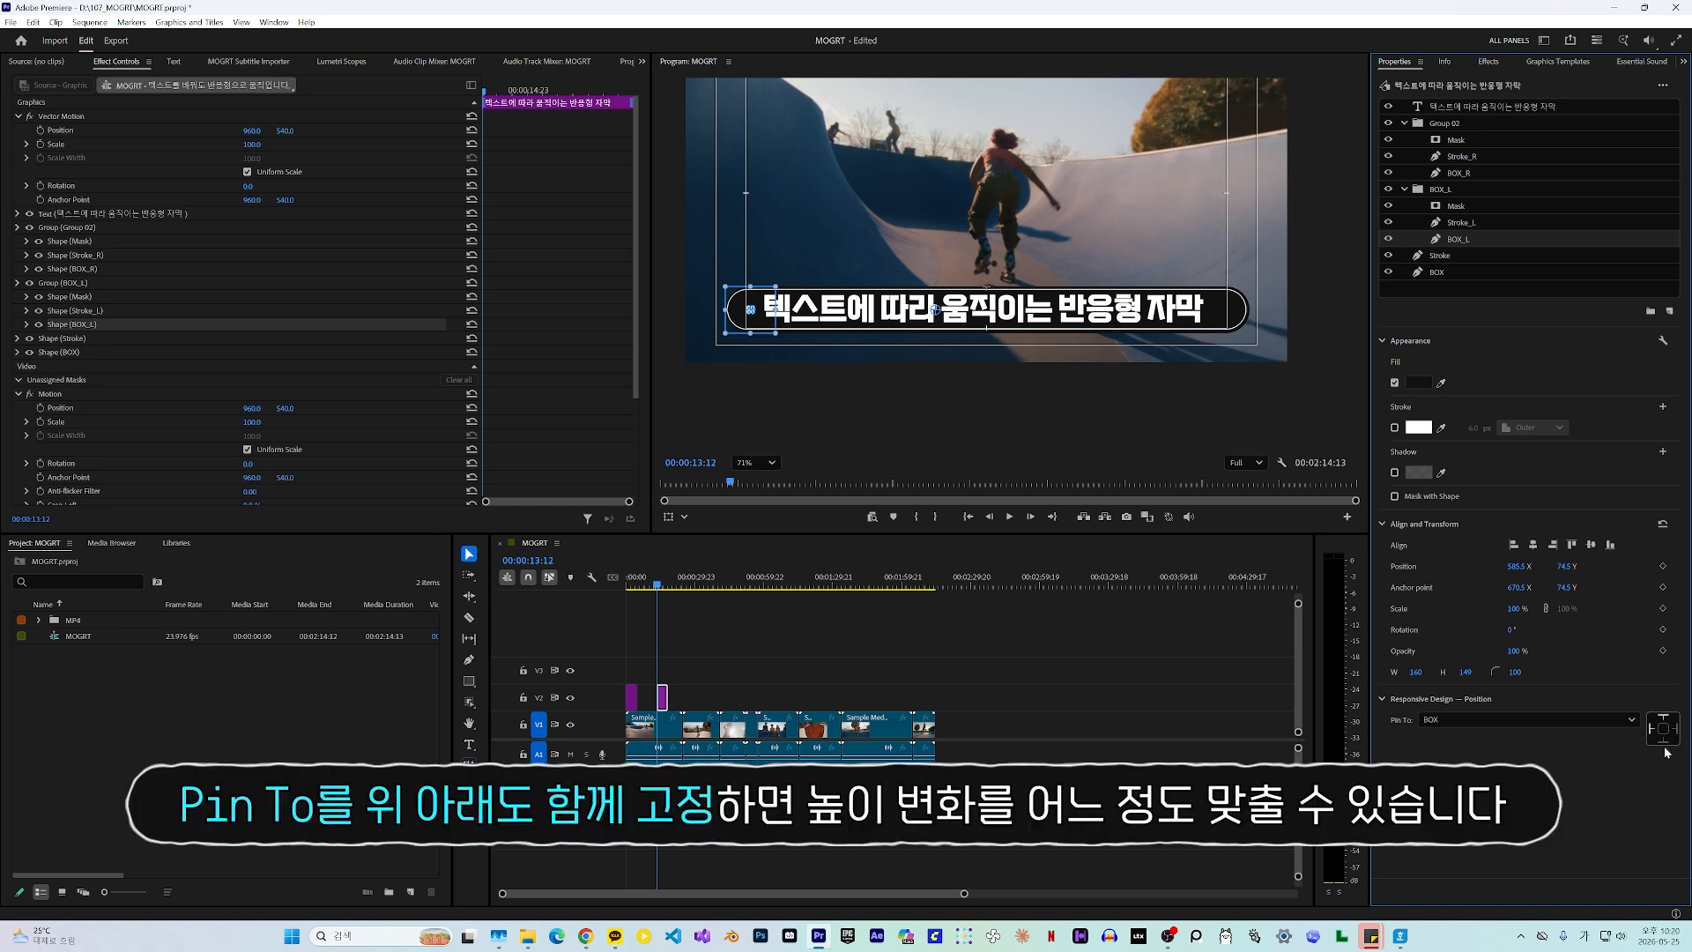
pyautogui.click(1449, 225)
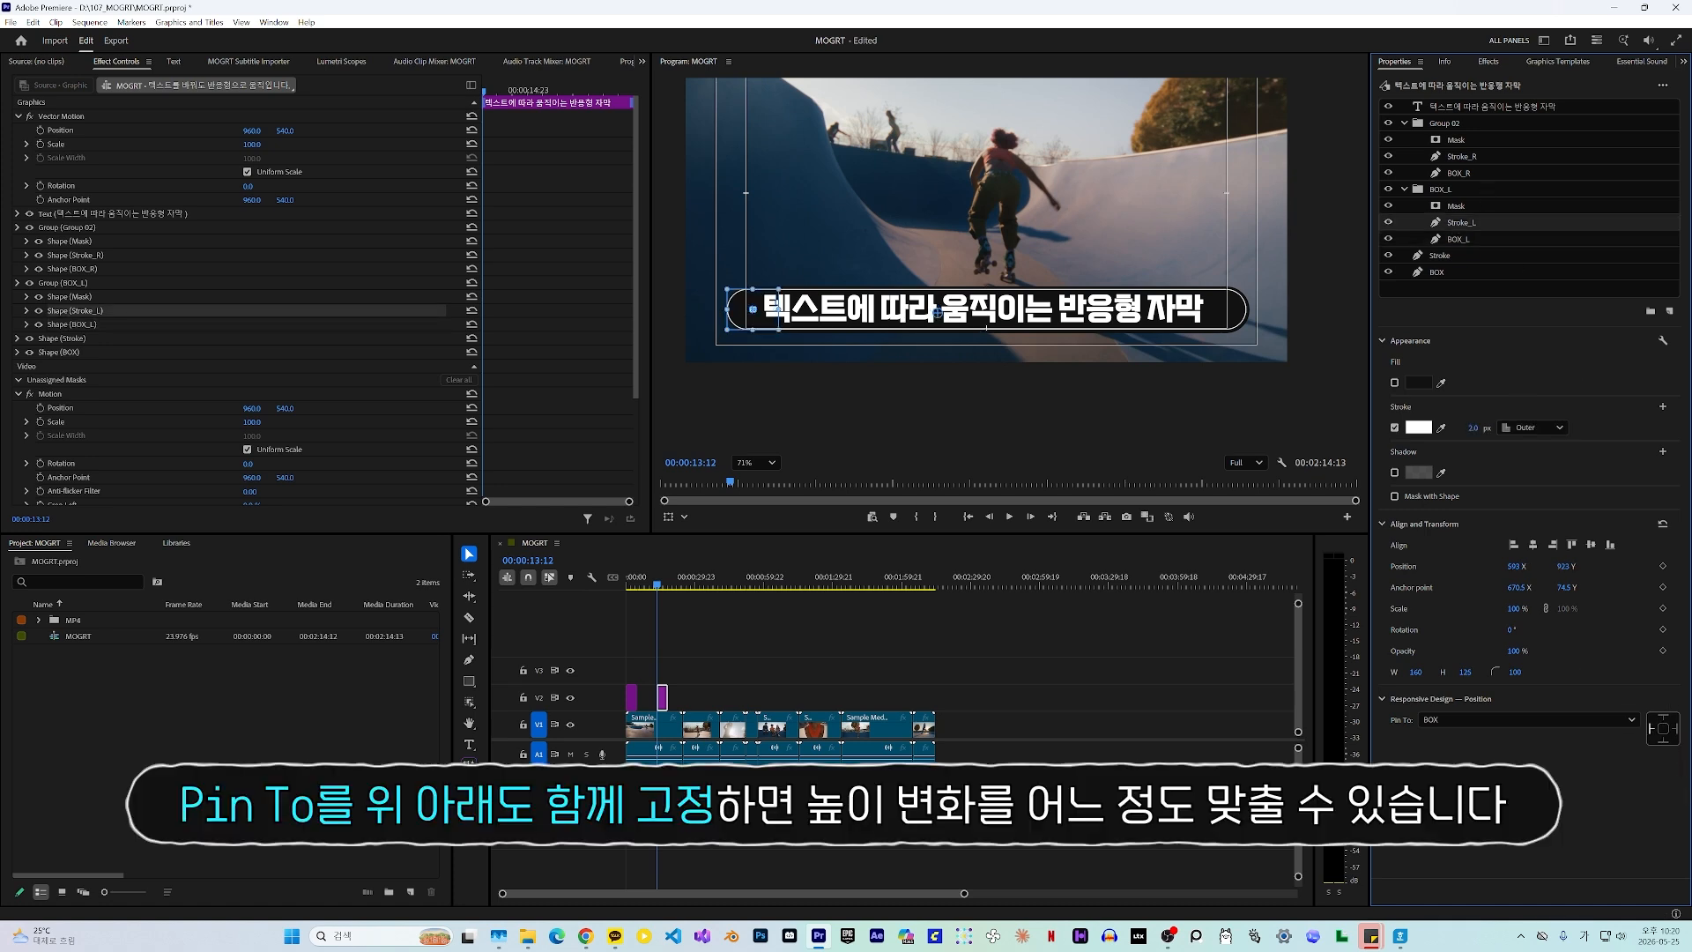
pyautogui.click(1663, 717)
pyautogui.click(1663, 740)
pyautogui.click(1489, 207)
pyautogui.click(1662, 760)
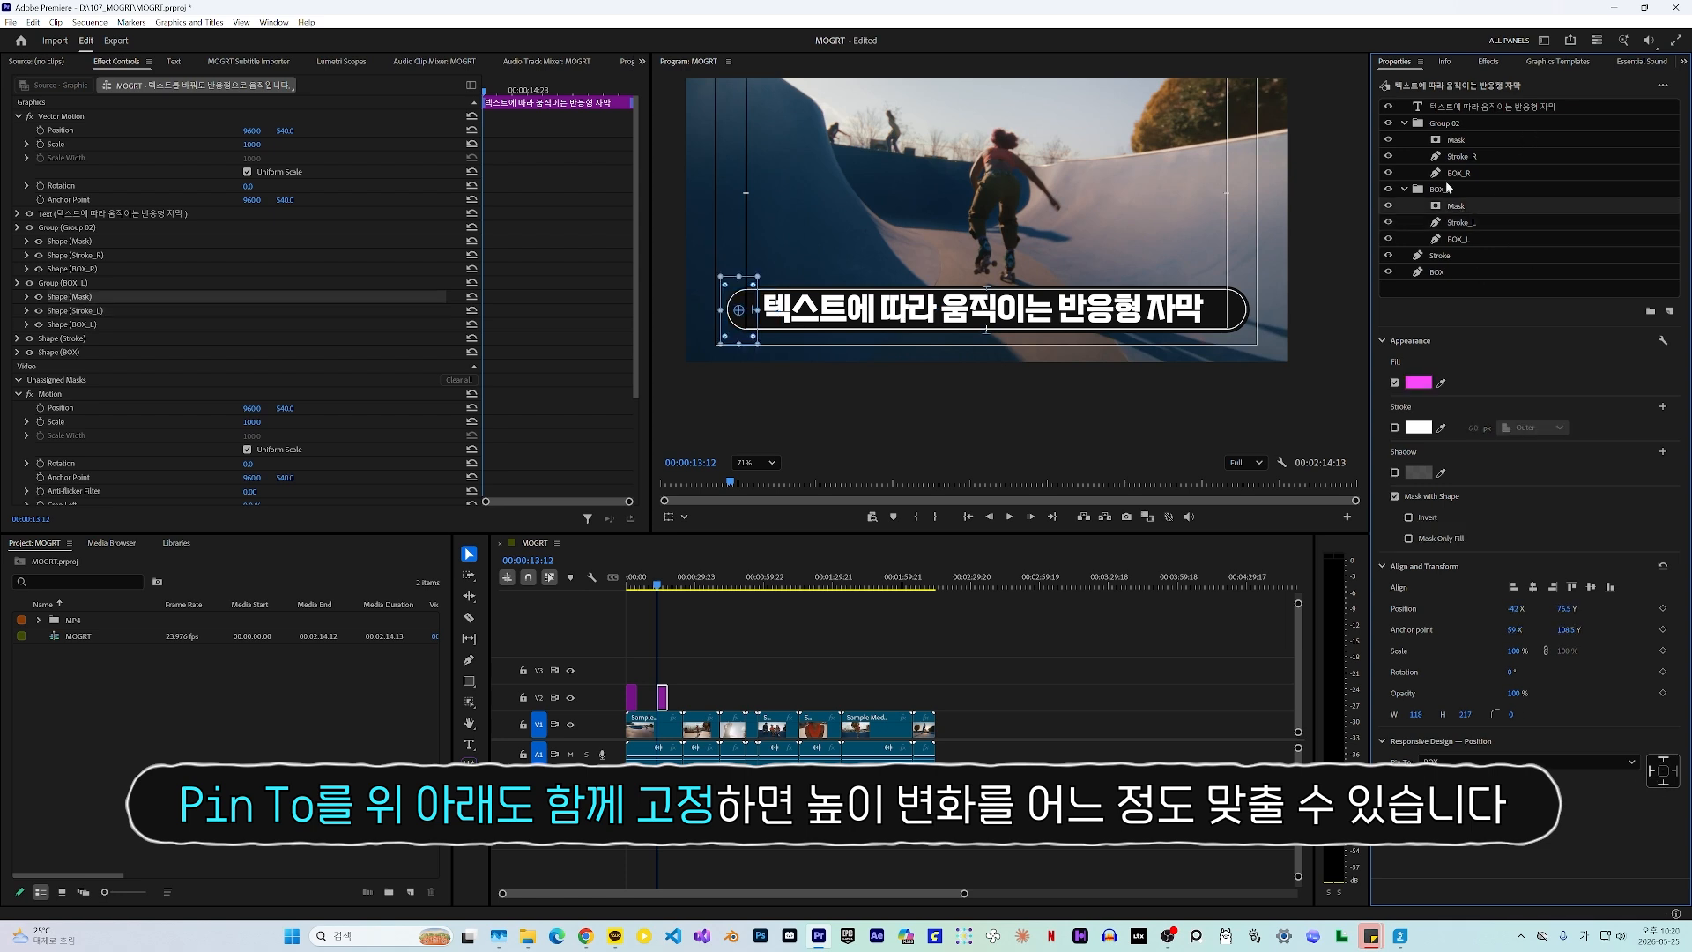
# Pin BOX_R, Stroke_R and the Mask in Group 02 to the top and bottom edges of BOX as well.
pyautogui.click(1459, 173)
pyautogui.click(1463, 157)
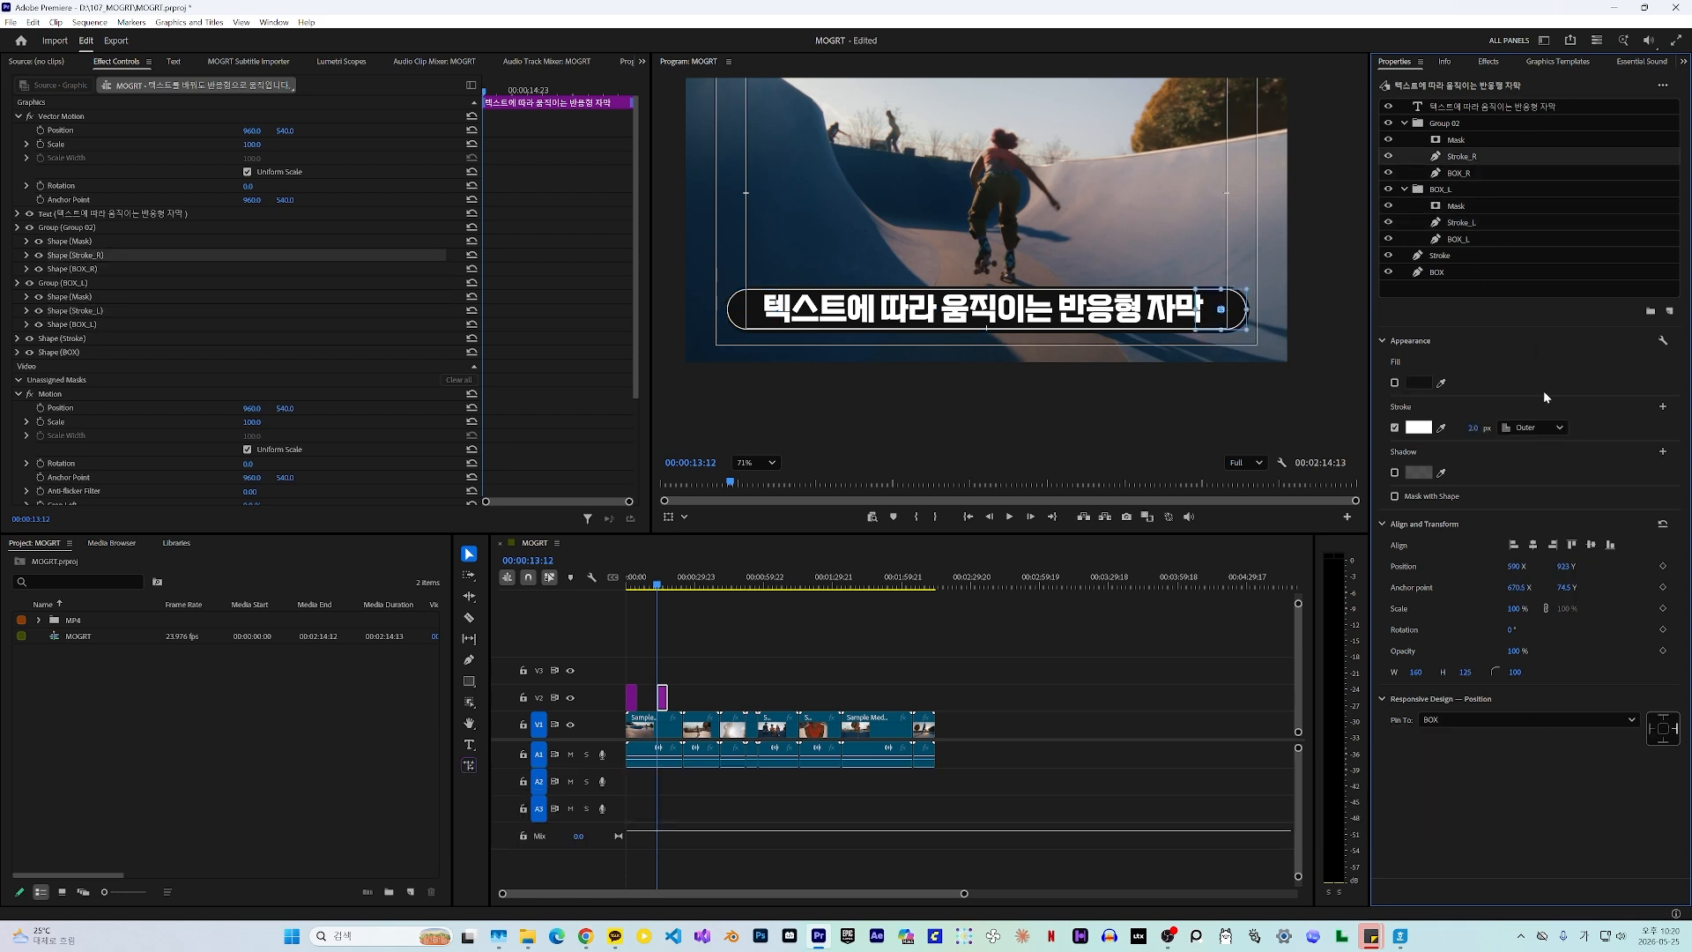
pyautogui.click(1458, 141)
pyautogui.click(1662, 761)
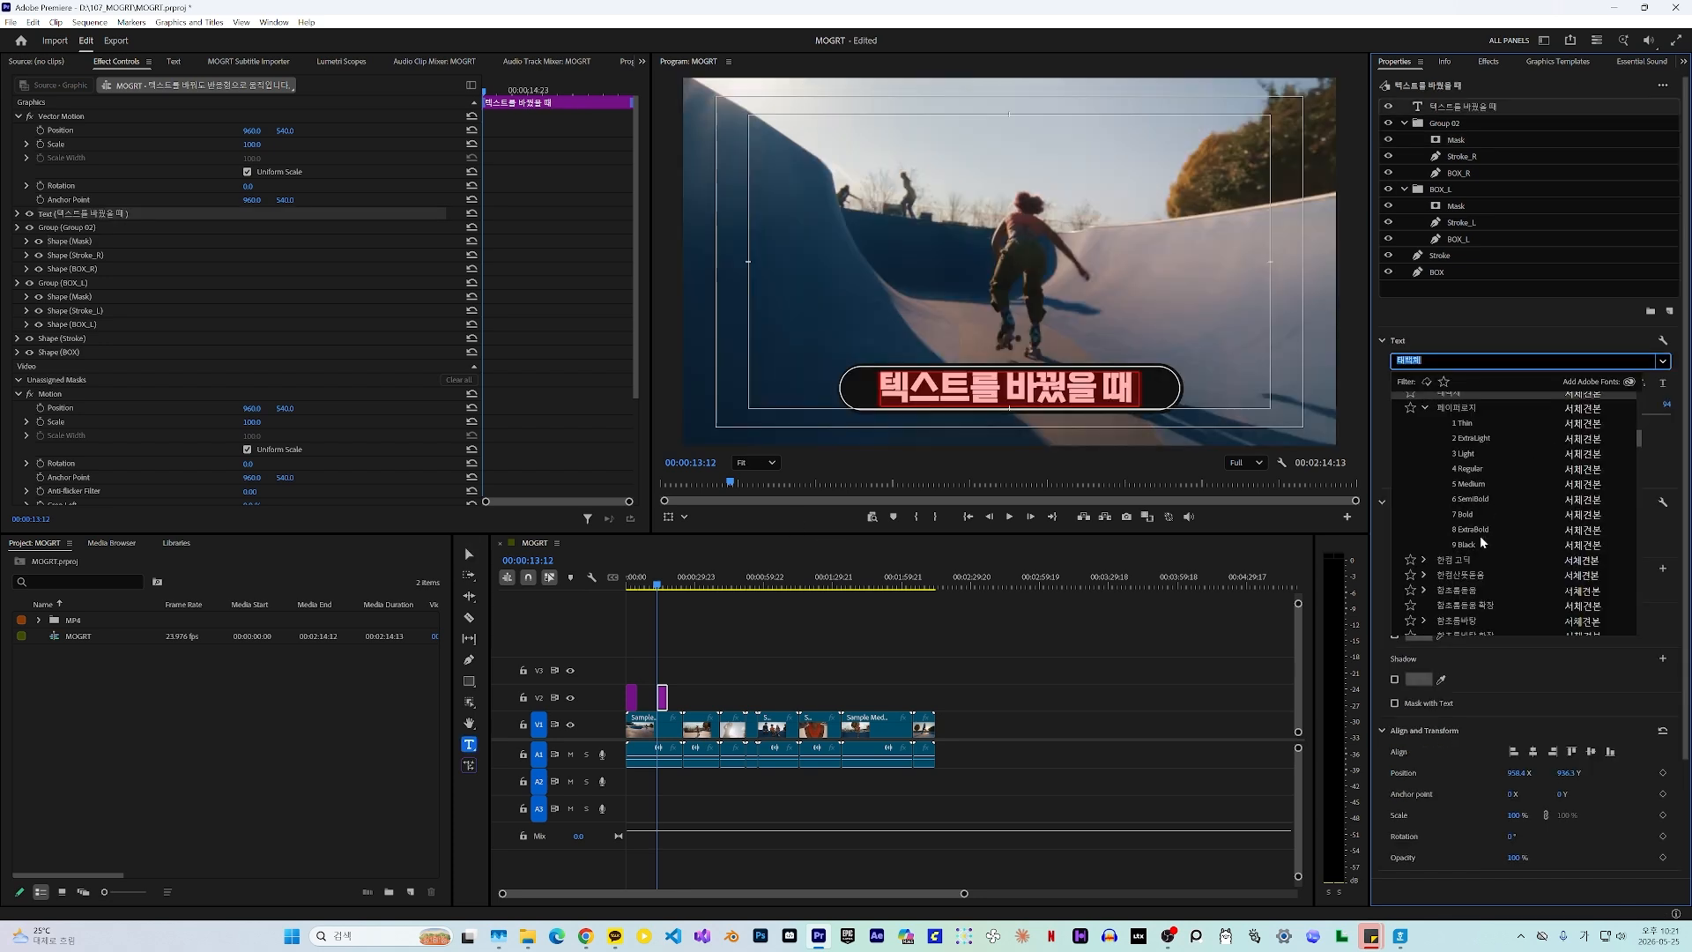
# Try the 페이퍼로지 font in 1 Thin on the caption "텍스트를 바꿨을 때" and inspect the rounded box ends up close.
pyautogui.scroll(1, 1432, 441)
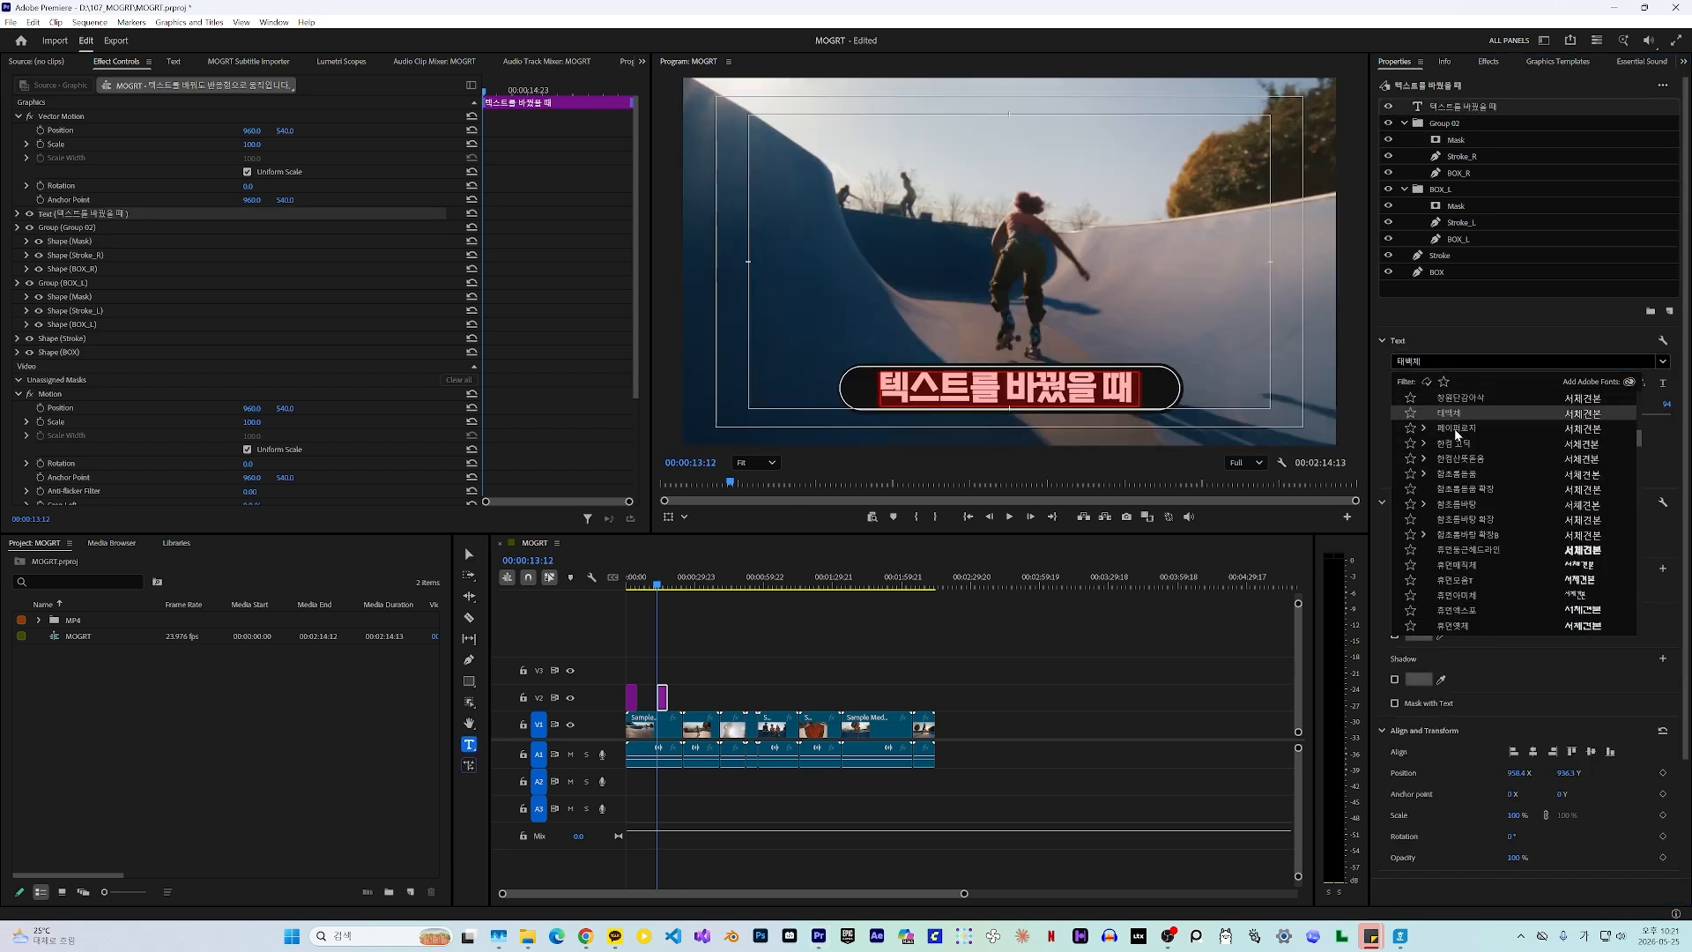
pyautogui.click(1454, 427)
pyautogui.scroll(8, 806, 350)
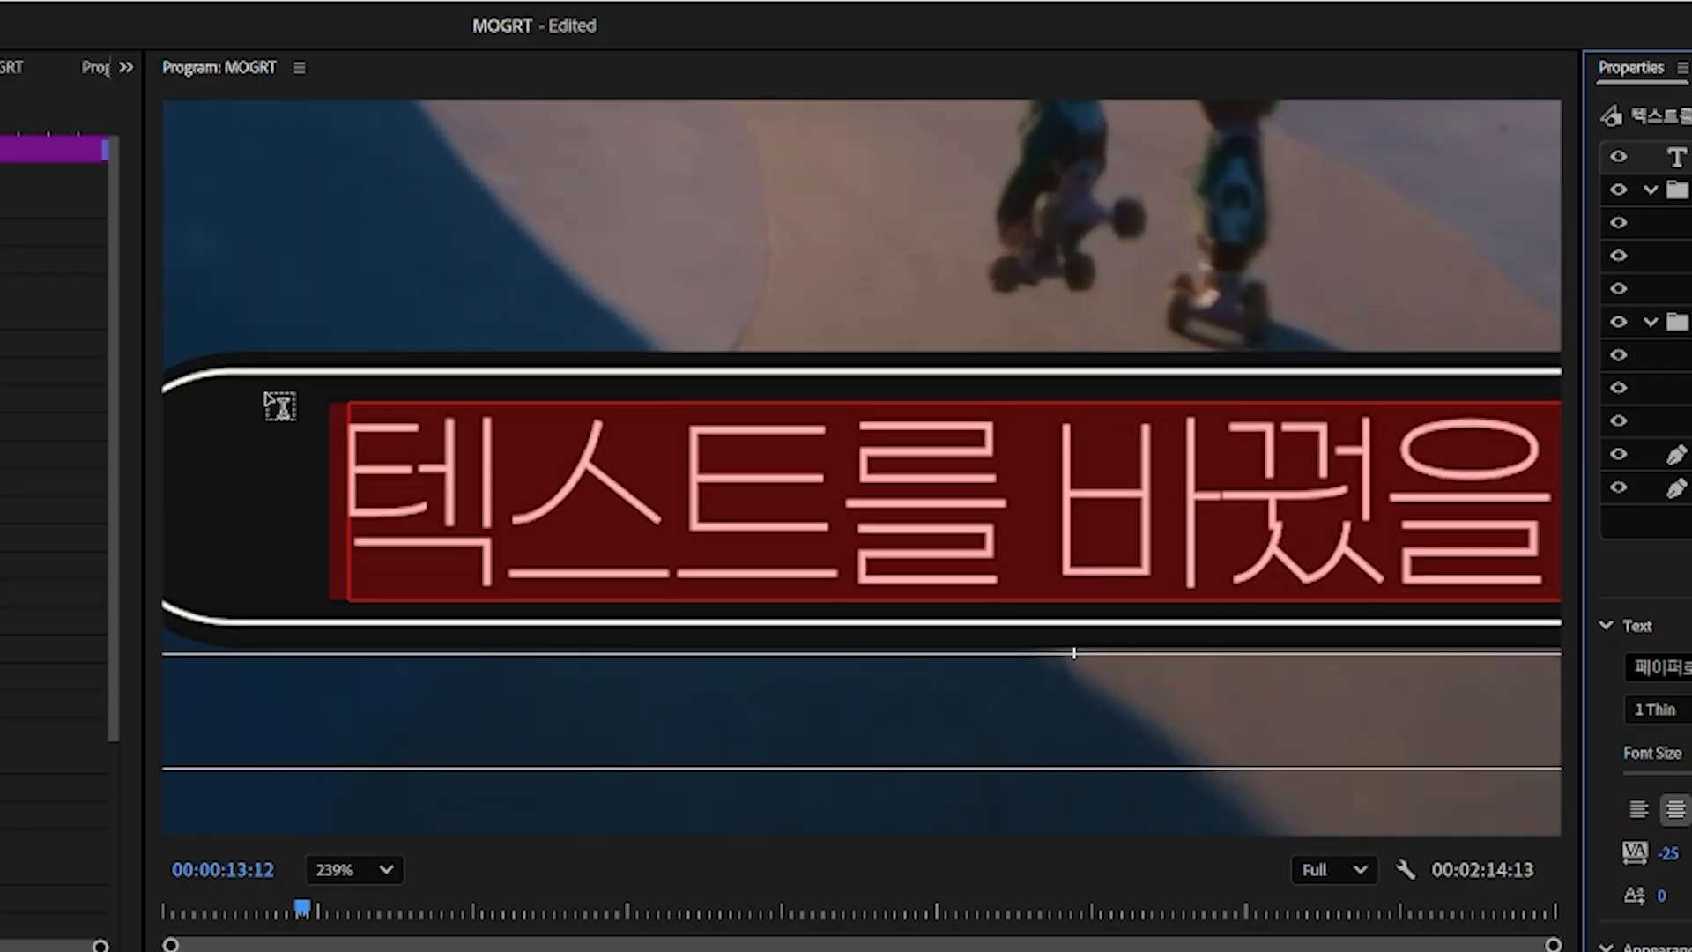
pyautogui.scroll(-6, 547, 441)
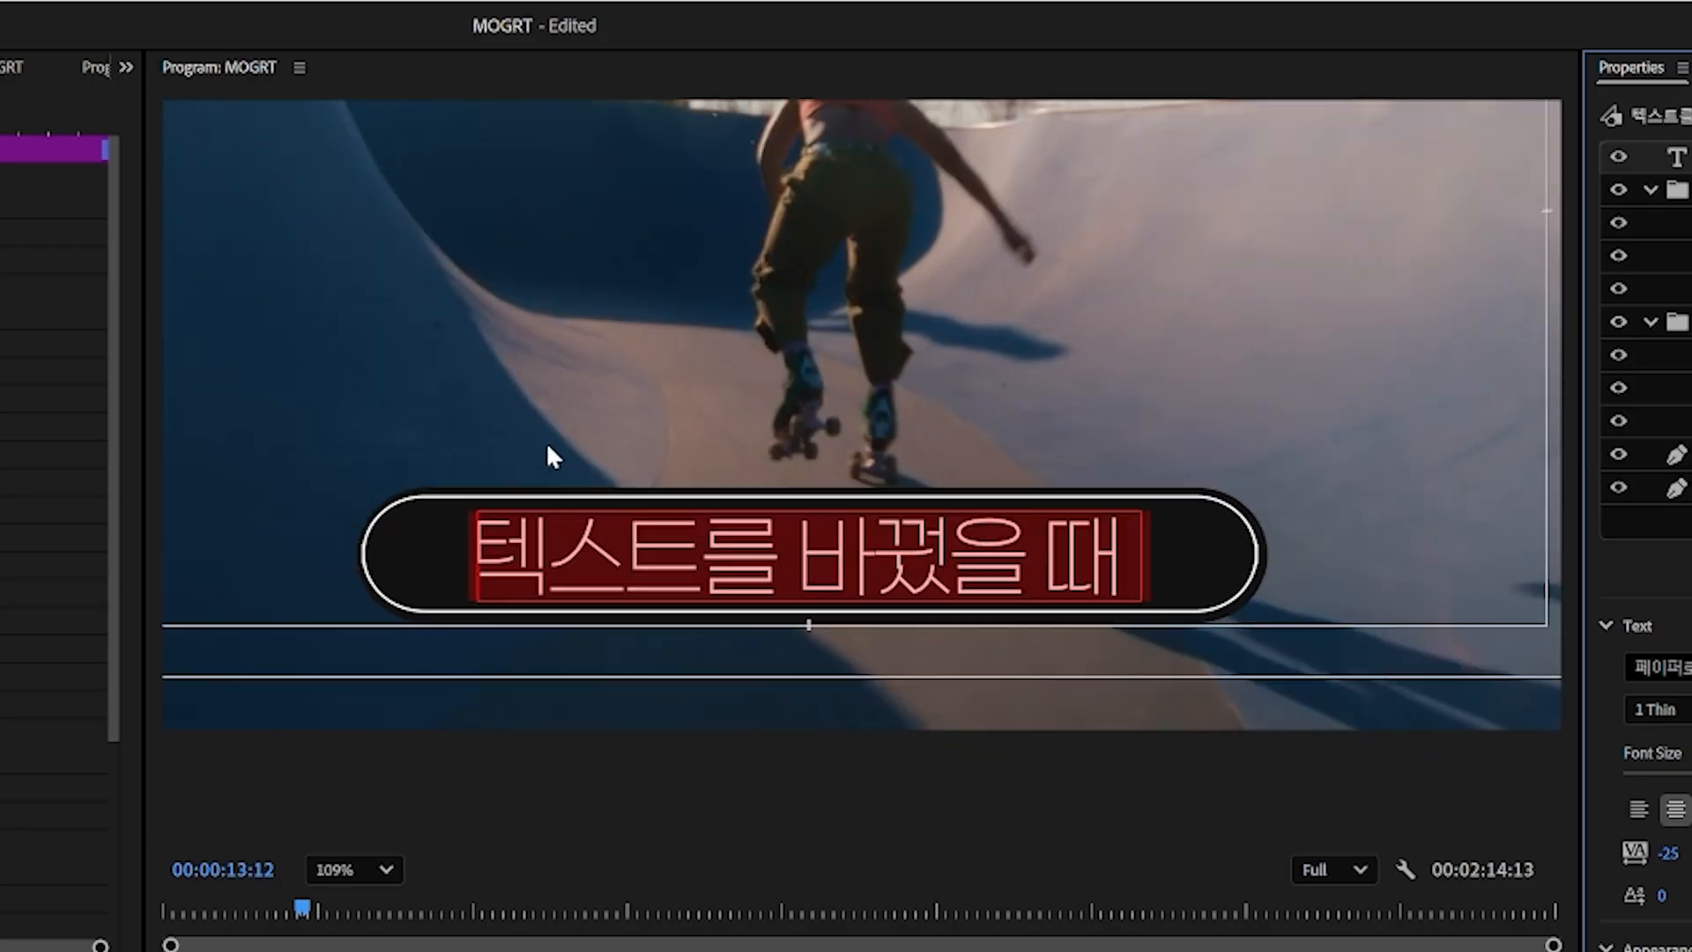
pyautogui.scroll(3, 813, 527)
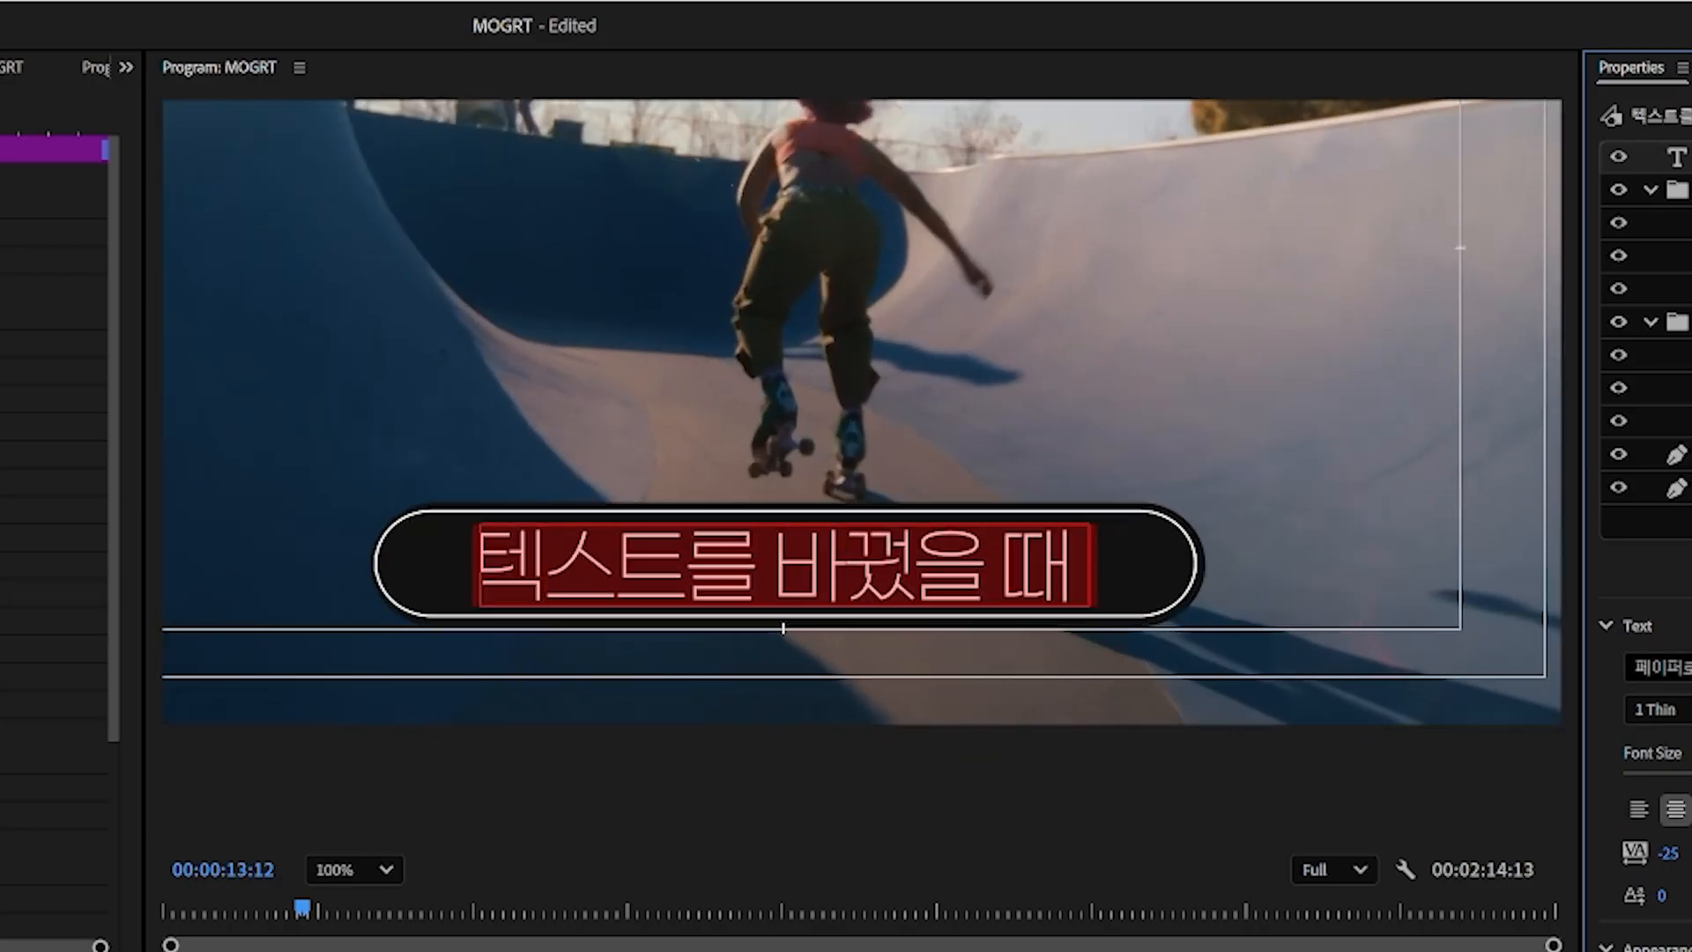
# Try the 휴먼옛체 font on the caption text.
pyautogui.click(1662, 361)
pyautogui.scroll(1, 1500, 455)
pyautogui.scroll(-3, 1497, 462)
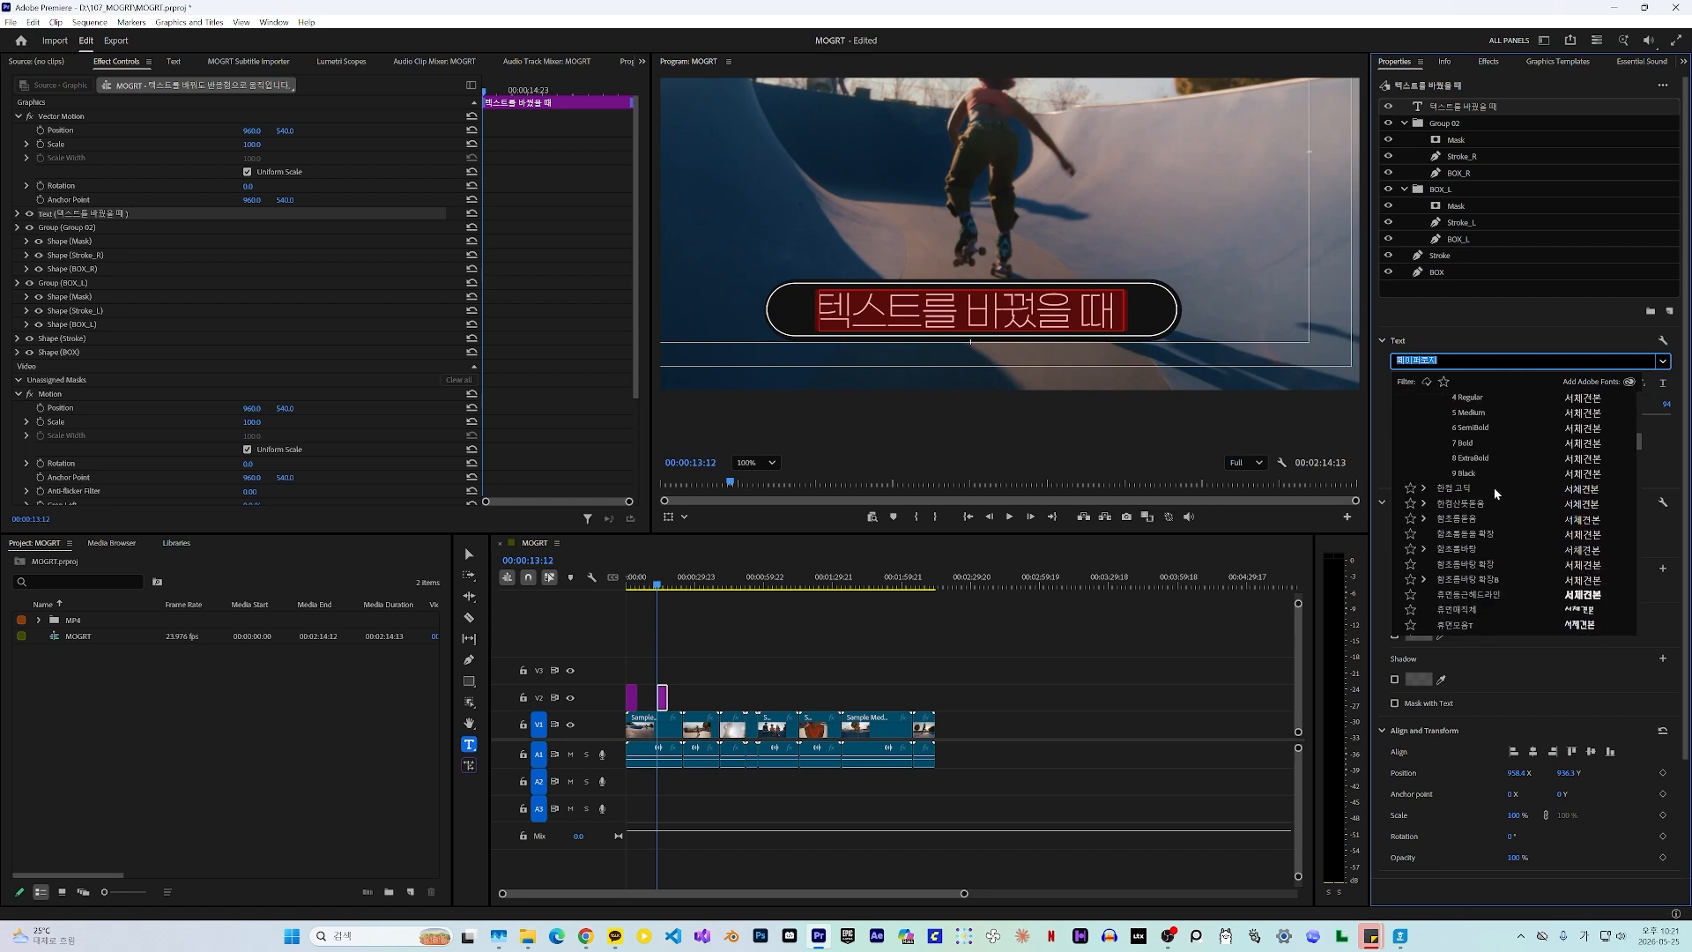
pyautogui.click(1461, 539)
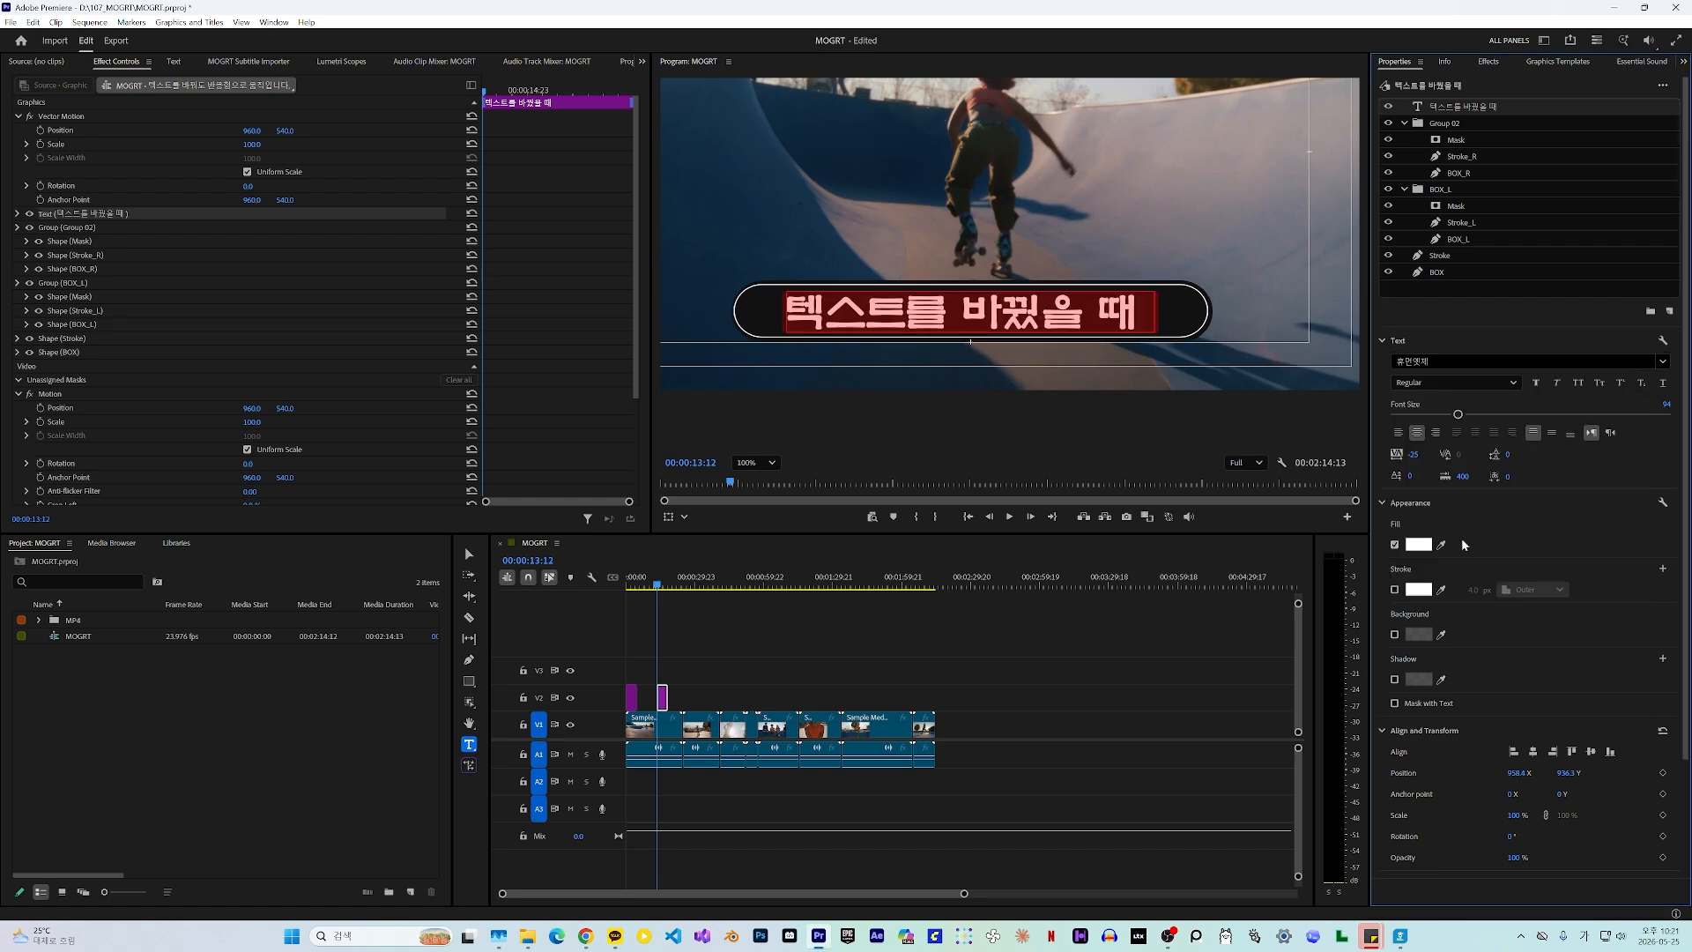
# Switch the caption to the 휴먼모음T font and test the box by shrinking the font size and enlarging it again.
pyautogui.click(1627, 357)
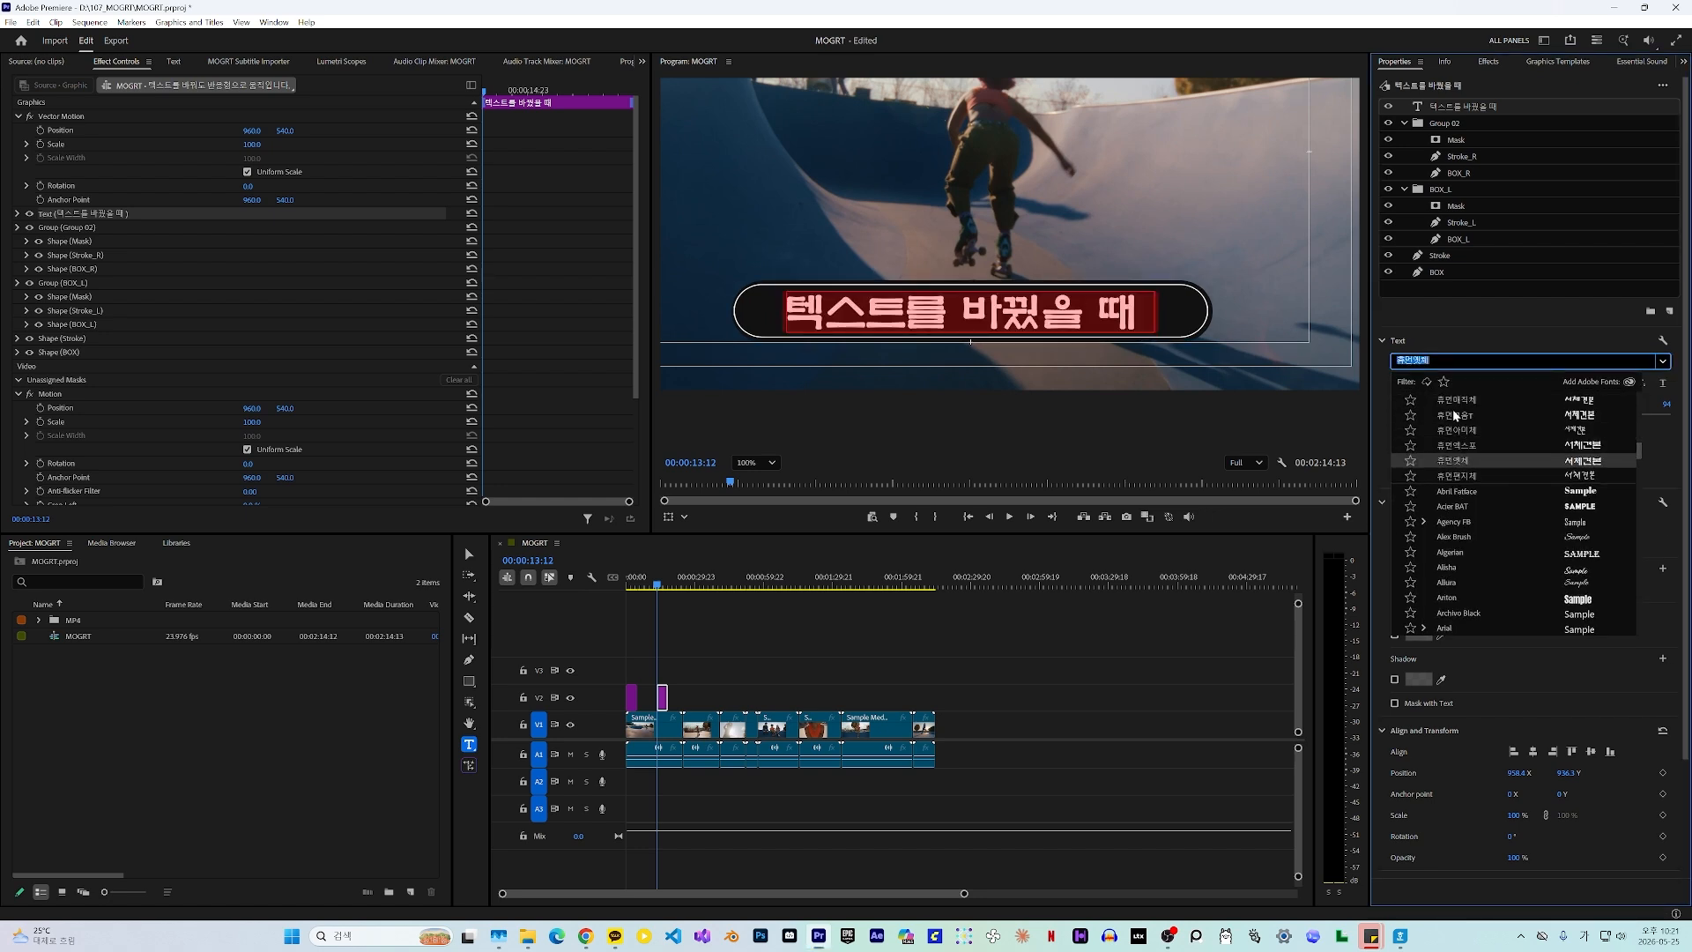
pyautogui.click(1479, 440)
pyautogui.moveTo(1457, 413); pyautogui.dragTo(1421, 415)
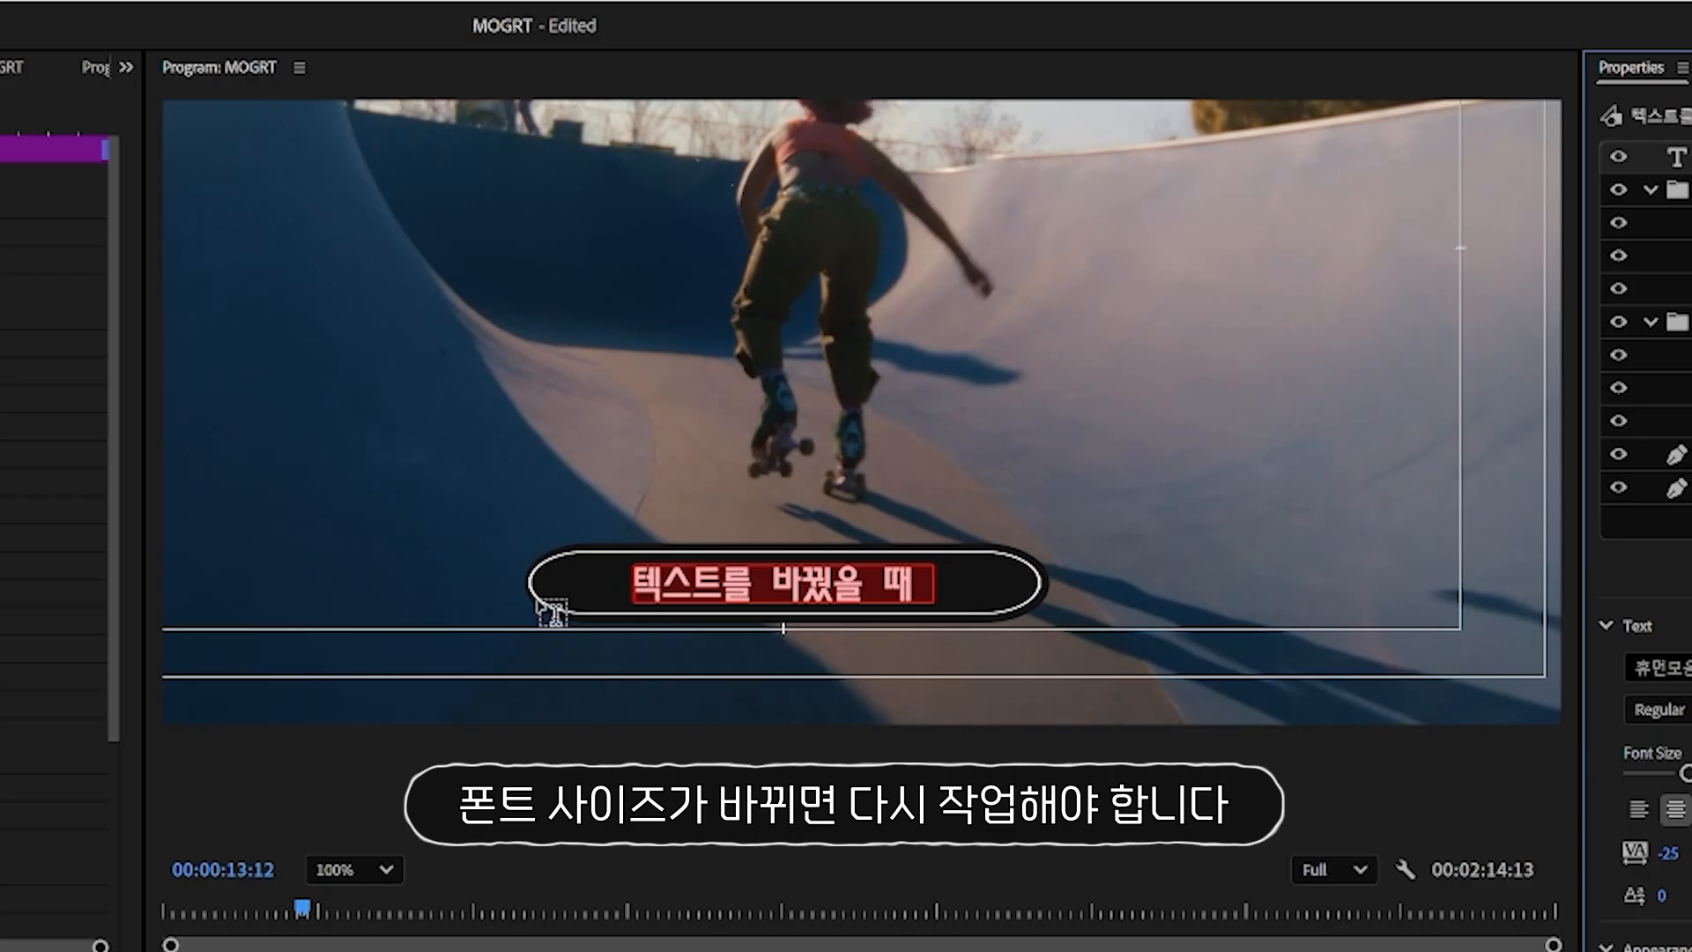
pyautogui.moveTo(1687, 774); pyautogui.dragTo(1691, 774)
# Test the caption box with the 빙그레체 font, followed by the 바탕 font.
pyautogui.click(1674, 667)
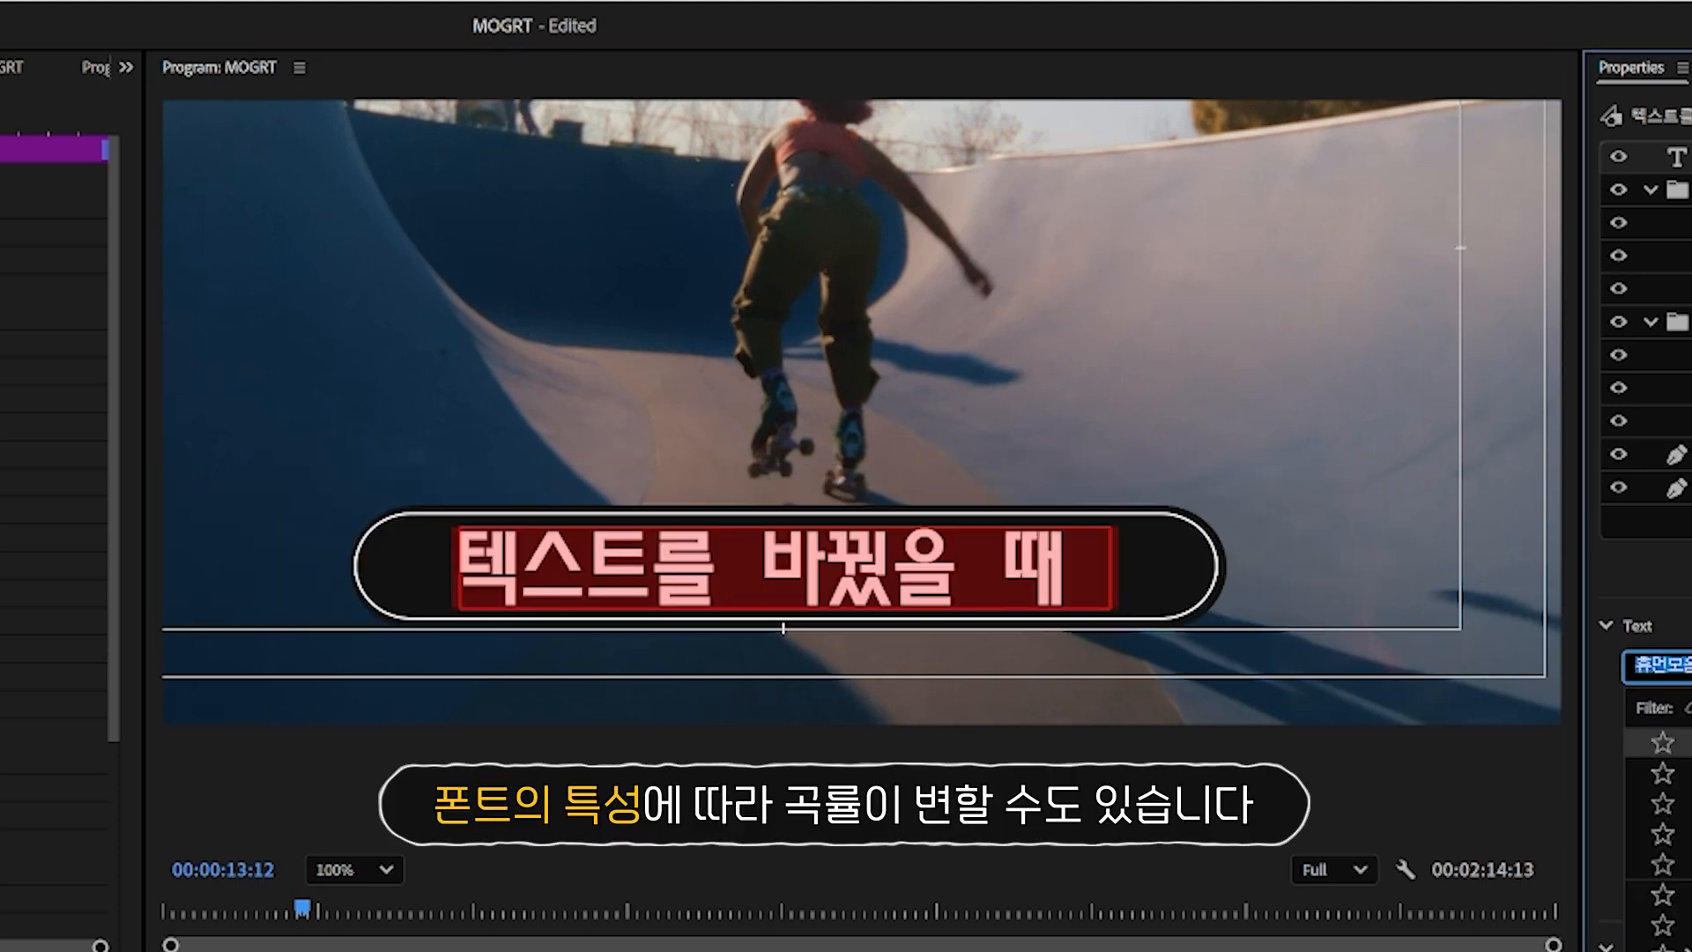
pyautogui.scroll(5, 1679, 828)
pyautogui.scroll(-5, 1678, 828)
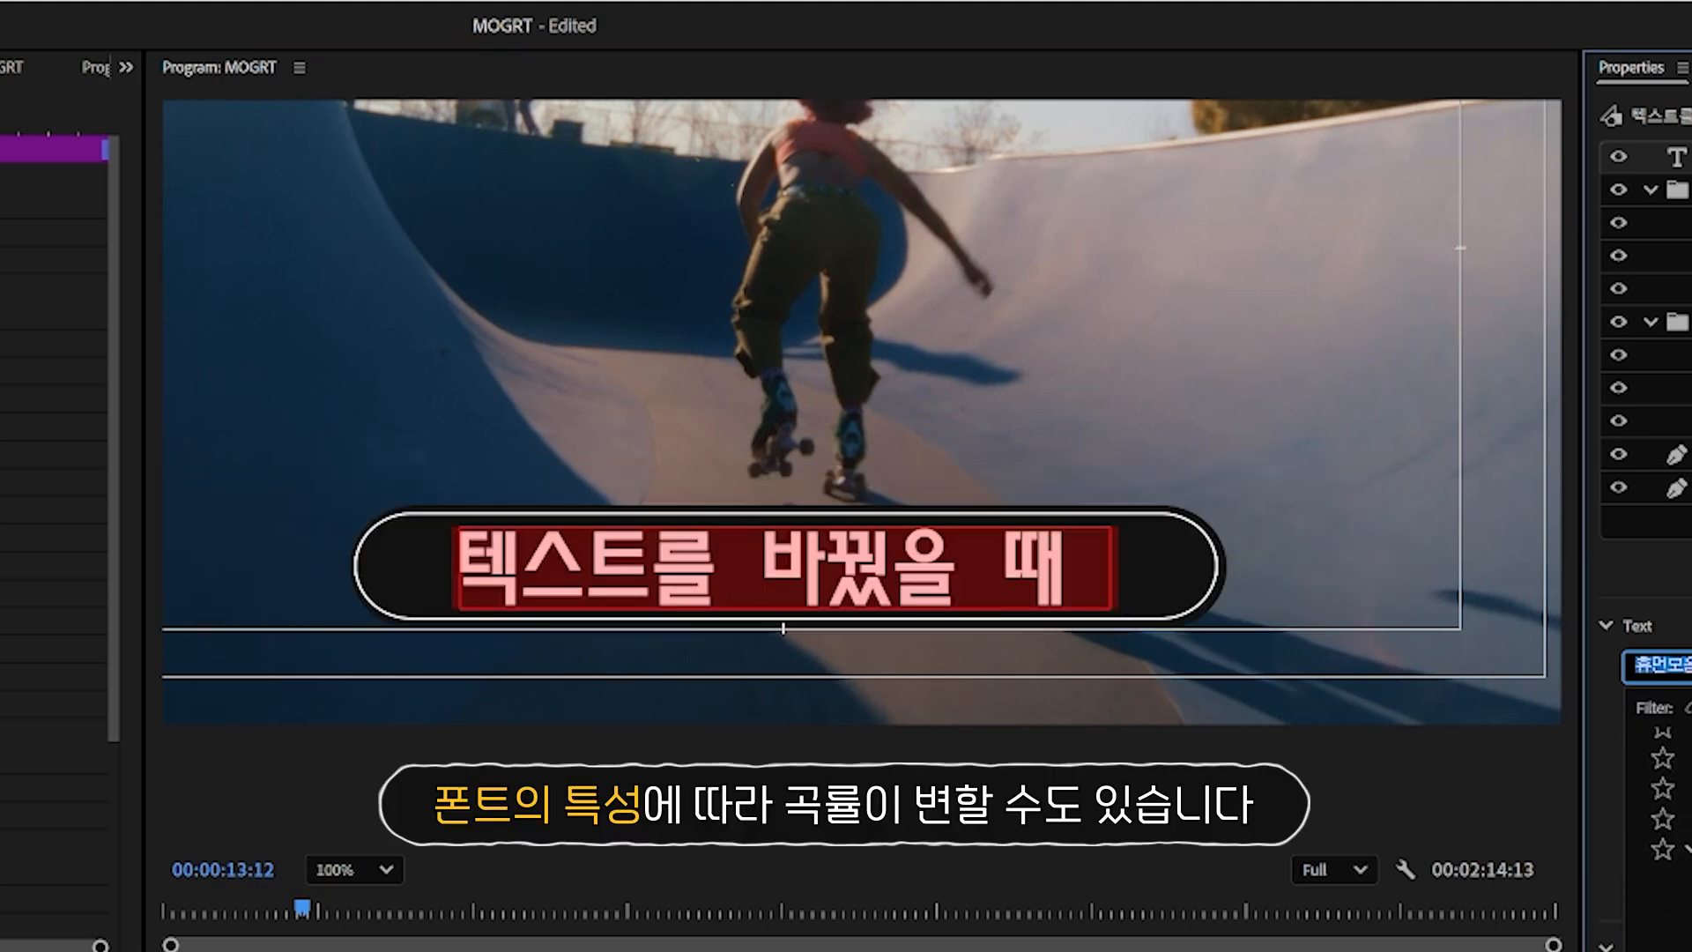
pyautogui.click(1687, 850)
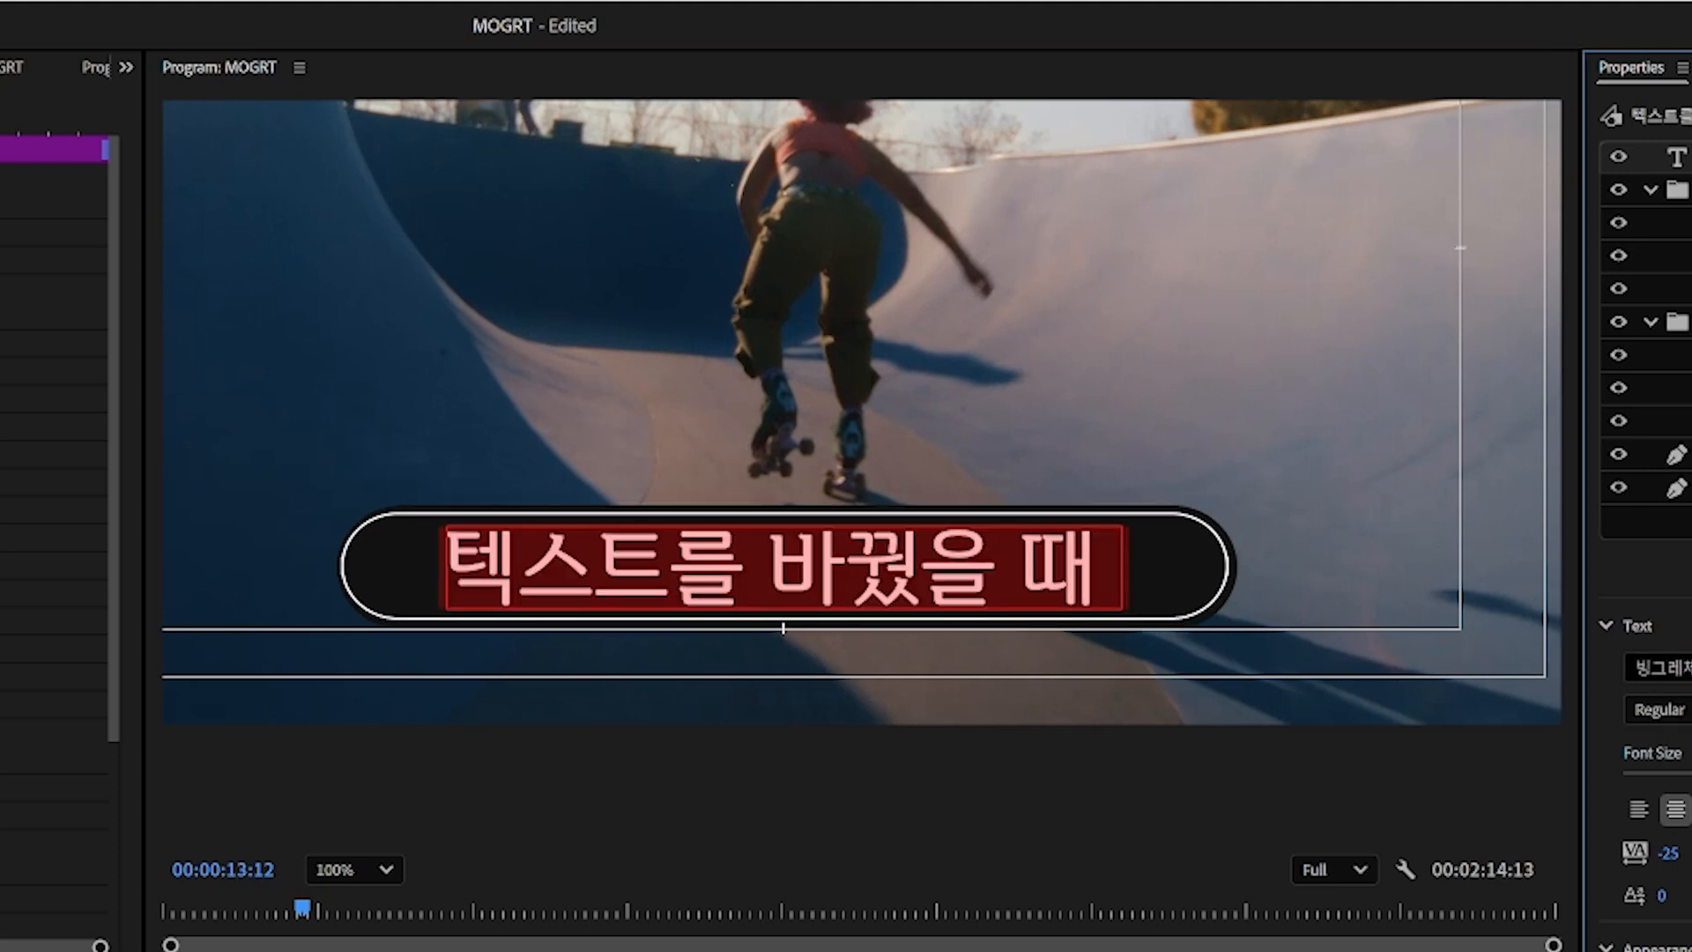
pyautogui.click(1662, 667)
pyautogui.scroll(-5, 1660, 837)
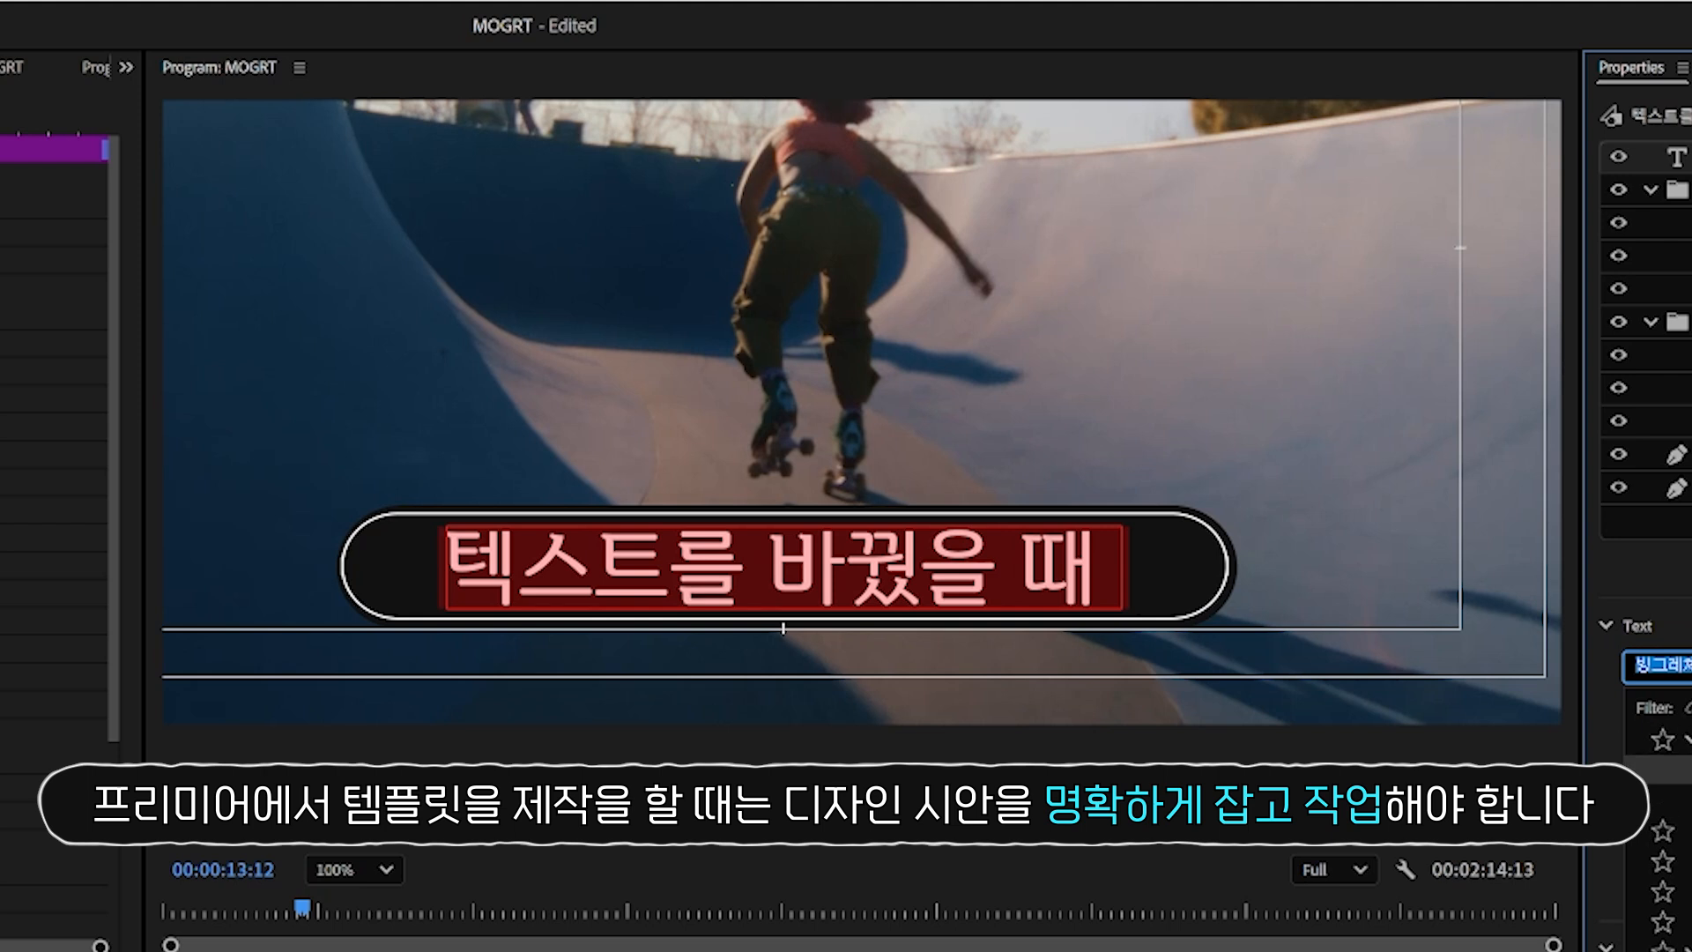
pyautogui.click(1674, 823)
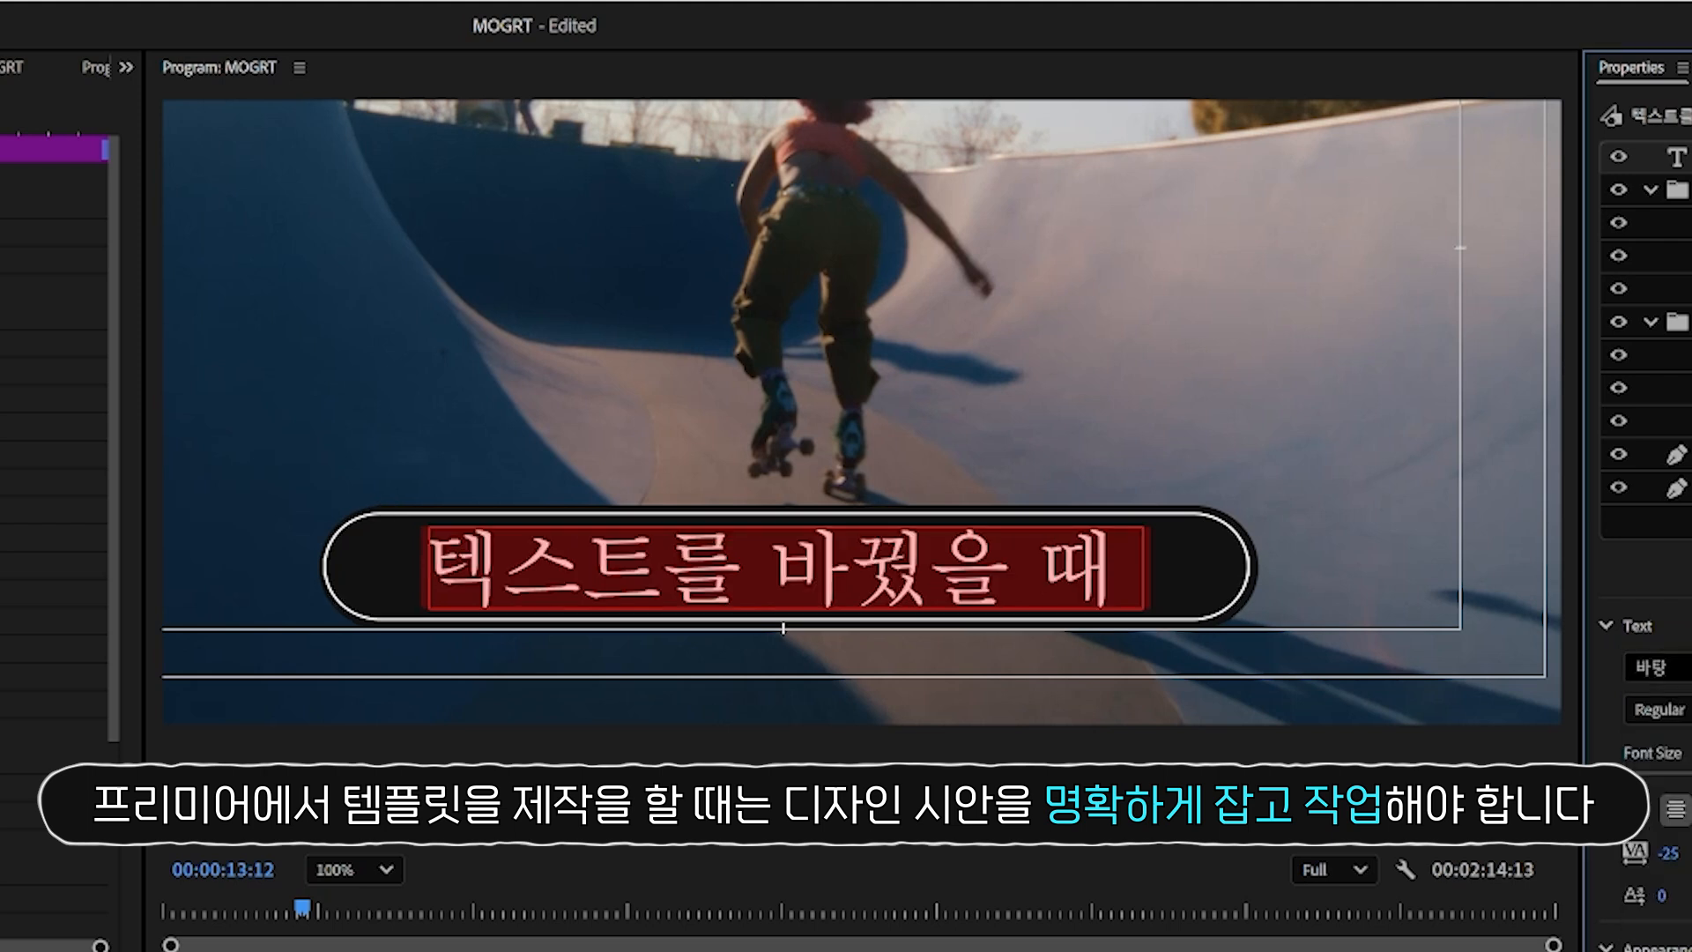
# Test the caption box with the handwriting-style 빙그레 font, followed by a 나눔손글씨 font.
pyautogui.click(1658, 667)
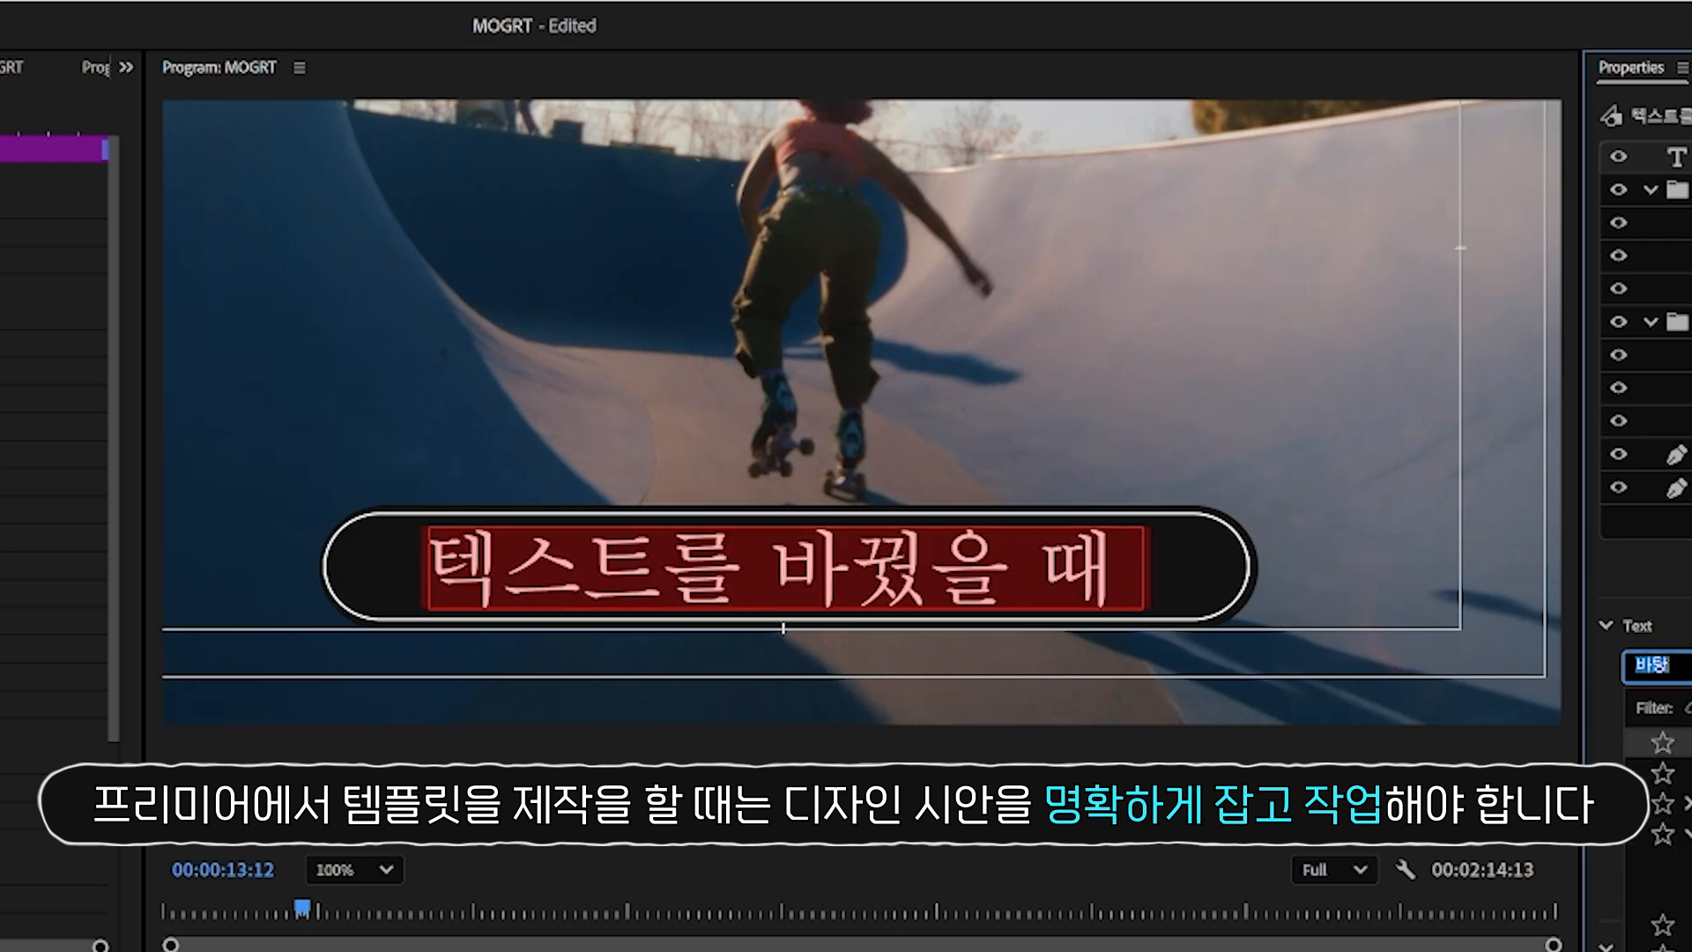
pyautogui.click(1669, 780)
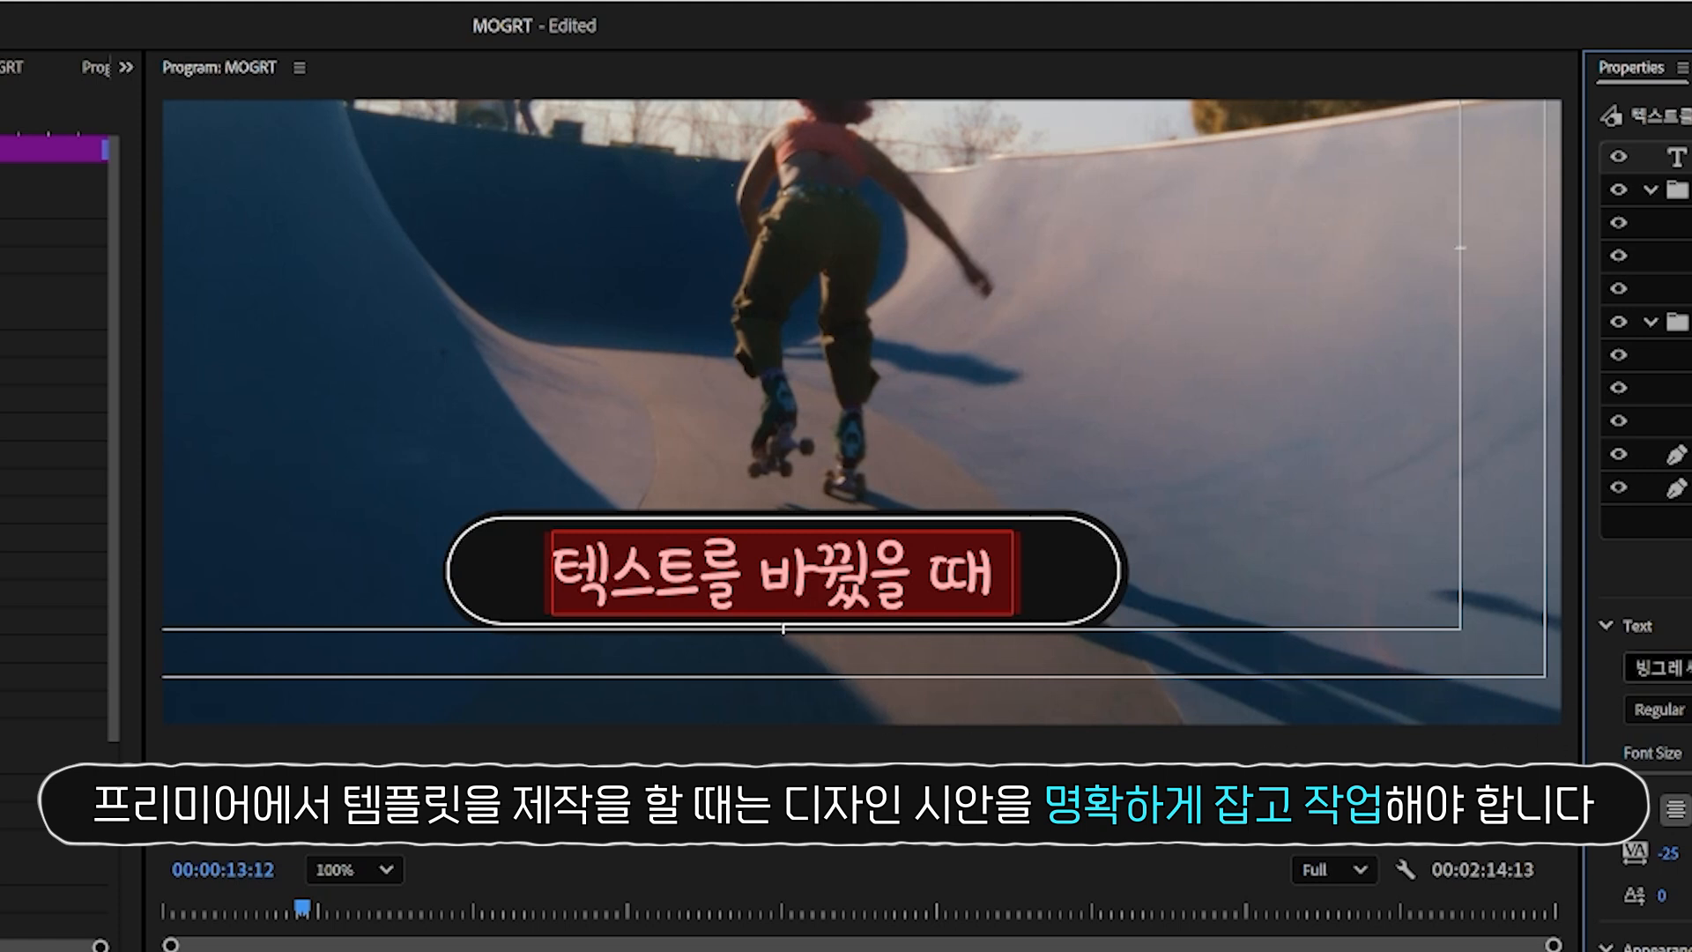
pyautogui.click(1658, 667)
pyautogui.scroll(5, 1674, 828)
pyautogui.click(1678, 820)
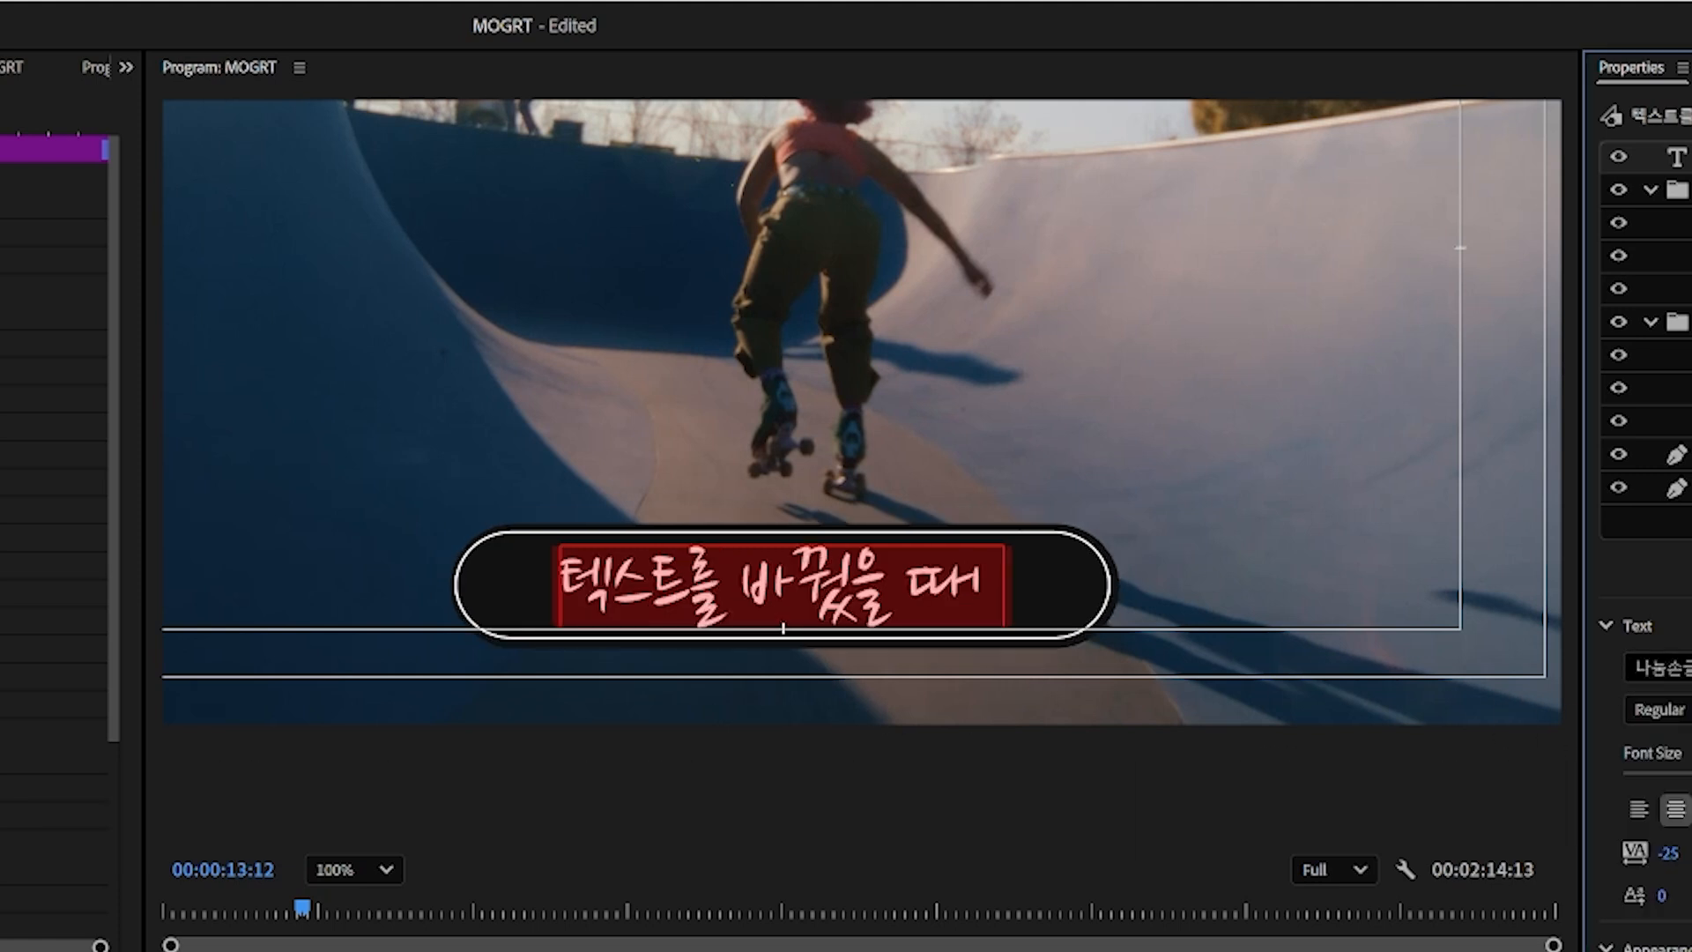
# Set the caption text to the 국립박물관 font in Bold.
pyautogui.click(1662, 666)
pyautogui.scroll(3, 1674, 828)
pyautogui.click(1679, 943)
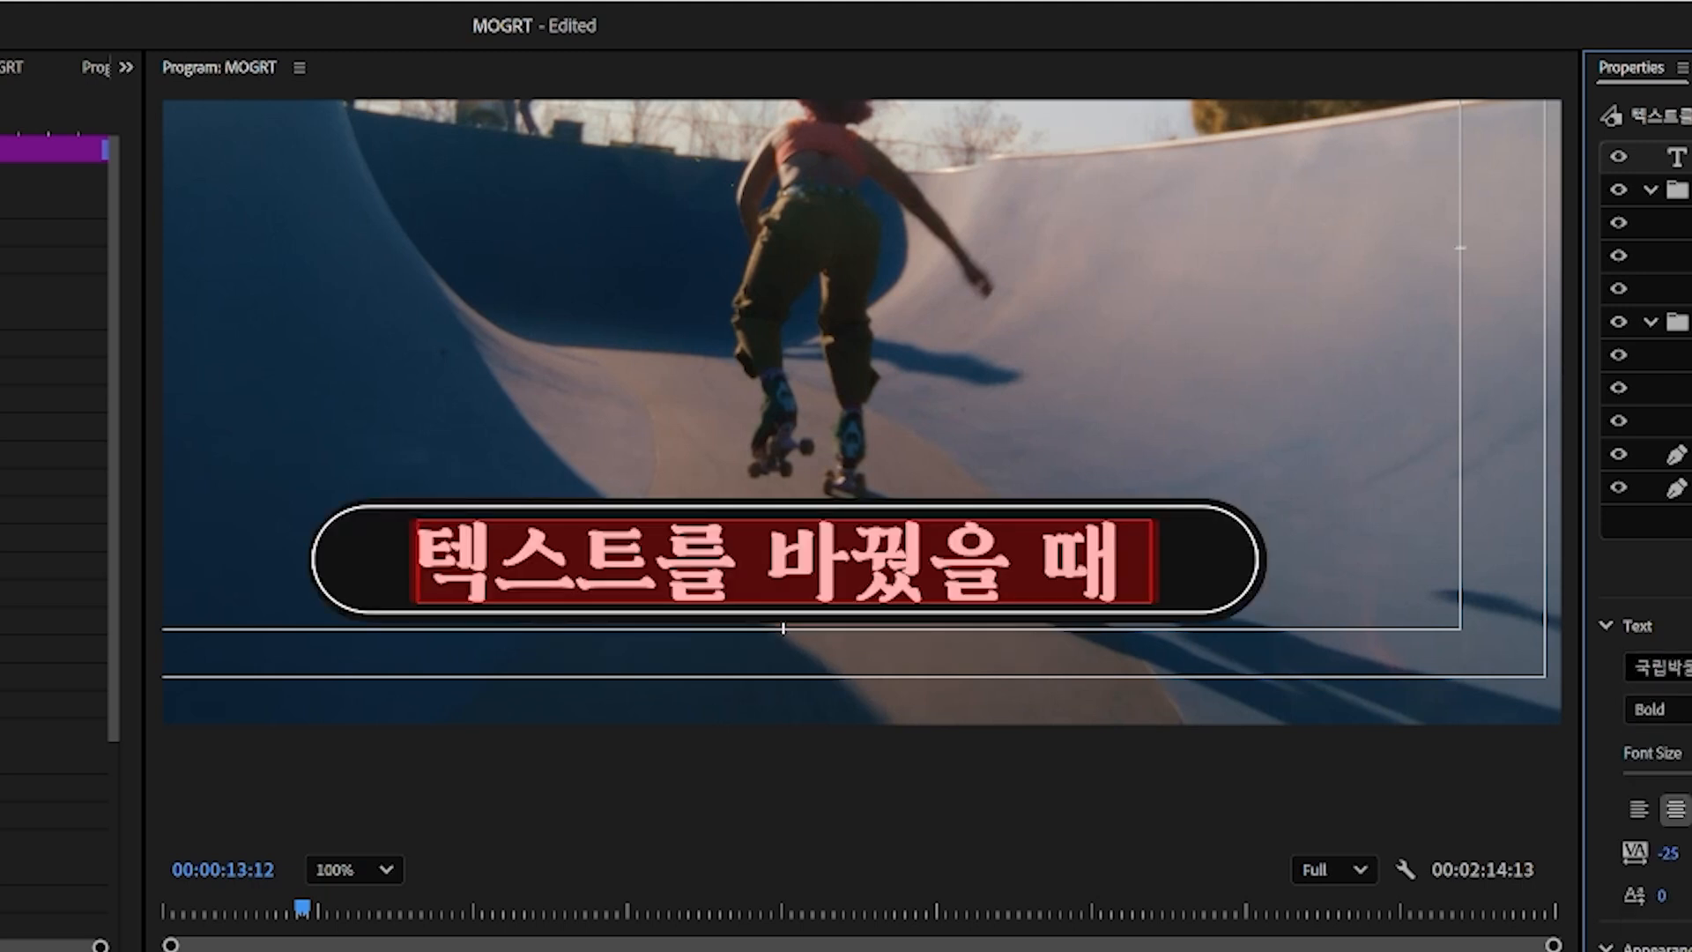